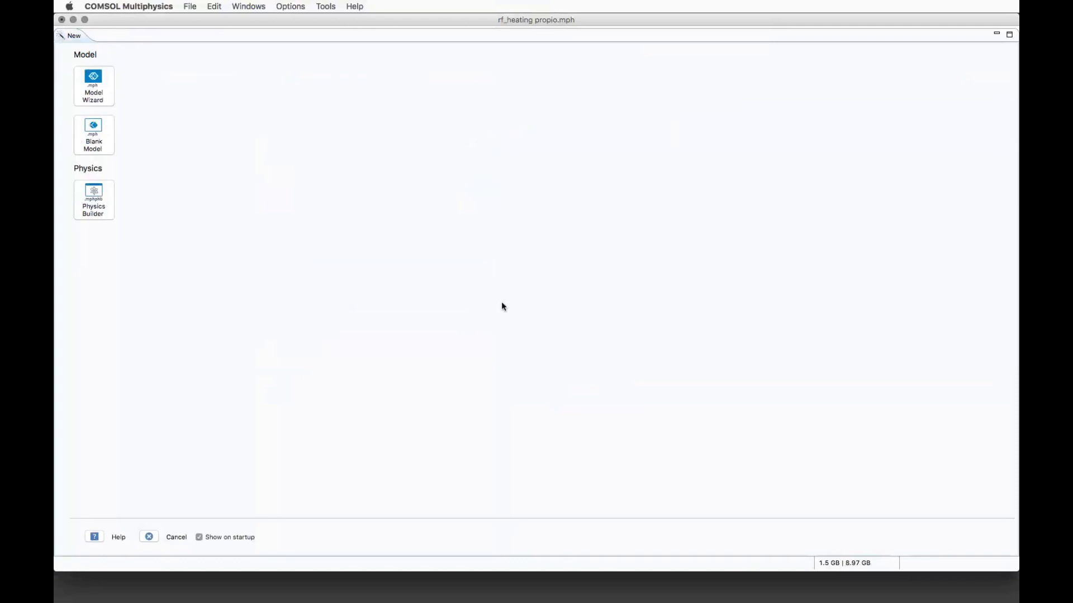
Start a new 3D model with the Model Wizard and list the Radio Frequency physics interfaces
{"action": "left_click", "coordinate": [93, 94]}
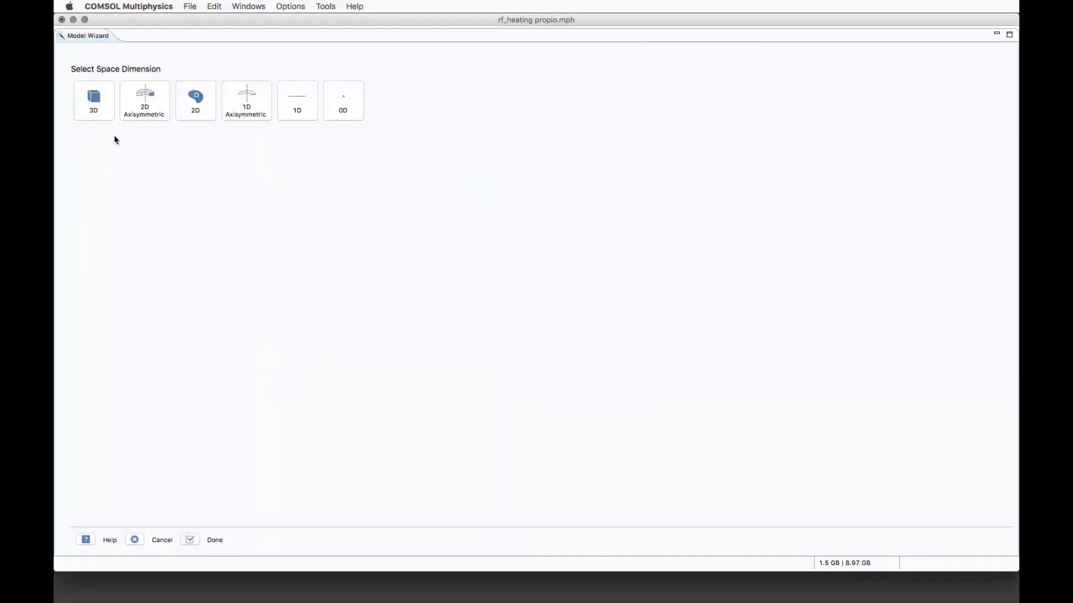
{"action": "left_click", "coordinate": [95, 101]}
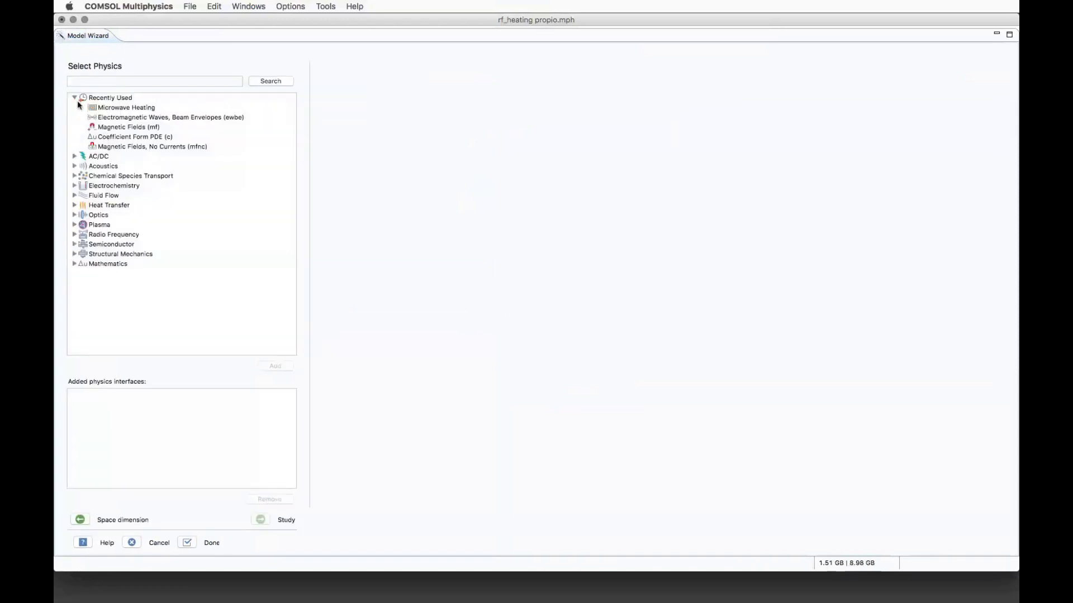
{"action": "left_click", "coordinate": [75, 97]}
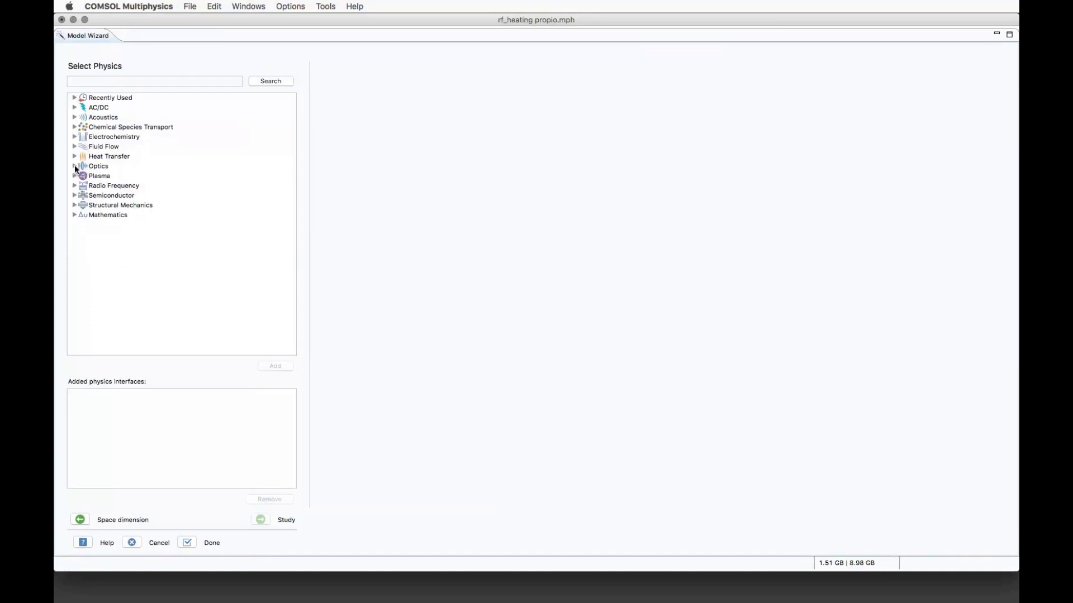
{"action": "left_click", "coordinate": [75, 186]}
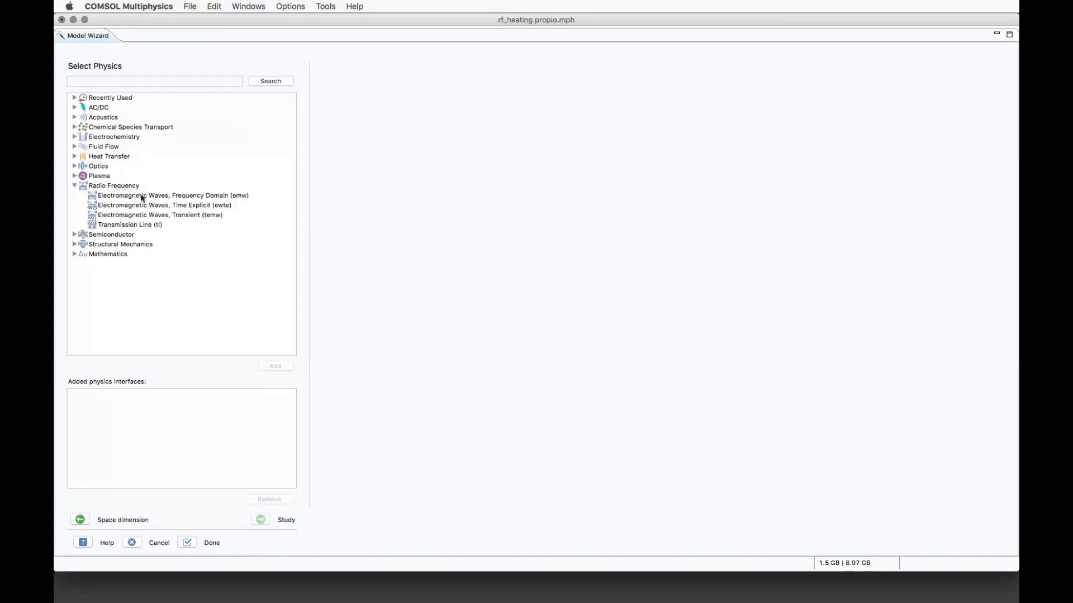
Compare the Radio Frequency interface descriptions and add Electromagnetic Waves, Frequency Domain (emw) to the model
{"action": "left_click", "coordinate": [124, 198]}
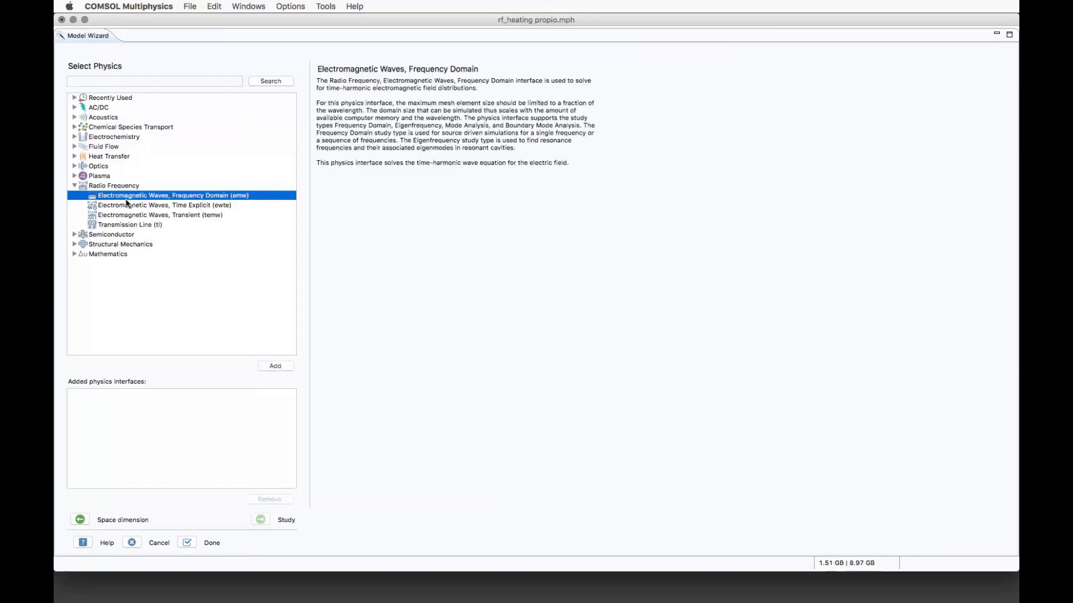
{"action": "left_click", "coordinate": [197, 204]}
{"action": "left_click", "coordinate": [196, 216]}
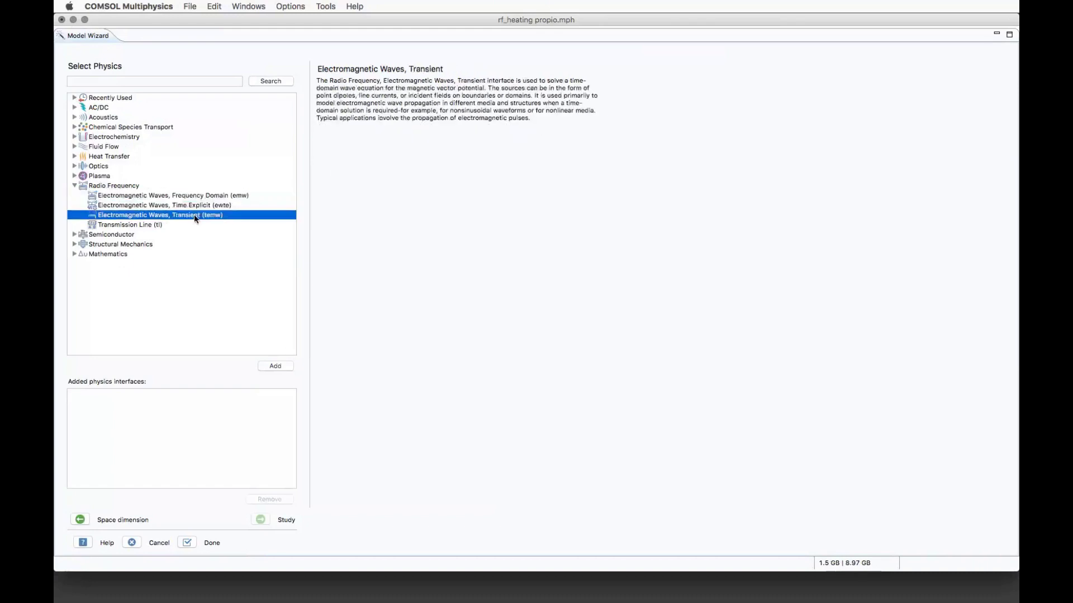
{"action": "left_click", "coordinate": [197, 206]}
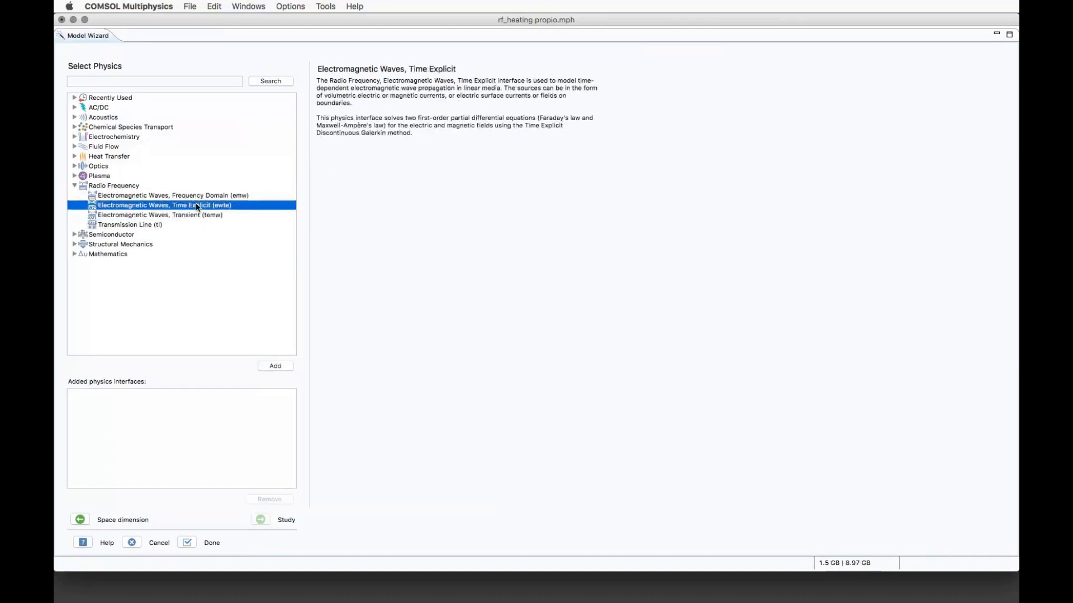
{"action": "left_click", "coordinate": [141, 225]}
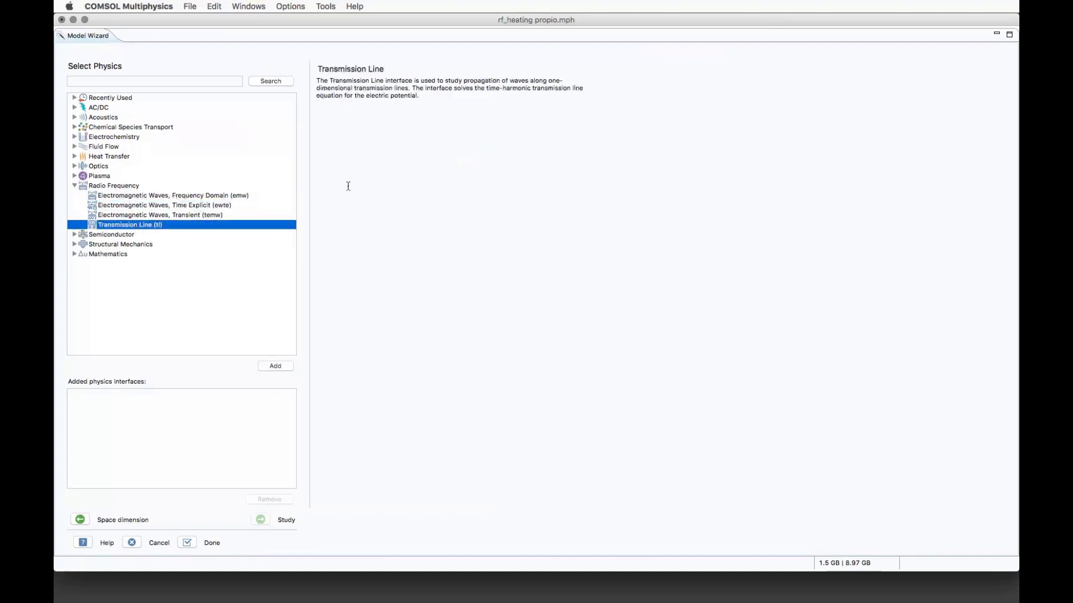
{"action": "left_click", "coordinate": [227, 194]}
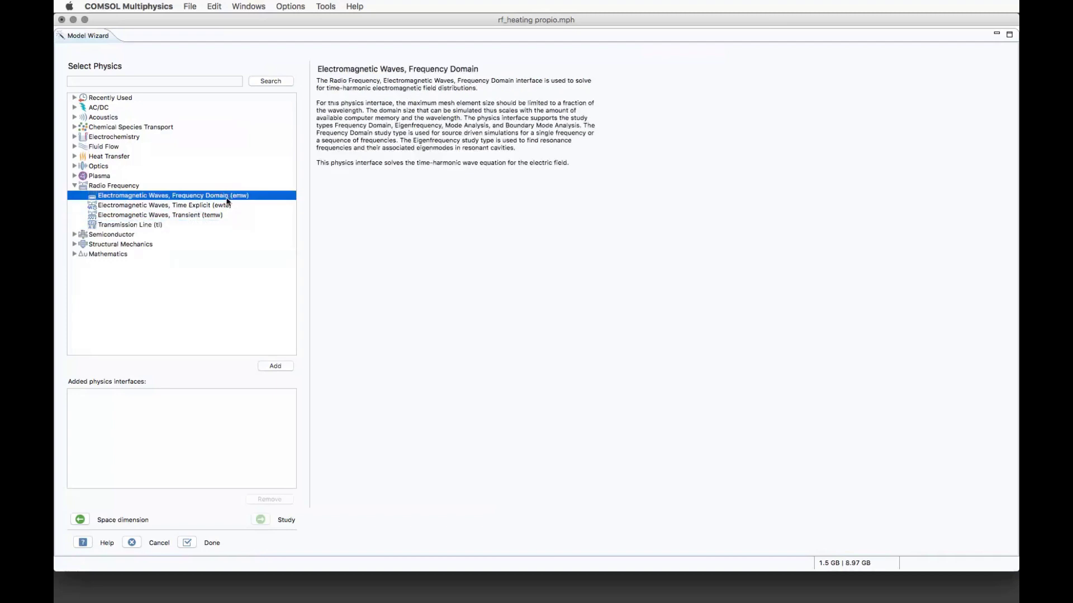
{"action": "left_click", "coordinate": [276, 367]}
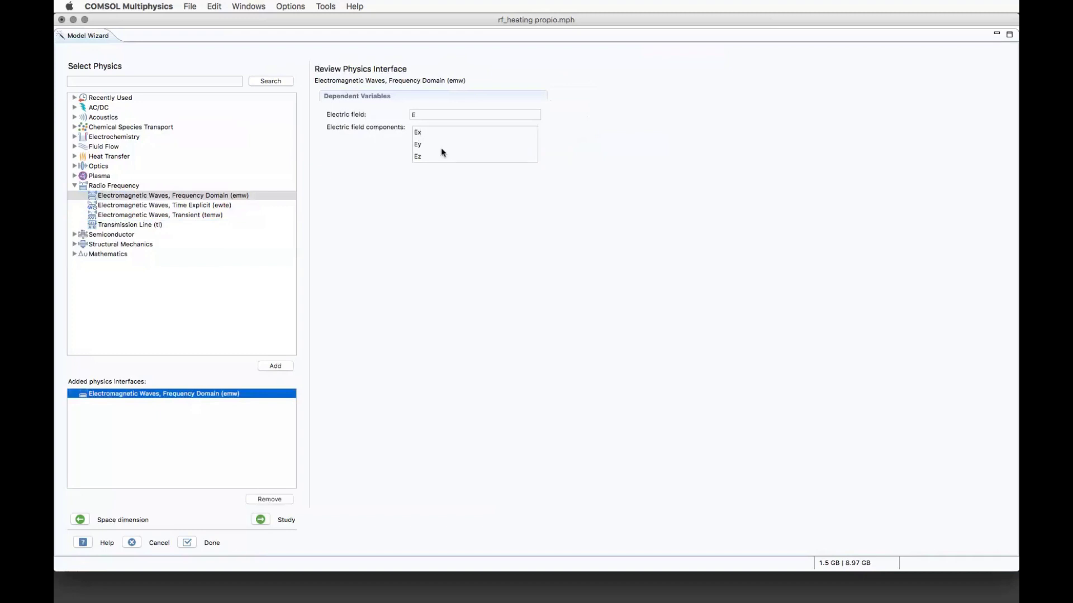
Choose the general Frequency Domain study and finish the Model Wizard
{"action": "left_click", "coordinate": [260, 520]}
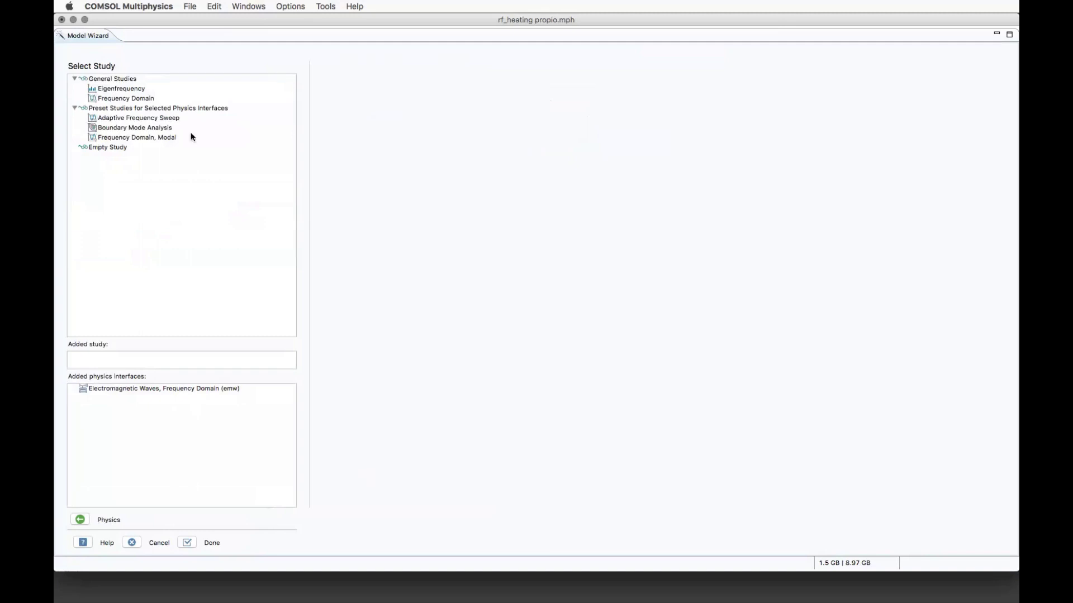
{"action": "left_click", "coordinate": [130, 100]}
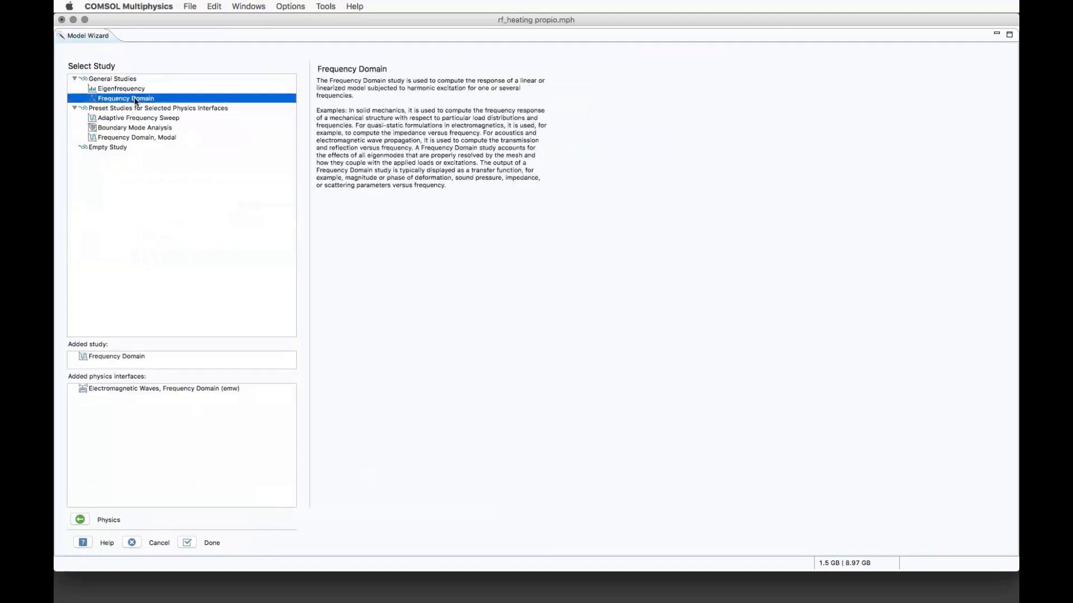
{"action": "left_click", "coordinate": [186, 544]}
{"action": "left_click", "coordinate": [732, 197]}
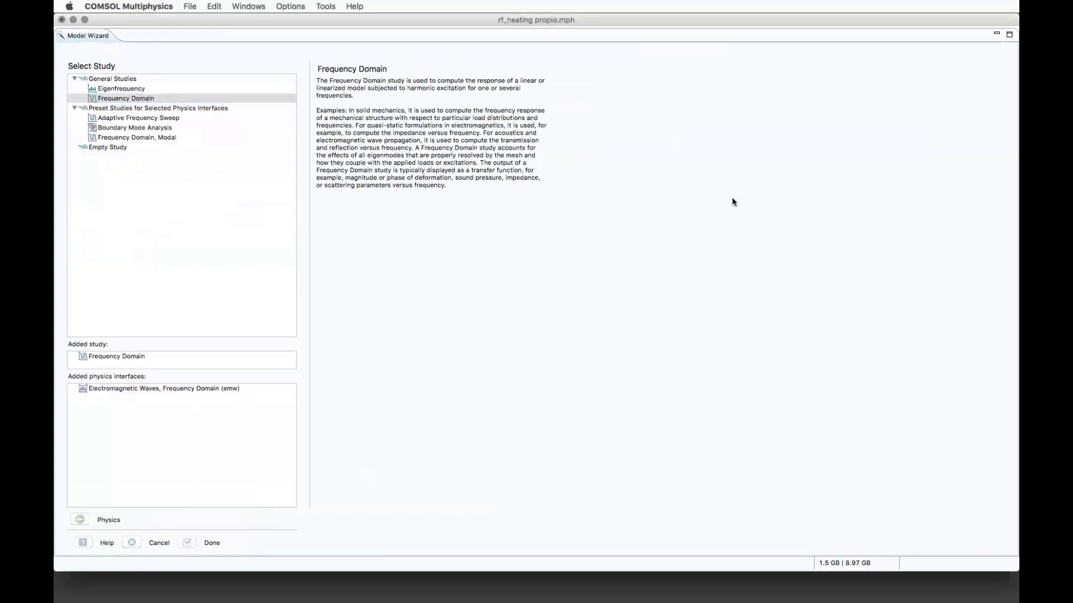
{"action": "left_click", "coordinate": [201, 542]}
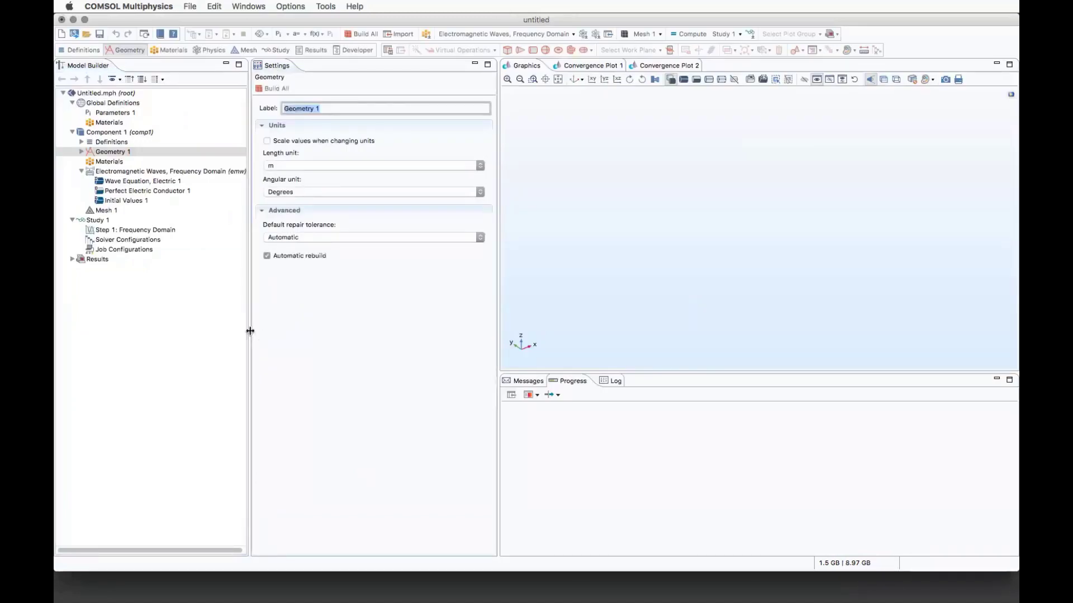
Widen the model tree and examine the equation of the Electromagnetic Waves, Frequency Domain interface
{"action": "left_click_drag", "start_coordinate": [250, 332], "coordinate": [275, 337]}
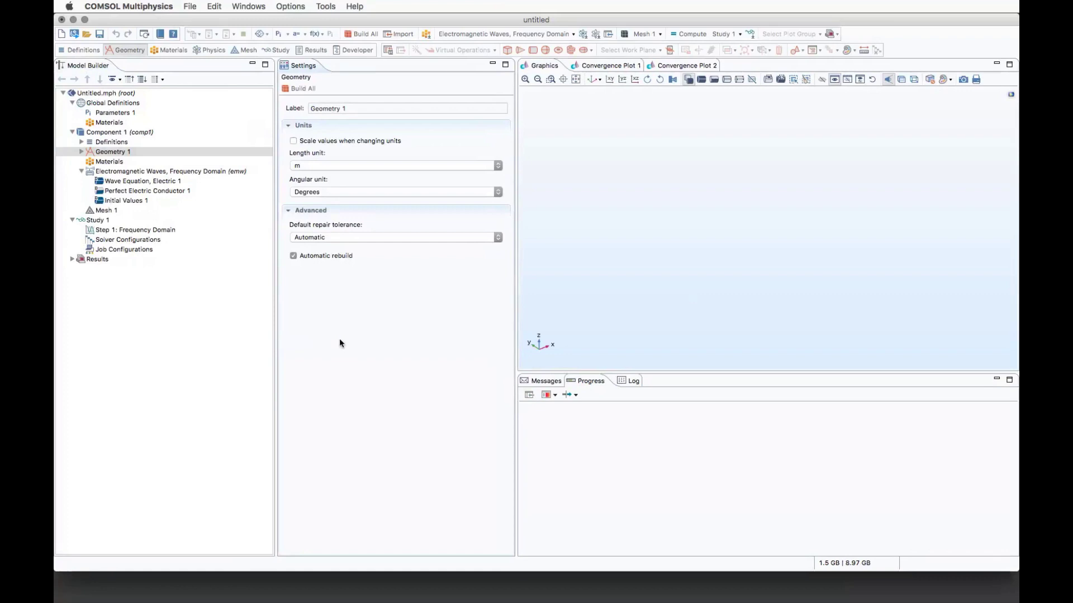
{"action": "left_click", "coordinate": [113, 172]}
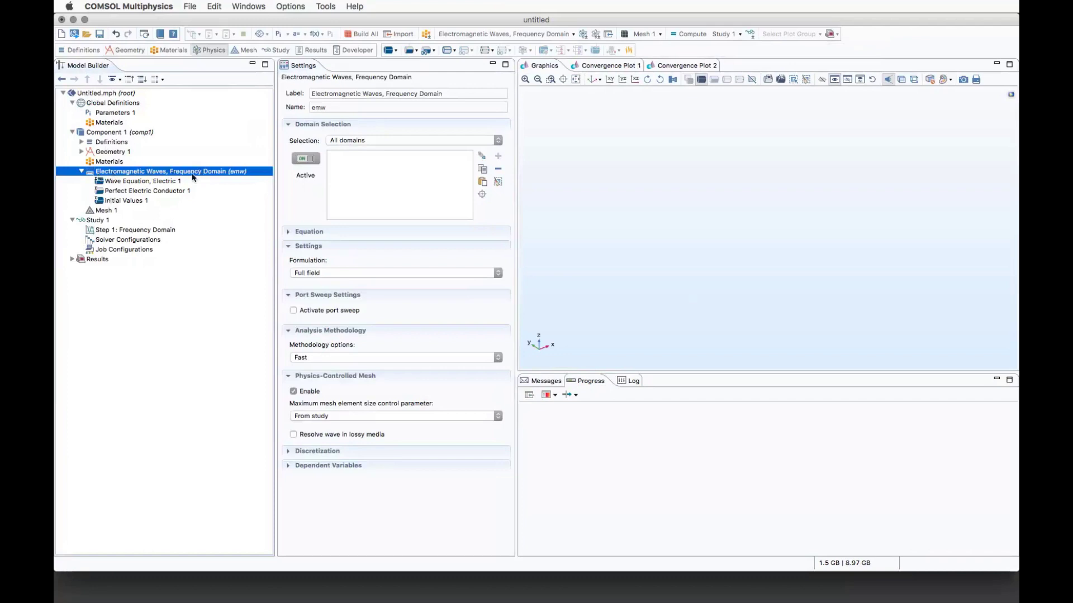
{"action": "left_click", "coordinate": [306, 232]}
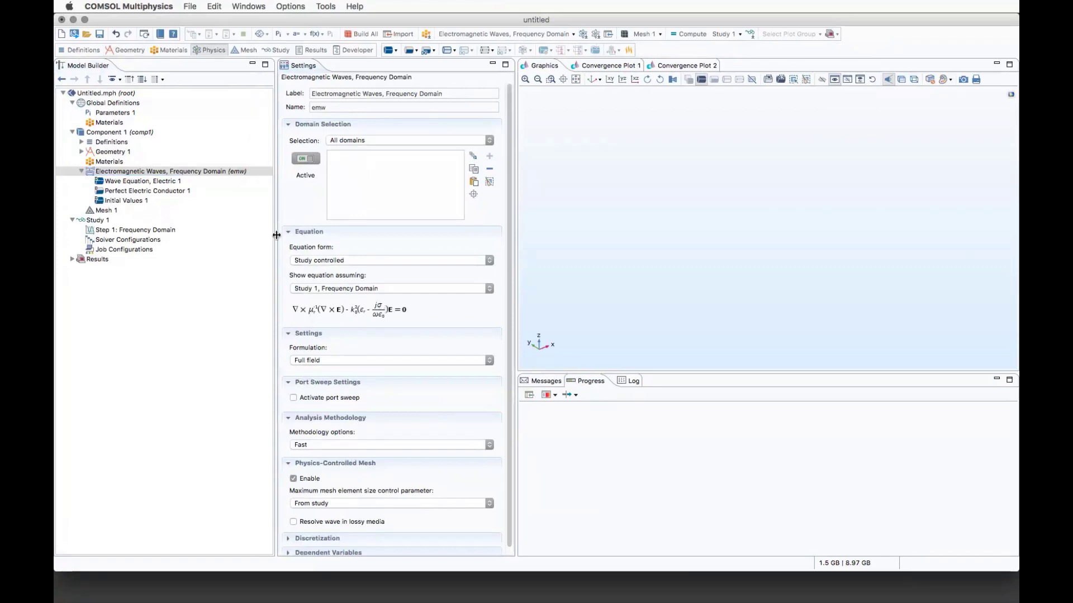
Set the Frequency Domain study step's frequency unit to MHz and its frequency to 30[MHz]
{"action": "left_click", "coordinate": [98, 222]}
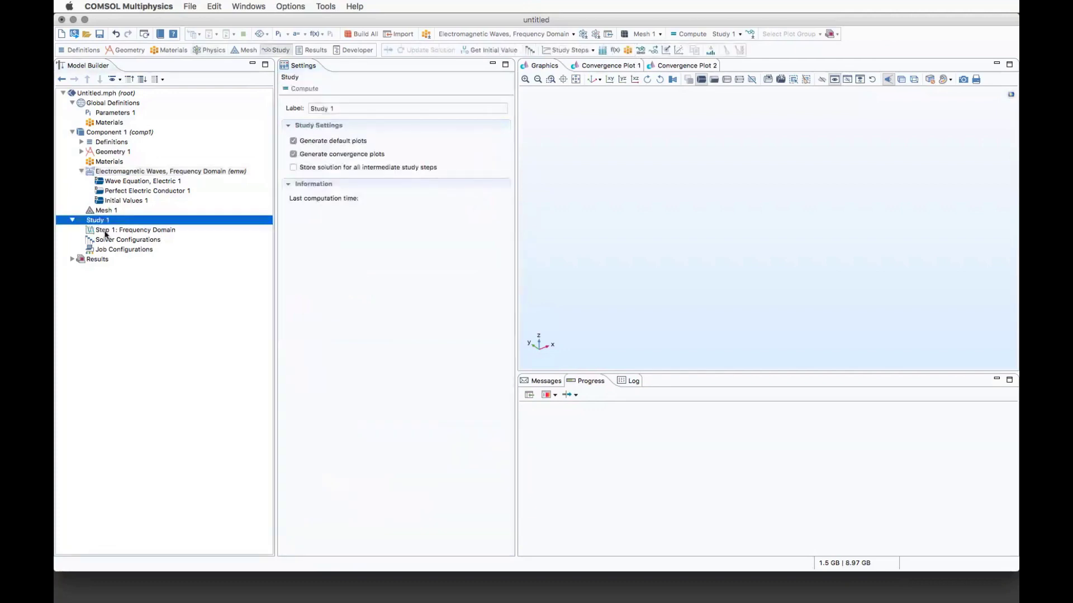
{"action": "left_click", "coordinate": [104, 231]}
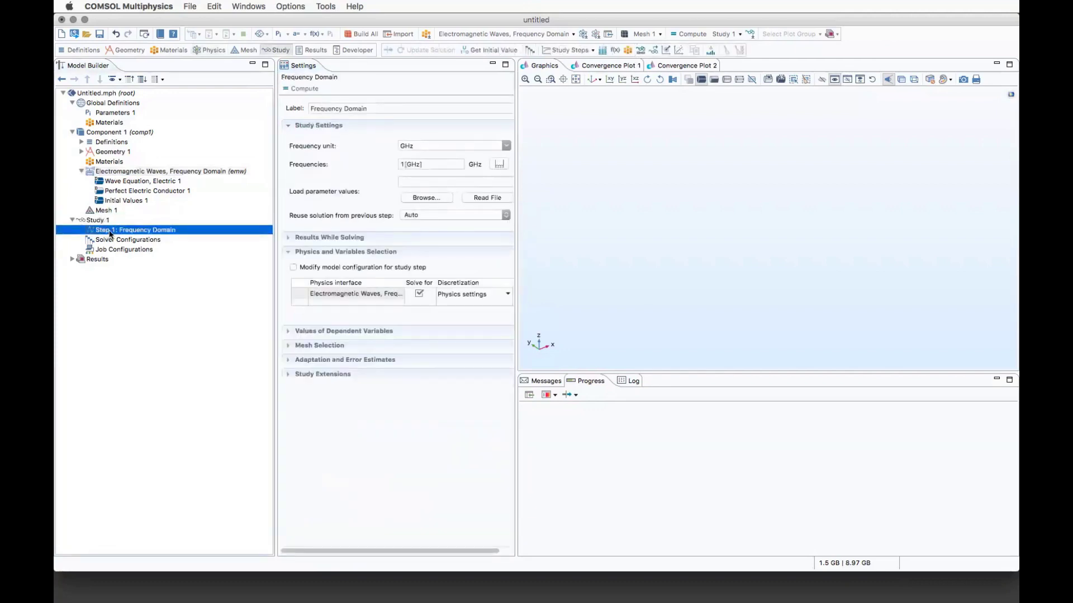
{"action": "left_click", "coordinate": [403, 164]}
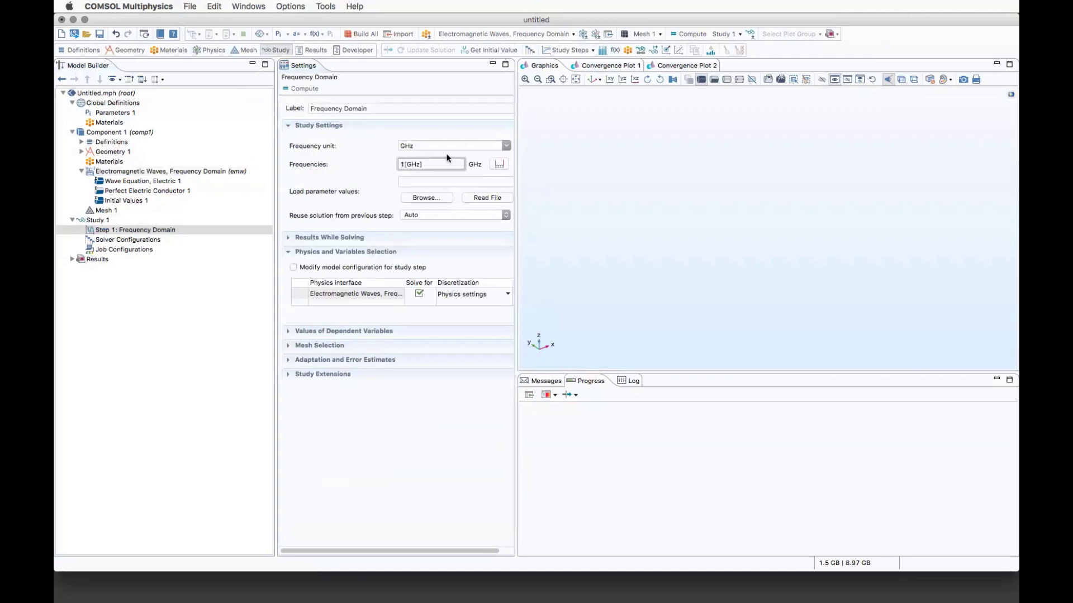
{"action": "left_click", "coordinate": [504, 144]}
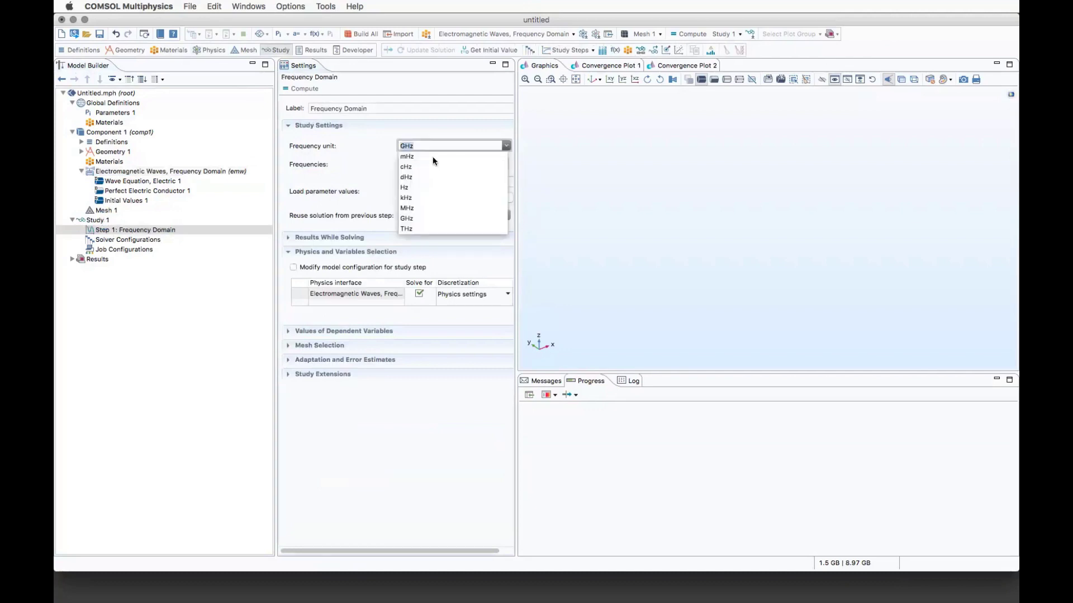
{"action": "left_click", "coordinate": [413, 208]}
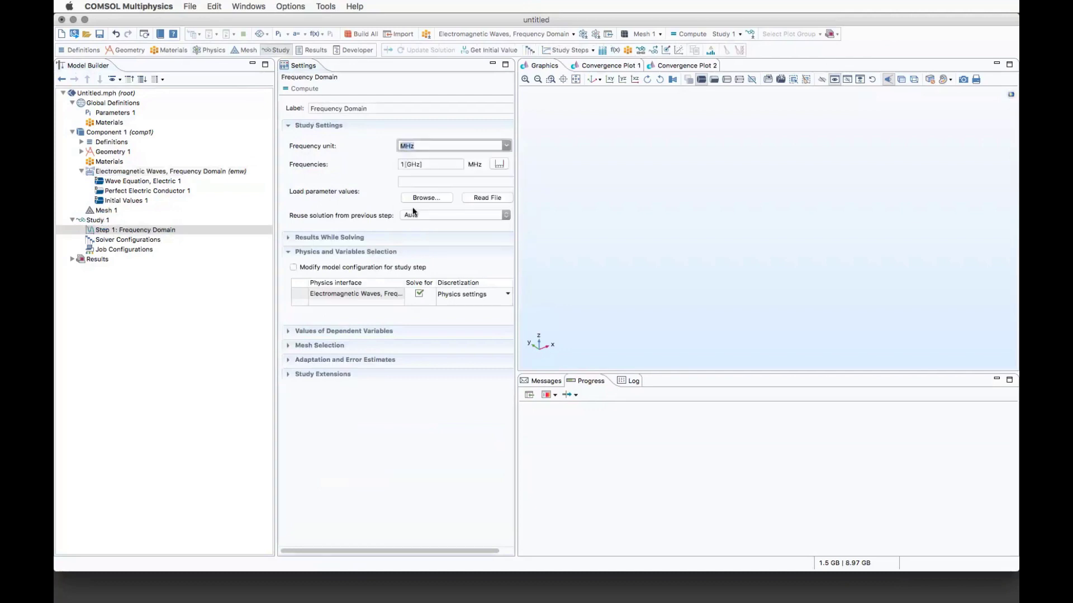
{"action": "left_click", "coordinate": [410, 164]}
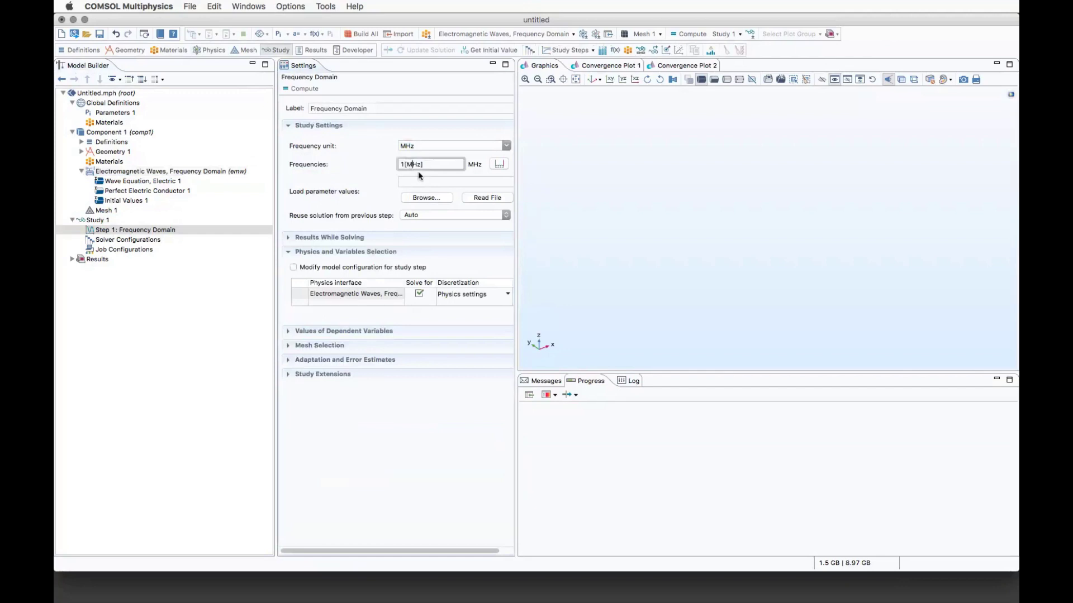
{"action": "left_click", "coordinate": [406, 163]}
{"action": "key", "text": "BackSpace"}
{"action": "type", "text": "30"}
Open the global Parameters 1 table
{"action": "left_click", "coordinate": [110, 114]}
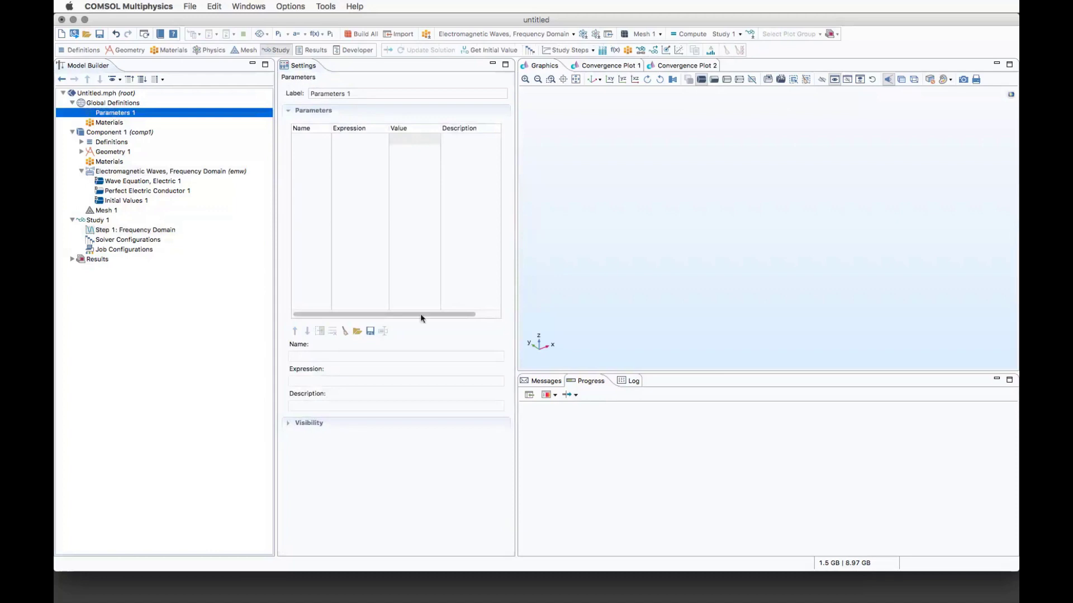
{"action": "left_click", "coordinate": [358, 334]}
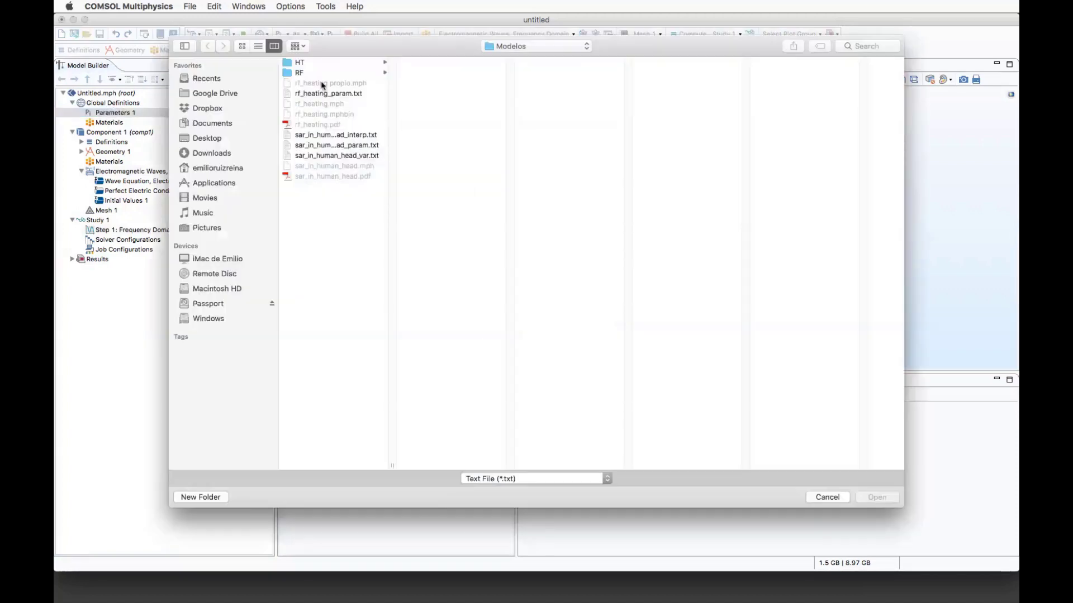
{"action": "left_click", "coordinate": [302, 62]}
{"action": "left_click", "coordinate": [299, 73]}
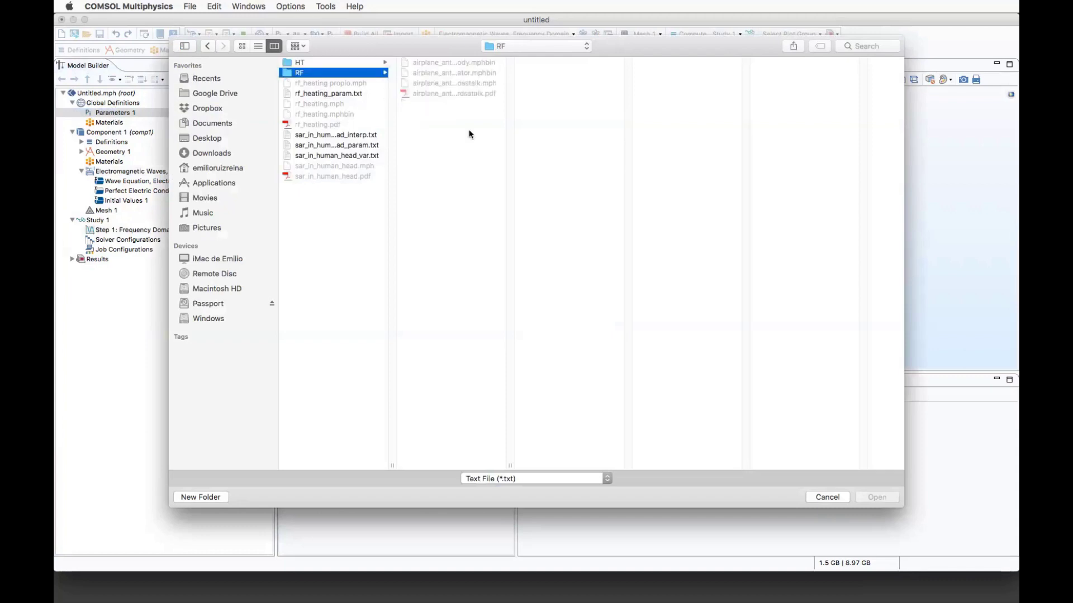
{"action": "double_click", "coordinate": [509, 467]}
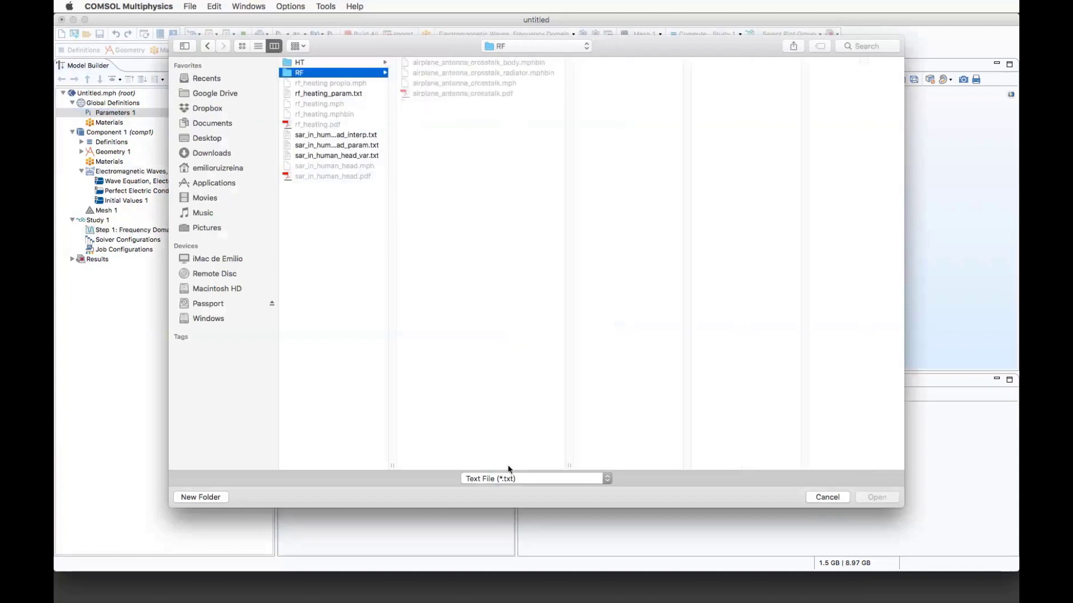
{"action": "left_click", "coordinate": [826, 496]}
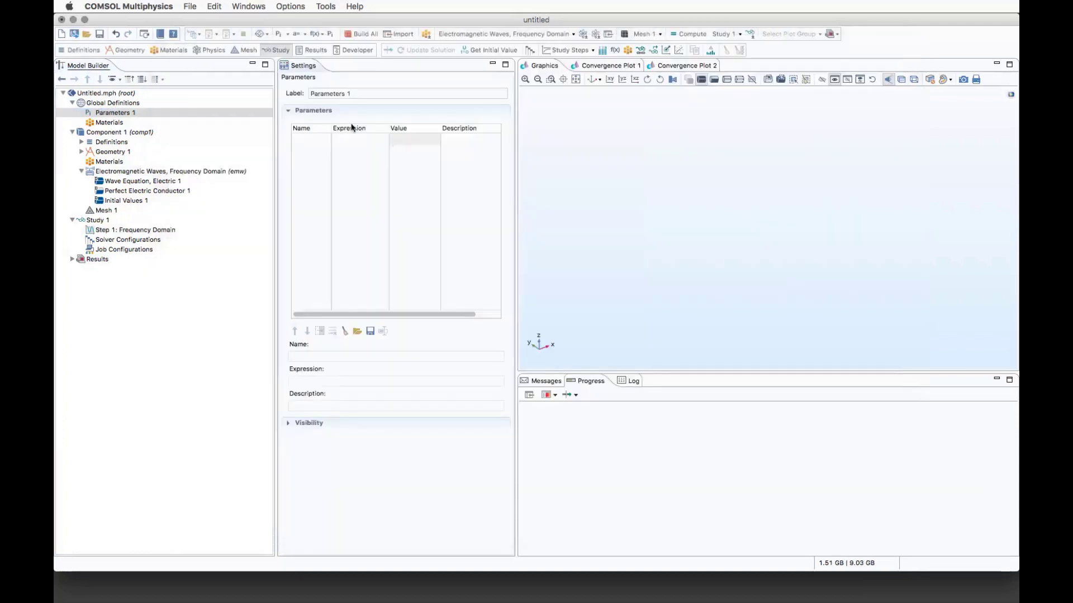
Define the parameter a_y with the expression -5[m] and the description "Localización de la segunda antena"
{"action": "left_click", "coordinate": [315, 139]}
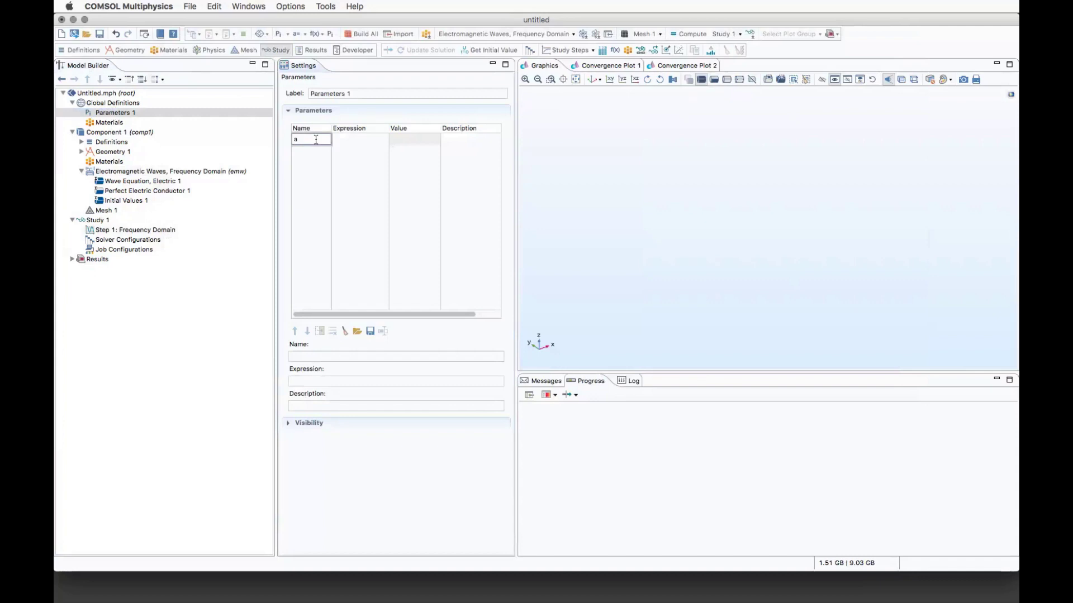
{"action": "type", "text": "a_y"}
{"action": "left_click", "coordinate": [356, 143]}
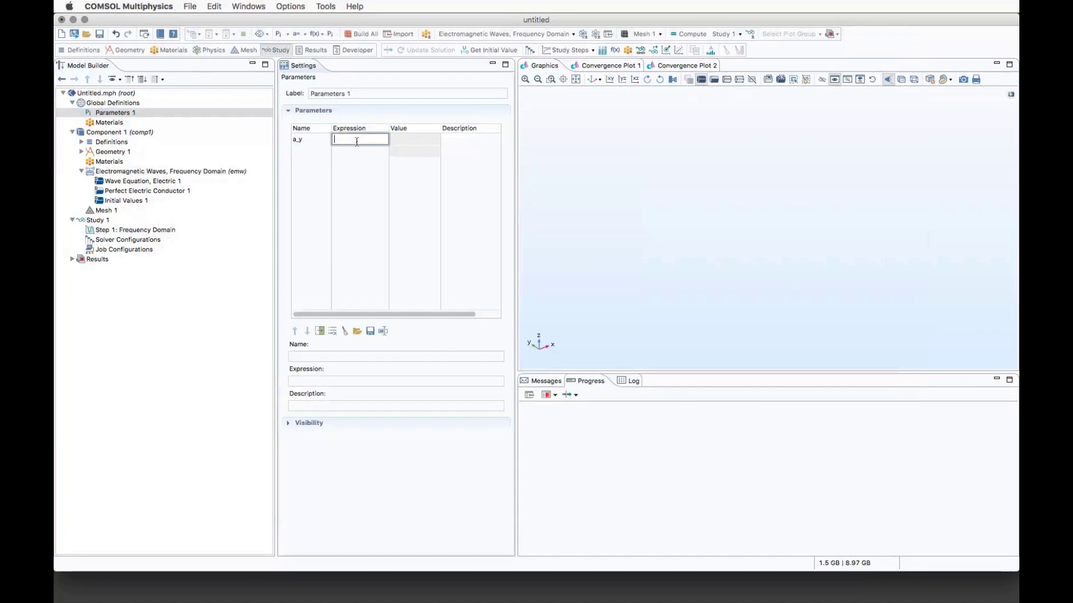
{"action": "type", "text": "-5[m]"}
{"action": "left_click", "coordinate": [420, 141]}
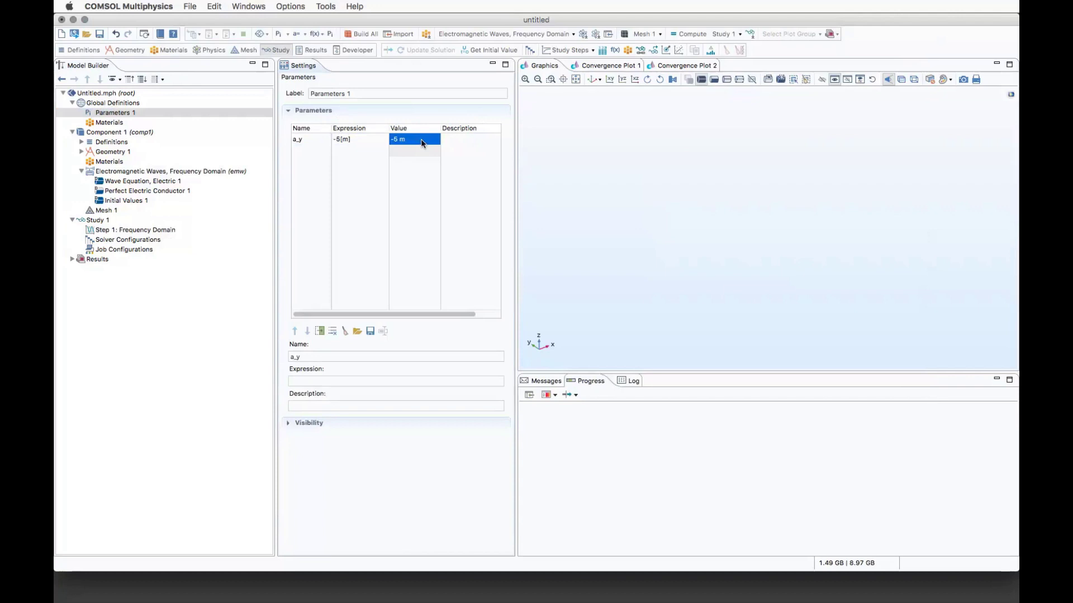
{"action": "left_click", "coordinate": [453, 144]}
{"action": "left_click", "coordinate": [454, 142]}
{"action": "type", "text": "Local"}
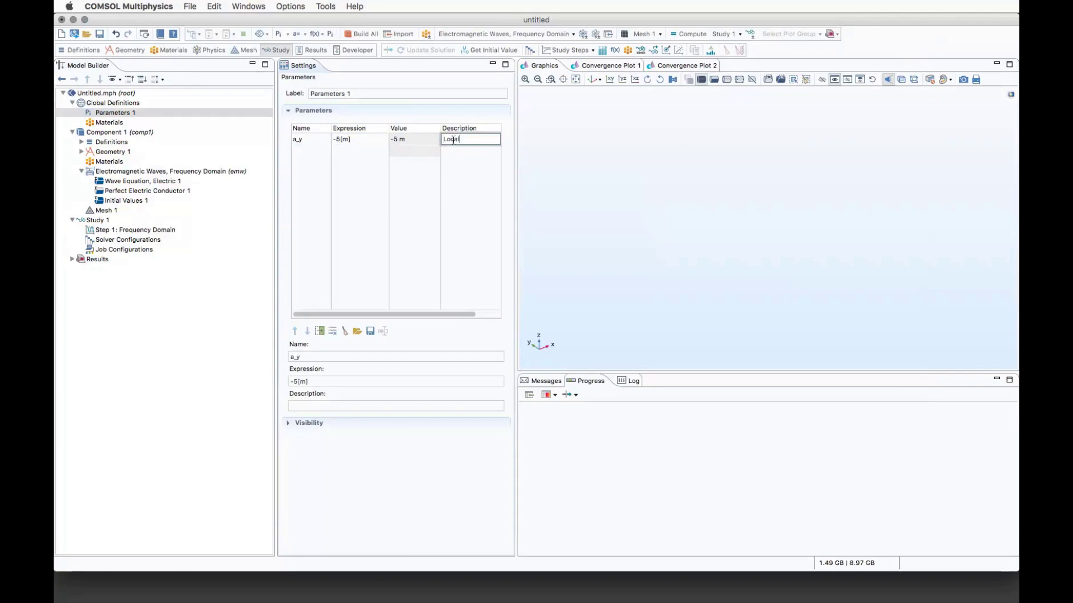
{"action": "type", "text": "ización de la se"}
{"action": "type", "text": "gunda antena"}
Widen the parameter settings area and the Description column to fit the full description text
{"action": "left_click_drag", "start_coordinate": [515, 190], "coordinate": [640, 190]}
{"action": "left_click_drag", "start_coordinate": [490, 128], "coordinate": [391, 127]}
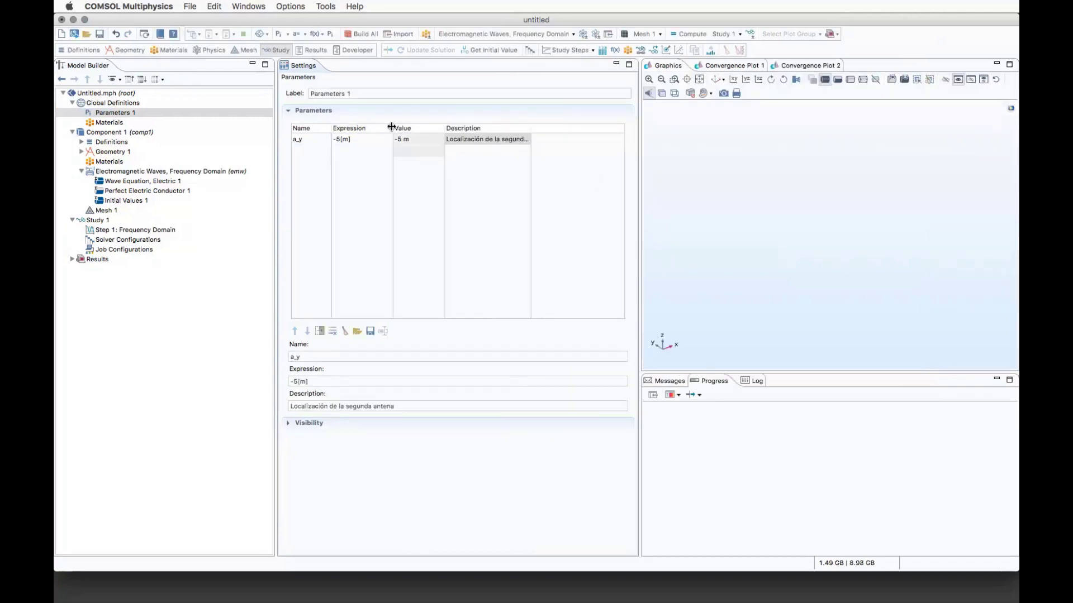
{"action": "left_click_drag", "start_coordinate": [531, 127], "coordinate": [576, 140]}
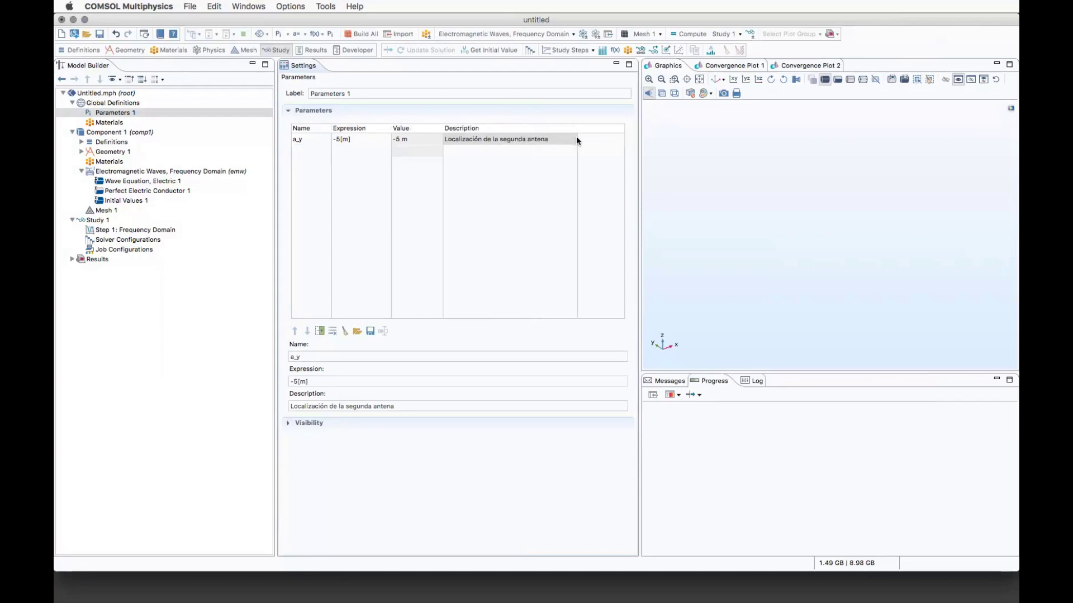
Open the Geometry 1 settings and narrow the settings and model tree areas to enlarge the graphics view
{"action": "left_click", "coordinate": [82, 152]}
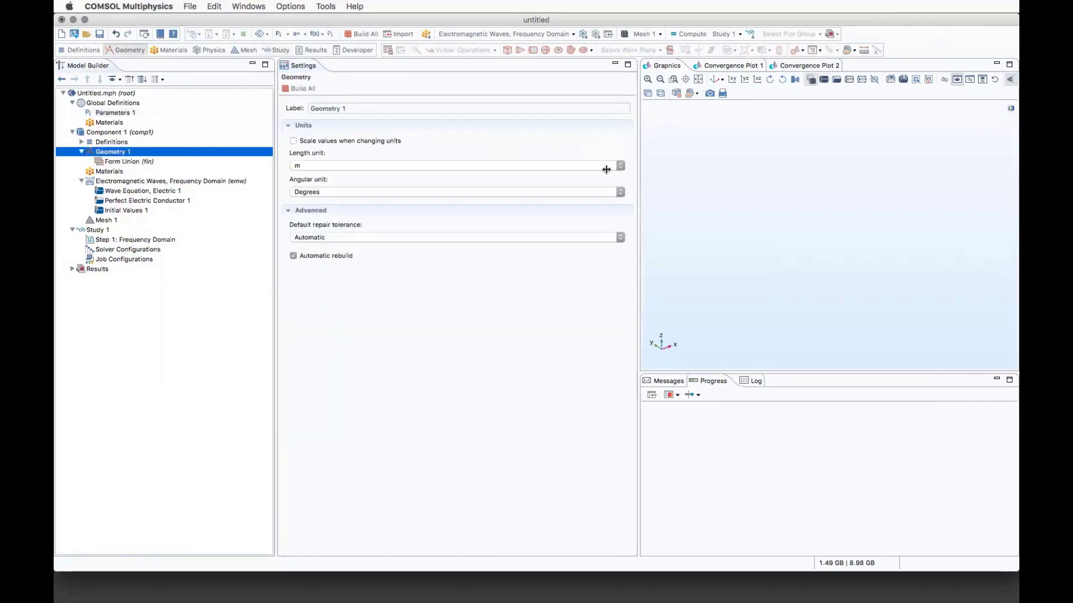
{"action": "left_click_drag", "start_coordinate": [638, 162], "coordinate": [516, 168]}
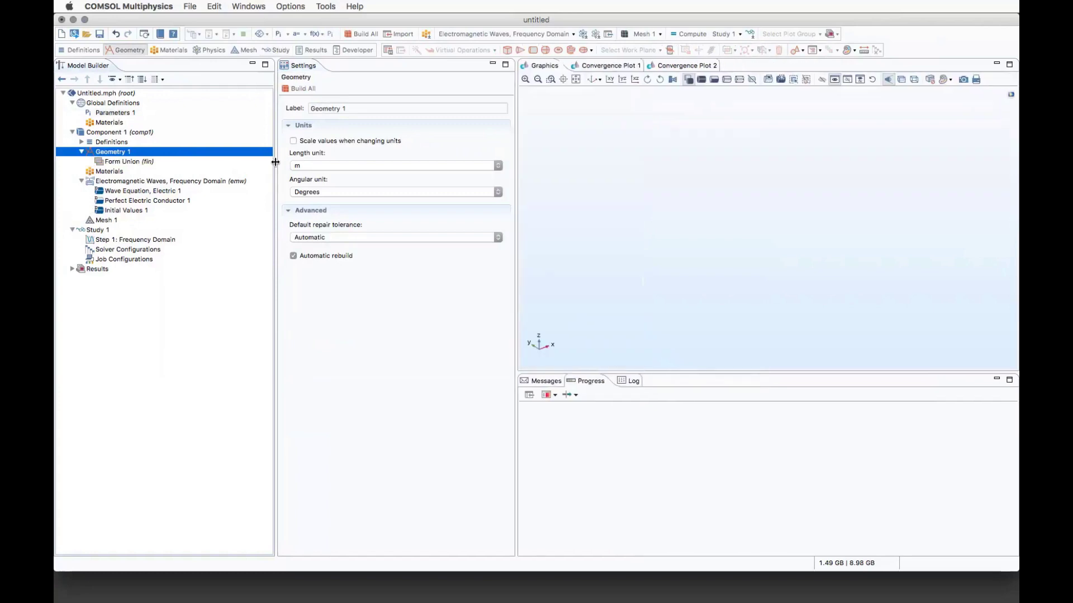
{"action": "left_click_drag", "start_coordinate": [276, 162], "coordinate": [262, 162]}
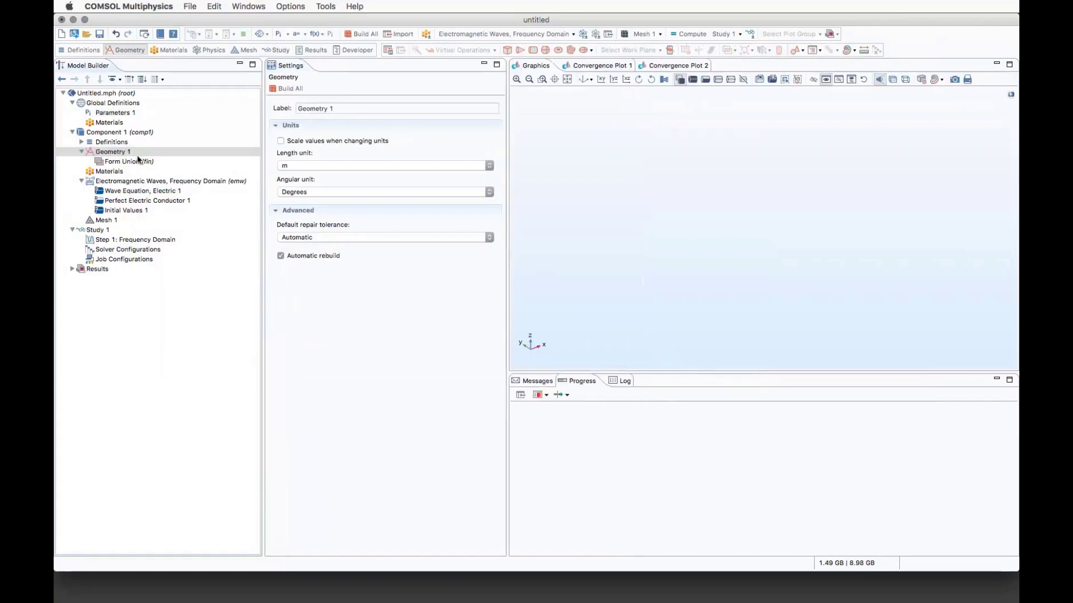
Import the aircraft body file airplane_antenna_crosstalk_body.mphbin from the RF folder into Geometry 1 and build it
{"action": "right_click", "coordinate": [105, 152]}
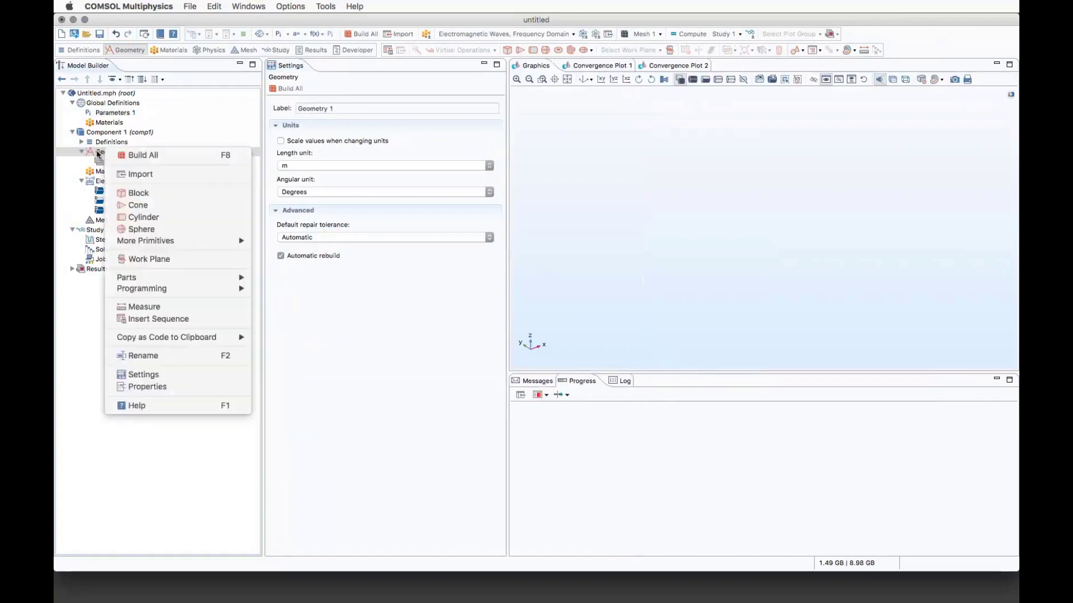
{"action": "left_click", "coordinate": [129, 177]}
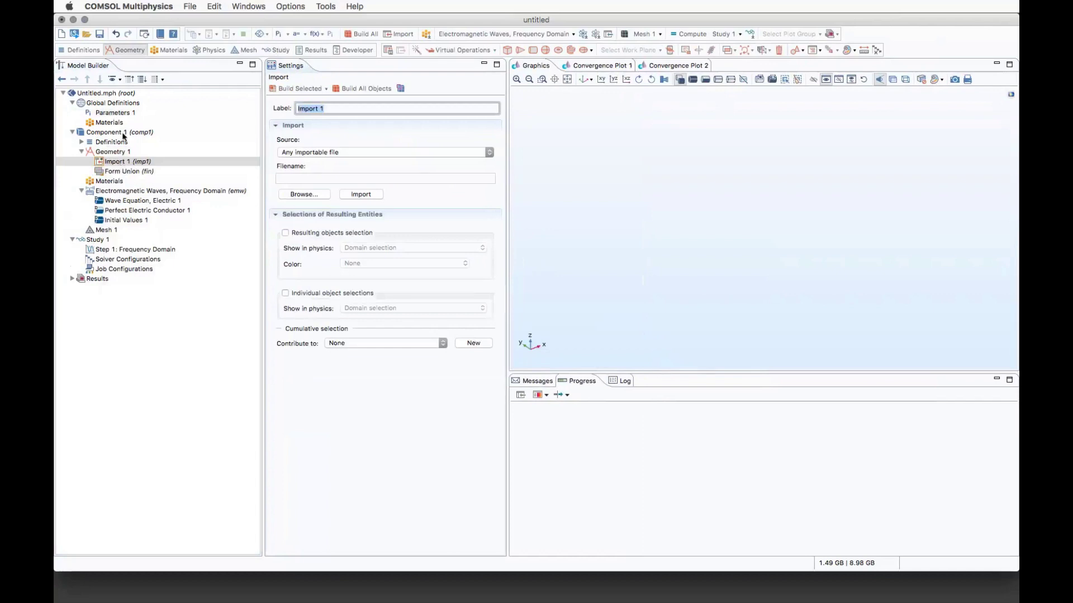
{"action": "left_click", "coordinate": [303, 195]}
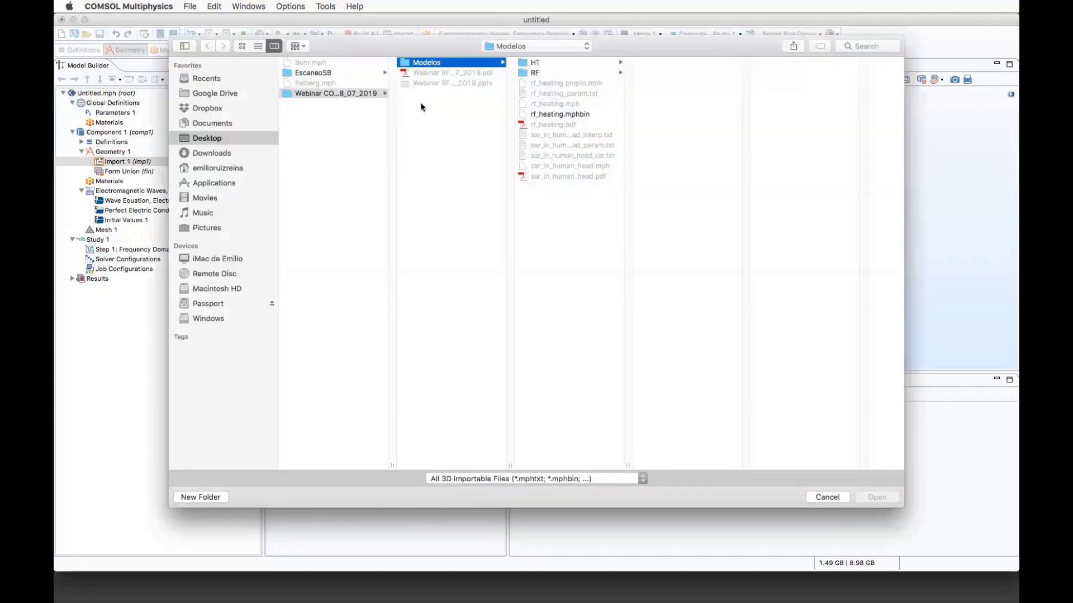
{"action": "left_click", "coordinate": [550, 73]}
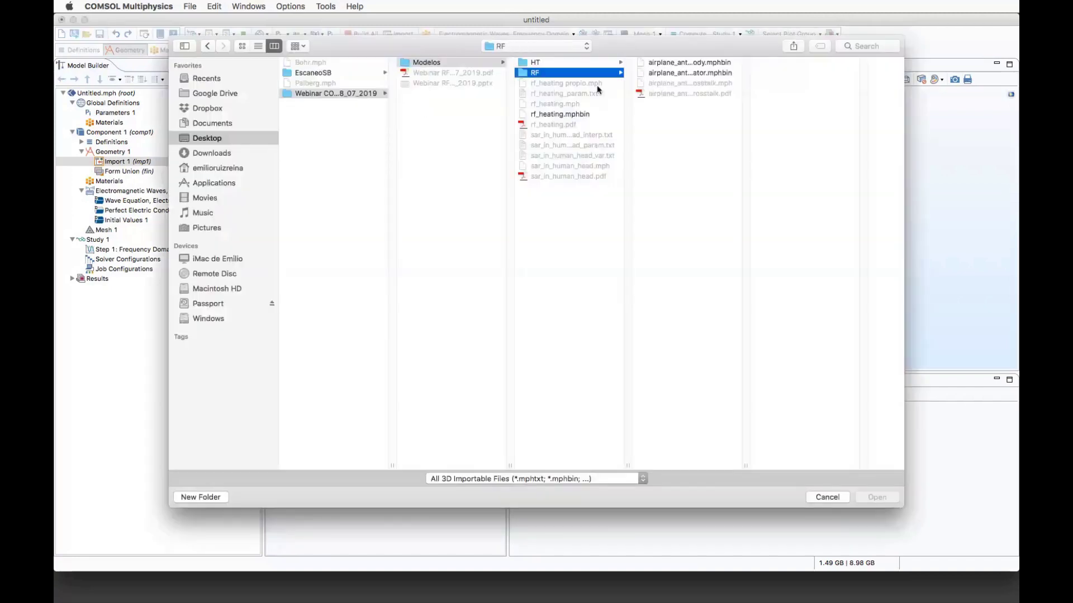
{"action": "double_click", "coordinate": [746, 465]}
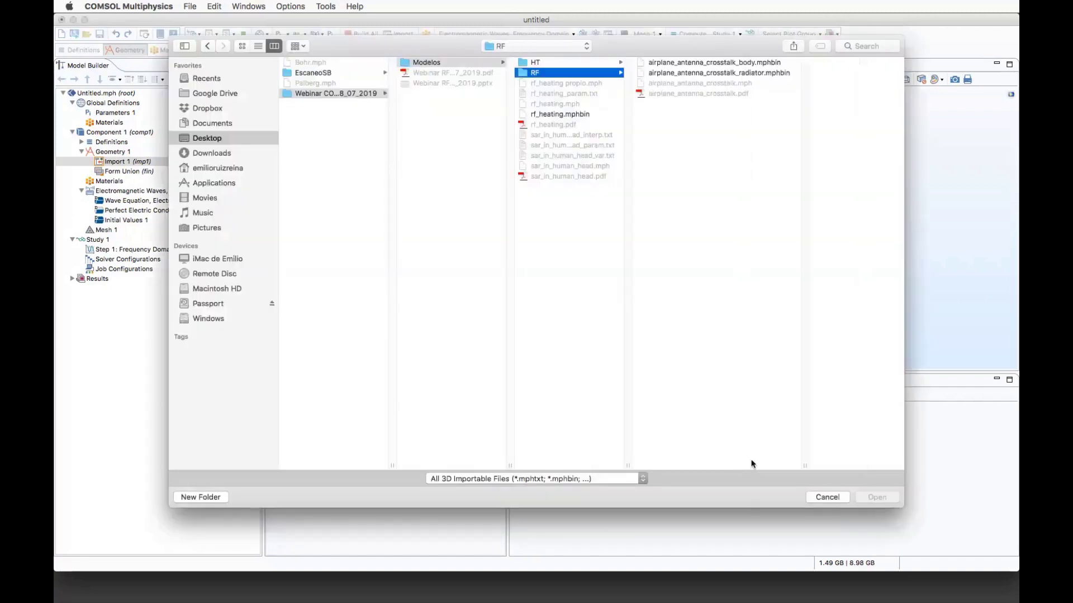
{"action": "left_click", "coordinate": [768, 62]}
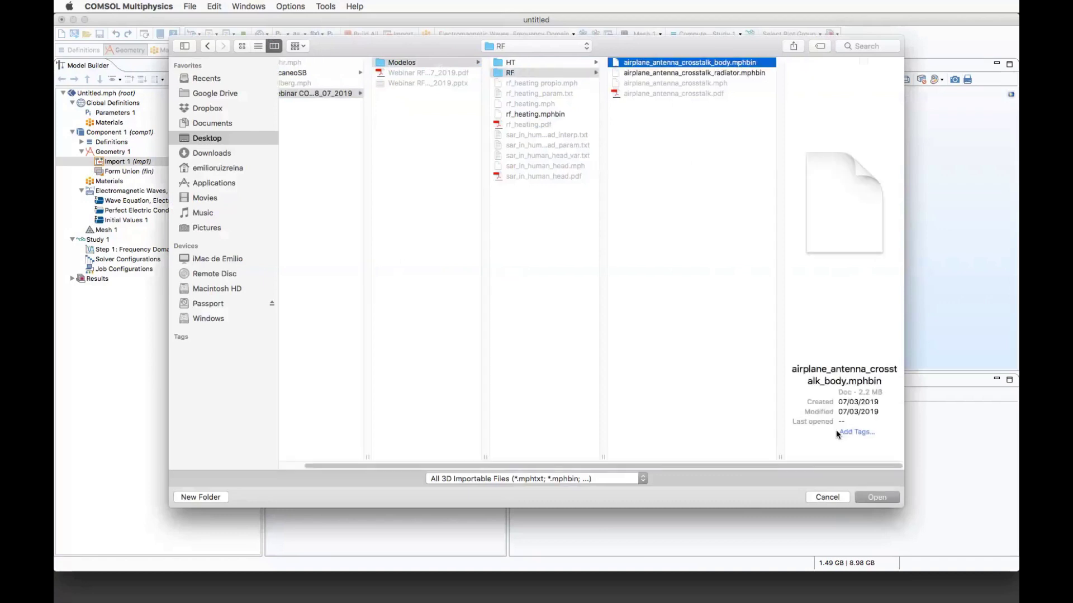
{"action": "left_click", "coordinate": [870, 497]}
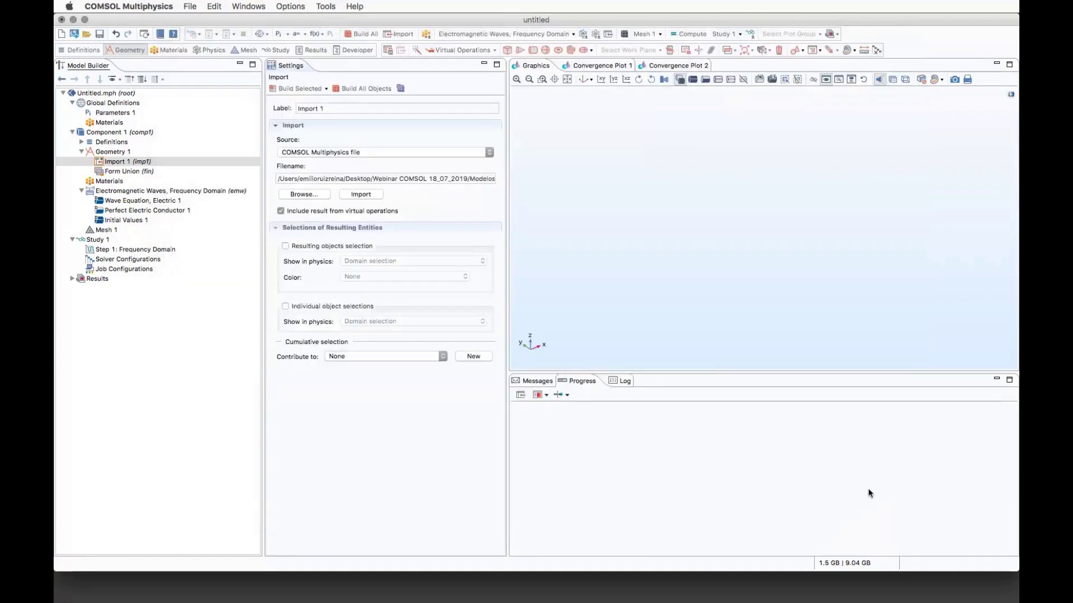
{"action": "left_click", "coordinate": [316, 91]}
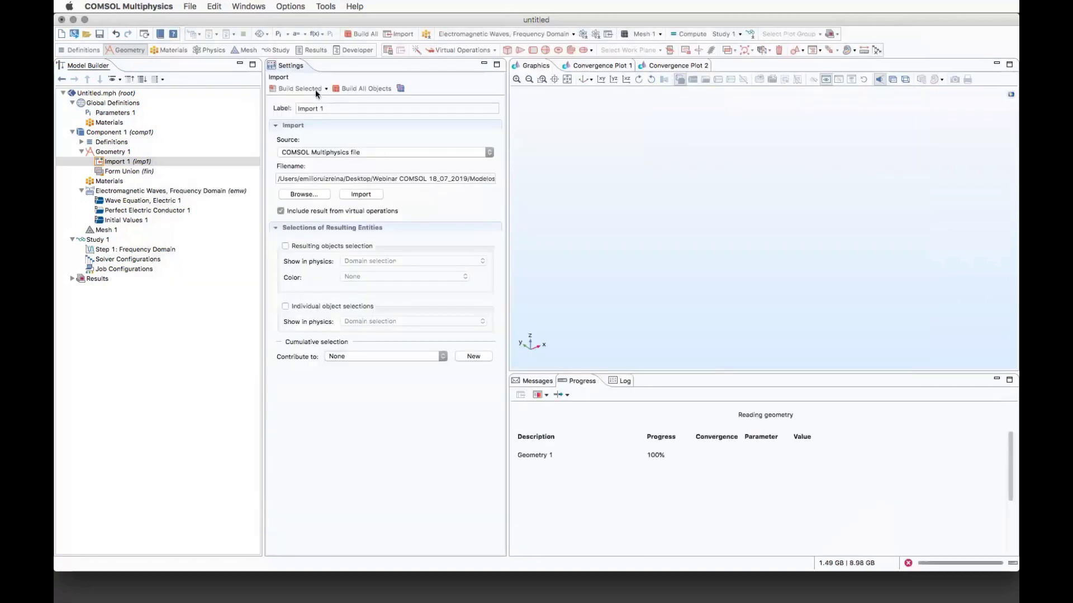
{"action": "left_click_drag", "start_coordinate": [654, 251], "coordinate": [642, 112]}
{"action": "left_click", "coordinate": [580, 78]}
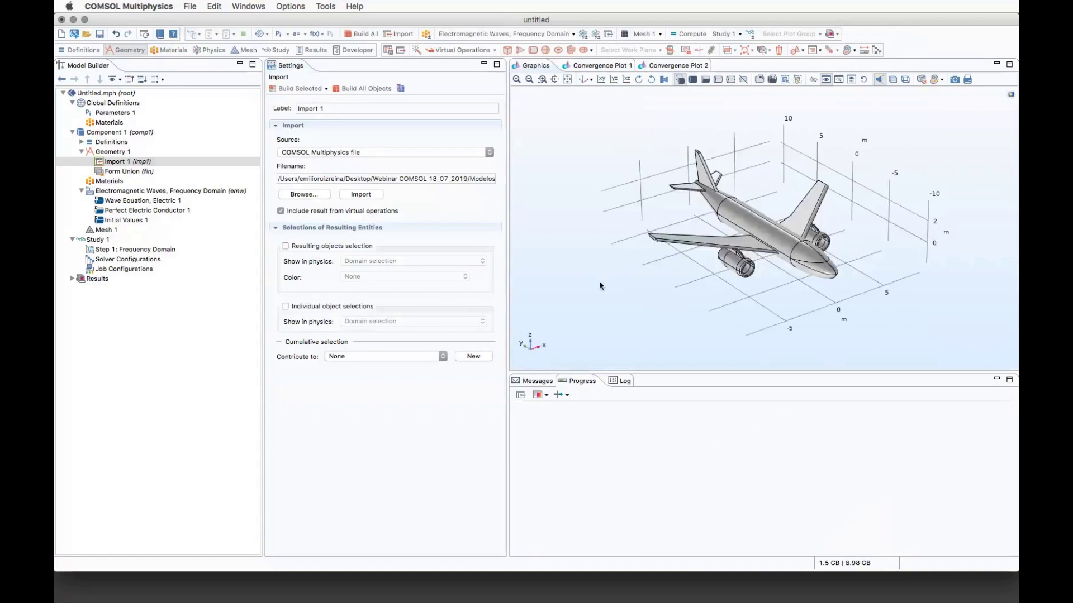
Add a second import to Geometry 1 with the antenna file airplane_antenna_crosstalk_radiator.mphbin from the RF folder and build it
{"action": "right_click", "coordinate": [98, 153]}
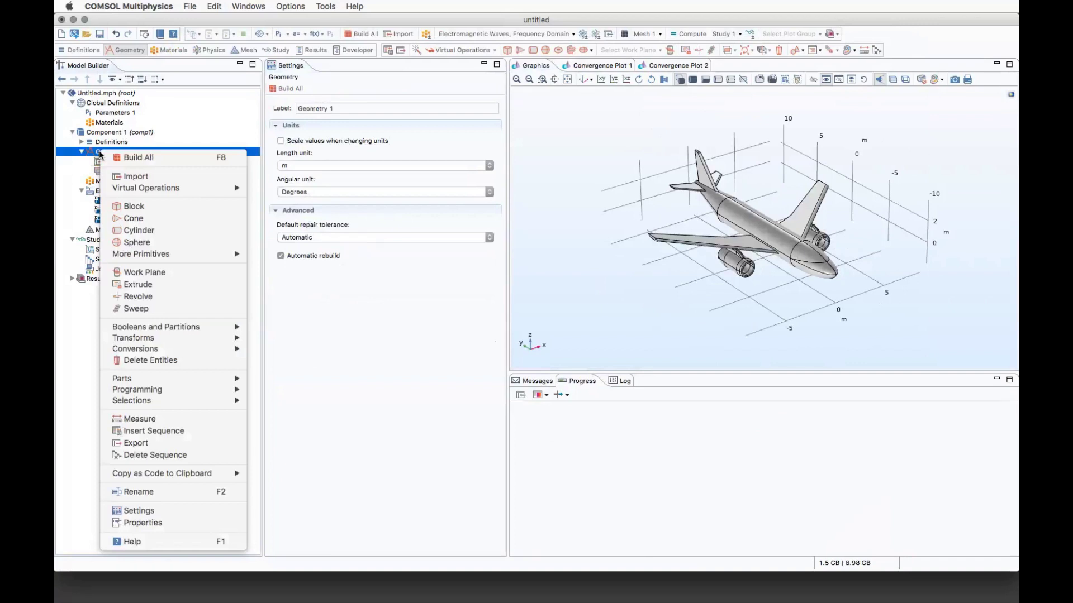
{"action": "left_click", "coordinate": [136, 177]}
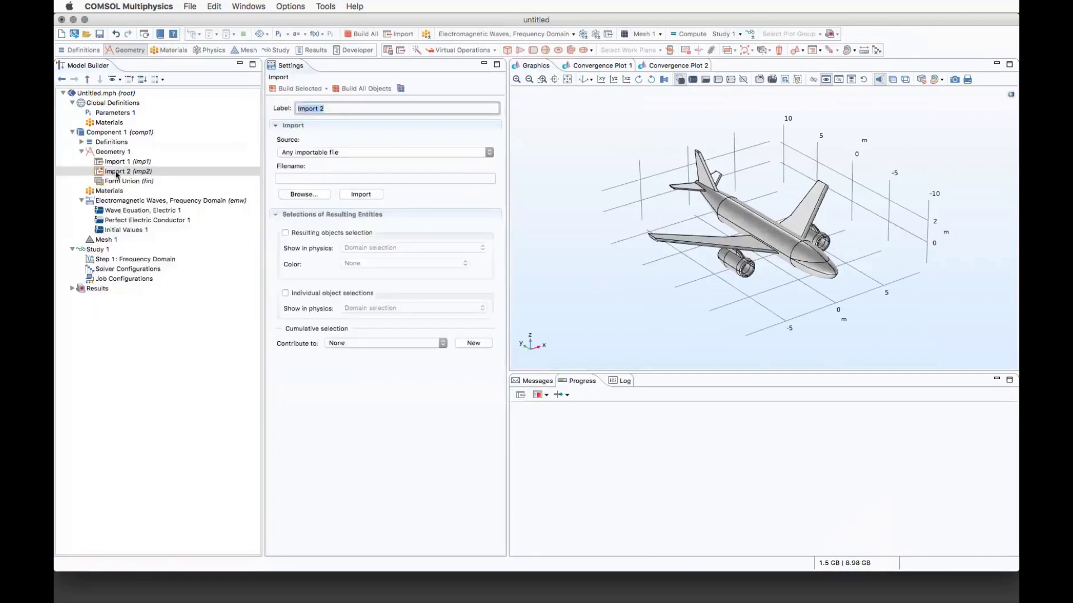
{"action": "left_click", "coordinate": [296, 192]}
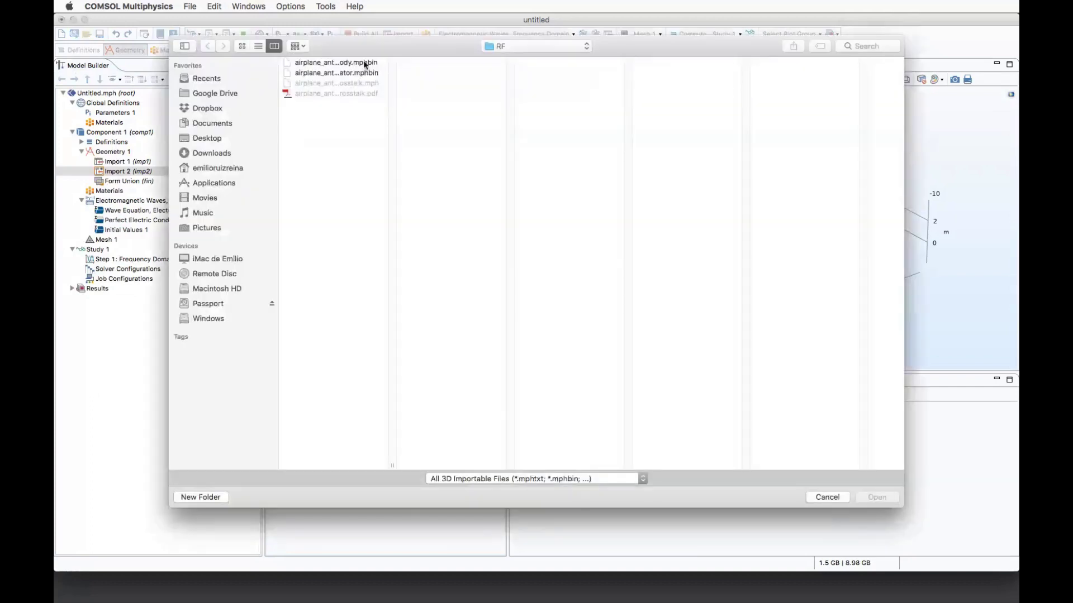
{"action": "left_click", "coordinate": [358, 73]}
{"action": "left_click_drag", "start_coordinate": [392, 465], "coordinate": [451, 461]}
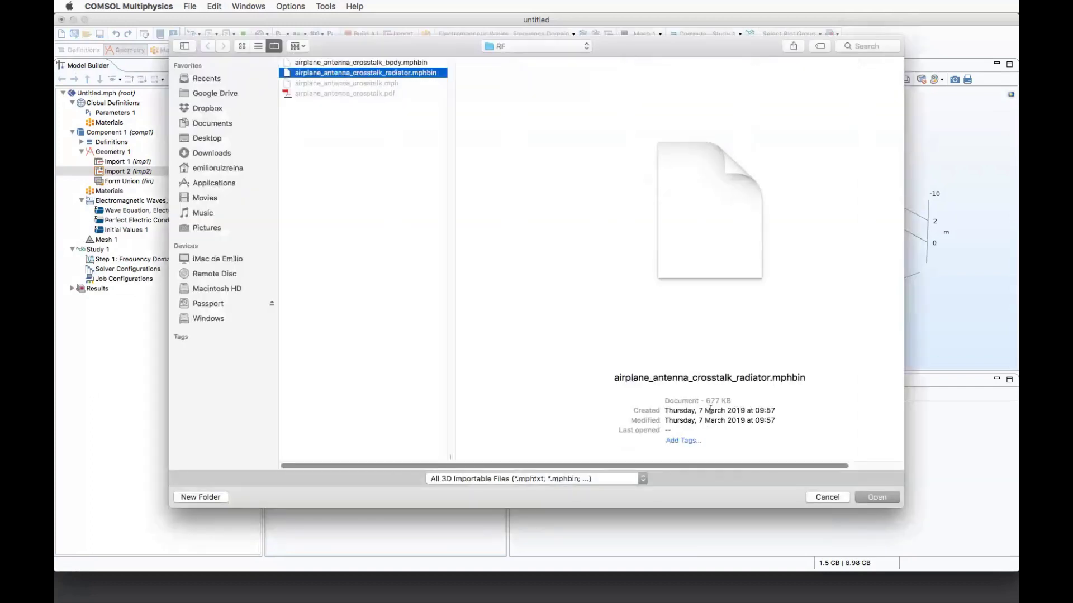
{"action": "left_click", "coordinate": [866, 492]}
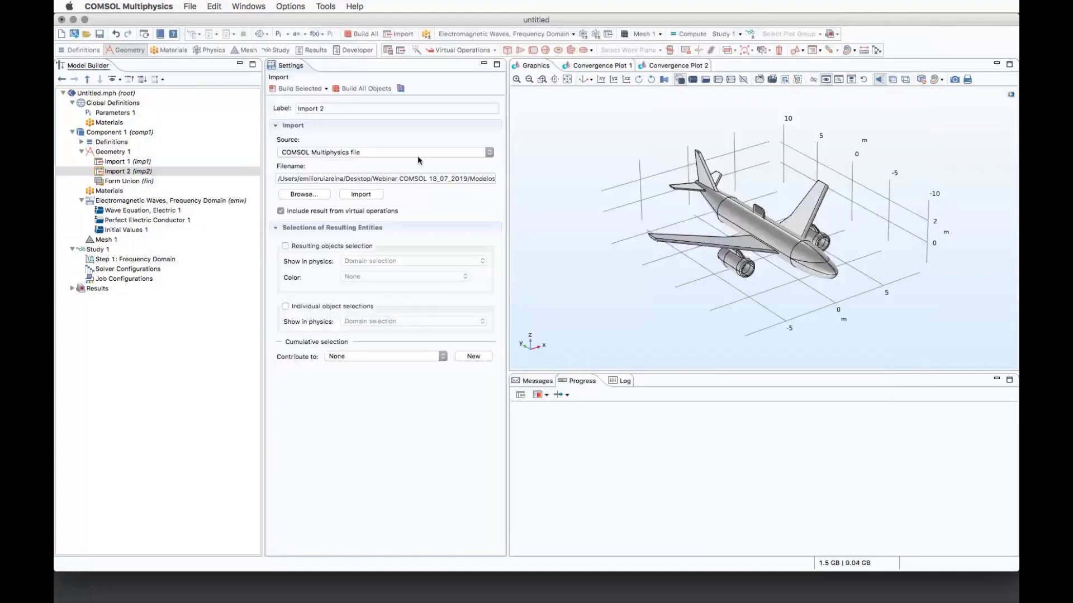
Examine the imported antenna on top of the fuselage up close with transparent rendering
{"action": "left_click", "coordinate": [516, 78]}
{"action": "left_click", "coordinate": [516, 80]}
{"action": "left_click_drag", "start_coordinate": [809, 241], "coordinate": [740, 249]}
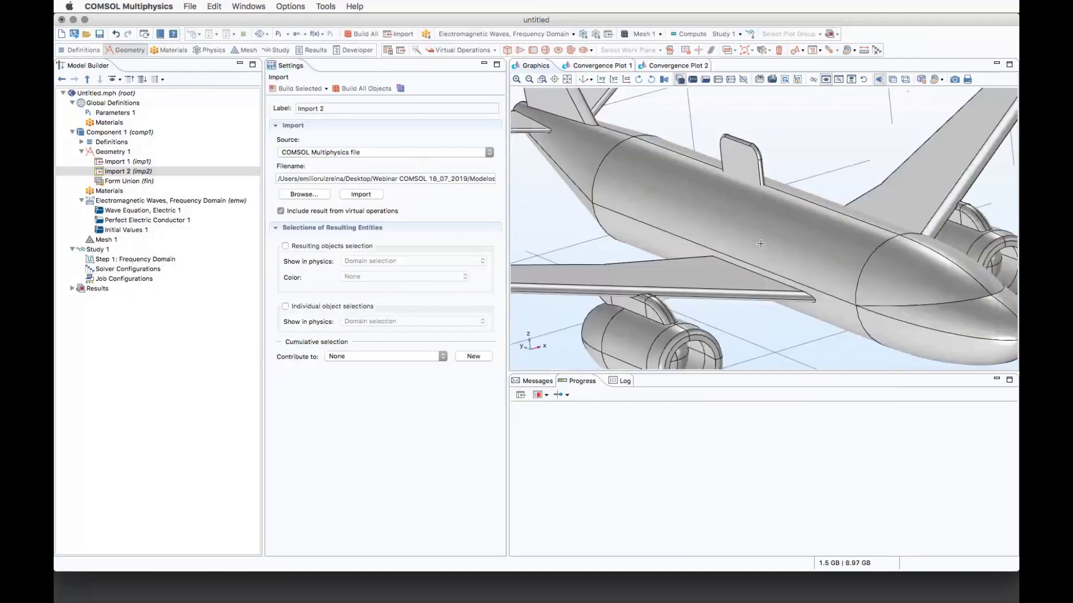
{"action": "left_click", "coordinate": [894, 80]}
{"action": "left_click_drag", "start_coordinate": [883, 137], "coordinate": [834, 350]}
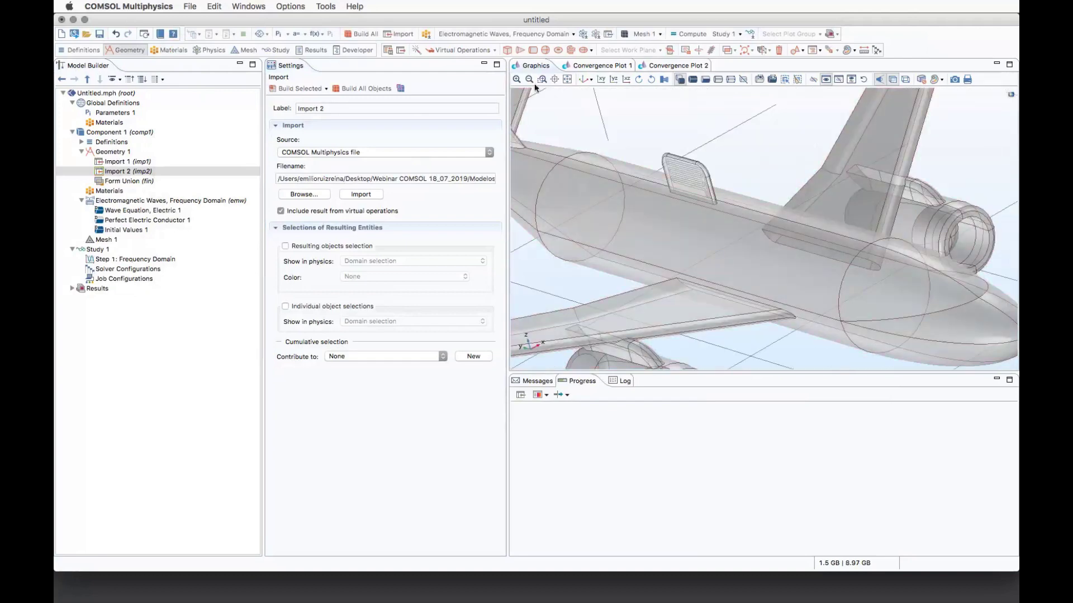
{"action": "left_click", "coordinate": [516, 80]}
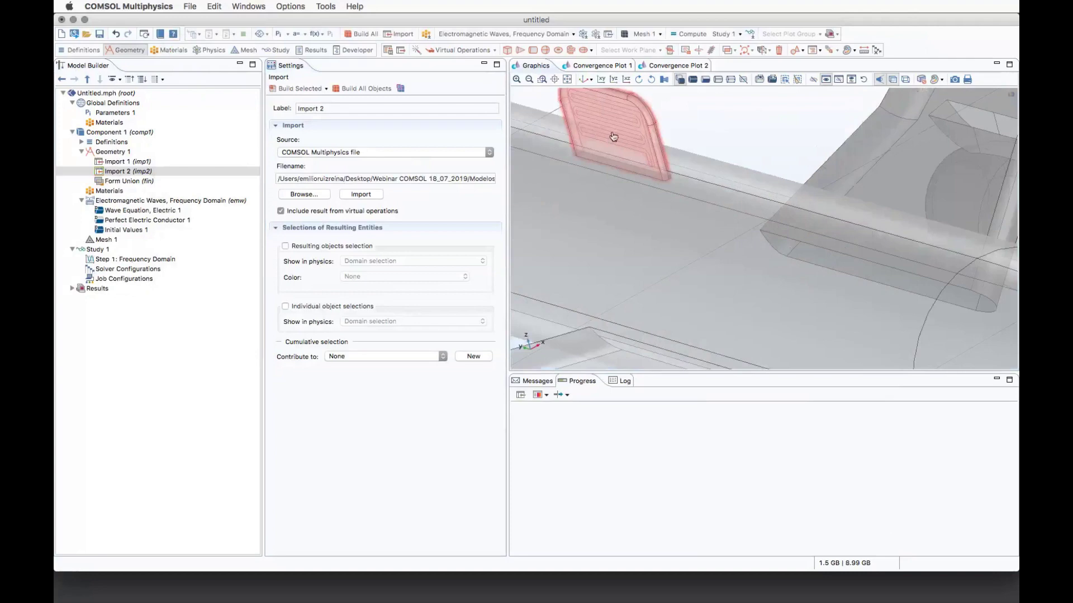
{"action": "scroll", "coordinate": [713, 144], "scroll_direction": "down", "scroll_amount": 3}
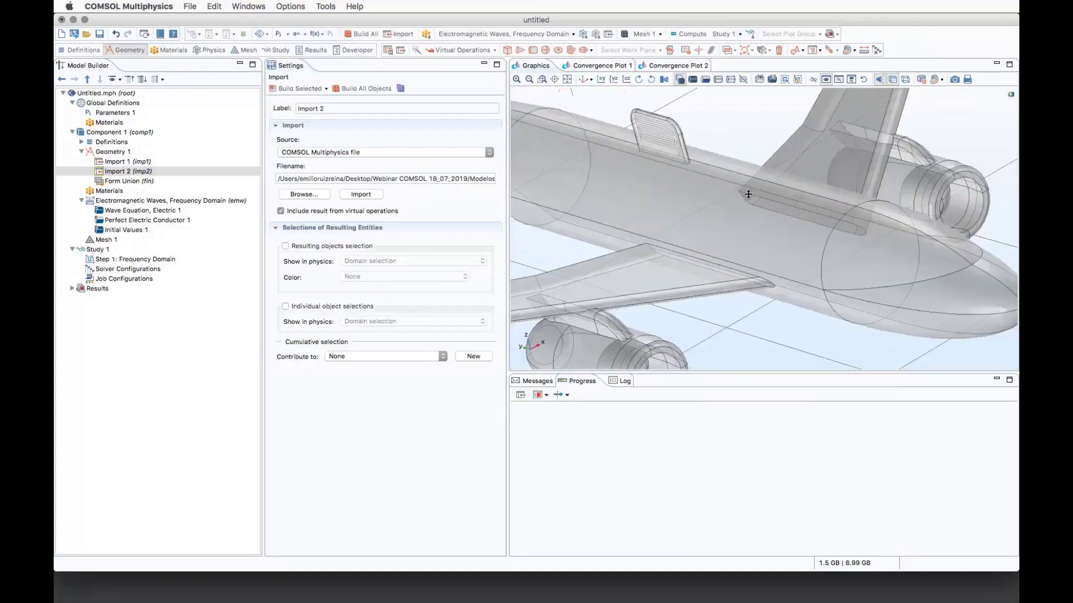
{"action": "right_click_drag", "start_coordinate": [748, 190], "coordinate": [785, 233]}
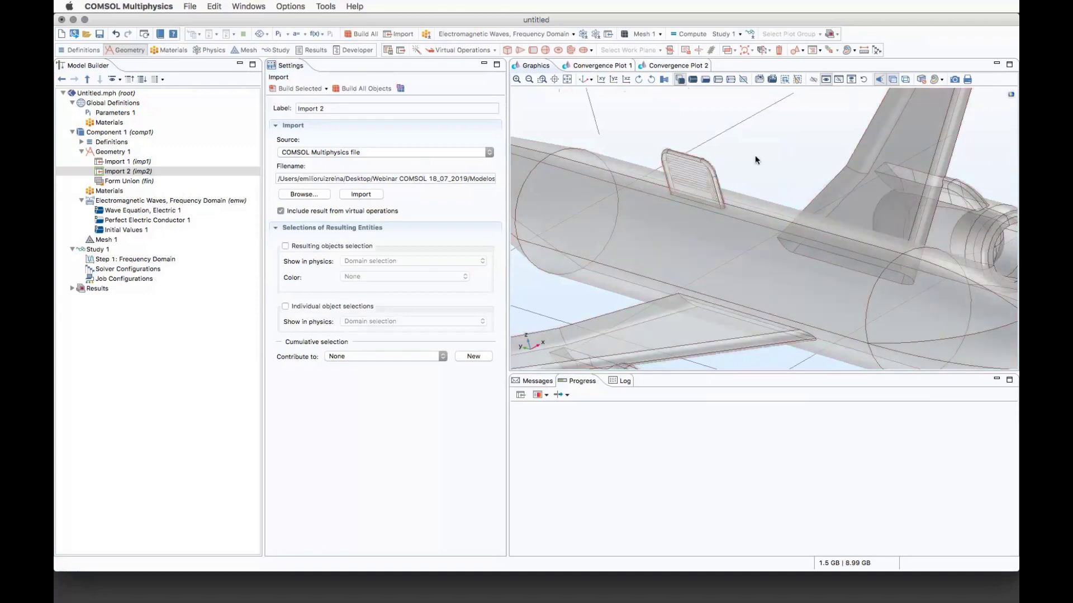
{"action": "mouse_move", "coordinate": [755, 155]}
{"action": "left_mouse_down"}
{"action": "mouse_move", "coordinate": [769, 139]}
{"action": "mouse_move", "coordinate": [757, 153]}
{"action": "left_mouse_up"}
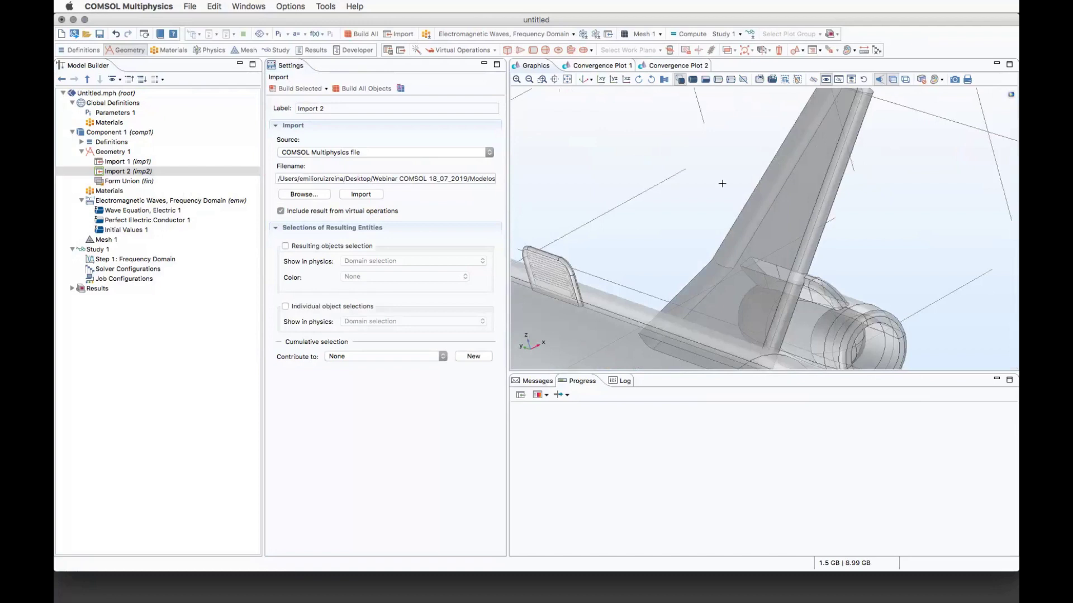
{"action": "right_click_drag", "start_coordinate": [721, 182], "coordinate": [838, 139]}
{"action": "right_click_drag", "start_coordinate": [814, 200], "coordinate": [854, 167]}
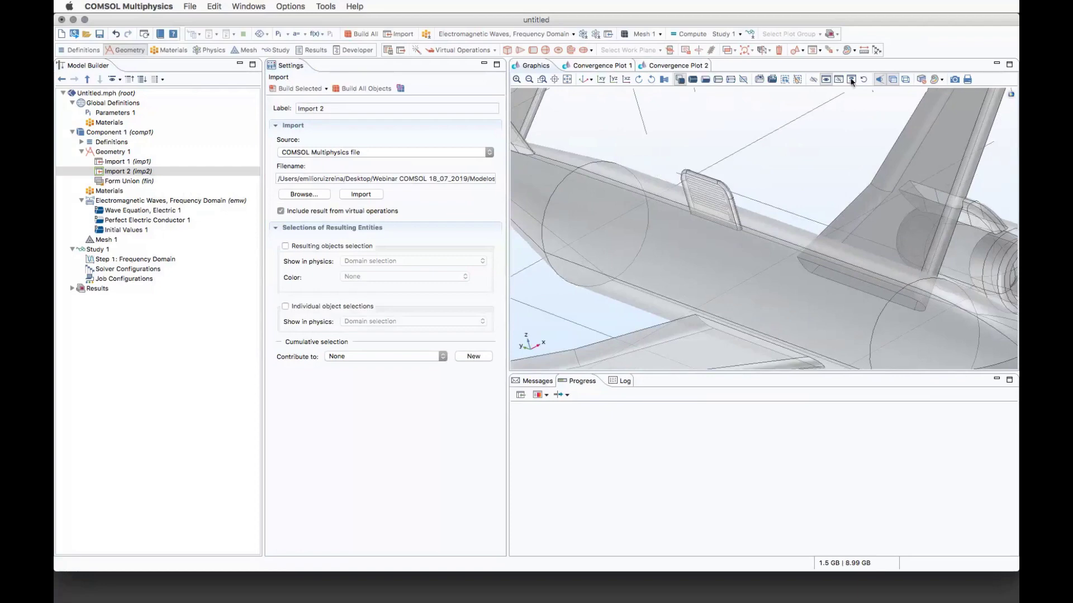
Show the geometry in wireframe and inspect the radiator pattern inside the antenna up close
{"action": "left_click", "coordinate": [893, 80]}
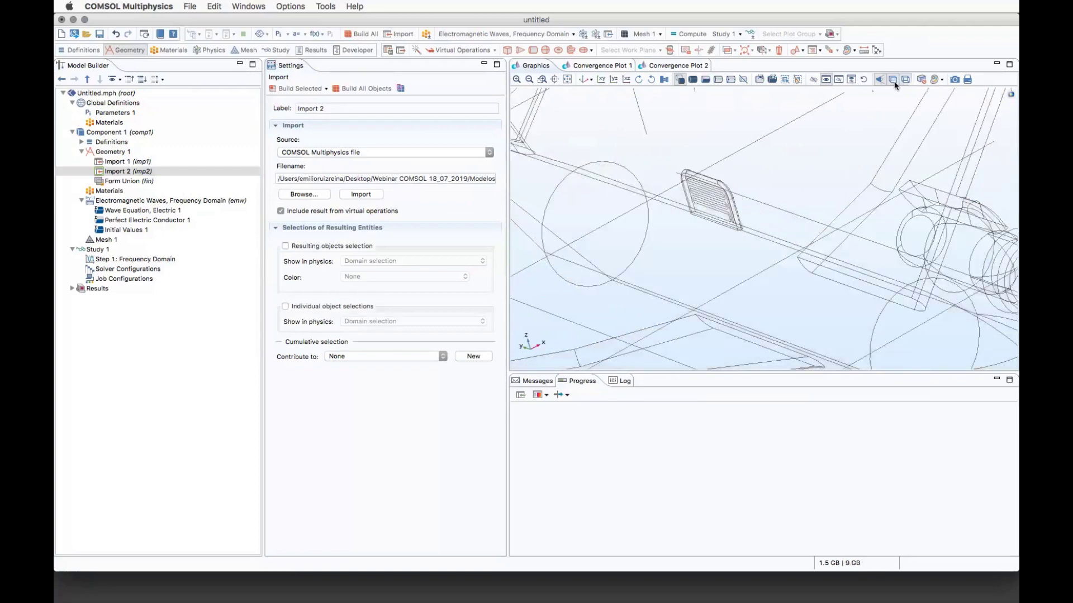
{"action": "left_click", "coordinate": [517, 80]}
{"action": "right_click_drag", "start_coordinate": [735, 191], "coordinate": [827, 184]}
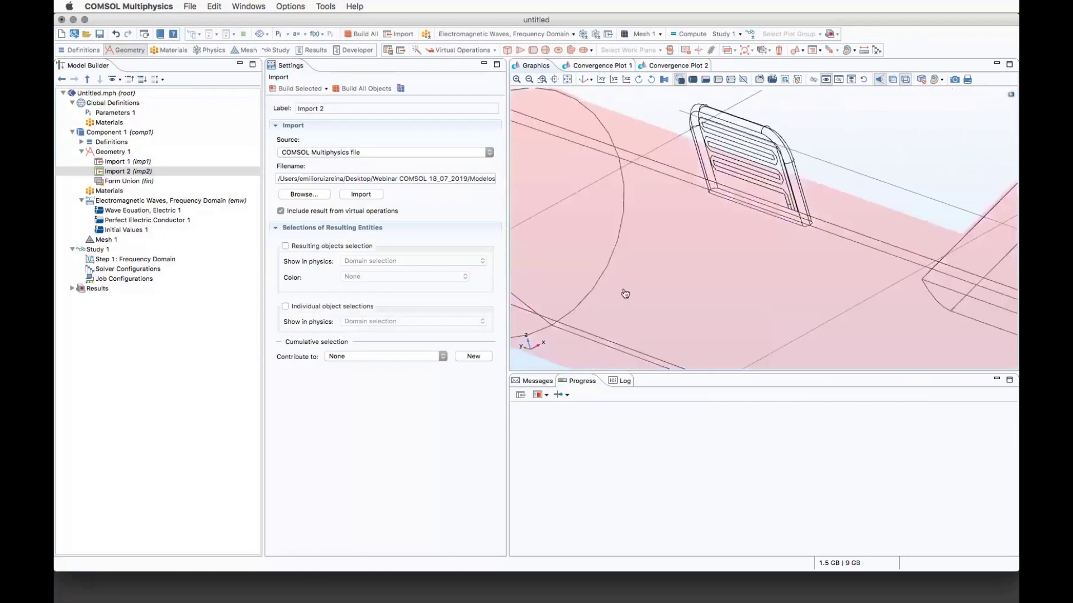
Mirror the imported antenna imp2 about the xy-plane in Geometry 1, keeping the input object, and build the copy
{"action": "right_click", "coordinate": [115, 154]}
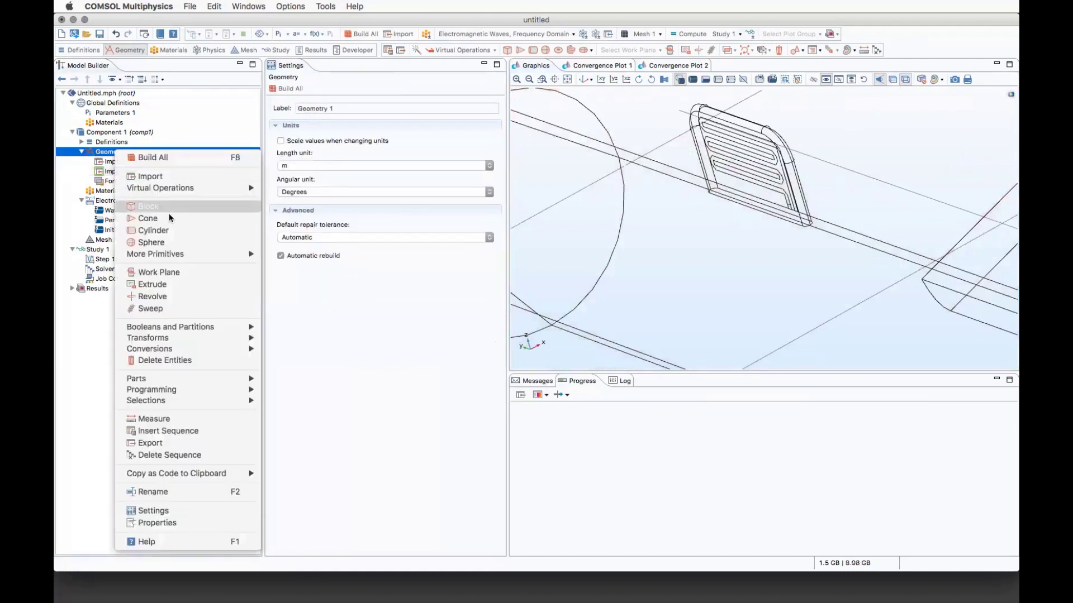
{"action": "mouse_move", "coordinate": [174, 259]}
{"action": "mouse_move", "coordinate": [184, 330]}
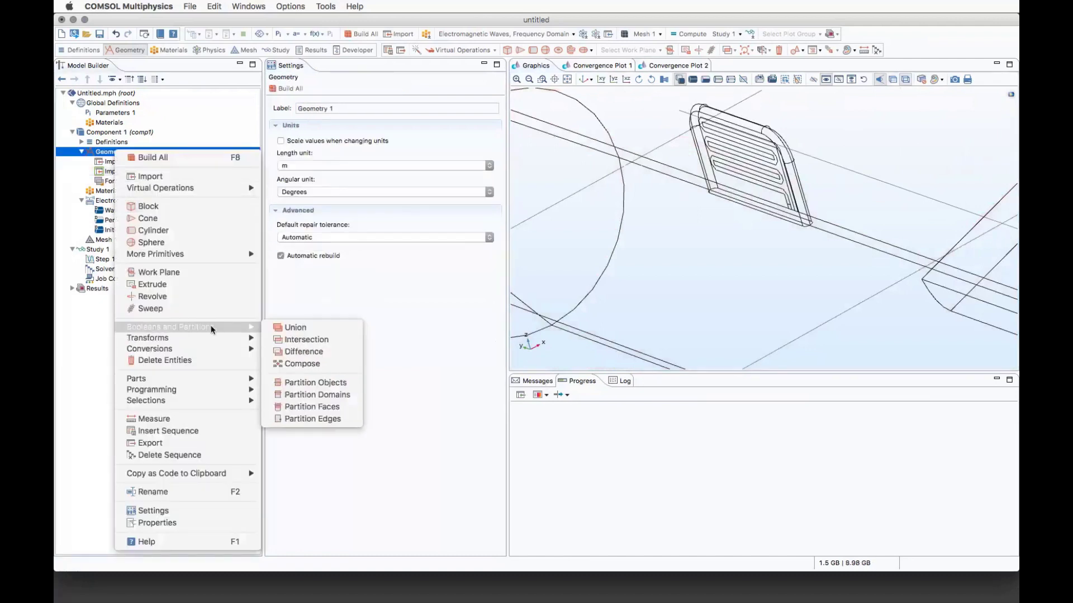
{"action": "left_click", "coordinate": [275, 365]}
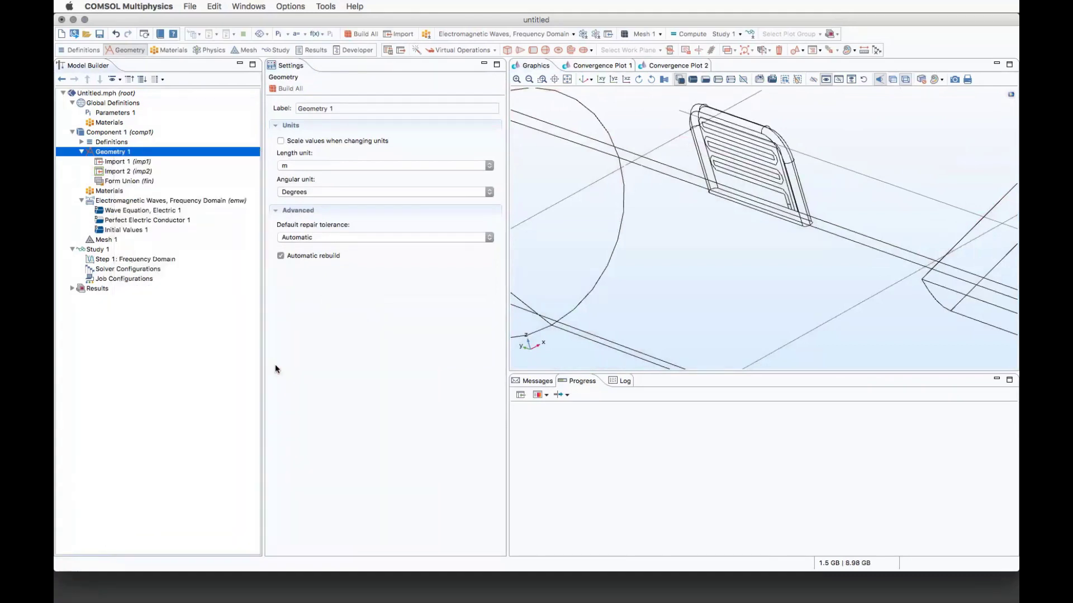
{"action": "left_click", "coordinate": [708, 148]}
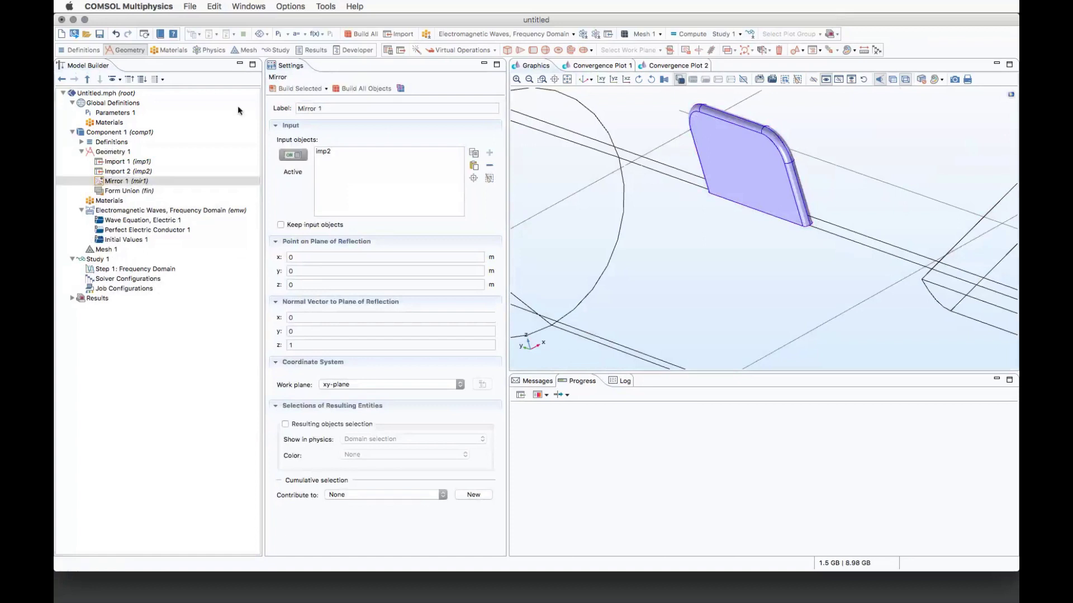
{"action": "left_click", "coordinate": [293, 155]}
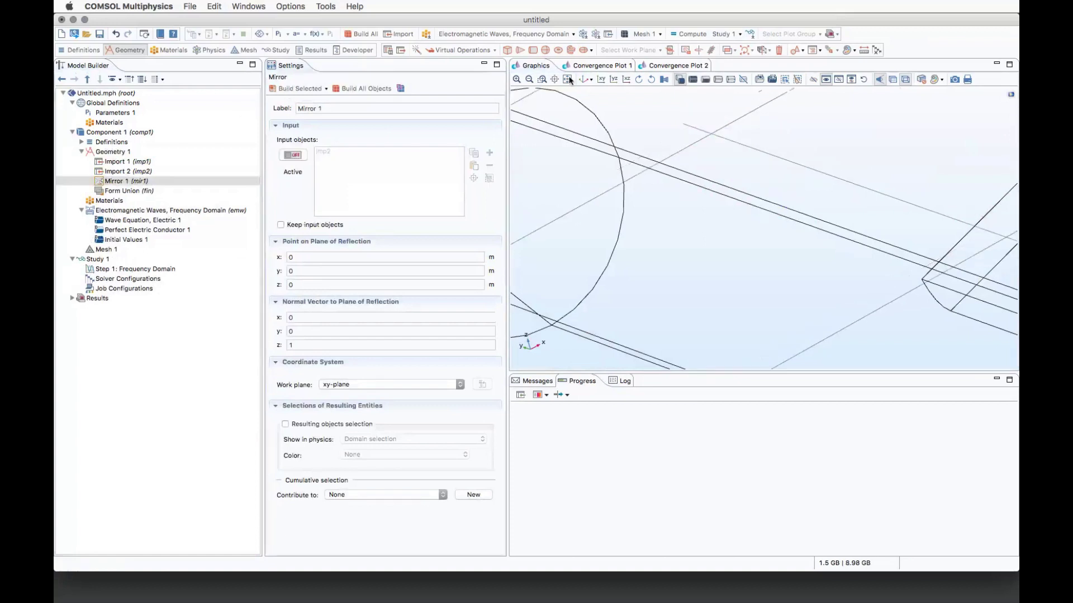
{"action": "left_click", "coordinate": [281, 225]}
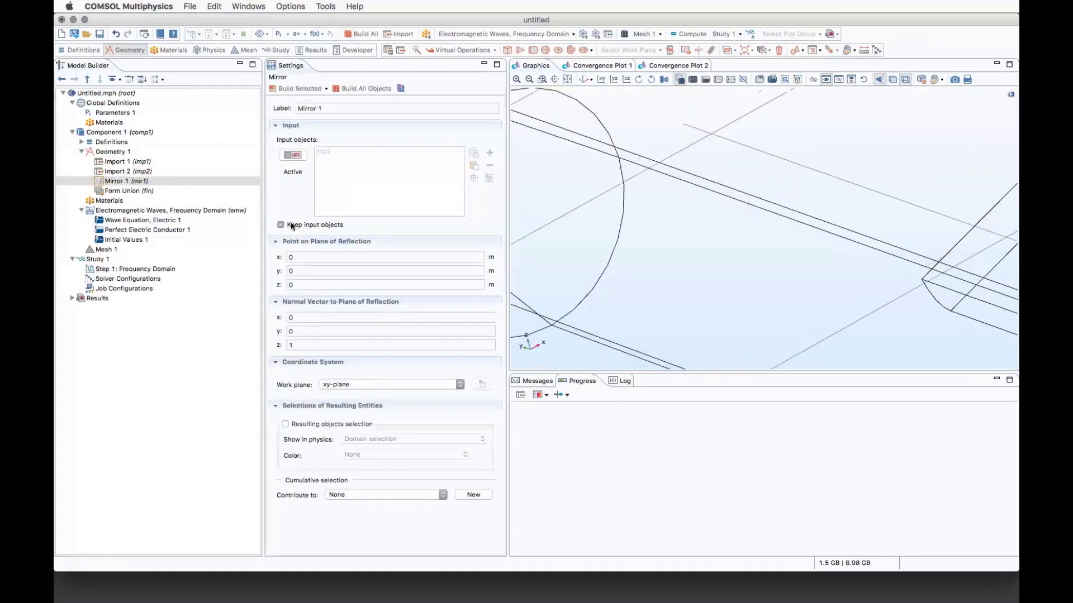
{"action": "left_click", "coordinate": [529, 81]}
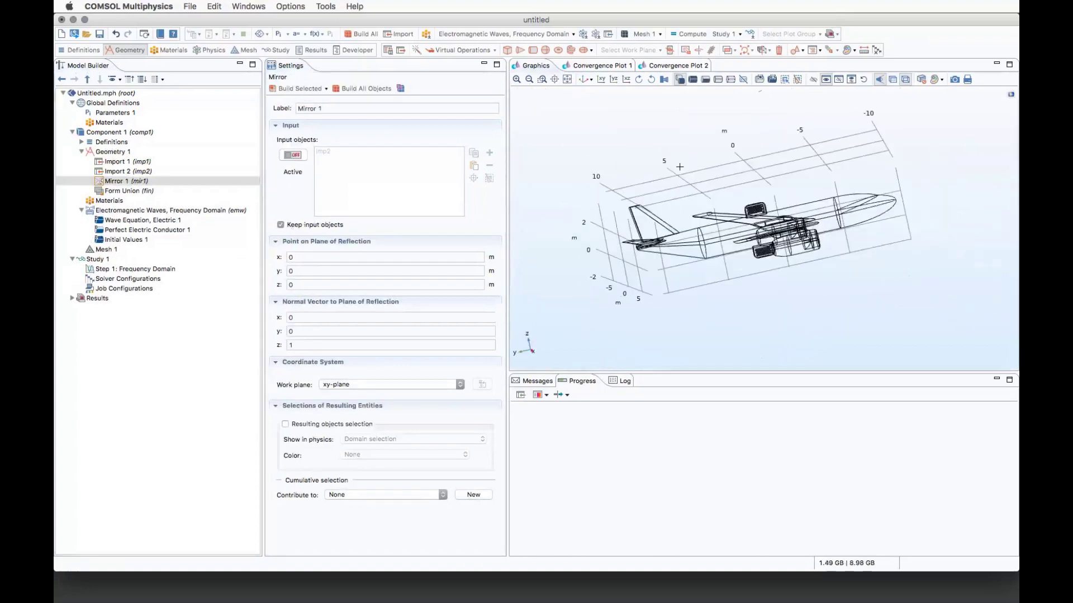
{"action": "left_click_drag", "start_coordinate": [679, 166], "coordinate": [714, 222]}
{"action": "left_click", "coordinate": [516, 79]}
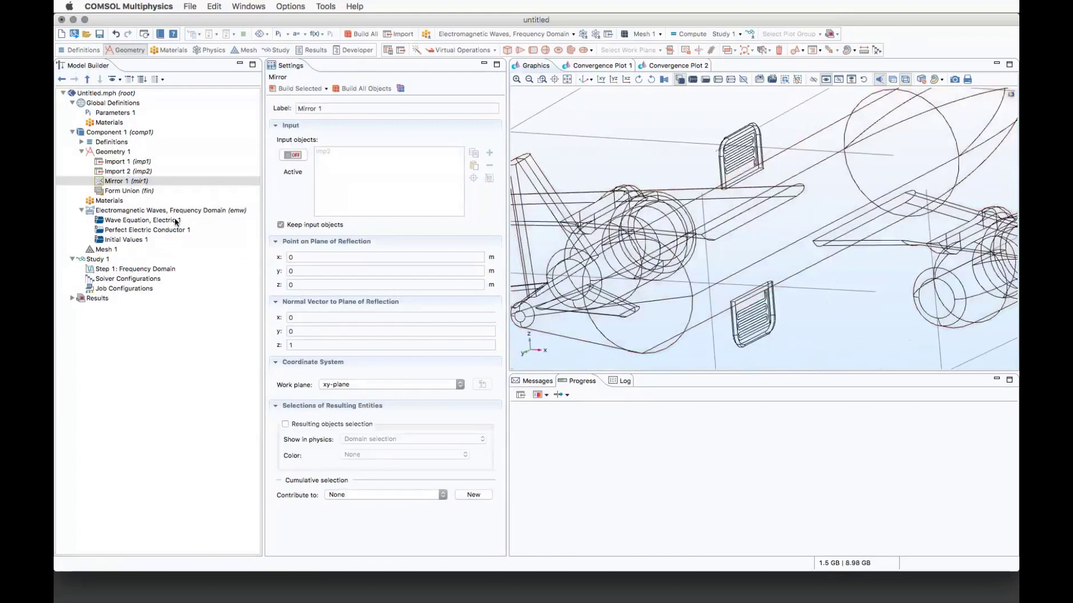
Add a Move feature to Geometry 1 that displaces the mirrored antenna mir1 by a_y along y, and build it
{"action": "left_click", "coordinate": [114, 152]}
{"action": "right_click", "coordinate": [115, 154]}
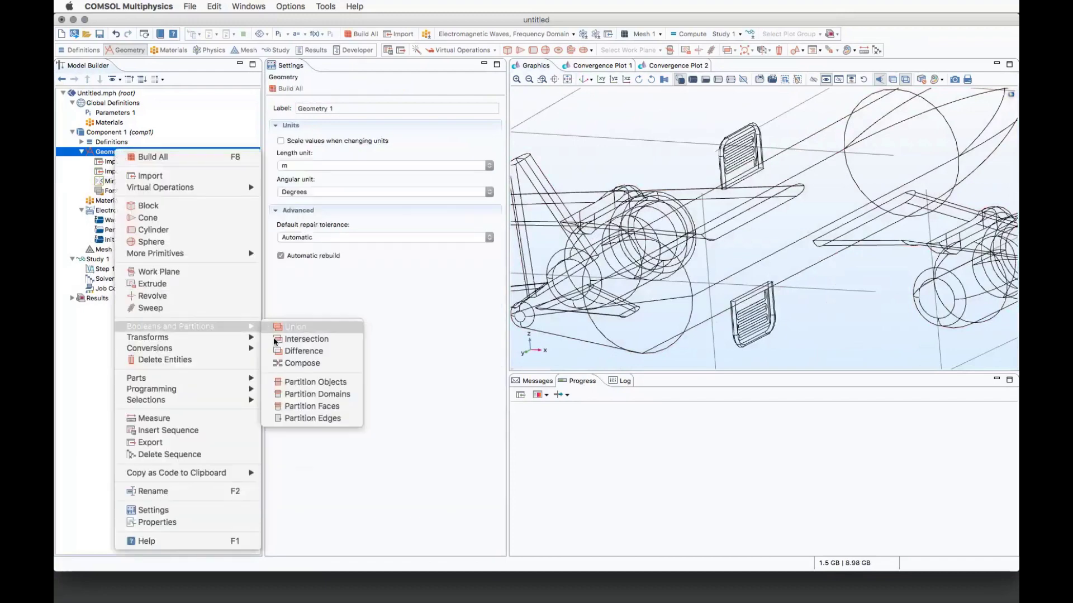
{"action": "mouse_move", "coordinate": [246, 337]}
{"action": "left_click", "coordinate": [301, 372]}
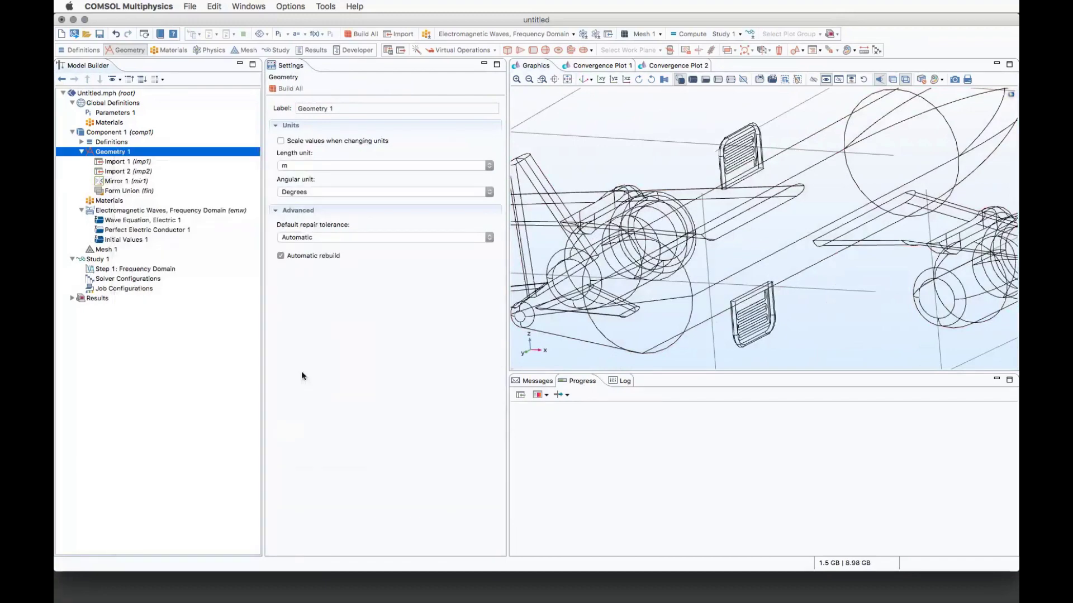
{"action": "left_click", "coordinate": [766, 334]}
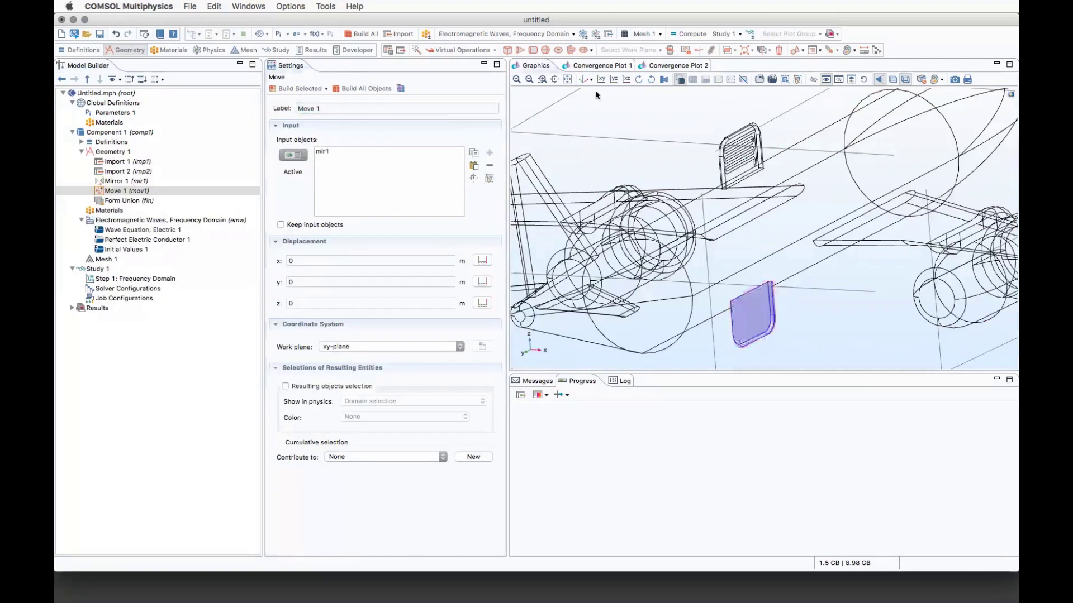
{"action": "left_click", "coordinate": [583, 80]}
{"action": "left_click_drag", "start_coordinate": [624, 227], "coordinate": [665, 207]}
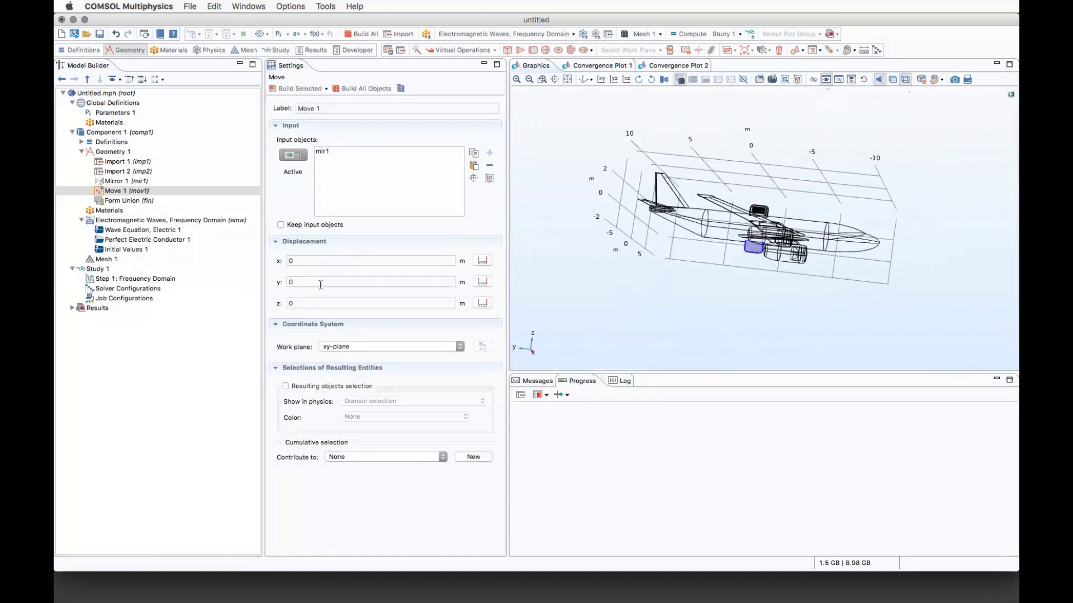
{"action": "left_click", "coordinate": [355, 283]}
{"action": "type", "text": "a_y"}
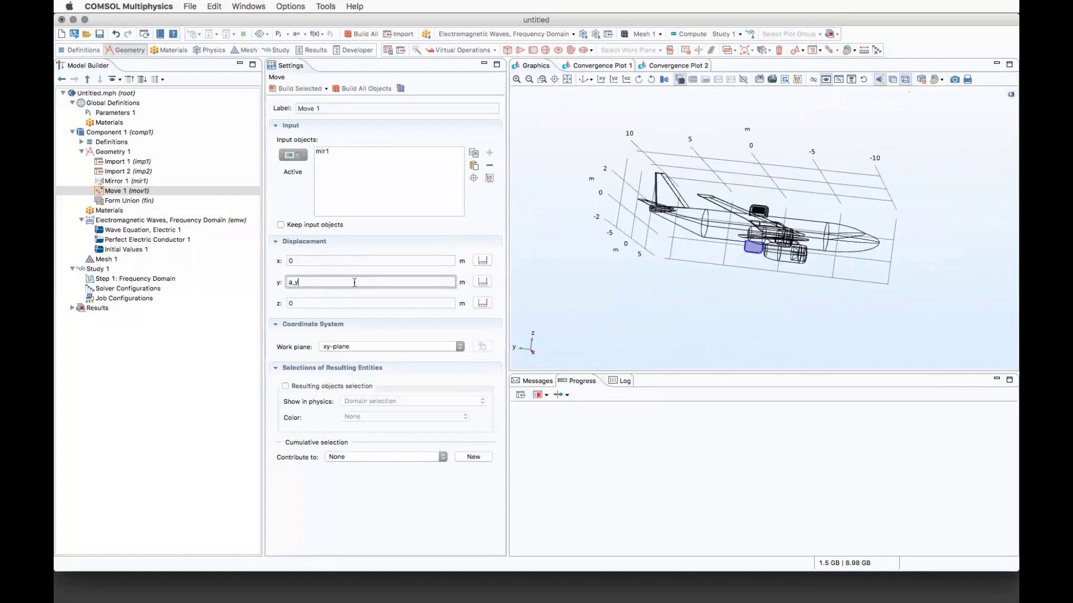
{"action": "left_click", "coordinate": [300, 89]}
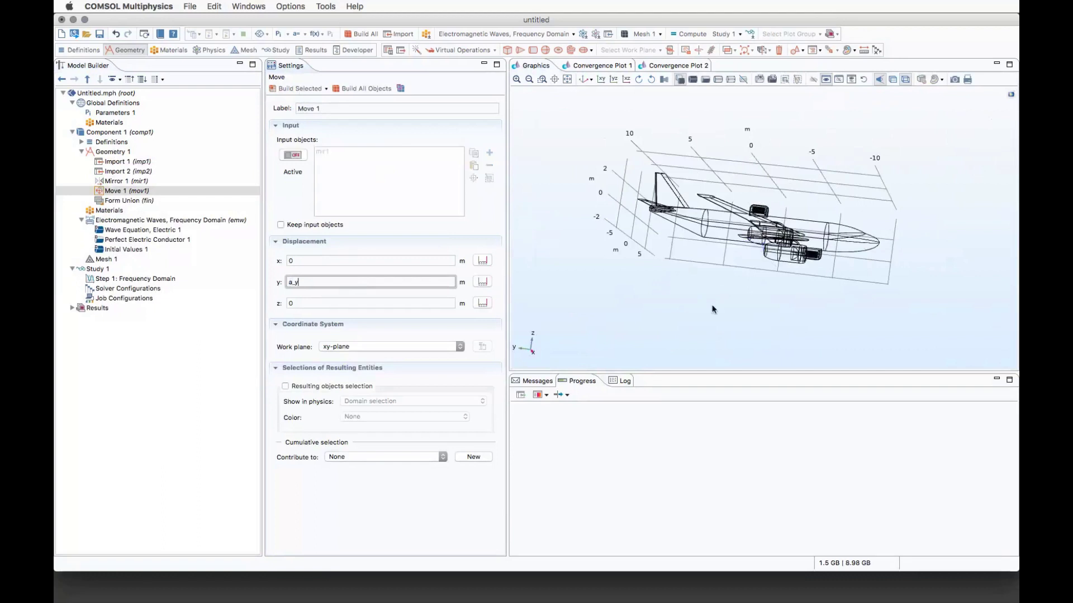
Turn off wireframe rendering and examine the moved antenna on the aircraft's underside up close
{"action": "left_click_drag", "start_coordinate": [712, 305], "coordinate": [849, 226]}
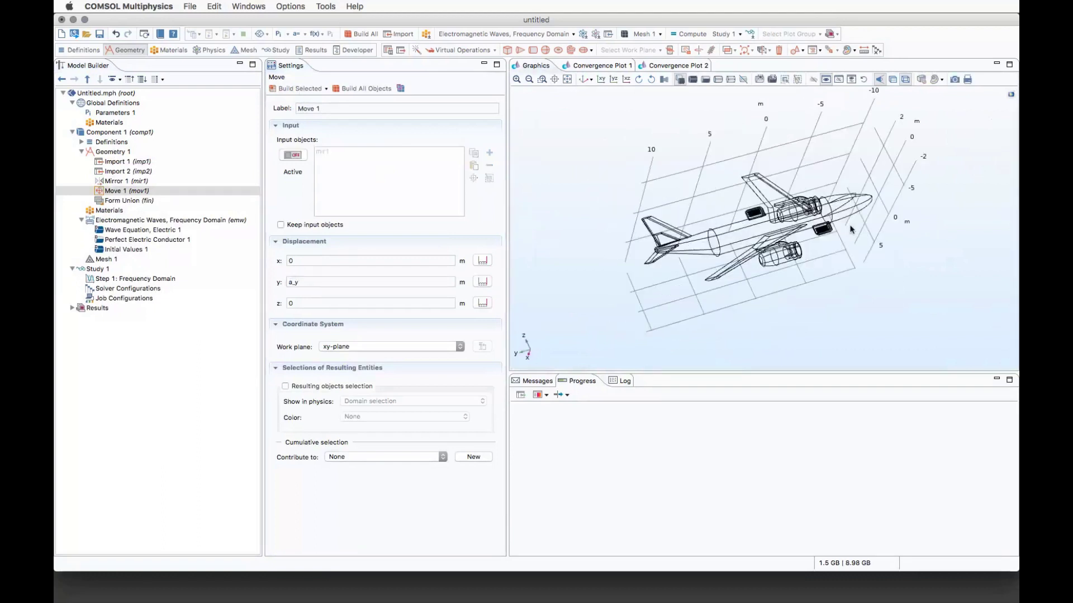
{"action": "left_click", "coordinate": [897, 79]}
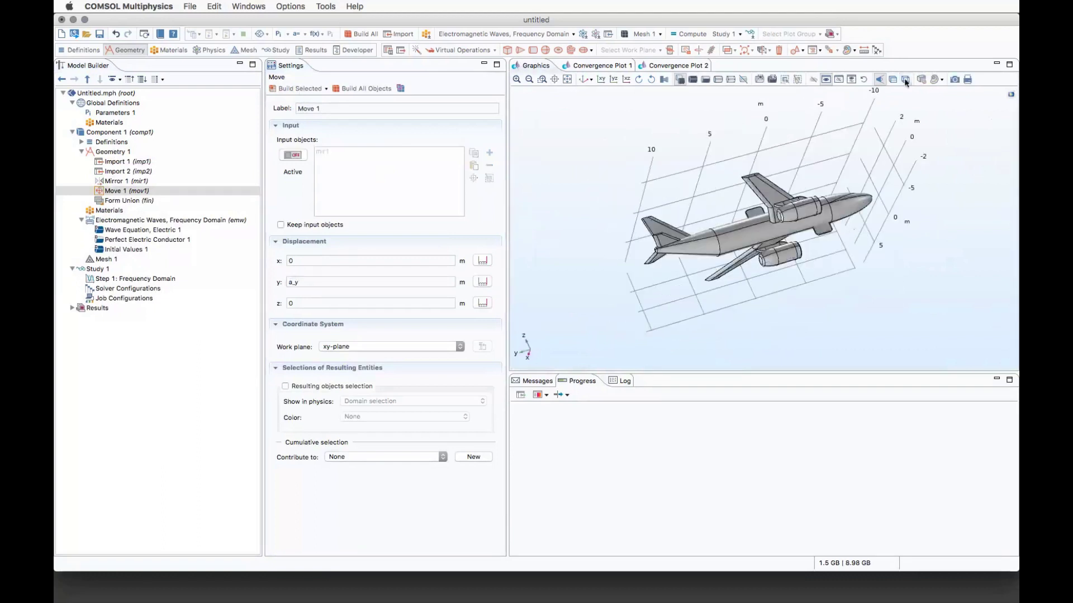
{"action": "left_click_drag", "start_coordinate": [859, 271], "coordinate": [809, 223]}
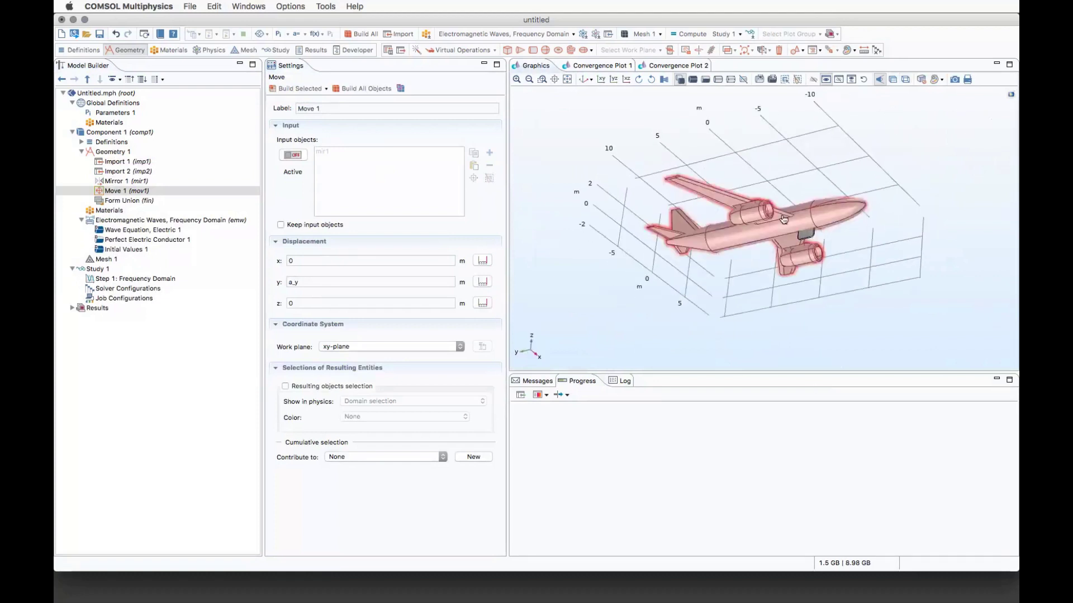
{"action": "left_click", "coordinate": [567, 79]}
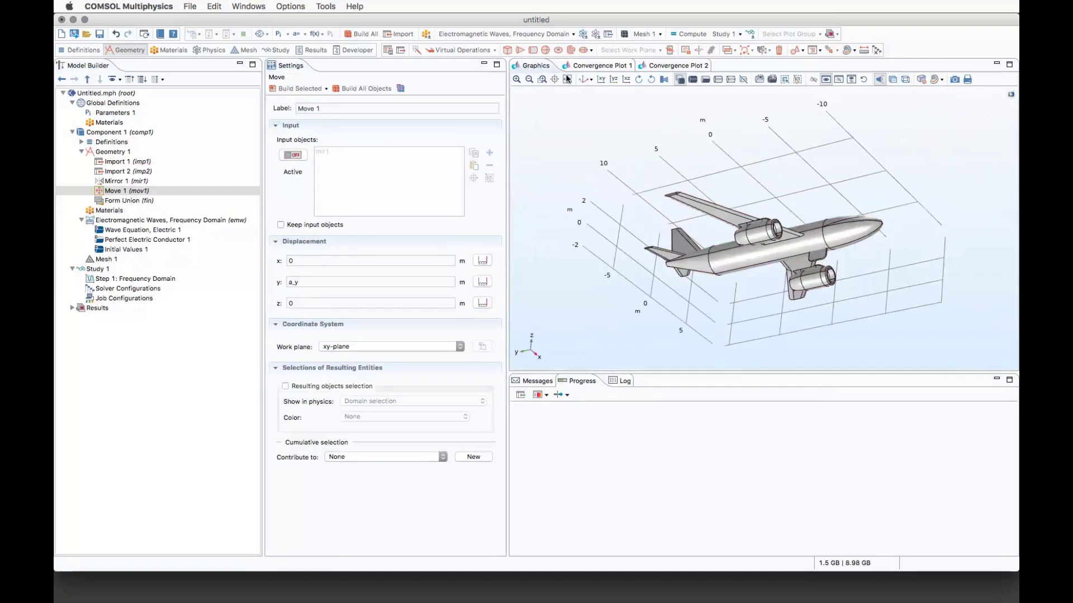
{"action": "left_click", "coordinate": [517, 79]}
{"action": "right_click_drag", "start_coordinate": [849, 185], "coordinate": [812, 157]}
Set the parameter a_y to 0[m] and rebuild Geometry 1
{"action": "left_click", "coordinate": [104, 112]}
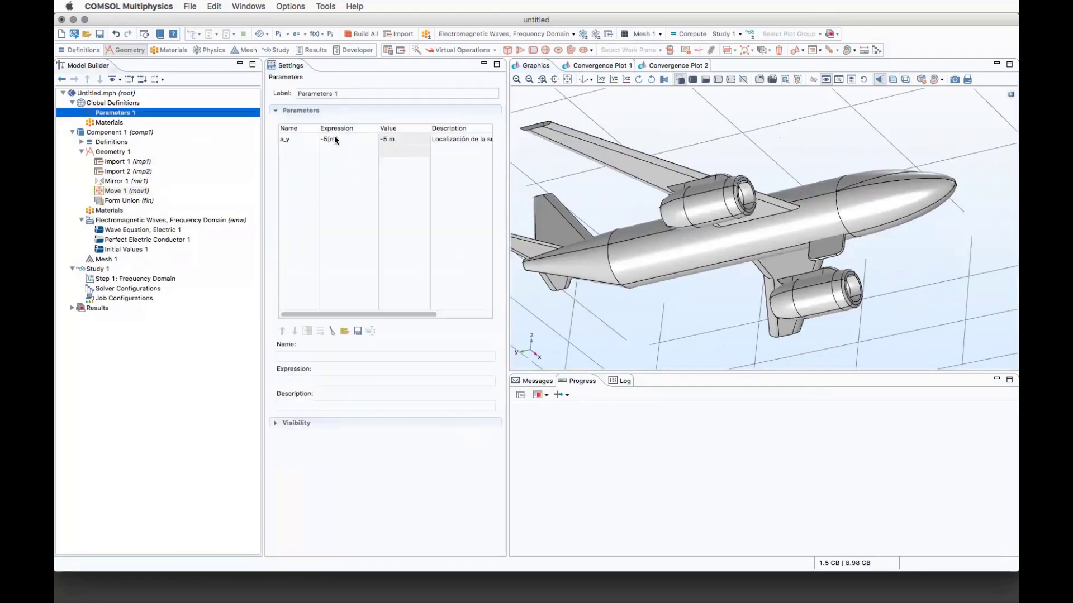
{"action": "left_click", "coordinate": [327, 139]}
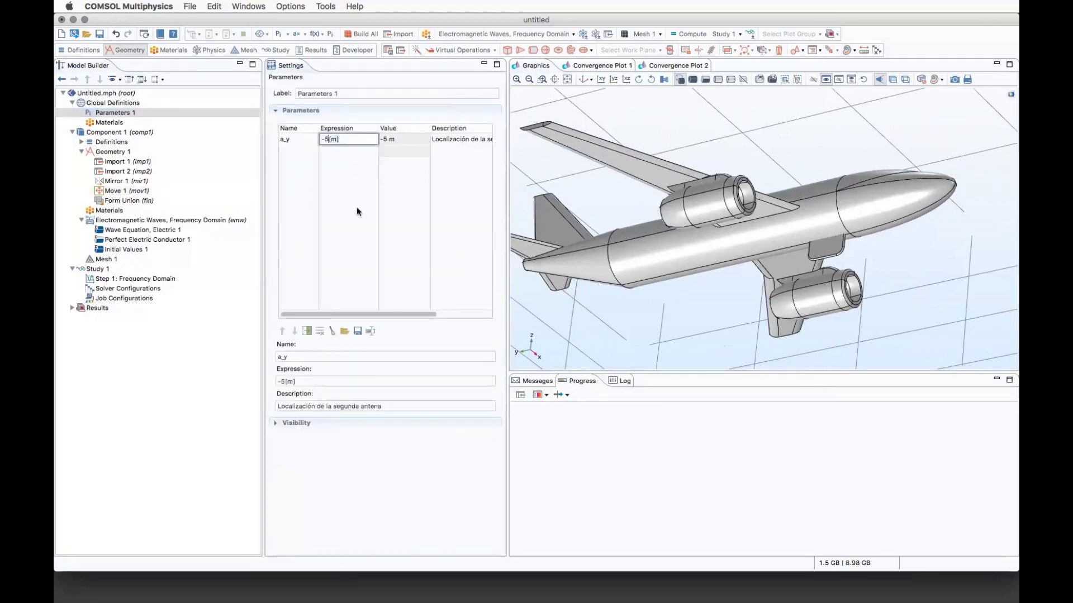
{"action": "key", "text": "BackSpace"}
{"action": "key", "text": "BackSpace"}
{"action": "type", "text": "0"}
{"action": "left_click", "coordinate": [111, 154]}
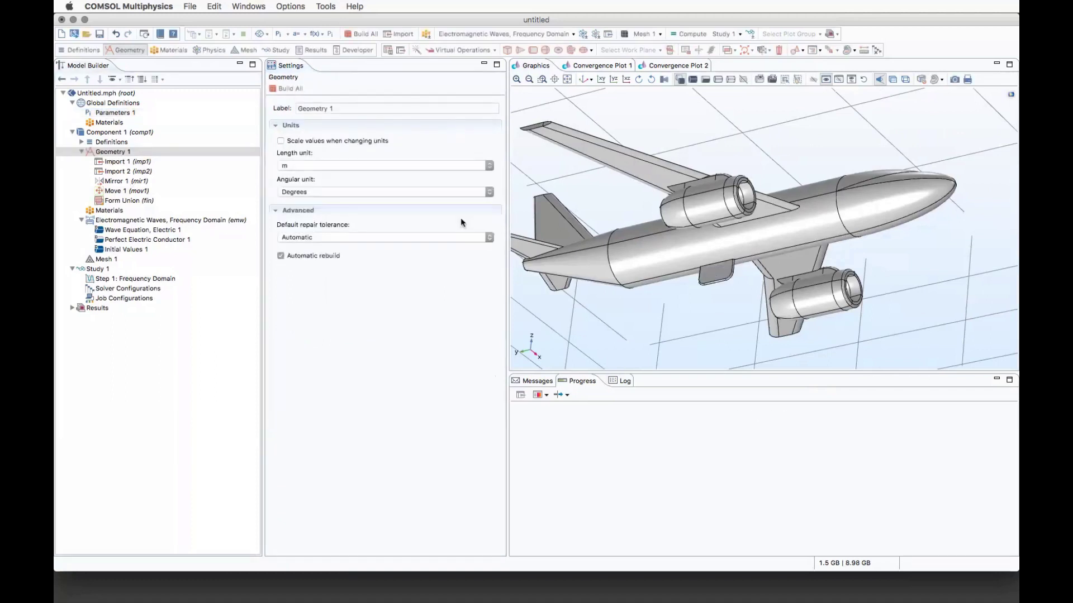
Set the parameter a_y to 3[m] and build all of Geometry 1 with the new antenna position
{"action": "left_click", "coordinate": [125, 114]}
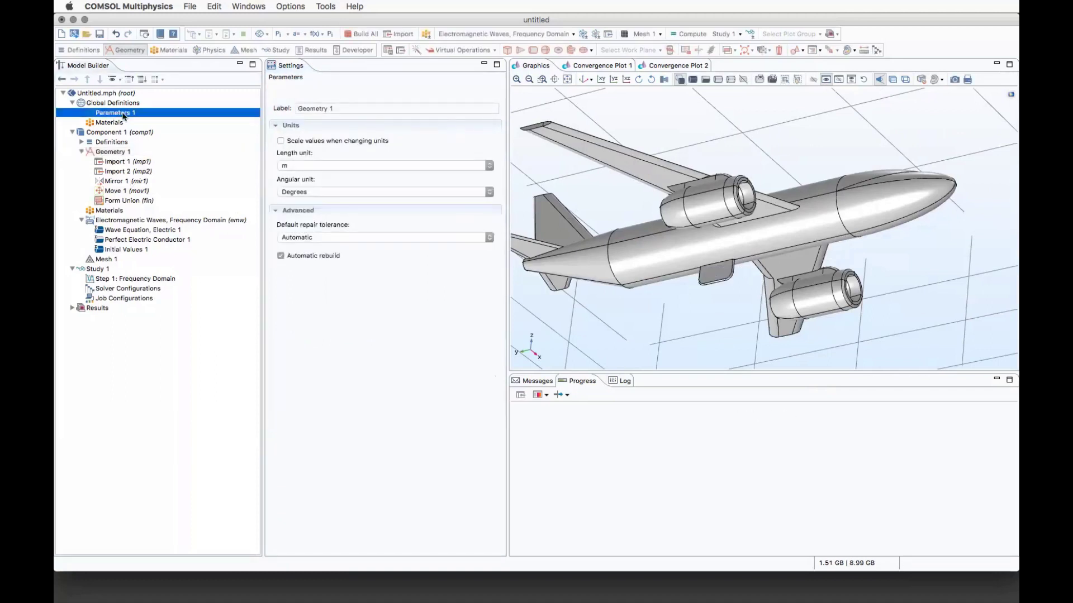
{"action": "left_click", "coordinate": [326, 139]}
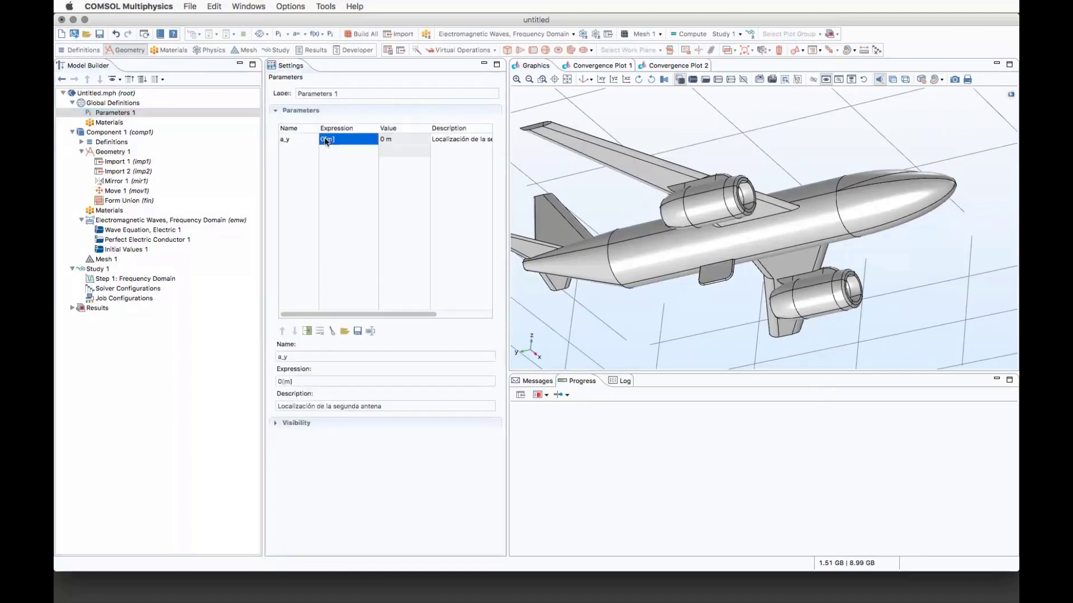
{"action": "left_click", "coordinate": [326, 140]}
{"action": "key", "text": "BackSpace"}
{"action": "type", "text": "3"}
{"action": "left_click", "coordinate": [114, 154]}
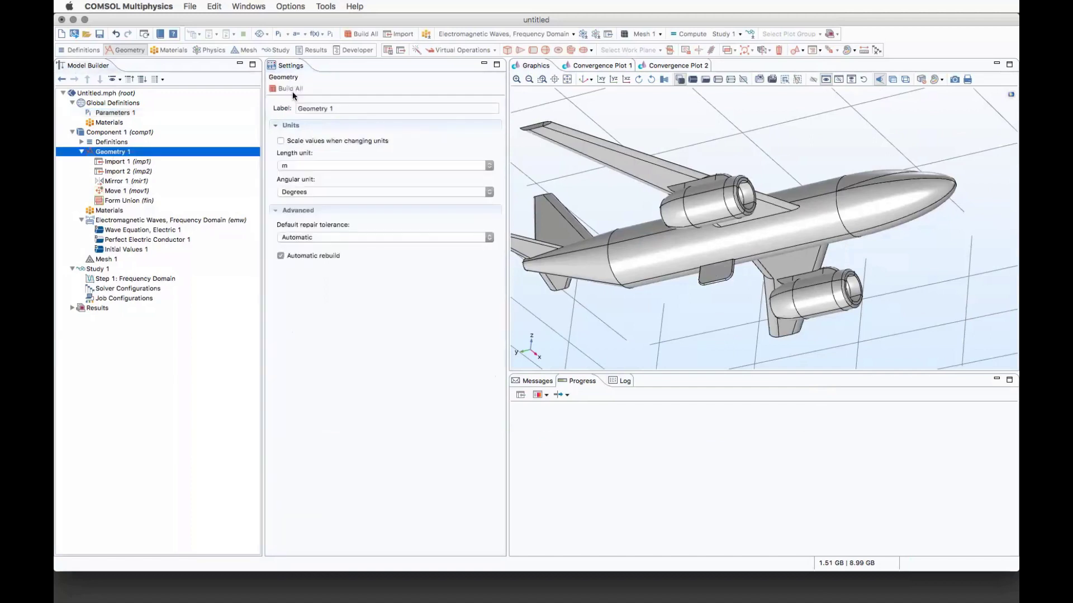
{"action": "left_click", "coordinate": [291, 91]}
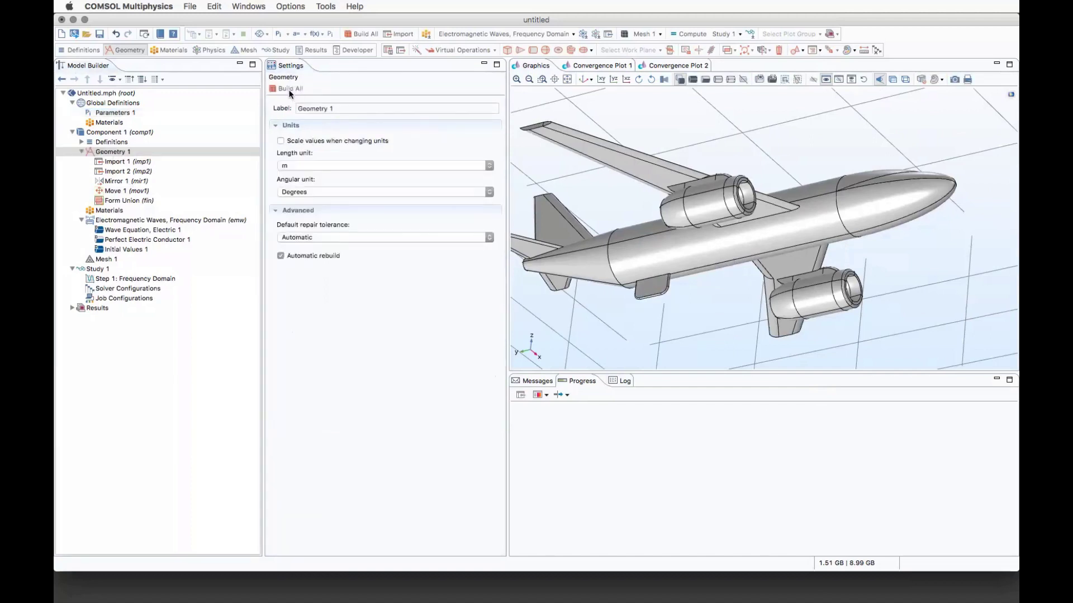
Return the parameter a_y to -5[m] and rebuild Geometry 1
{"action": "left_click", "coordinate": [115, 112]}
{"action": "left_click", "coordinate": [323, 140]}
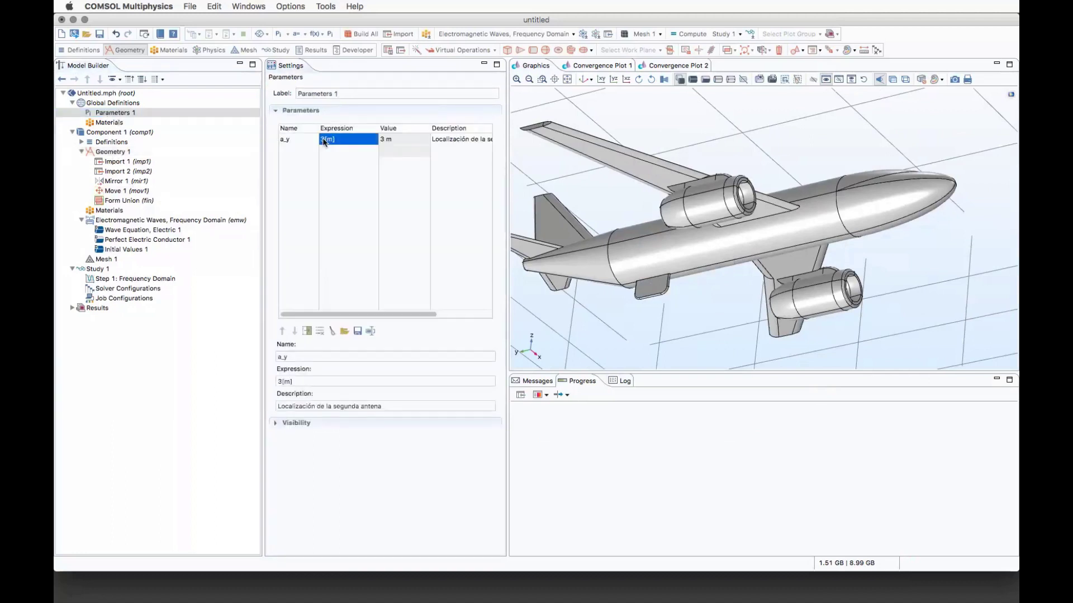
{"action": "left_click", "coordinate": [323, 139]}
{"action": "key", "text": "BackSpace"}
{"action": "type", "text": "-5"}
{"action": "key", "text": "Home"}
{"action": "key", "text": "Delete"}
{"action": "left_click", "coordinate": [168, 153]}
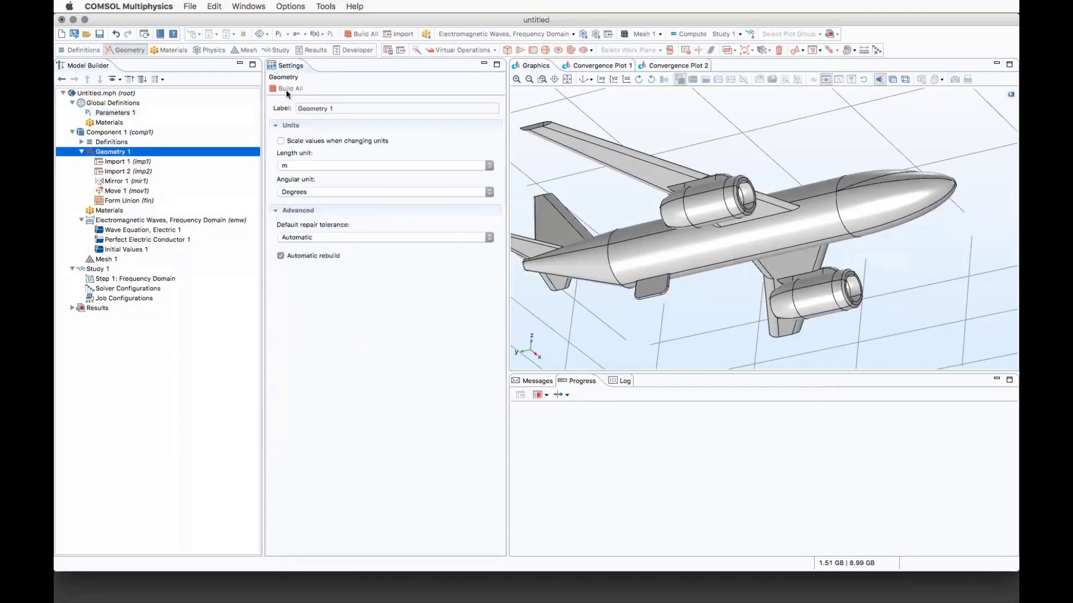
{"action": "left_click", "coordinate": [287, 89]}
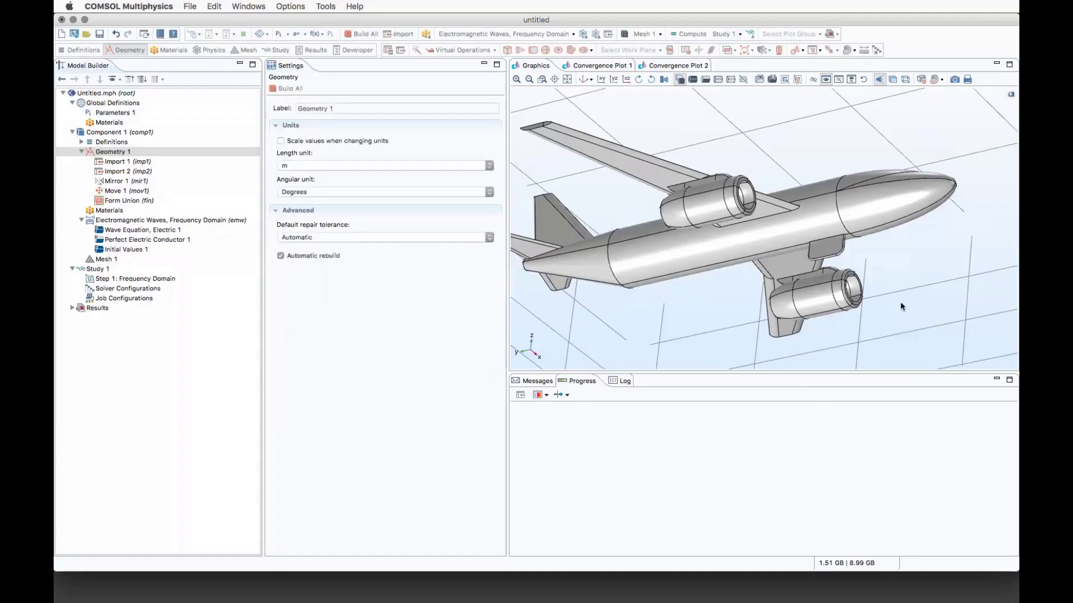
Add a solid sphere with a radius of 13 m around the aircraft in Geometry 1 and build it
{"action": "left_click_drag", "start_coordinate": [717, 303], "coordinate": [690, 254]}
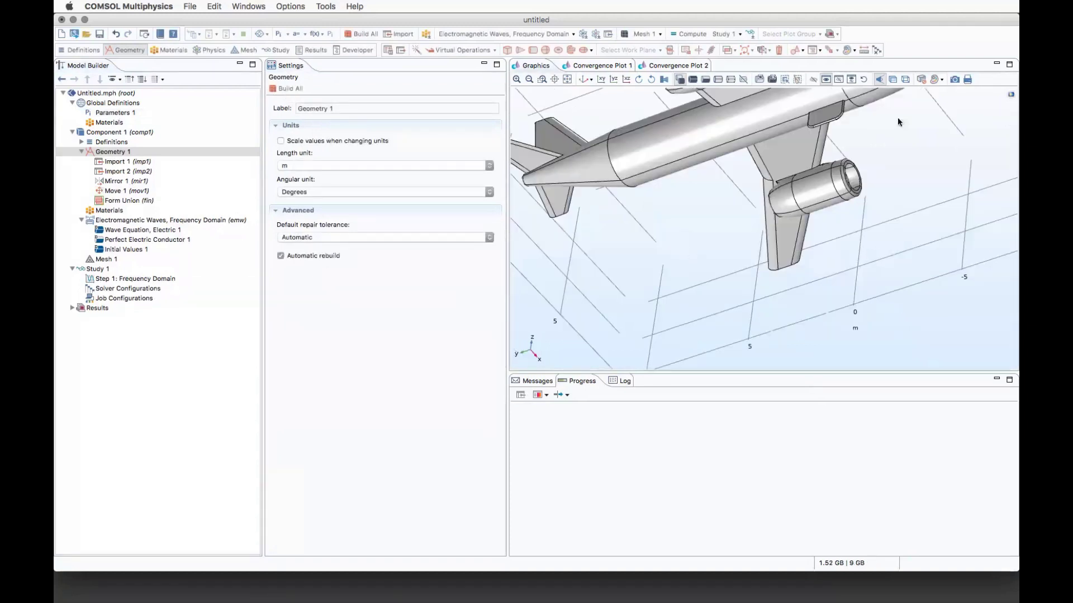
{"action": "left_click", "coordinate": [584, 80]}
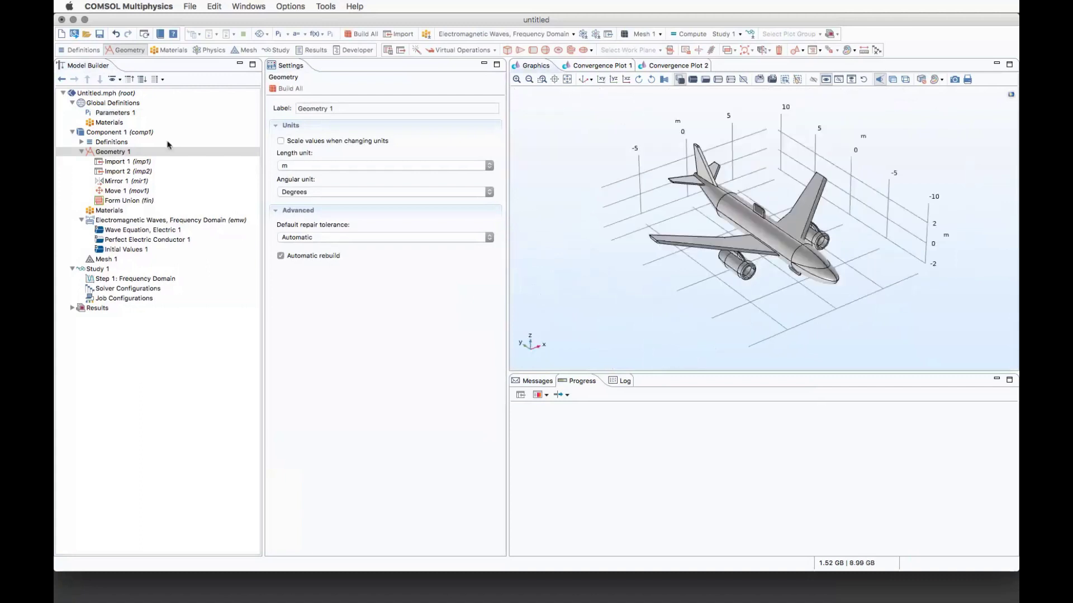
{"action": "right_click", "coordinate": [104, 162]}
{"action": "left_click", "coordinate": [90, 194]}
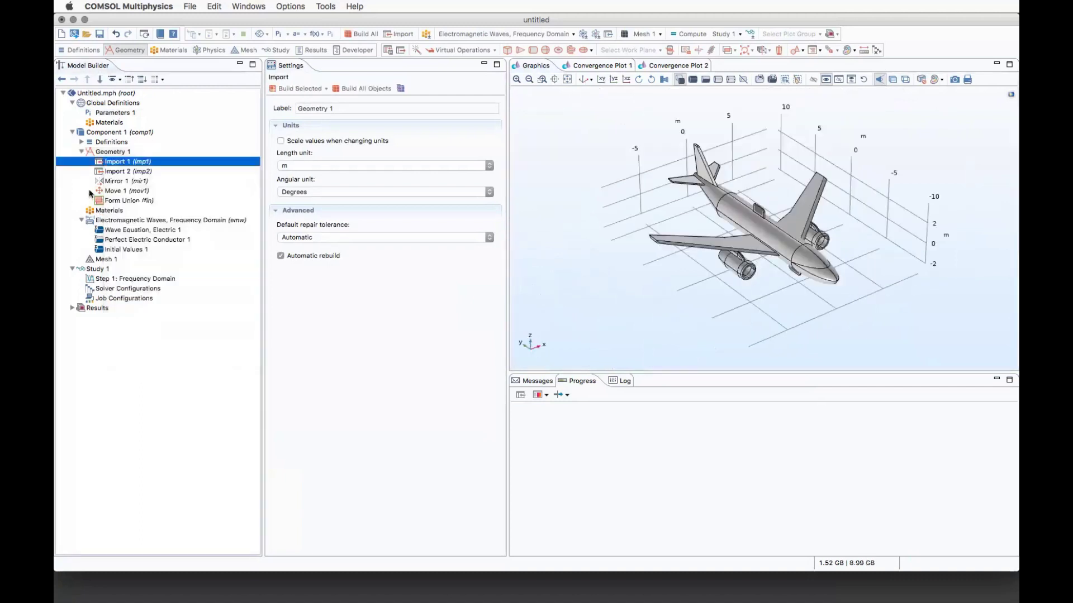
{"action": "left_click", "coordinate": [116, 154]}
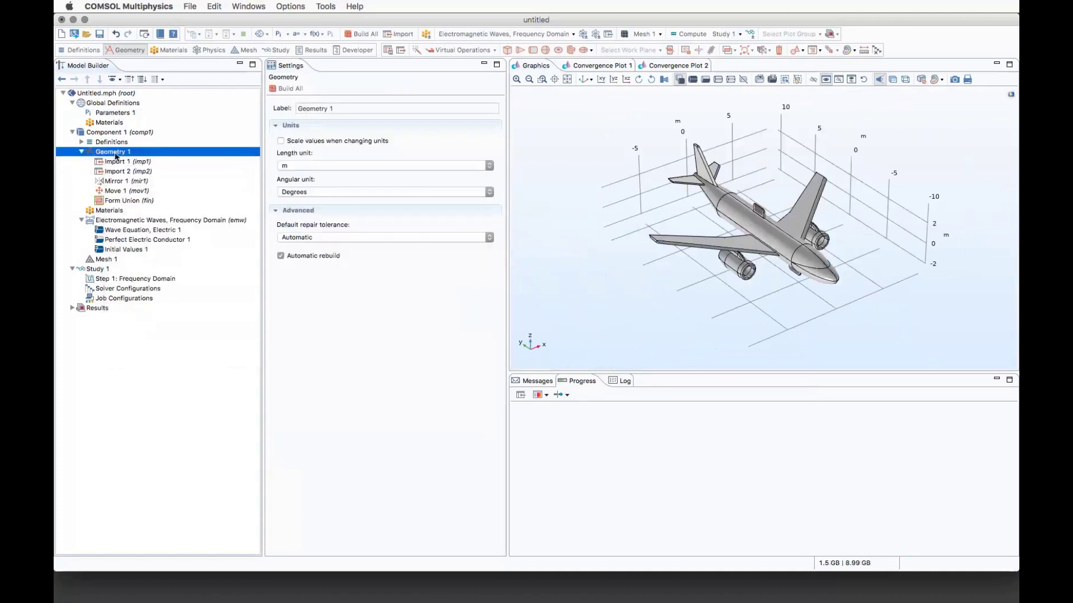
{"action": "right_click", "coordinate": [115, 155]}
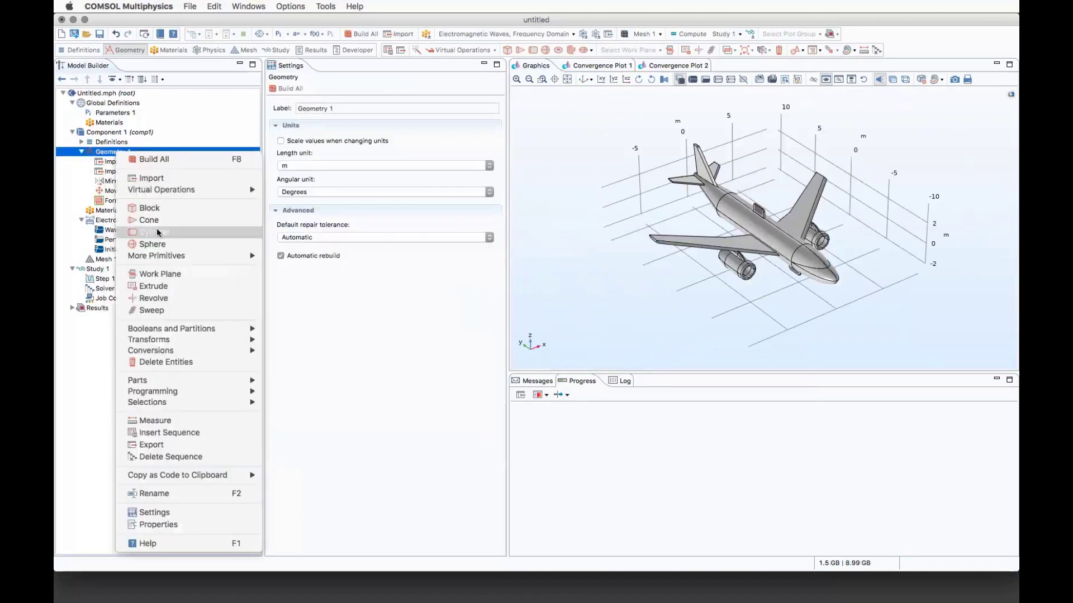
{"action": "left_click", "coordinate": [160, 244]}
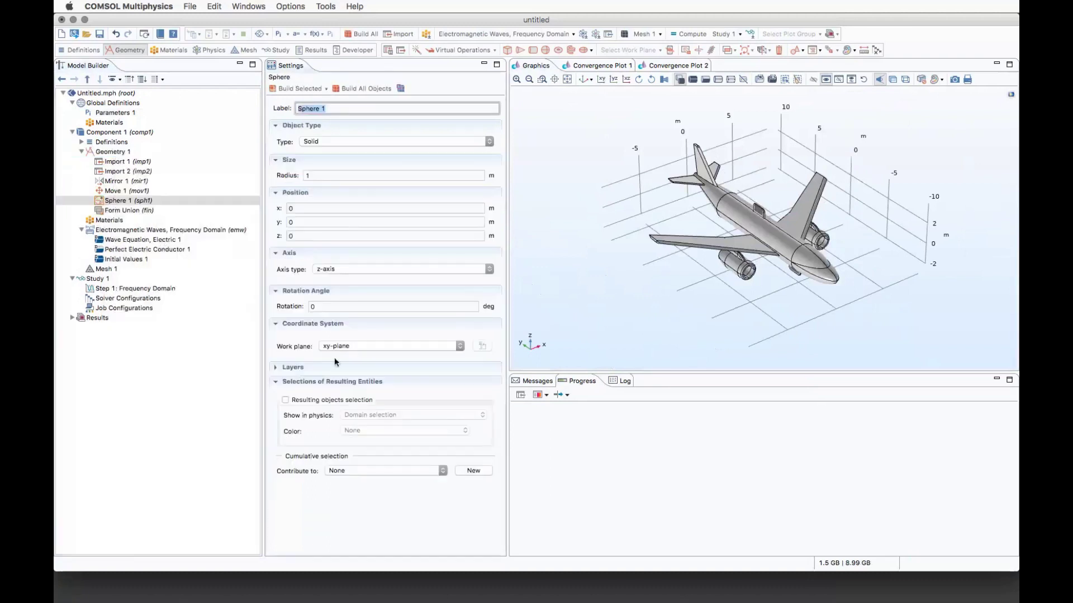
{"action": "left_click", "coordinate": [338, 176]}
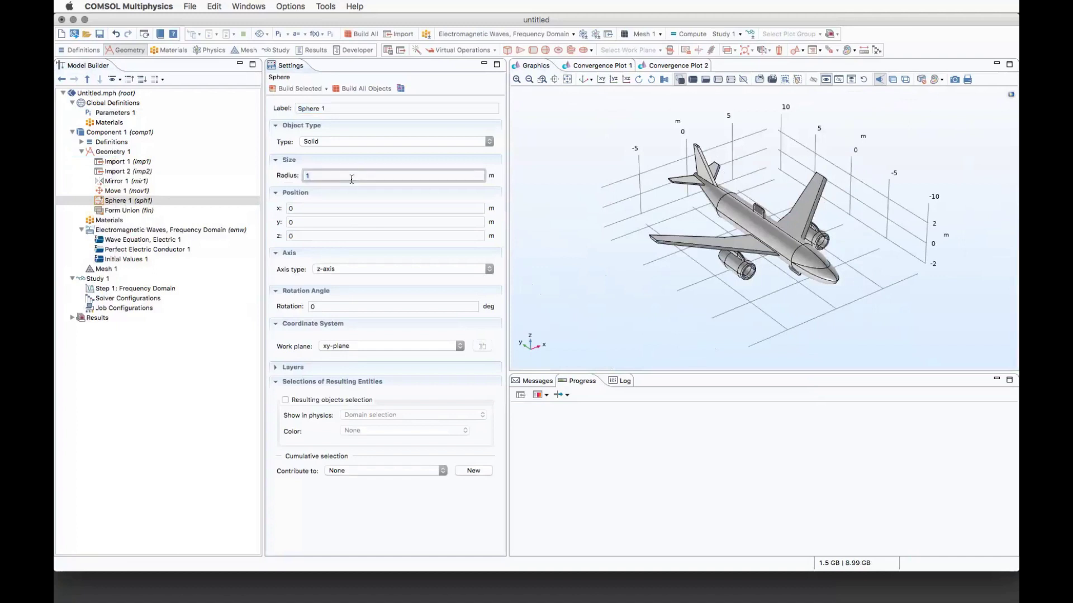
{"action": "type", "text": "3"}
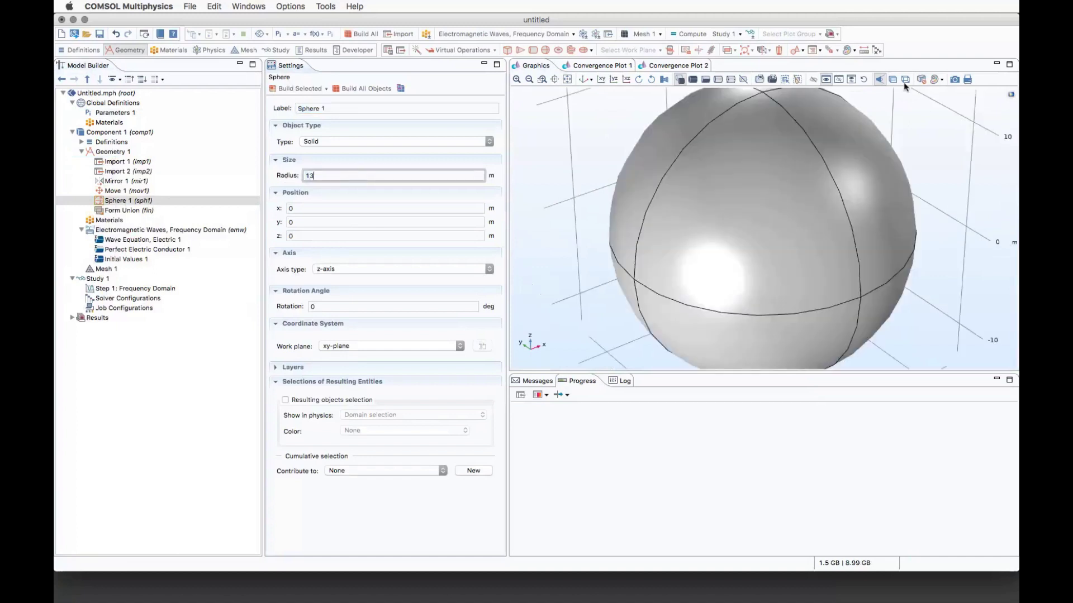
Show the geometry with transparent rendering and examine the aircraft and both antennas inside the sphere
{"action": "left_click", "coordinate": [905, 79]}
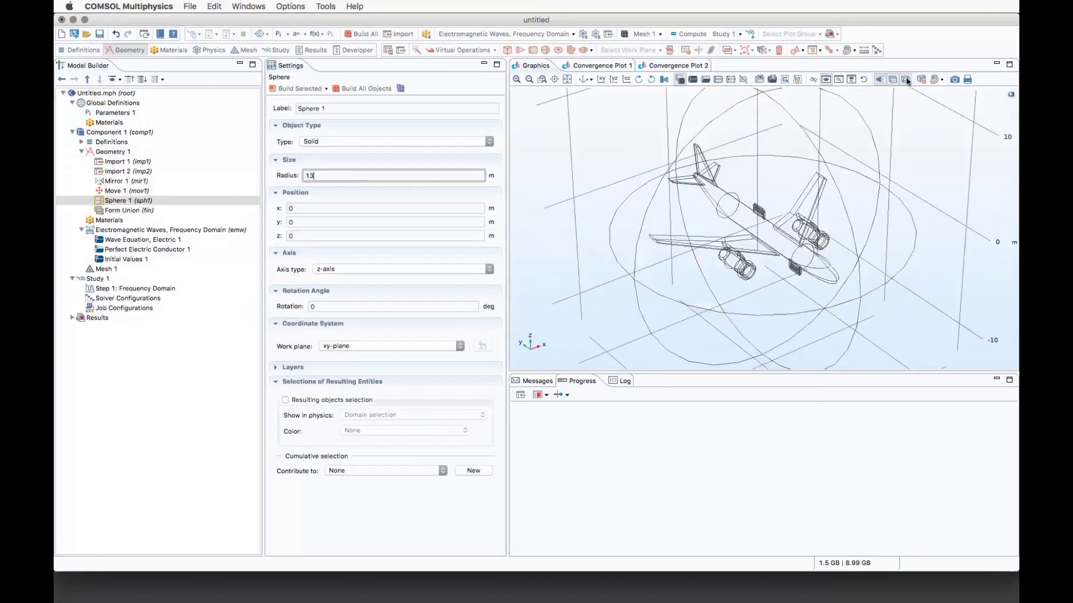
{"action": "left_click", "coordinate": [906, 80]}
{"action": "mouse_move", "coordinate": [938, 166]}
{"action": "left_mouse_down"}
{"action": "mouse_move", "coordinate": [929, 146]}
{"action": "mouse_move", "coordinate": [941, 173]}
{"action": "left_mouse_up"}
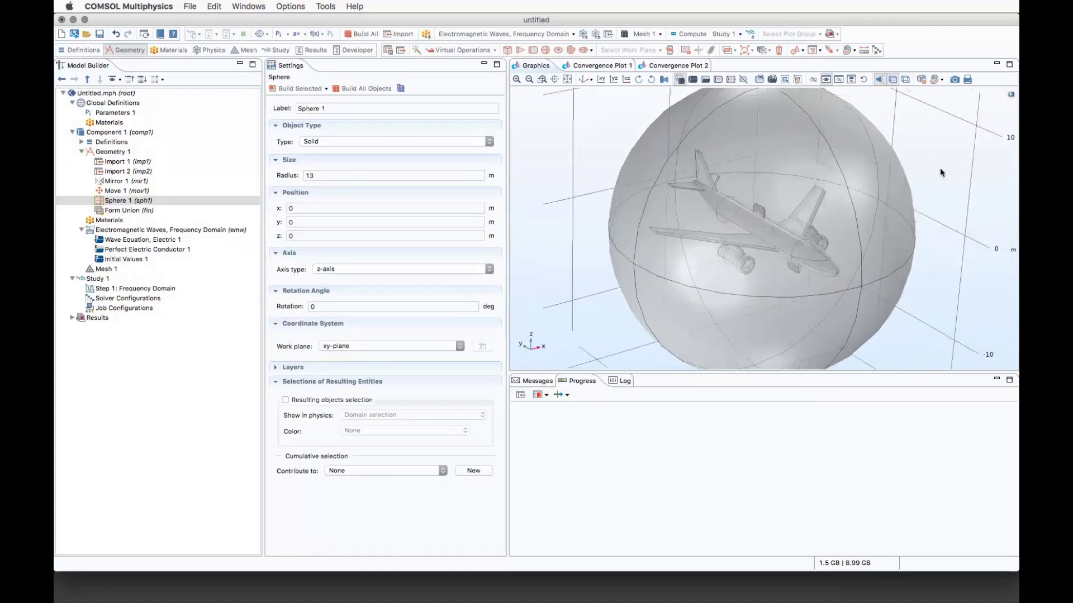
{"action": "left_click", "coordinate": [582, 80]}
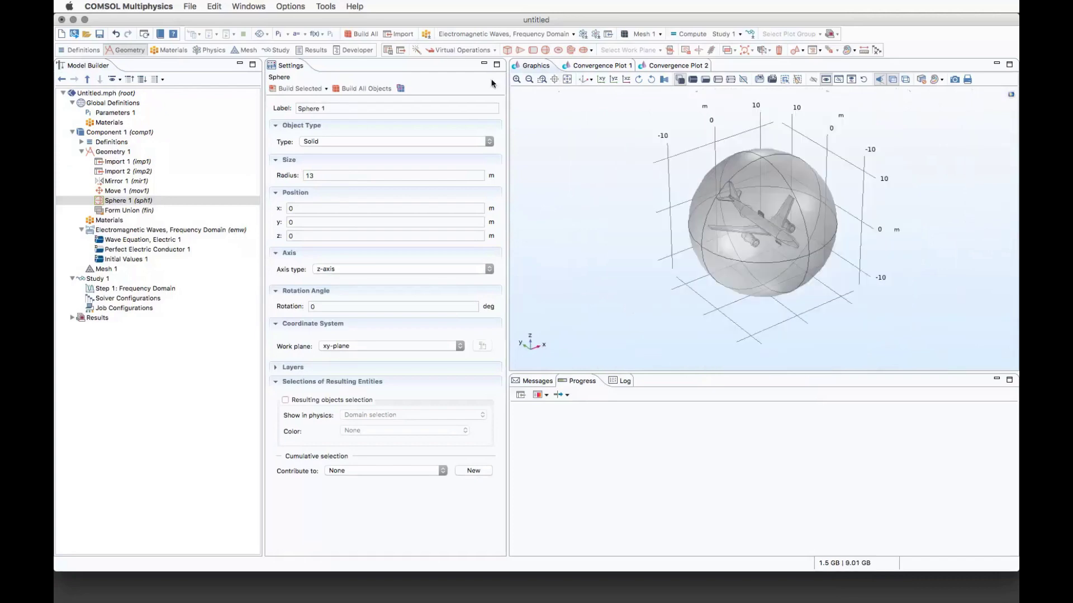
{"action": "left_click", "coordinate": [517, 78]}
{"action": "left_click", "coordinate": [516, 79]}
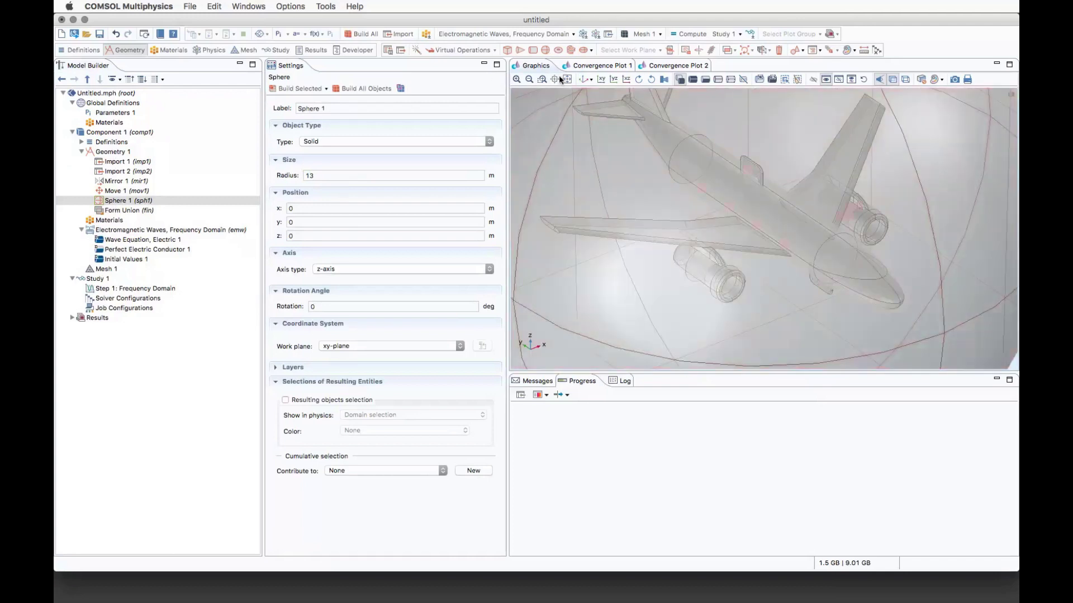
{"action": "left_click", "coordinate": [530, 79]}
{"action": "mouse_move", "coordinate": [601, 192]}
{"action": "left_mouse_down"}
{"action": "mouse_move", "coordinate": [562, 146]}
{"action": "mouse_move", "coordinate": [590, 179]}
{"action": "left_mouse_up"}
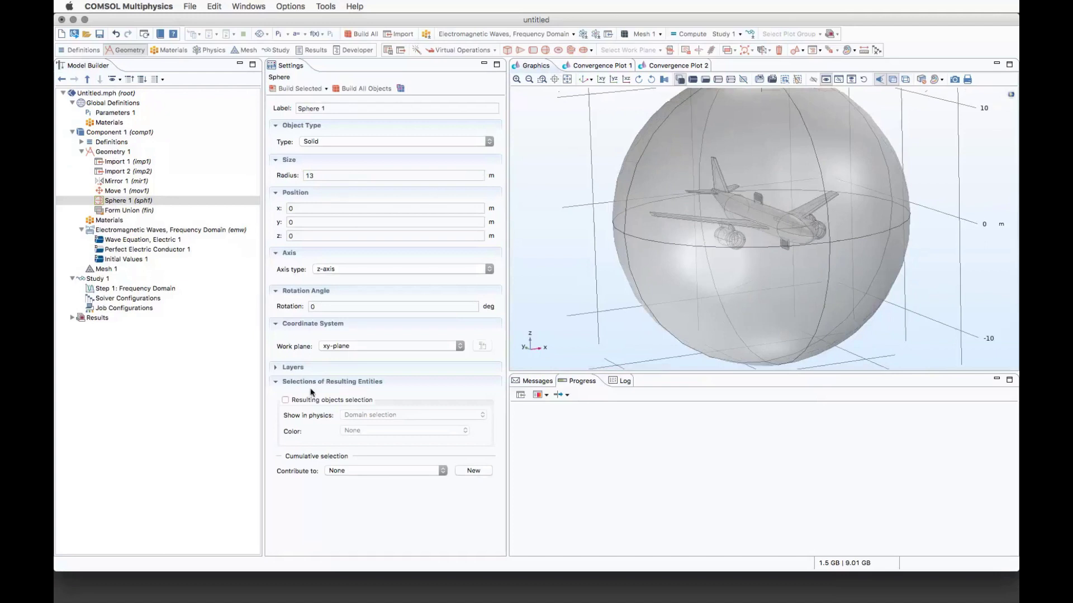
Give the sphere an outer layer with a thickness of c_const/30[MHz]/10 and build it
{"action": "left_click", "coordinate": [292, 367]}
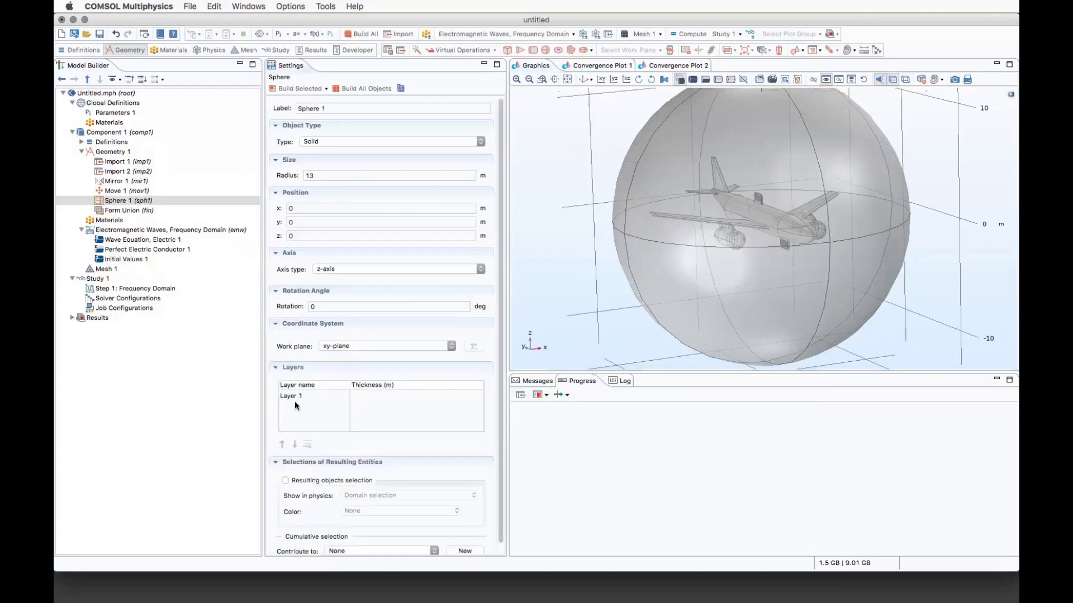
{"action": "left_click", "coordinate": [355, 399]}
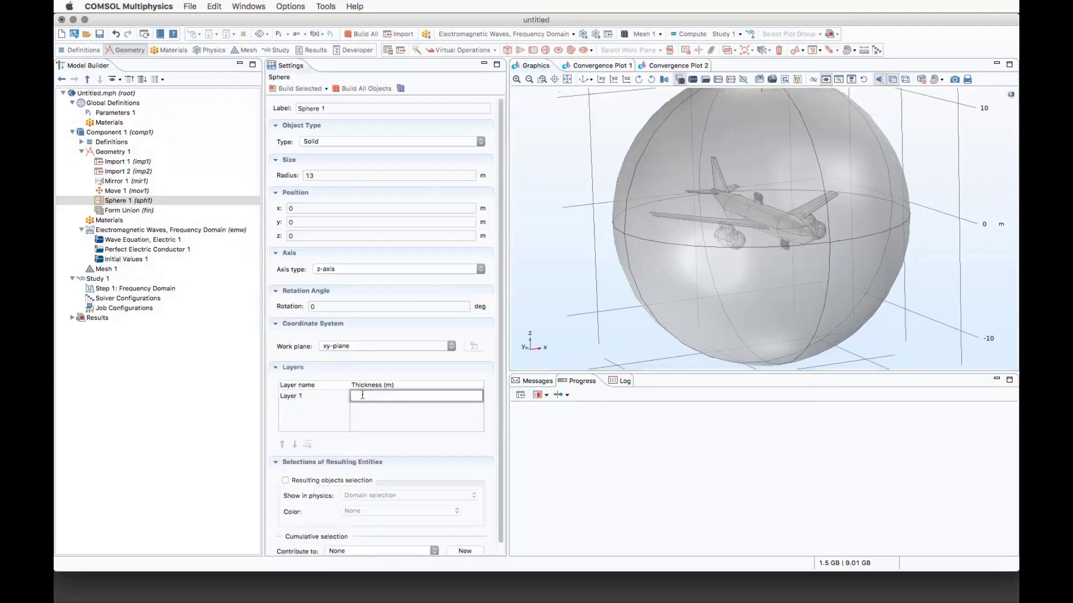
{"action": "type", "text": "c_const"}
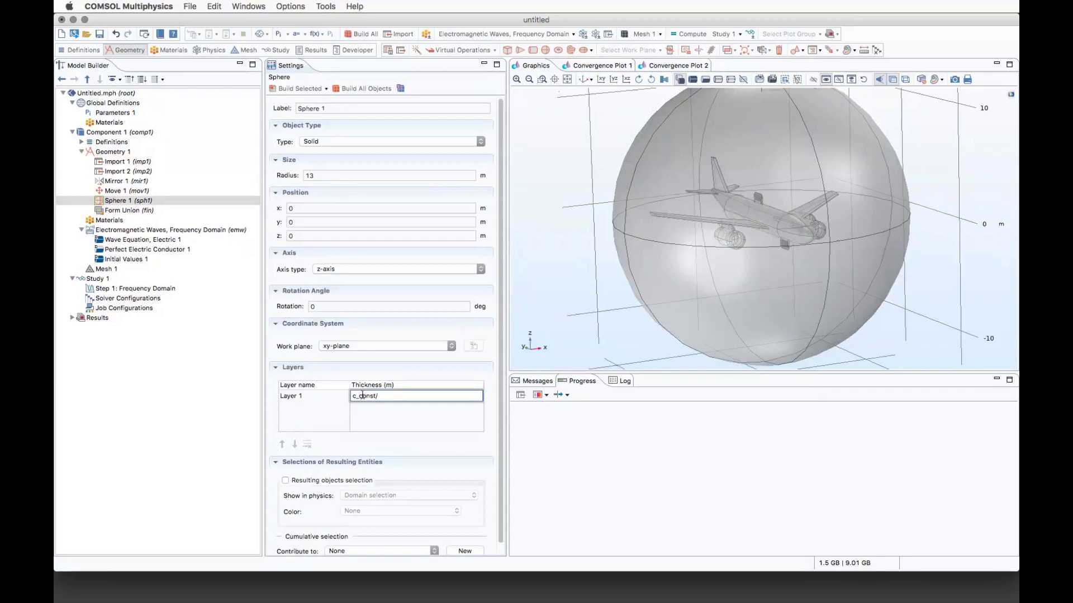
{"action": "type", "text": "/30[MHz]/"}
{"action": "type", "text": "10"}
{"action": "left_click", "coordinate": [311, 90]}
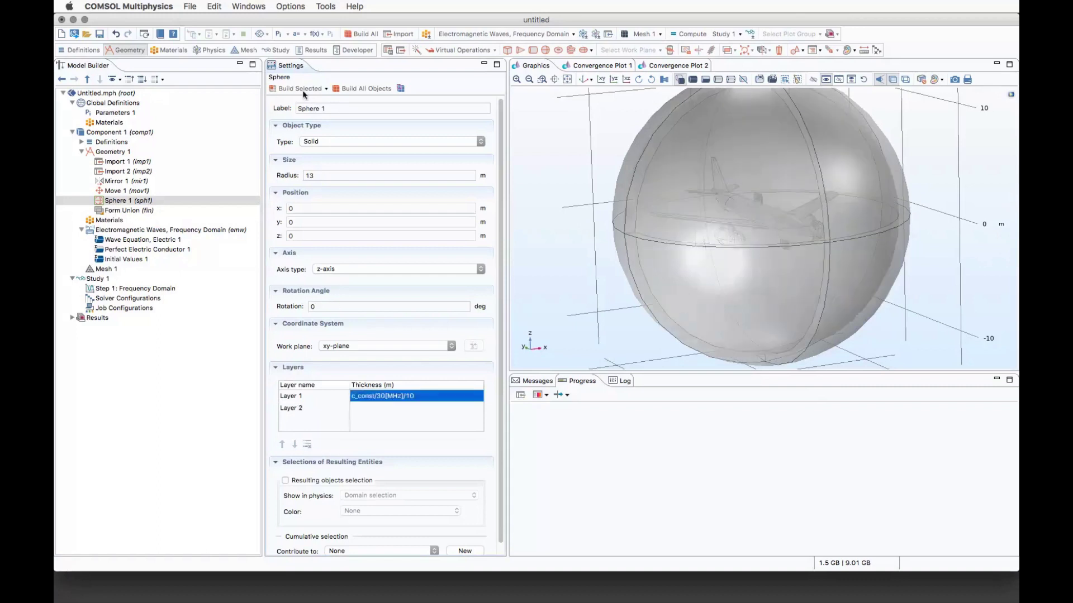
Add a Difference operation to Geometry 1 and select the layered sphere as an object to add
{"action": "left_click_drag", "start_coordinate": [588, 335], "coordinate": [585, 65]}
{"action": "left_click", "coordinate": [583, 79]}
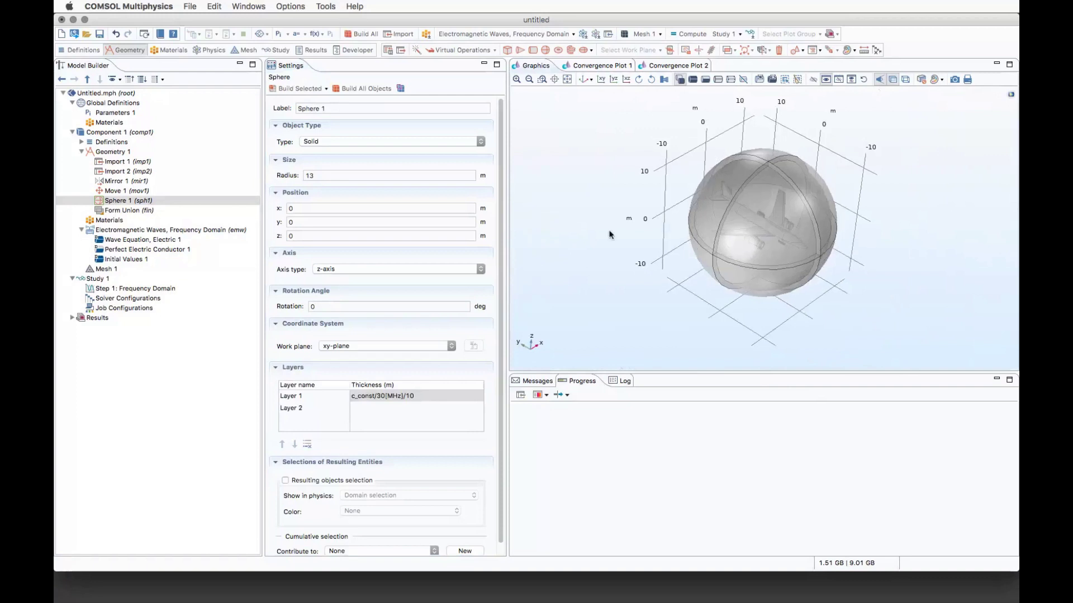
{"action": "left_click", "coordinate": [567, 79]}
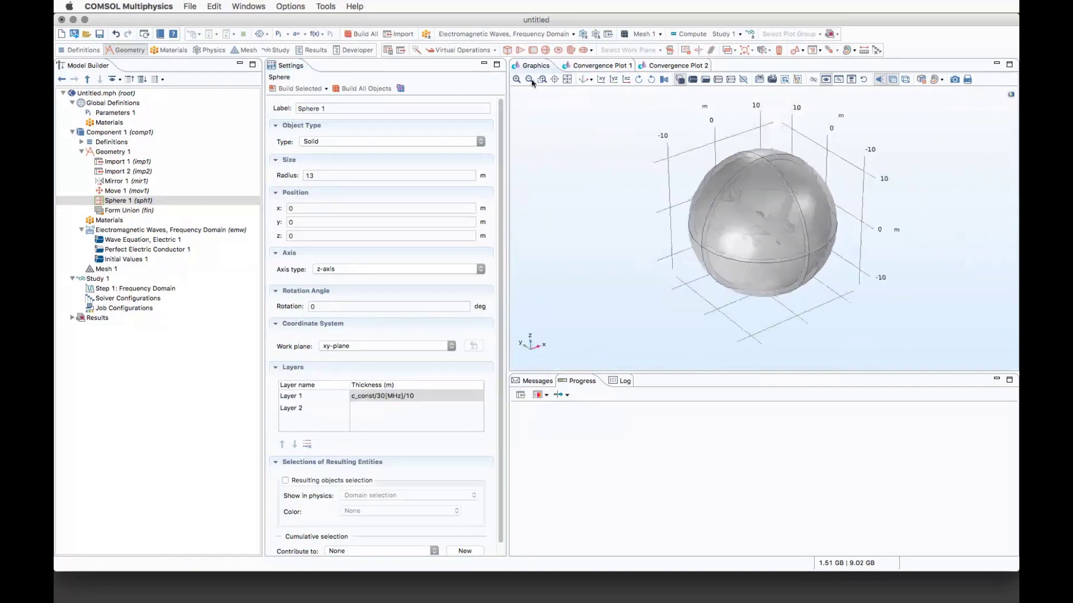
{"action": "left_click", "coordinate": [517, 80]}
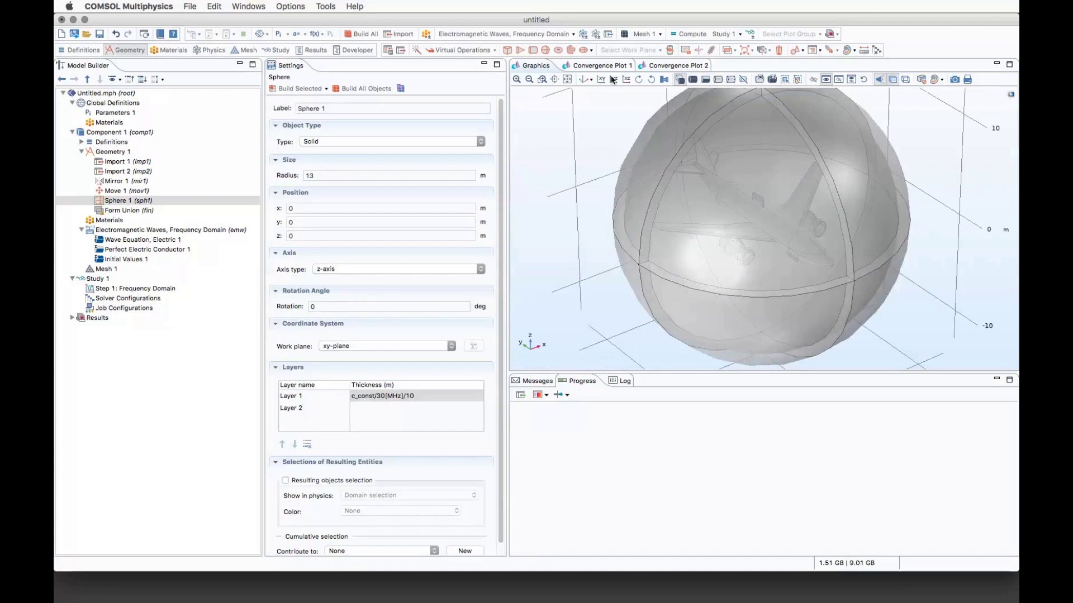
{"action": "left_click", "coordinate": [583, 80]}
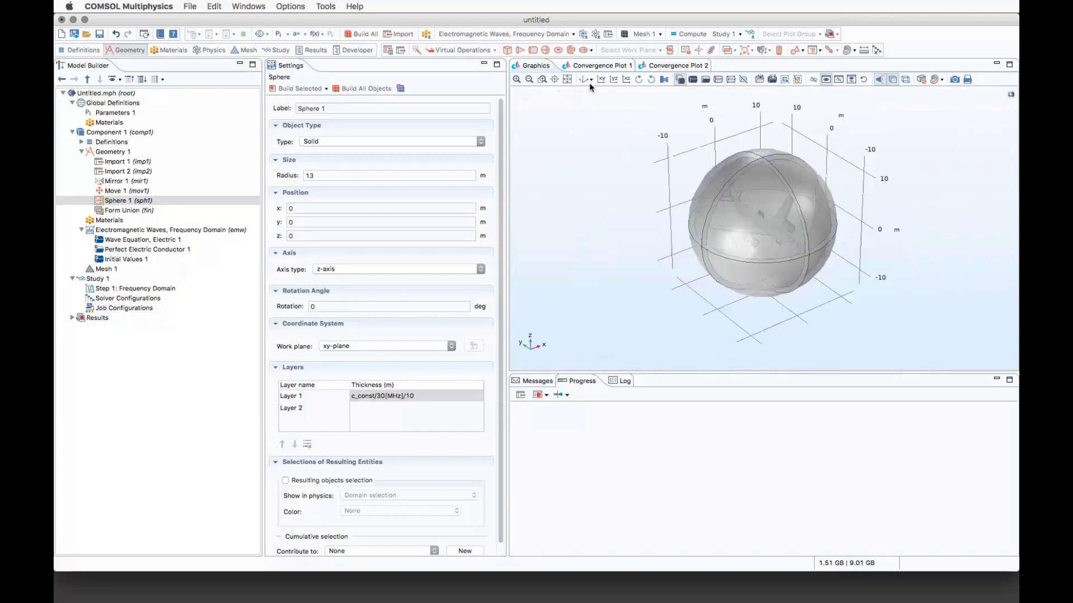
{"action": "left_click", "coordinate": [101, 145]}
{"action": "right_click", "coordinate": [102, 150]}
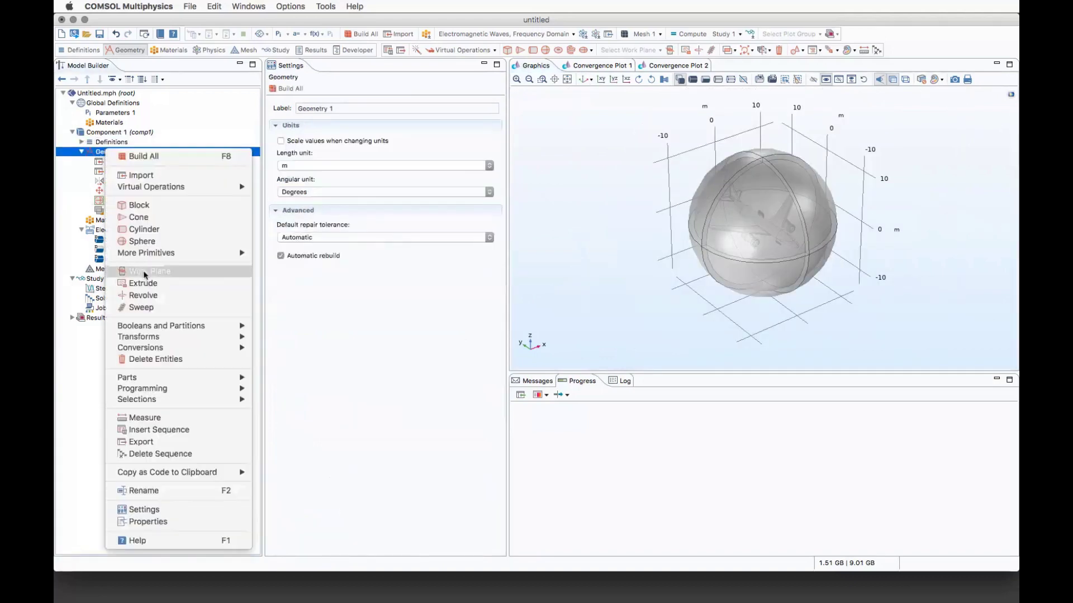
{"action": "mouse_move", "coordinate": [167, 325]}
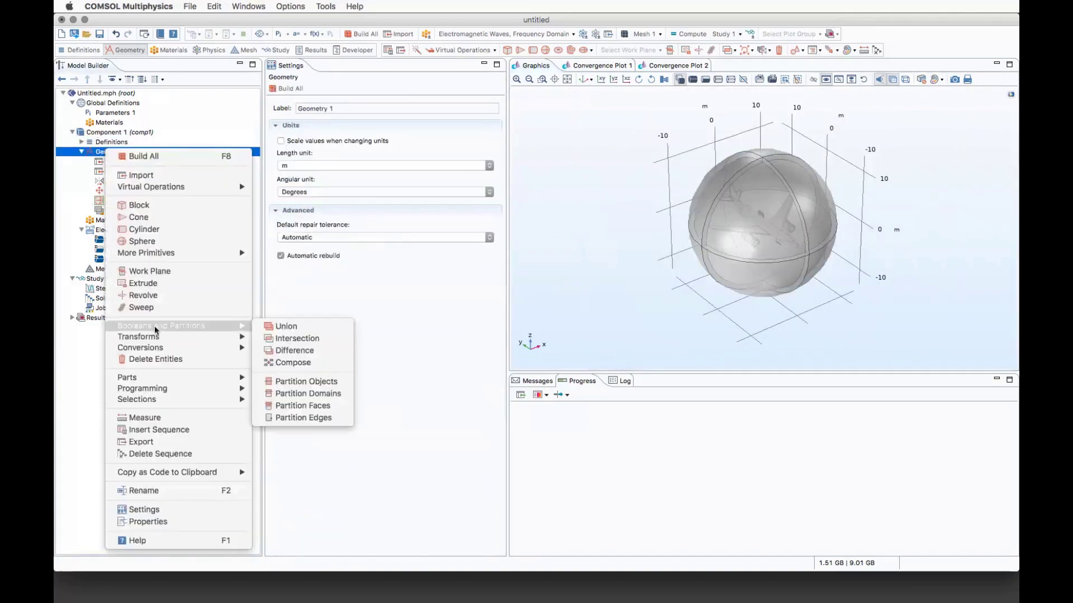
{"action": "left_click", "coordinate": [302, 351]}
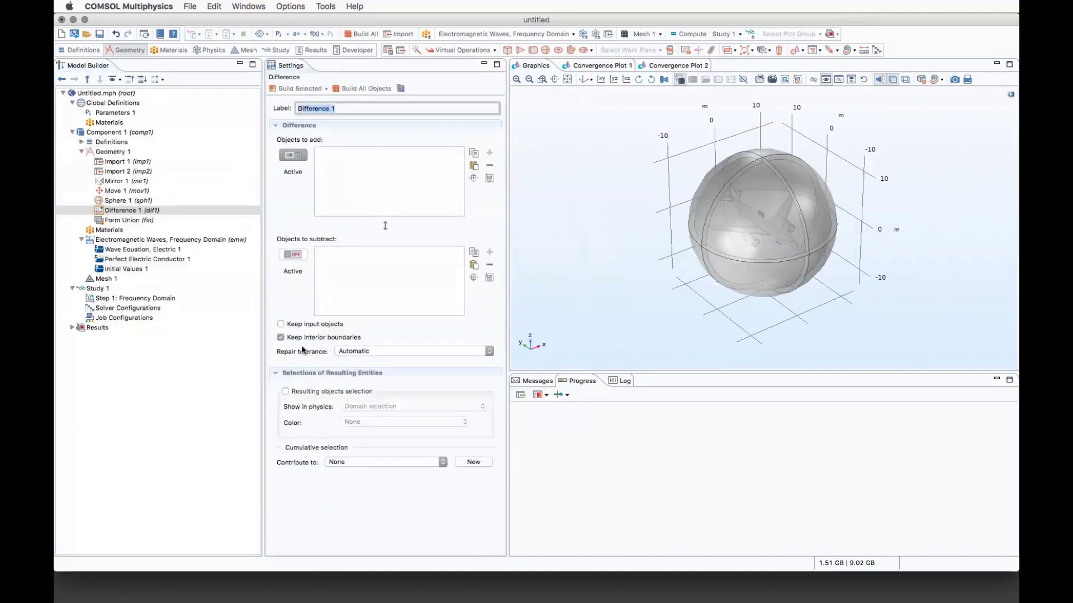
{"action": "left_click", "coordinate": [732, 222]}
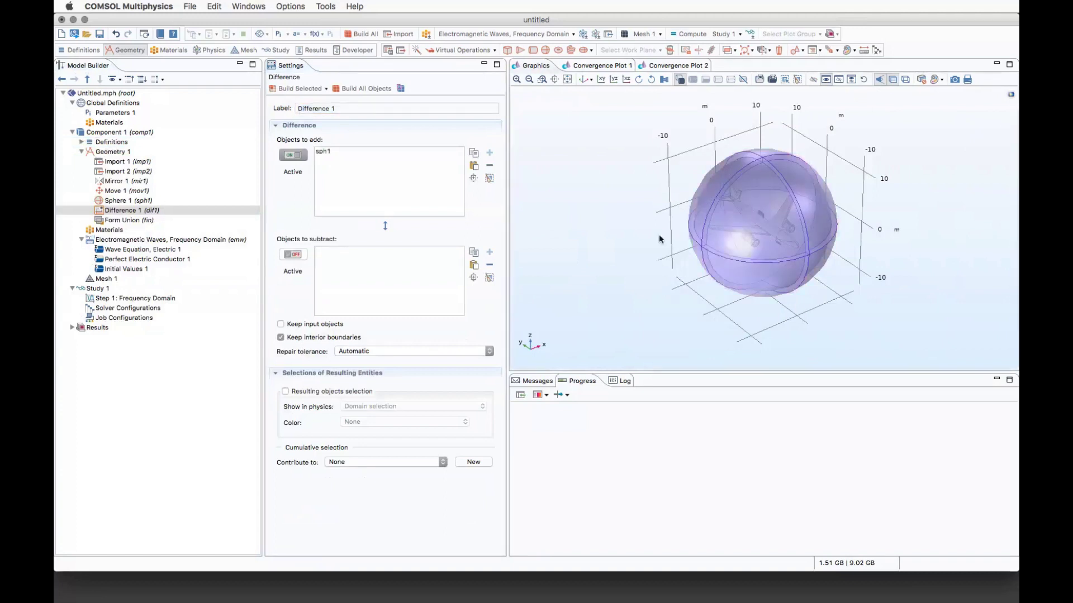
Include both antennas, imp2 and mov1, in the Difference's objects to add, leaving out the aircraft imp1
{"action": "left_click", "coordinate": [743, 220]}
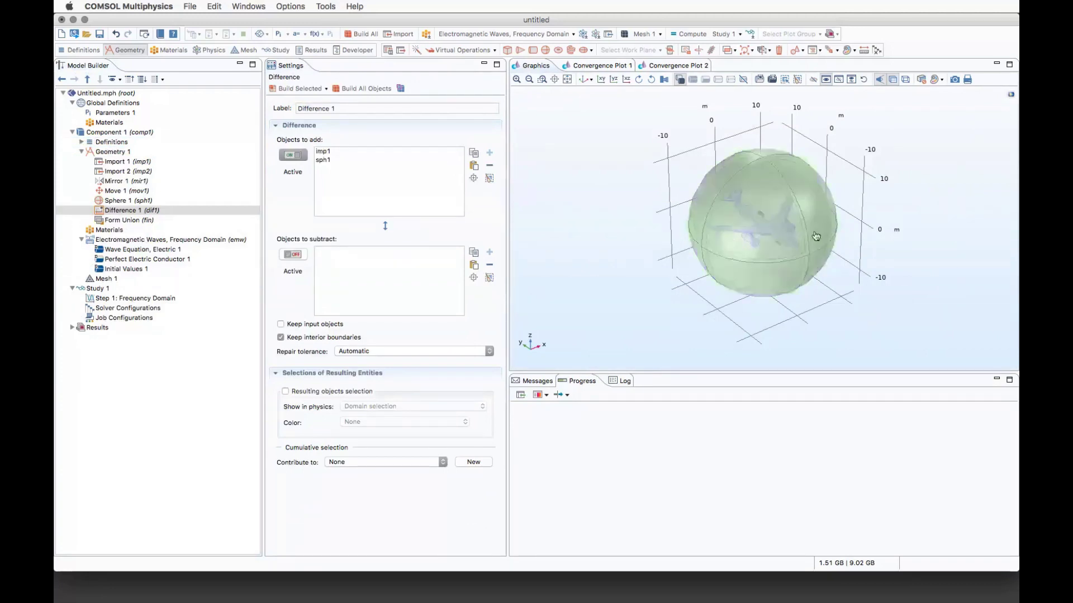
{"action": "left_click", "coordinate": [761, 218]}
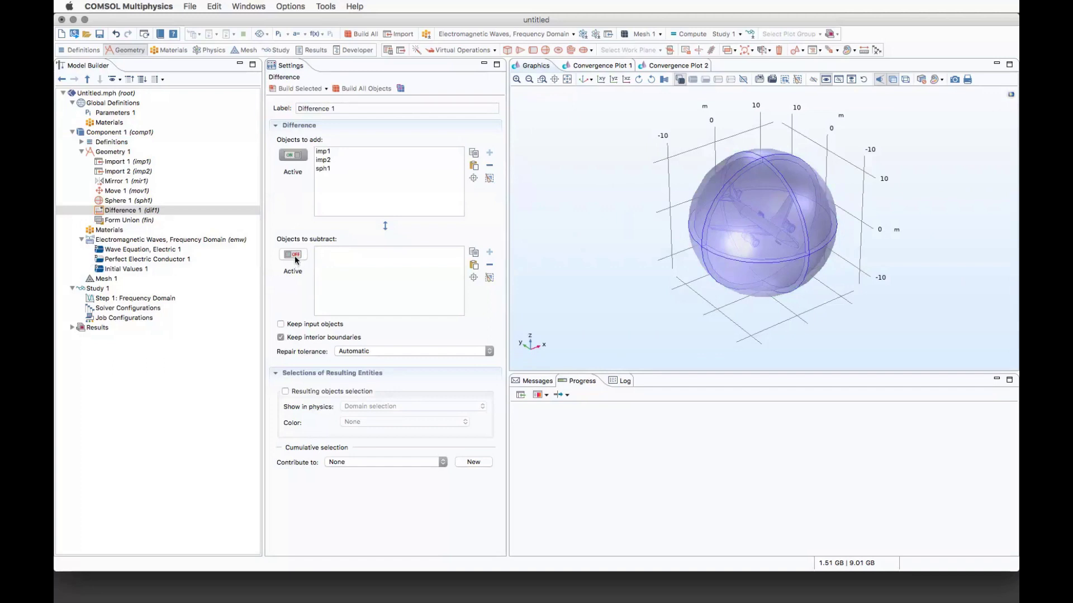
{"action": "left_click", "coordinate": [336, 152]}
{"action": "left_click", "coordinate": [489, 166]}
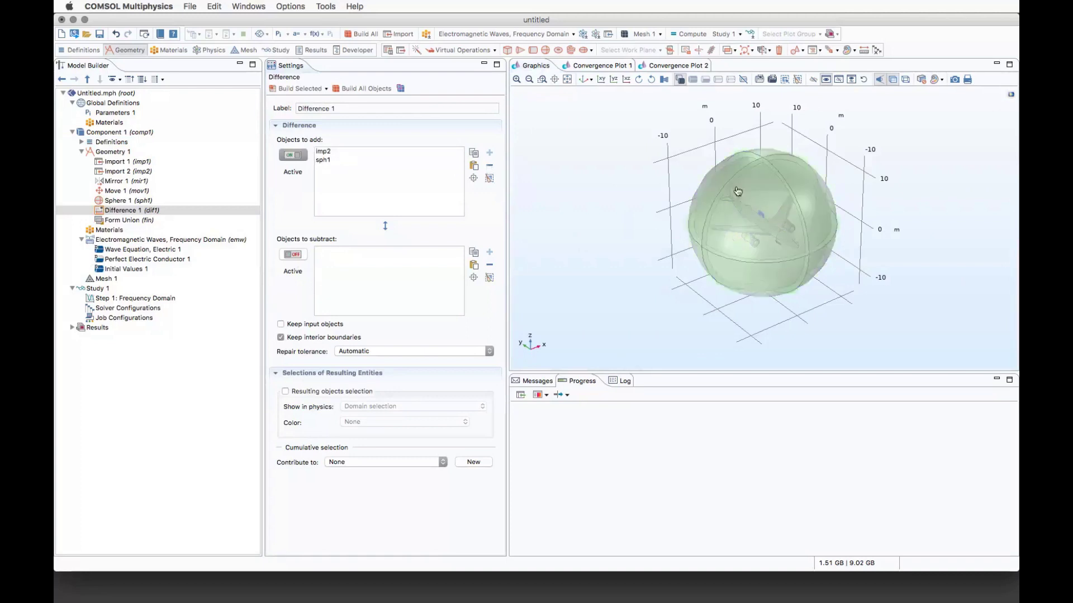
{"action": "left_click_drag", "start_coordinate": [761, 242], "coordinate": [778, 250]}
{"action": "left_click", "coordinate": [778, 246]}
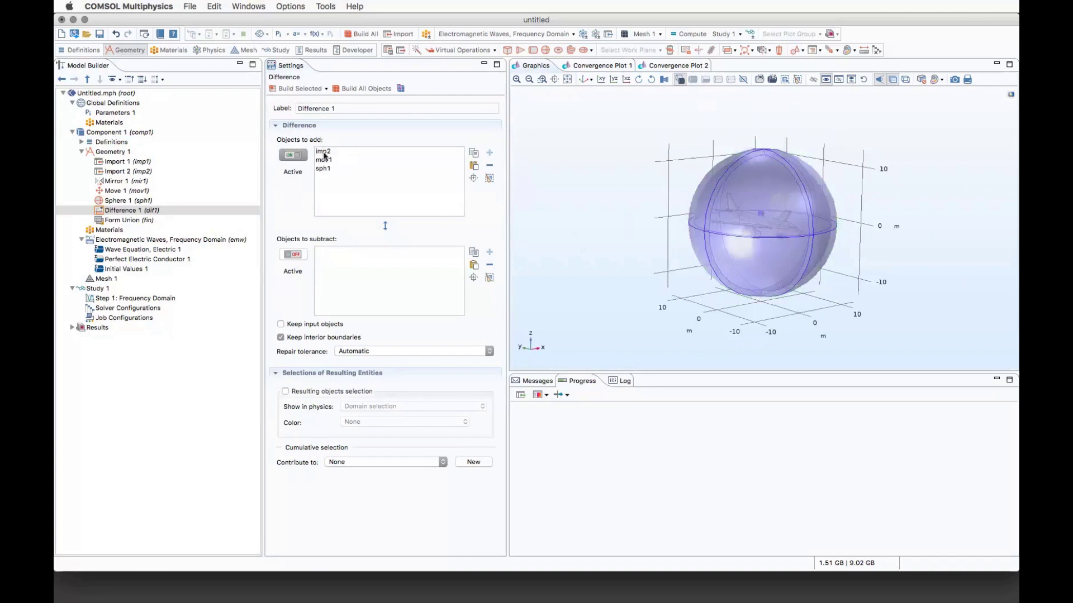
{"action": "left_click", "coordinate": [325, 158]}
{"action": "left_click", "coordinate": [325, 169]}
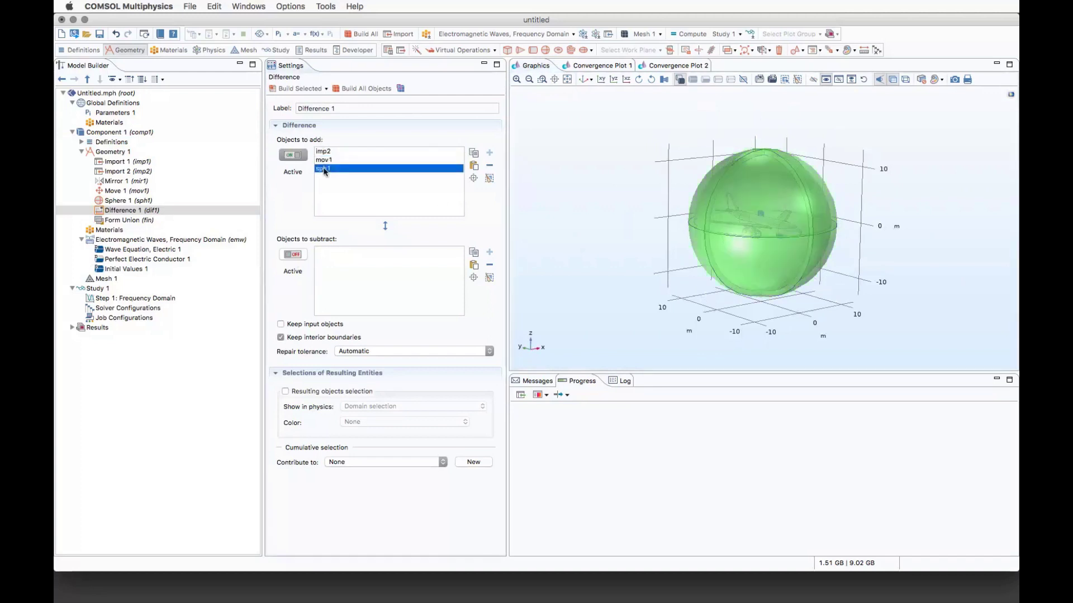
Choose the aircraft imp1 as the object to subtract, turn on wireframe rendering, and build the Difference
{"action": "left_click", "coordinate": [292, 254]}
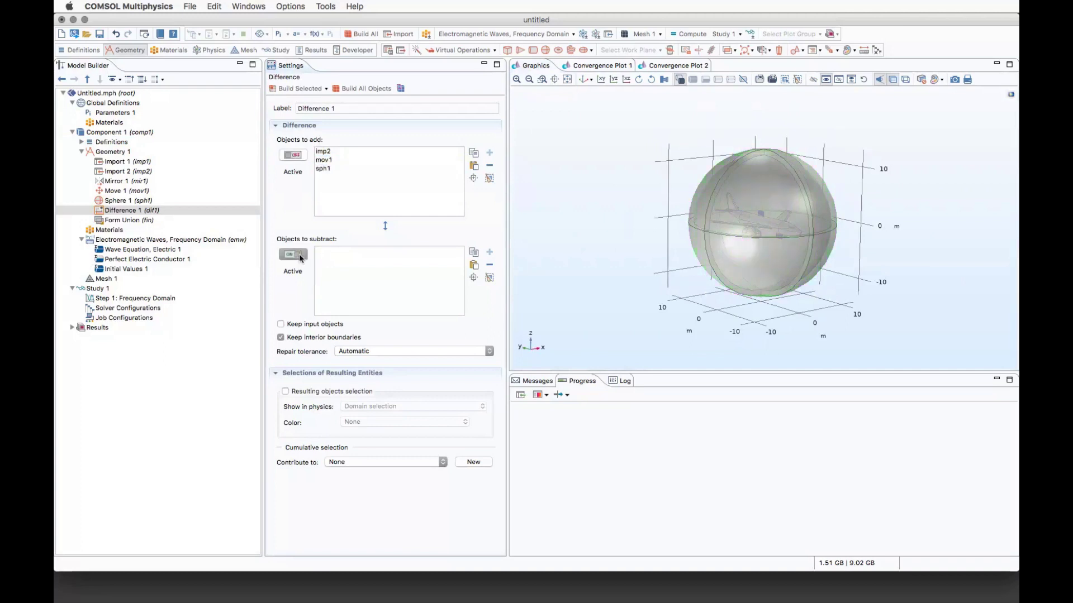
{"action": "left_click", "coordinate": [769, 230]}
{"action": "left_click_drag", "start_coordinate": [768, 229], "coordinate": [852, 142]}
{"action": "left_click", "coordinate": [905, 82]}
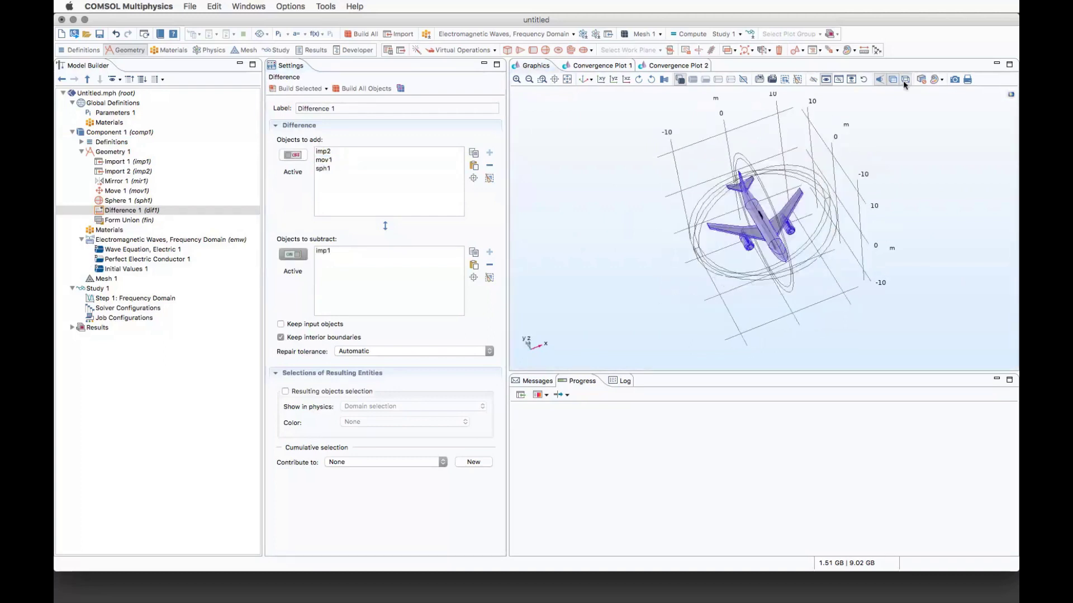
{"action": "left_click_drag", "start_coordinate": [821, 218], "coordinate": [805, 157]}
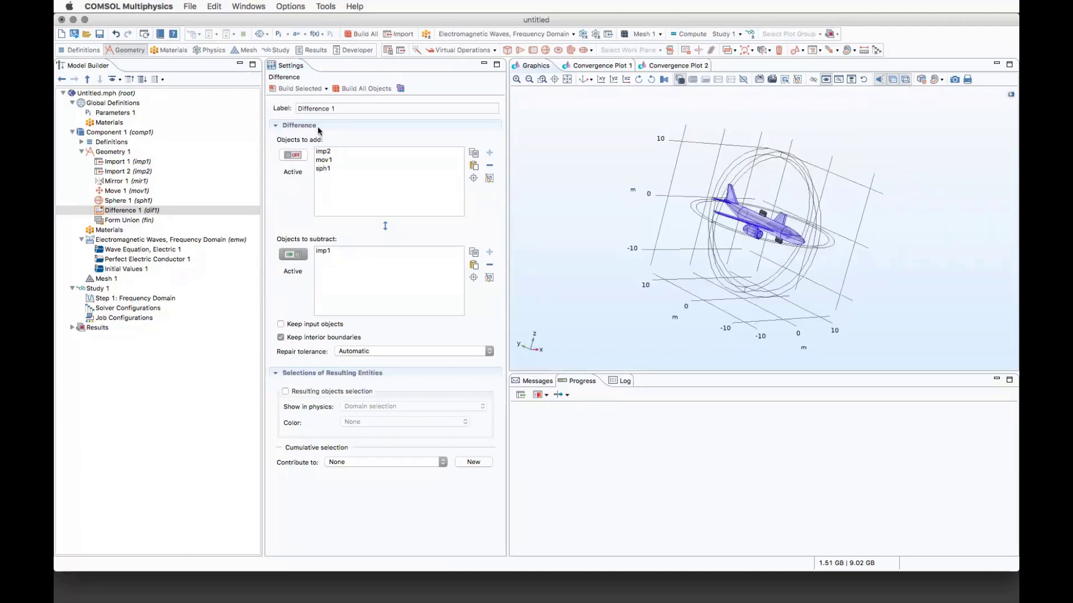
{"action": "left_click", "coordinate": [279, 90]}
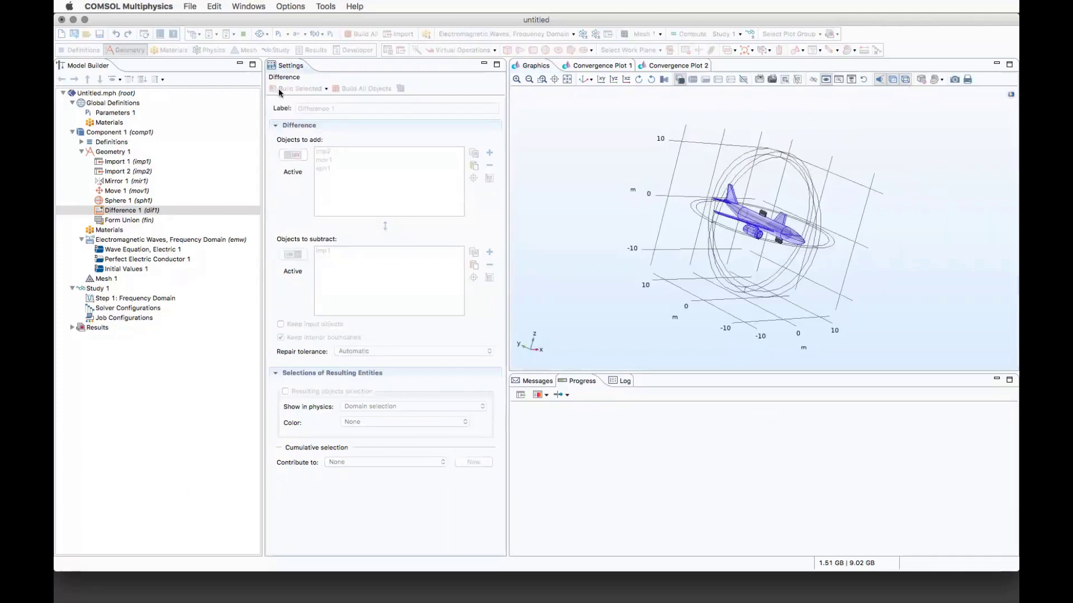
{"action": "left_click", "coordinate": [566, 80]}
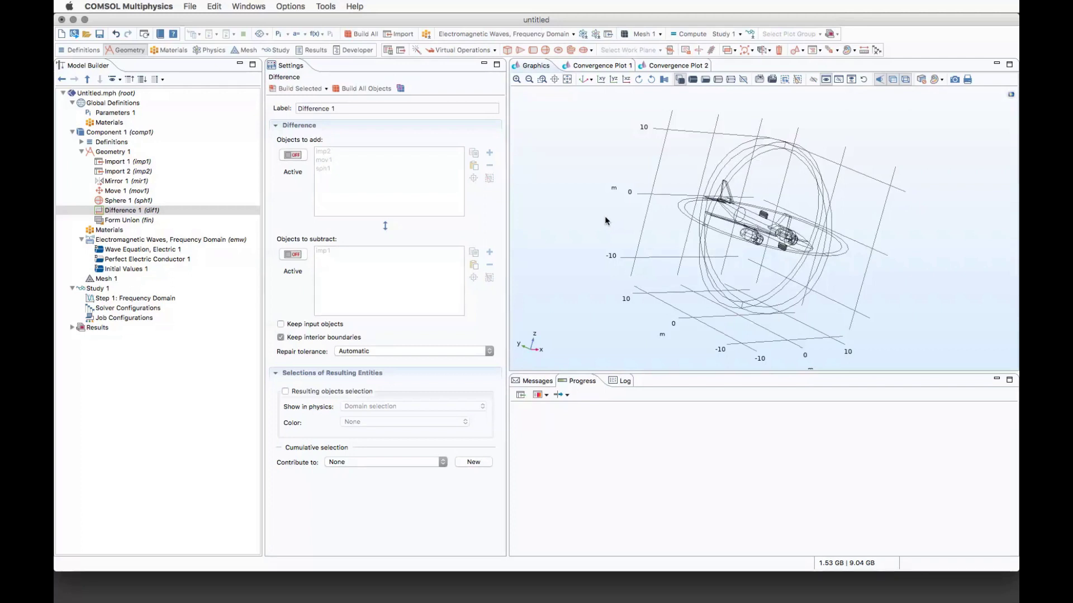
Open the settings of Perfect Electric Conductor 1 and display the geometry without wireframe or transparency
{"action": "left_click", "coordinate": [159, 260]}
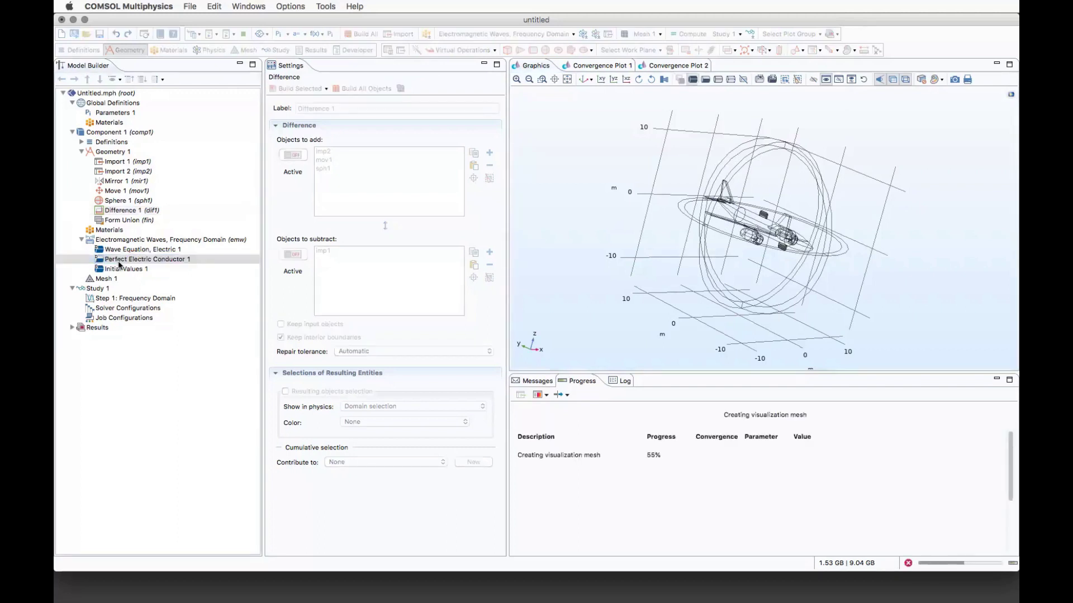
{"action": "mouse_move", "coordinate": [625, 295]}
{"action": "left_mouse_down"}
{"action": "mouse_move", "coordinate": [565, 214]}
{"action": "mouse_move", "coordinate": [617, 298]}
{"action": "left_mouse_up"}
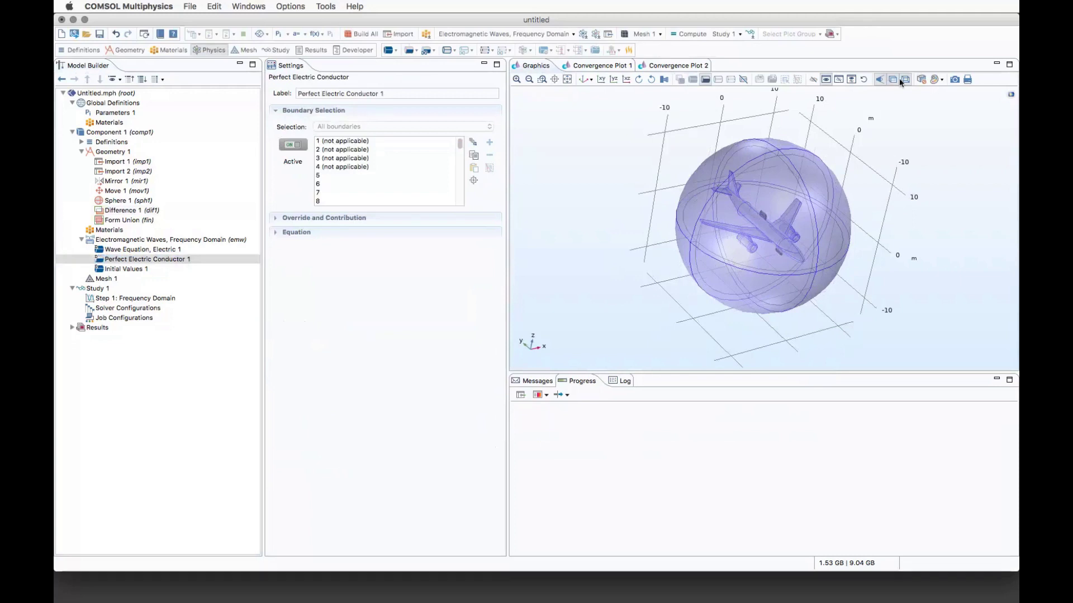
{"action": "left_click", "coordinate": [901, 79]}
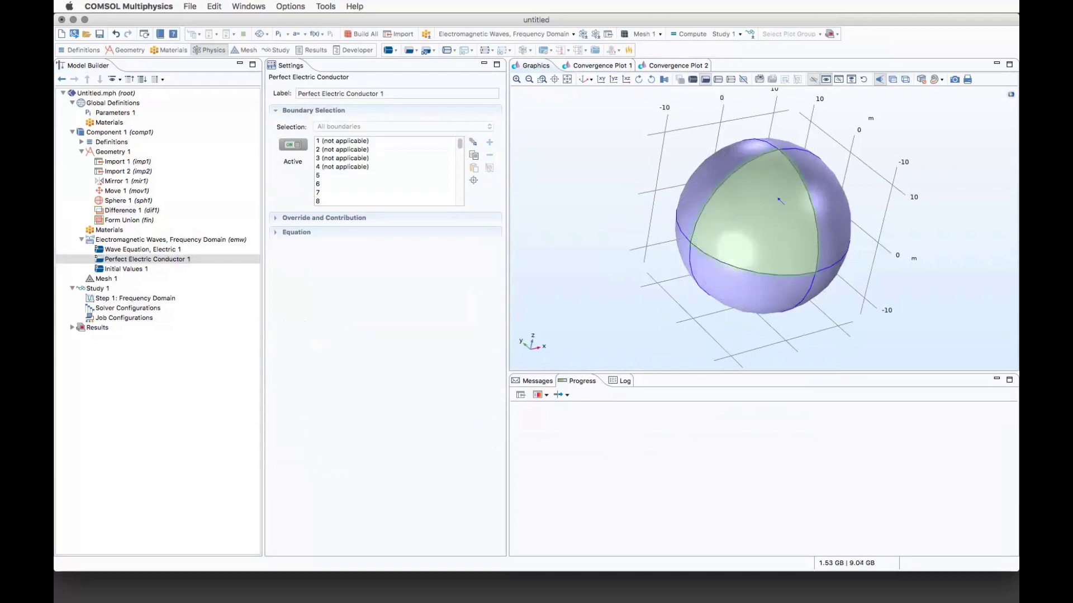
Hide outer boundaries of the sphere to look at the layer beneath, and restore the hidden boundaries
{"action": "key", "text": "F3"}
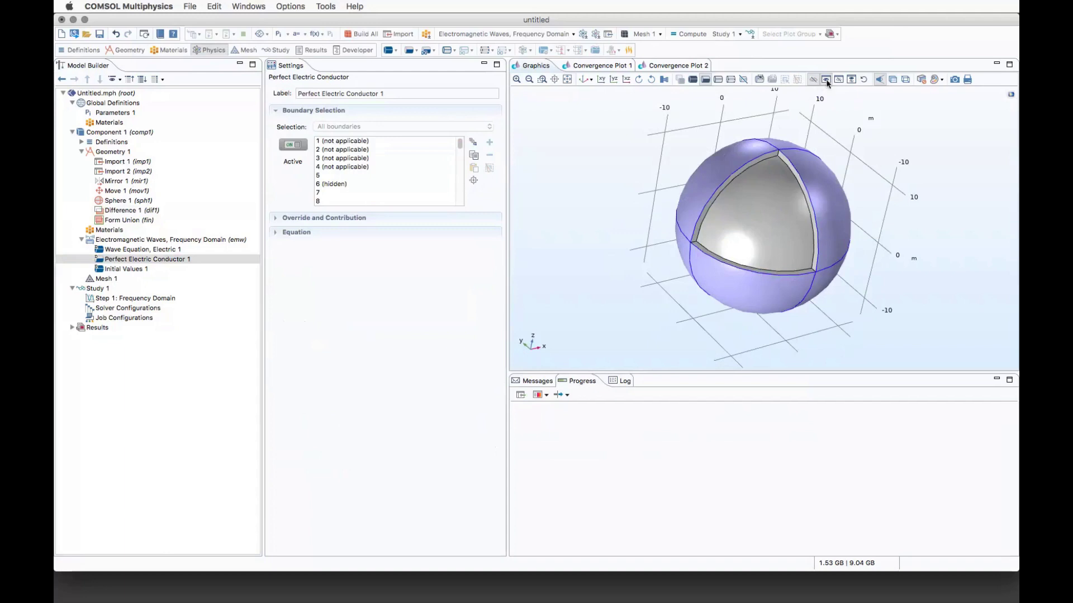
{"action": "left_click", "coordinate": [693, 79]}
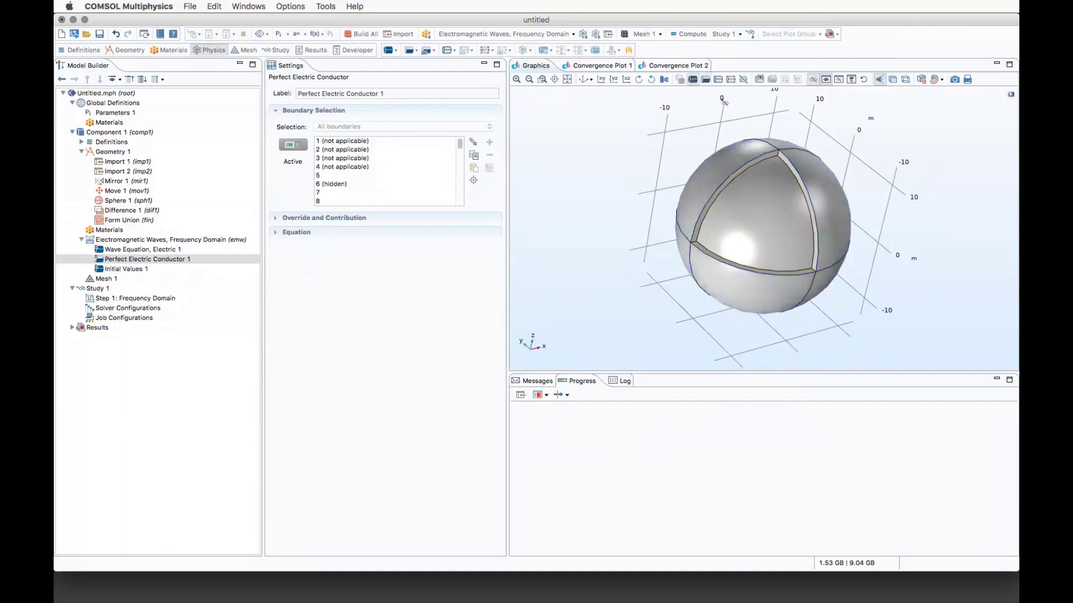
{"action": "left_click", "coordinate": [864, 80]}
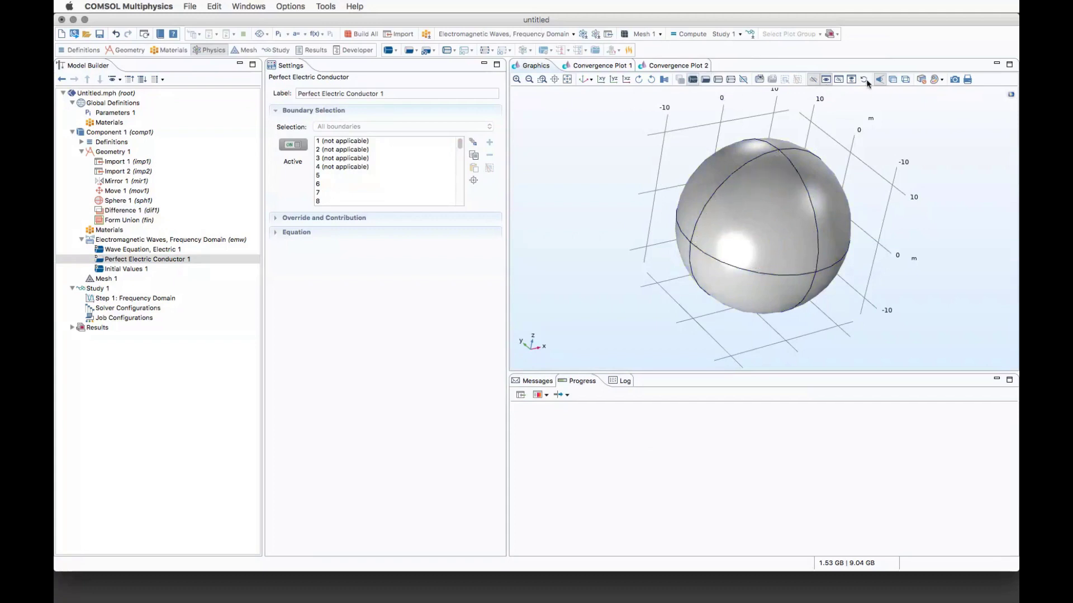
{"action": "left_click", "coordinate": [586, 81]}
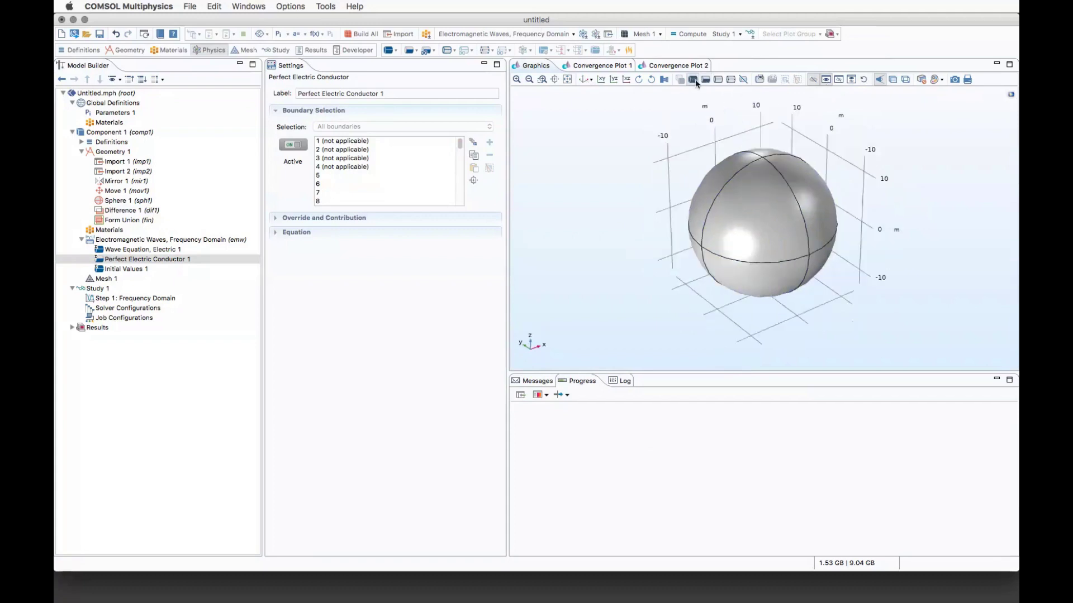
{"action": "left_click", "coordinate": [707, 81]}
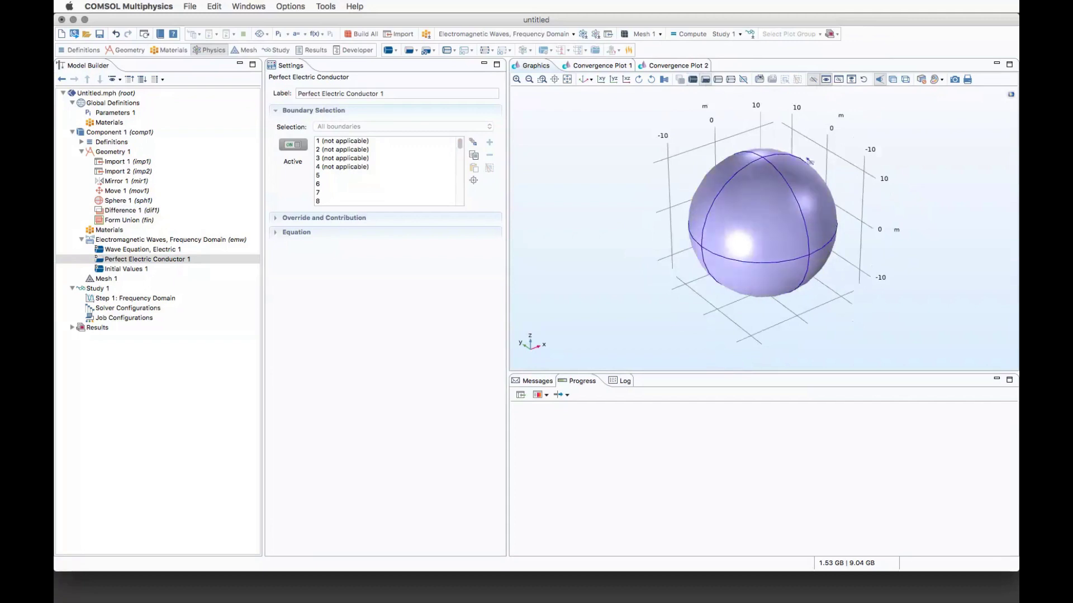
{"action": "left_click", "coordinate": [768, 210]}
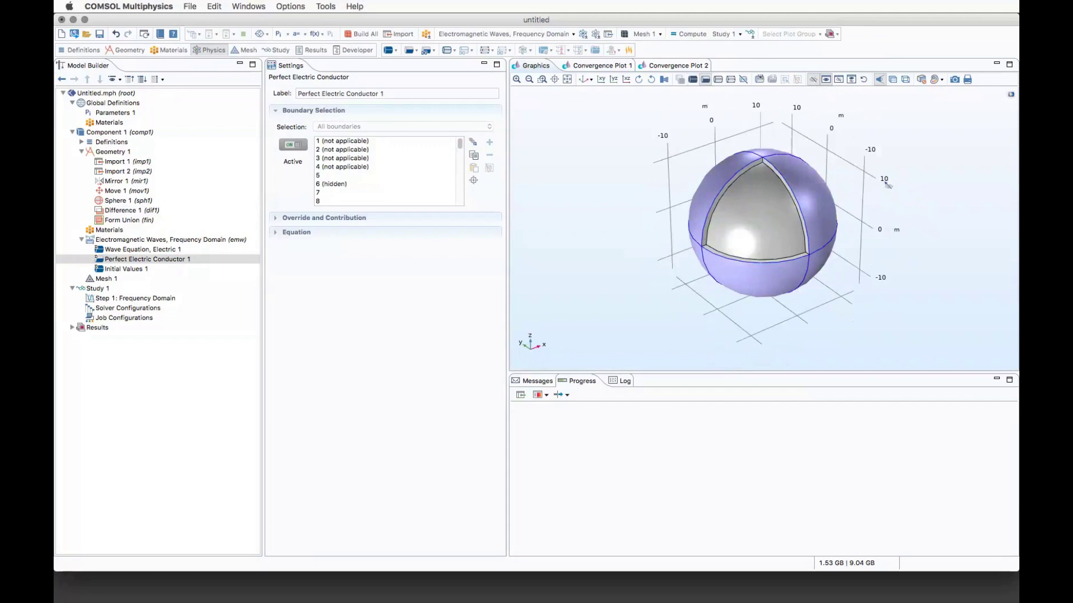
{"action": "left_click", "coordinate": [807, 204]}
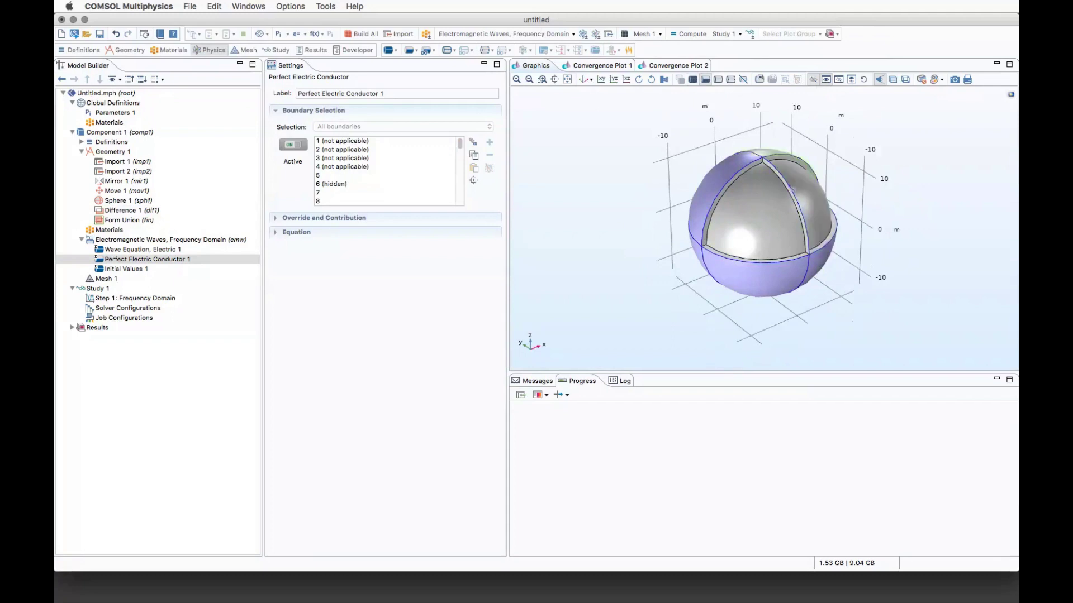
{"action": "left_click", "coordinate": [864, 79]}
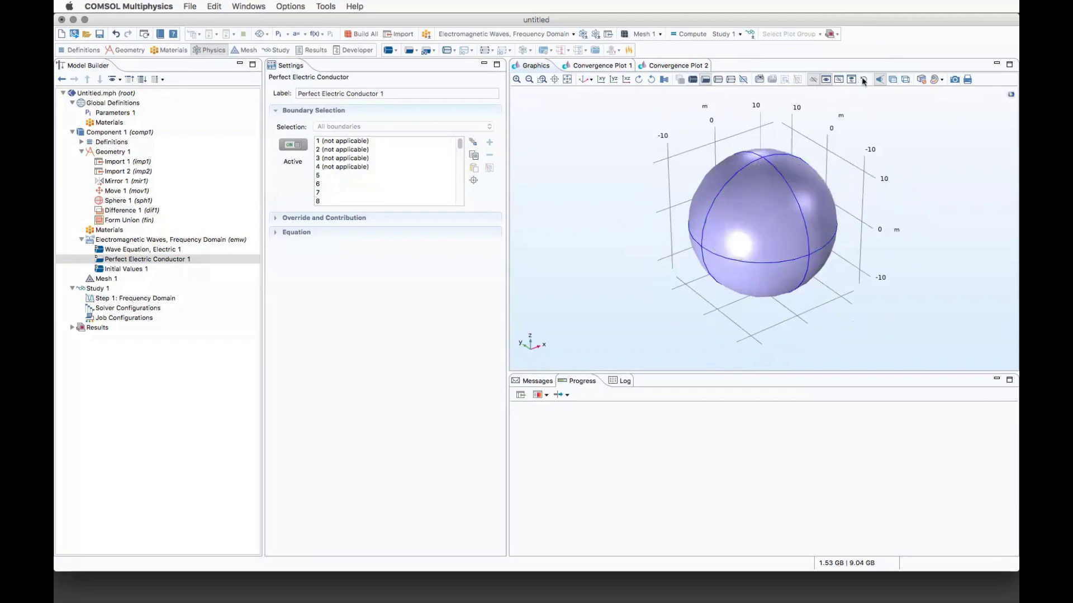
Turn on transparent rendering and examine the boundaries assigned to Perfect Electric Conductor 1 inside the sphere
{"action": "left_click", "coordinate": [894, 81]}
{"action": "left_click_drag", "start_coordinate": [861, 227], "coordinate": [871, 207]}
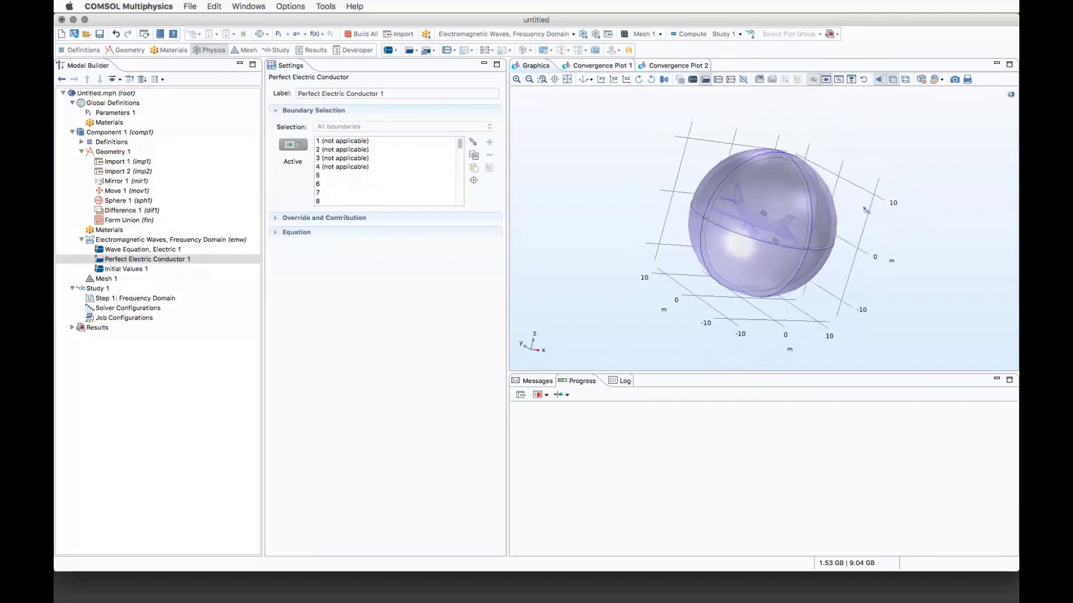
{"action": "left_click", "coordinate": [152, 261]}
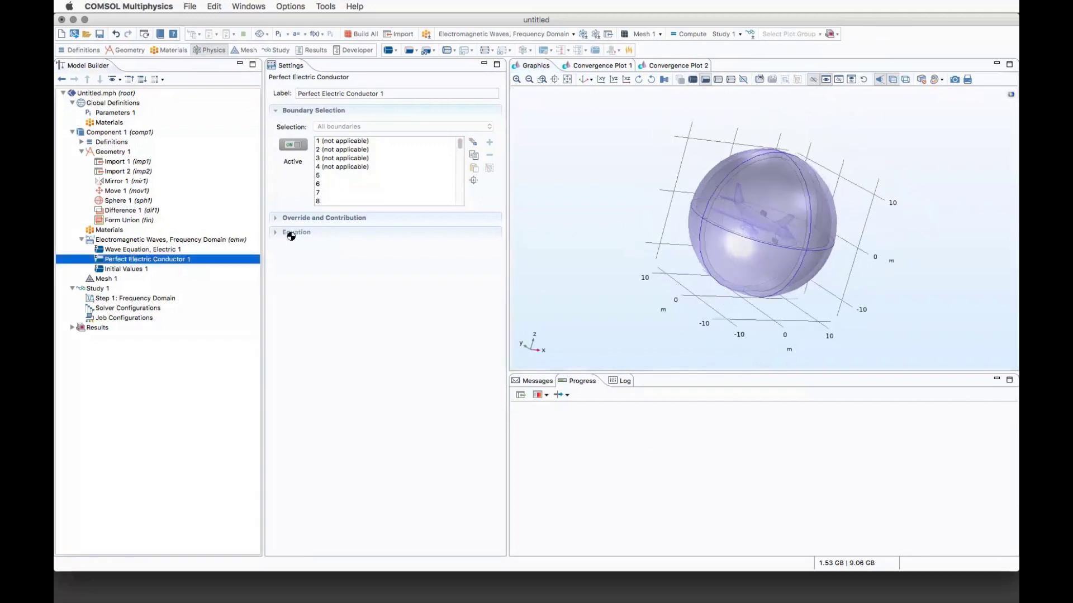
Show the equation of Perfect Electric Conductor 1 and examine the aircraft's conducting boundaries inside the sphere using wireframe rendering
{"action": "left_click", "coordinate": [291, 233]}
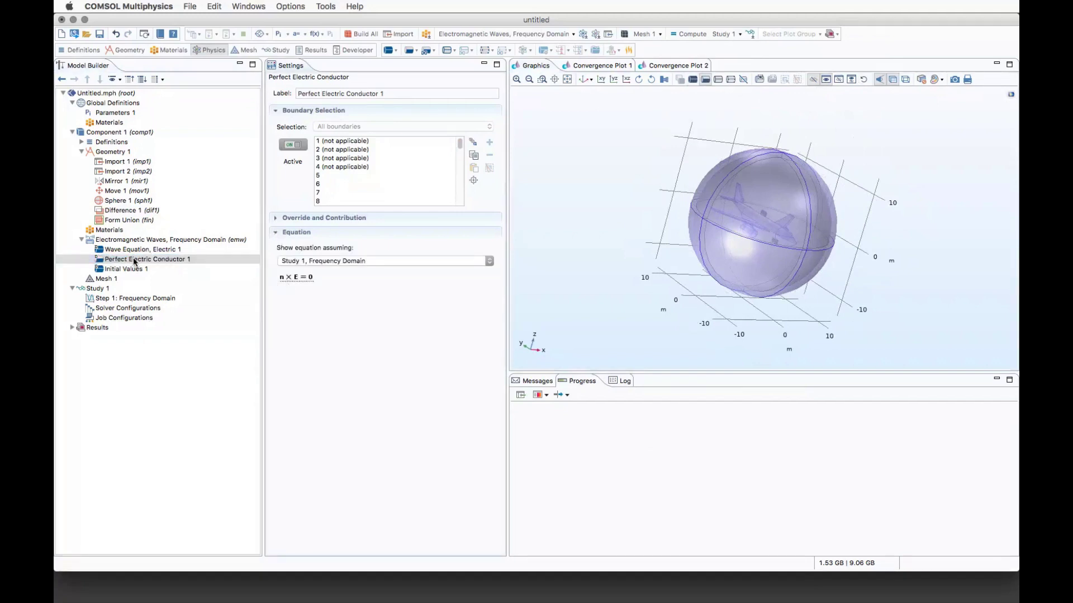
{"action": "left_click", "coordinate": [137, 260]}
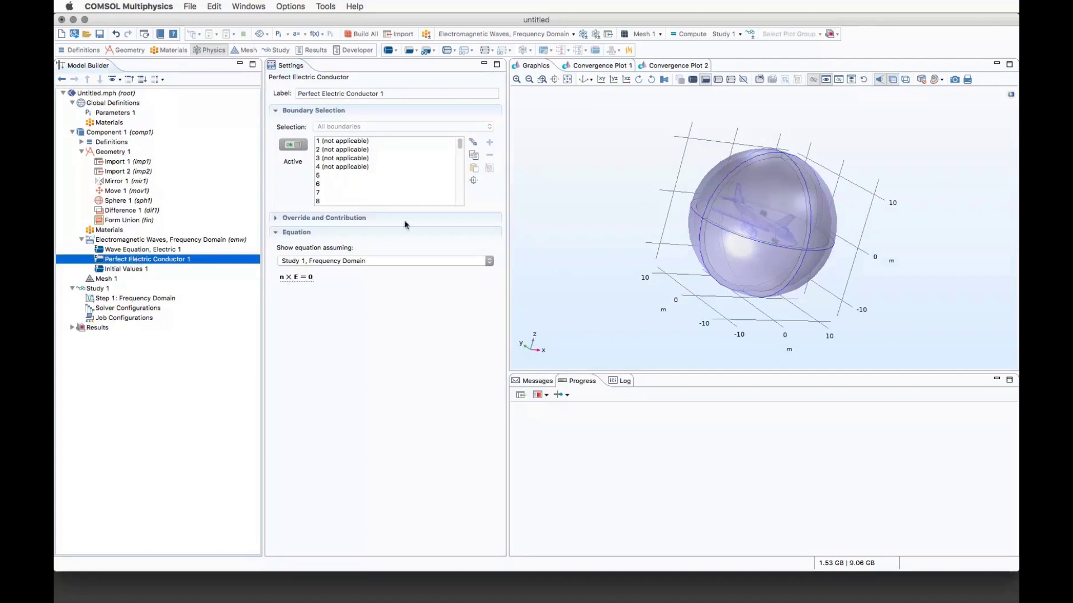
{"action": "left_click", "coordinate": [905, 80]}
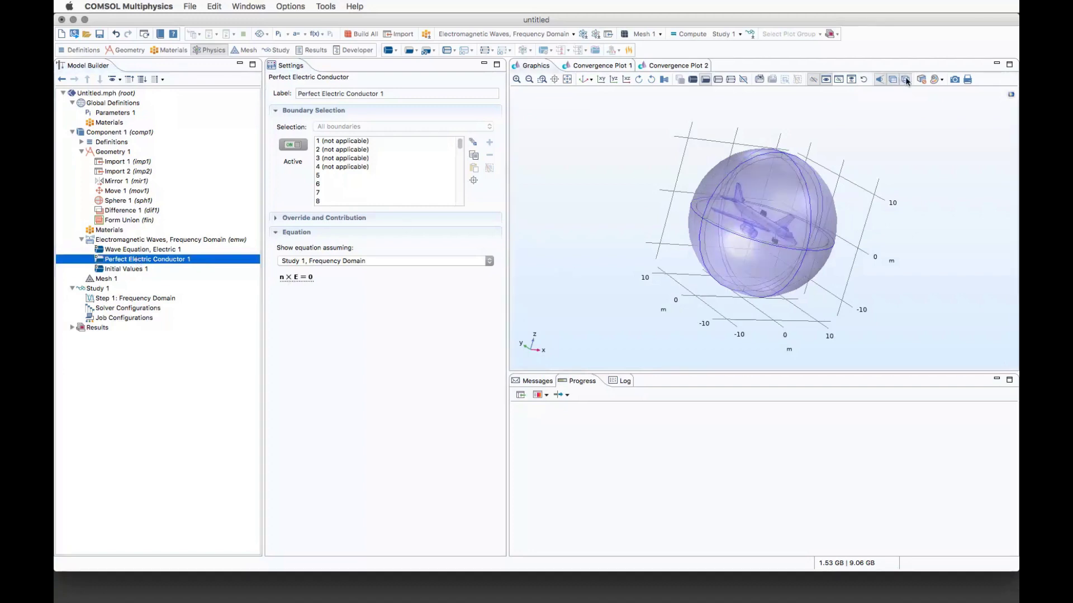
{"action": "left_click", "coordinate": [516, 79]}
{"action": "left_click", "coordinate": [516, 79]}
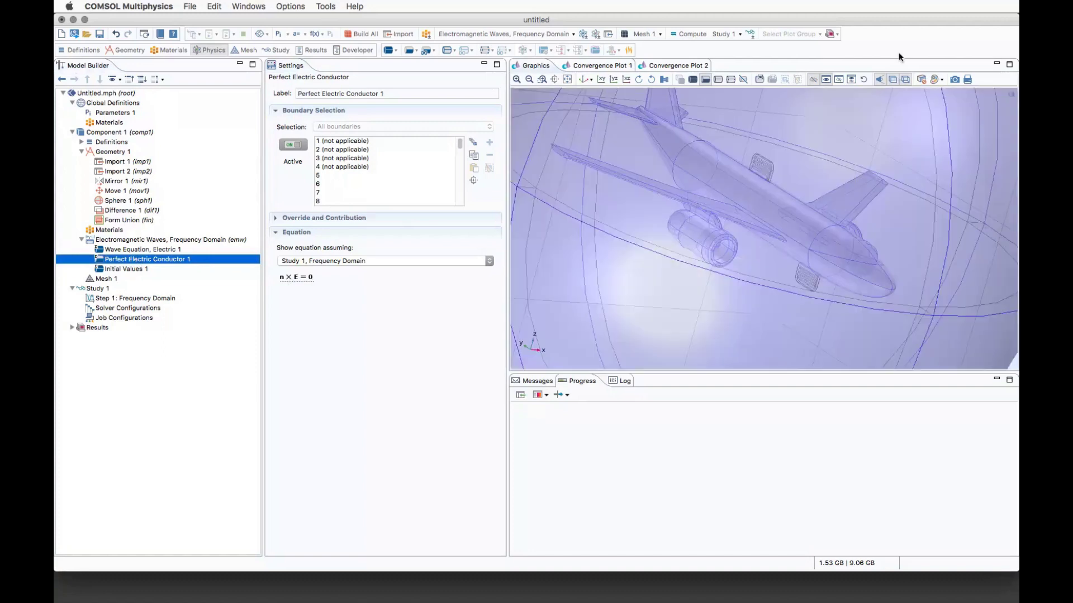
{"action": "left_click", "coordinate": [892, 80]}
{"action": "left_click", "coordinate": [893, 80]}
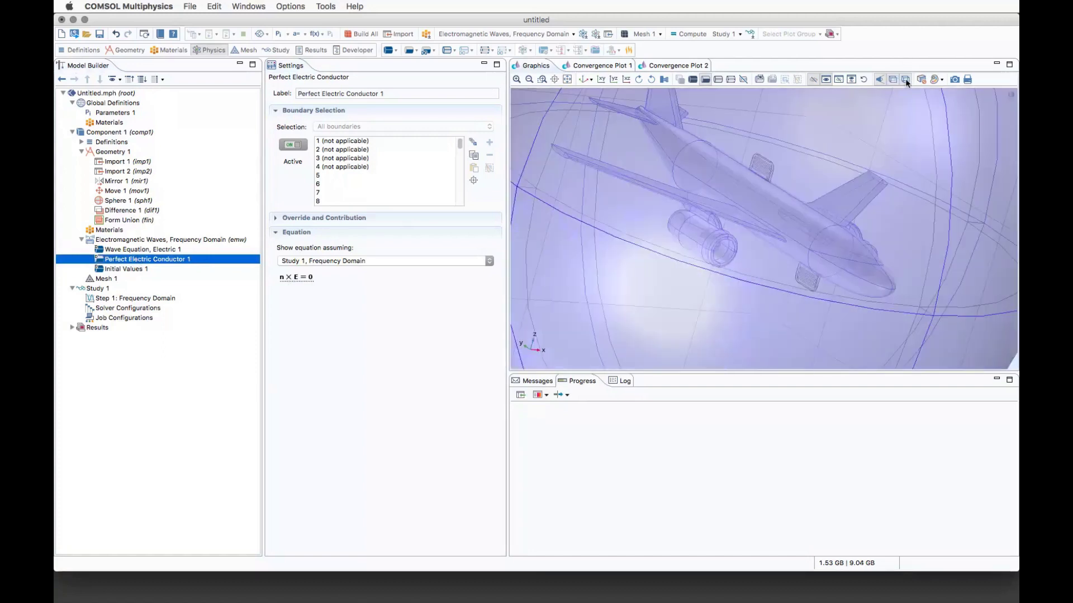
{"action": "left_click", "coordinate": [906, 81]}
{"action": "left_click", "coordinate": [906, 82]}
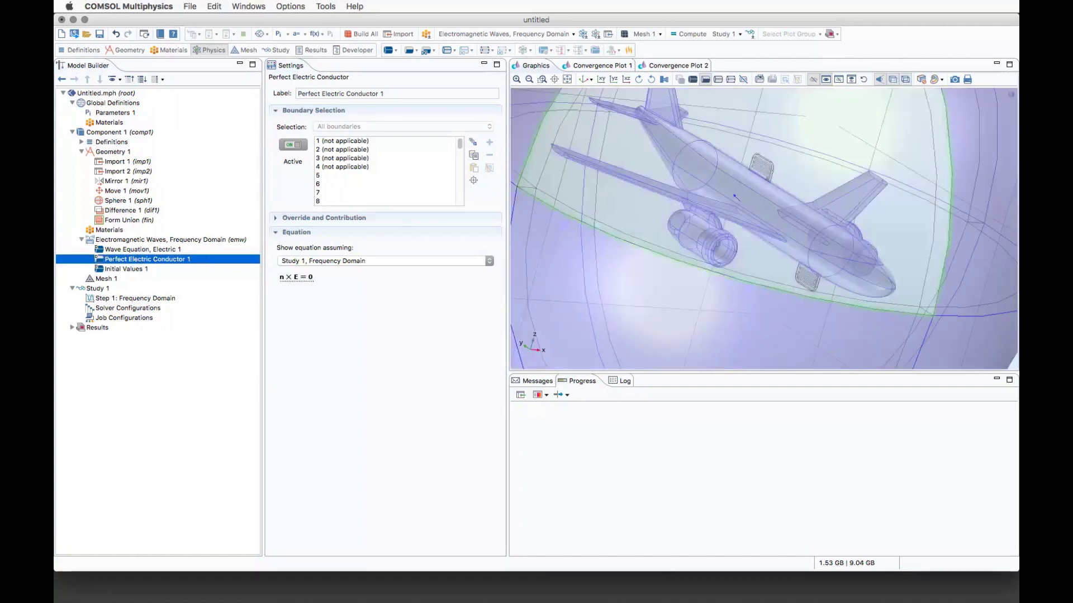
{"action": "left_click", "coordinate": [567, 79]}
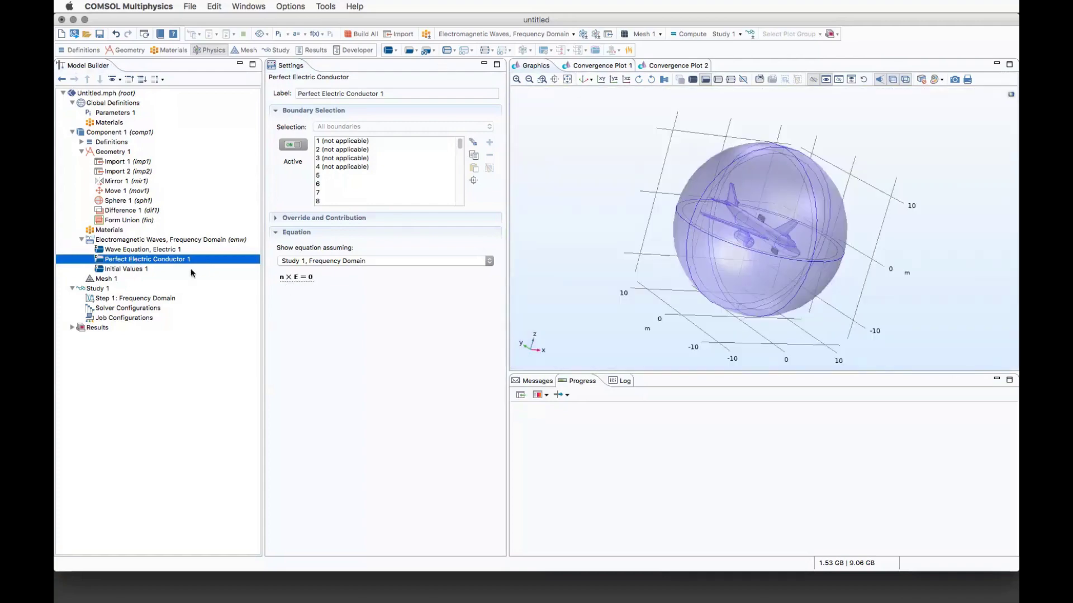
Add a Perfectly Matched Layer under the component's Definitions and turn off wireframe rendering
{"action": "left_click", "coordinate": [81, 152]}
{"action": "left_click", "coordinate": [82, 142]}
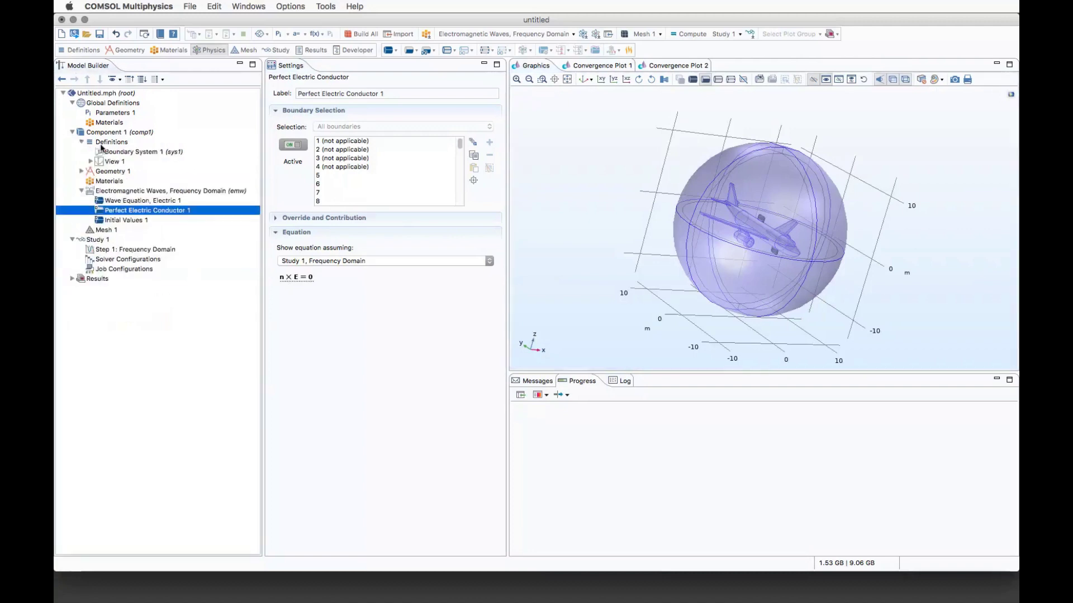
{"action": "left_click", "coordinate": [106, 142]}
{"action": "right_click", "coordinate": [112, 143]}
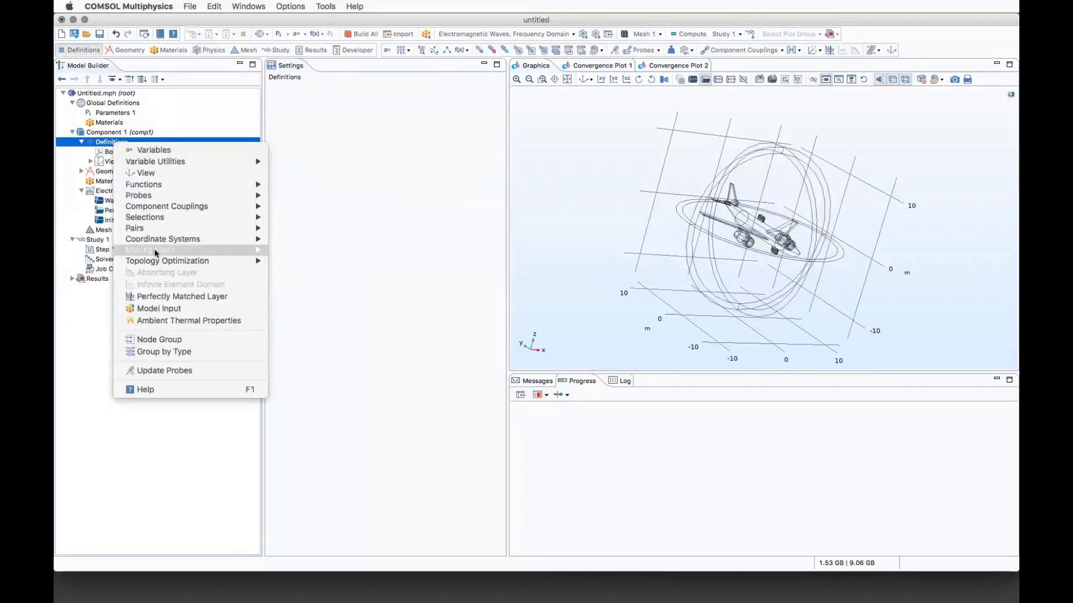
{"action": "left_click", "coordinate": [176, 297]}
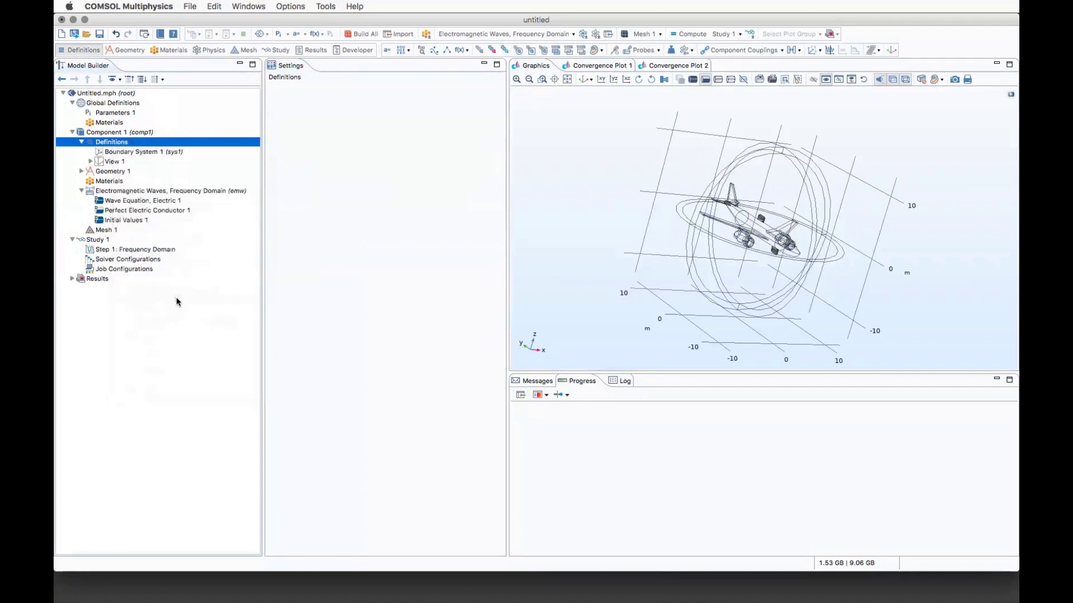
{"action": "left_click", "coordinate": [581, 79]}
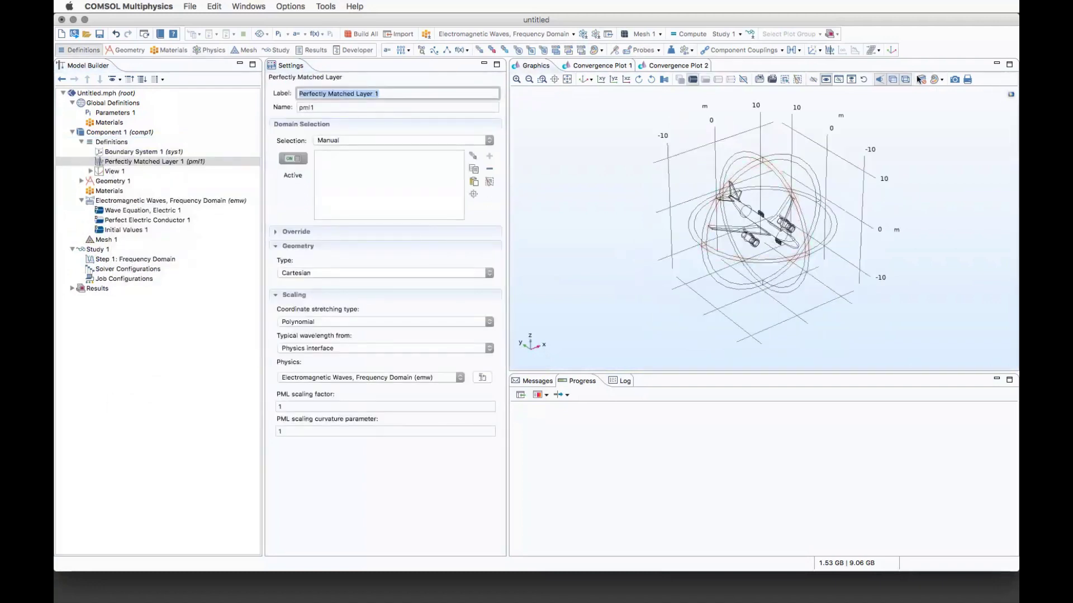
{"action": "left_click", "coordinate": [903, 81]}
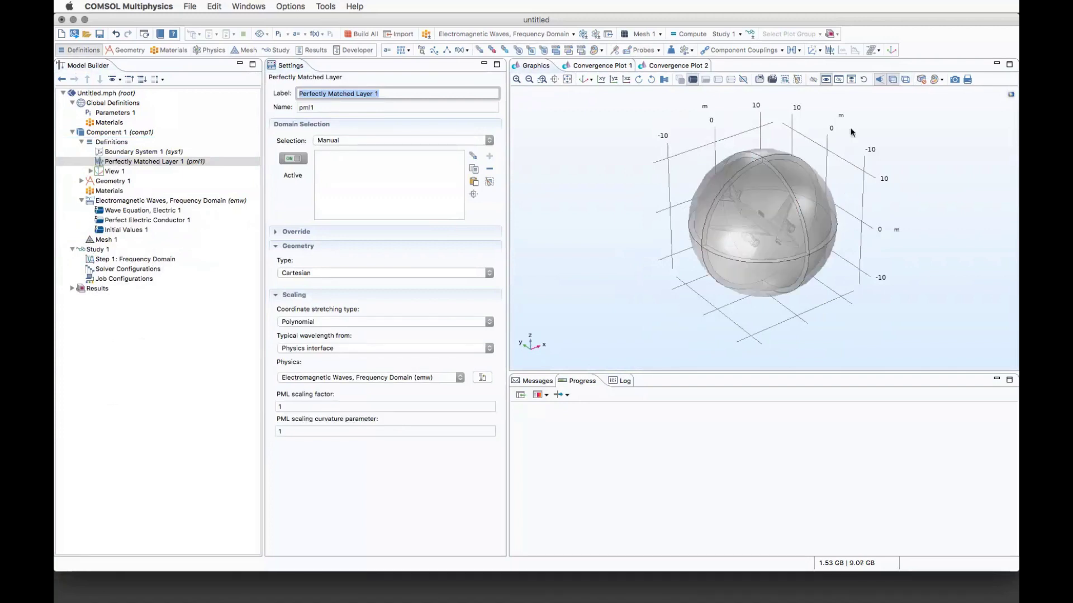
Assign all eight outer shell domains of the sphere, 1–4 and 8–11, to Perfectly Matched Layer 1
{"action": "left_click", "coordinate": [754, 224]}
{"action": "left_click", "coordinate": [803, 190]}
{"action": "left_click_drag", "start_coordinate": [917, 238], "coordinate": [921, 191]}
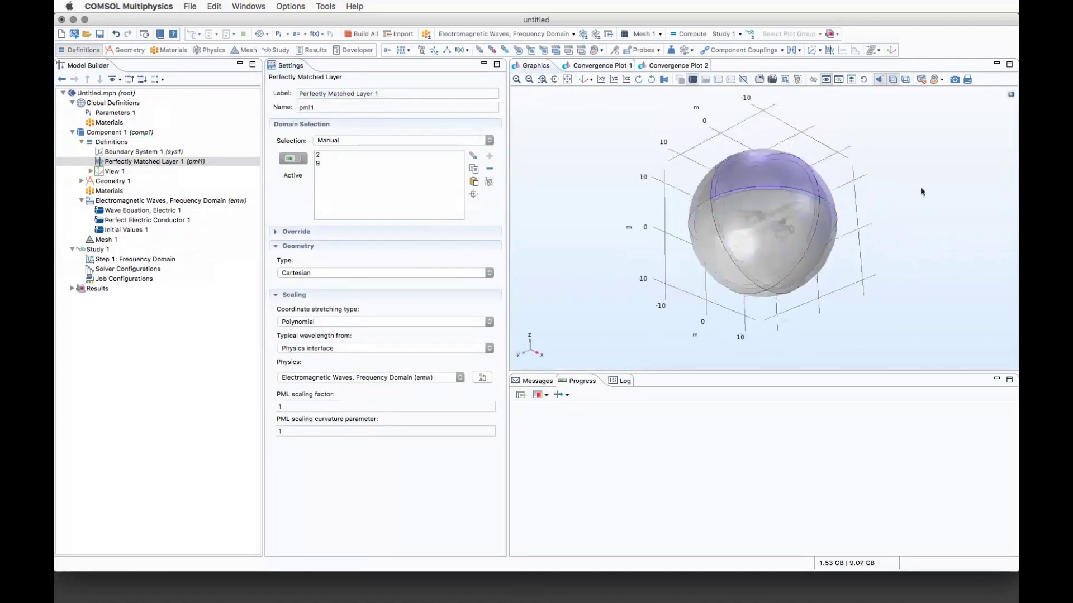
{"action": "left_click", "coordinate": [775, 245]}
{"action": "left_click", "coordinate": [816, 244]}
{"action": "left_click_drag", "start_coordinate": [863, 239], "coordinate": [919, 228]}
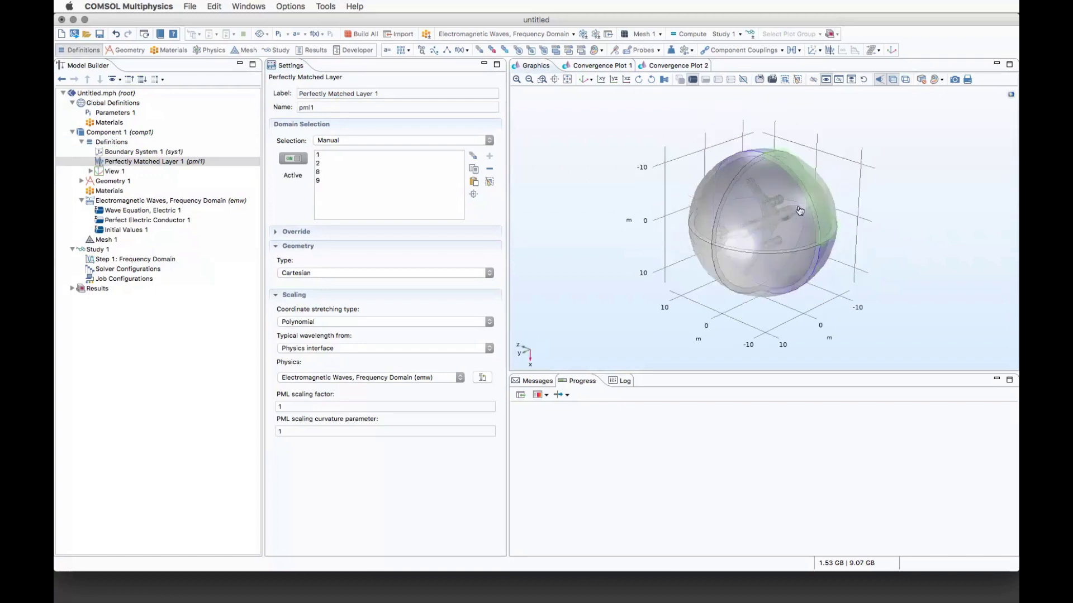
{"action": "left_click", "coordinate": [746, 237]}
{"action": "left_click", "coordinate": [747, 273]}
{"action": "left_click", "coordinate": [702, 261]}
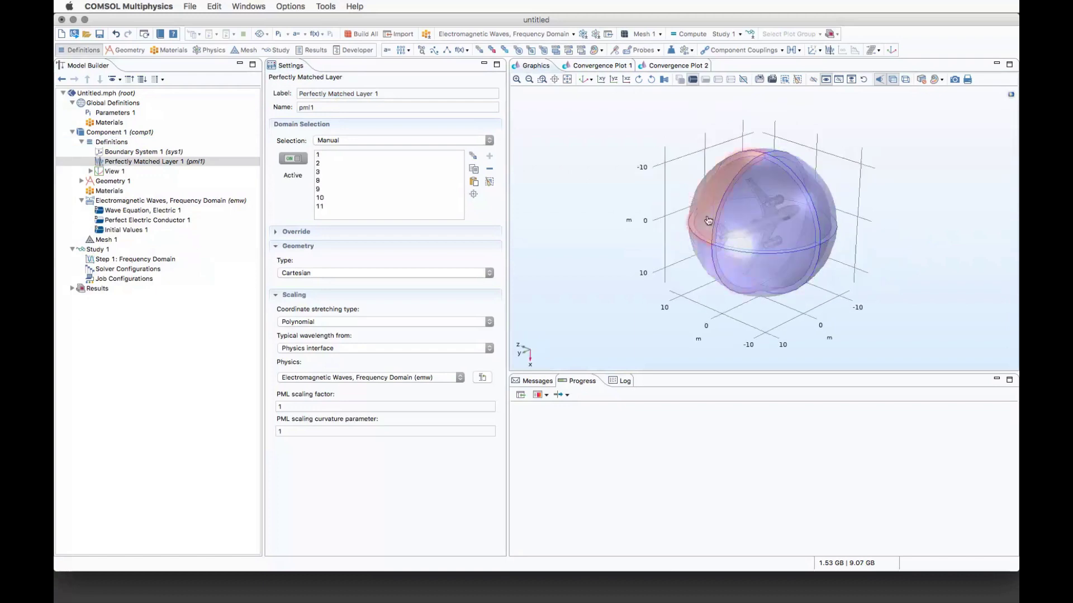
{"action": "left_click", "coordinate": [706, 218]}
{"action": "left_click_drag", "start_coordinate": [598, 249], "coordinate": [553, 270]}
Set the geometry type of Perfectly Matched Layer 1 to Spherical
{"action": "left_click", "coordinate": [585, 79]}
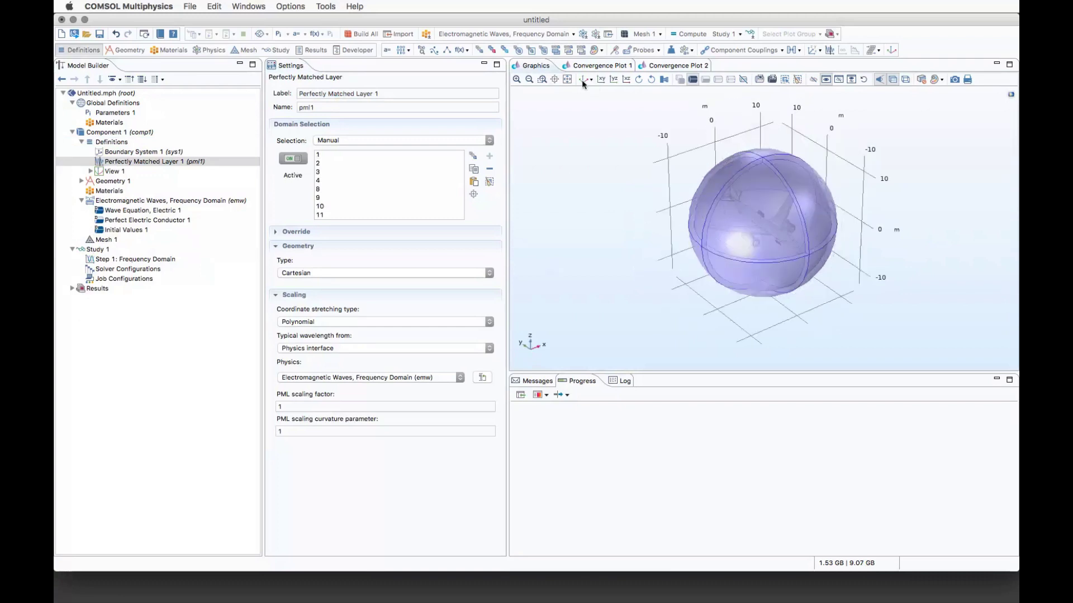
{"action": "left_click", "coordinate": [322, 273]}
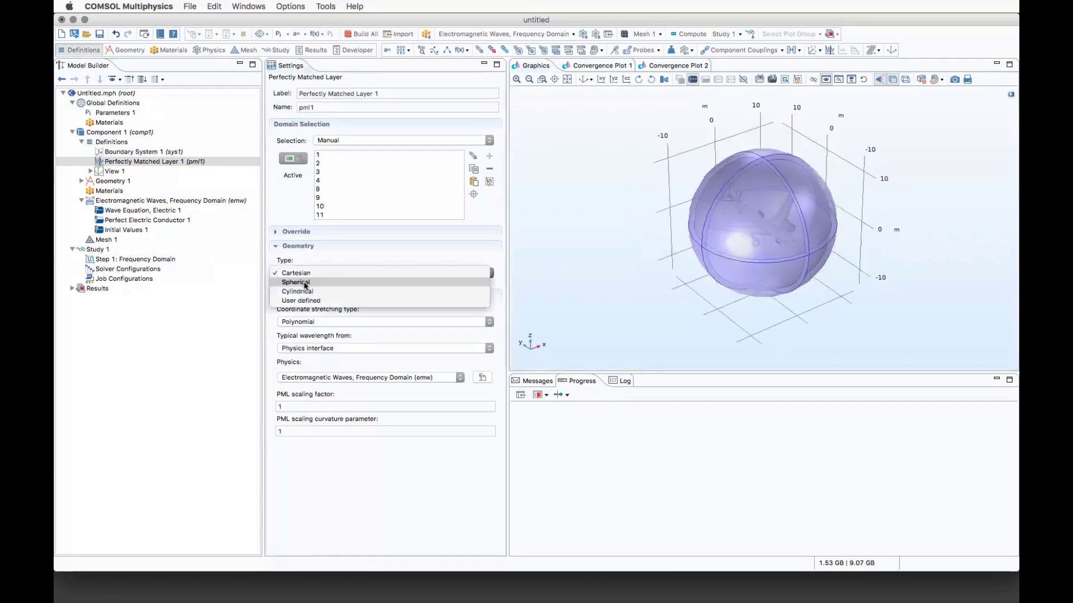
{"action": "left_click", "coordinate": [305, 286]}
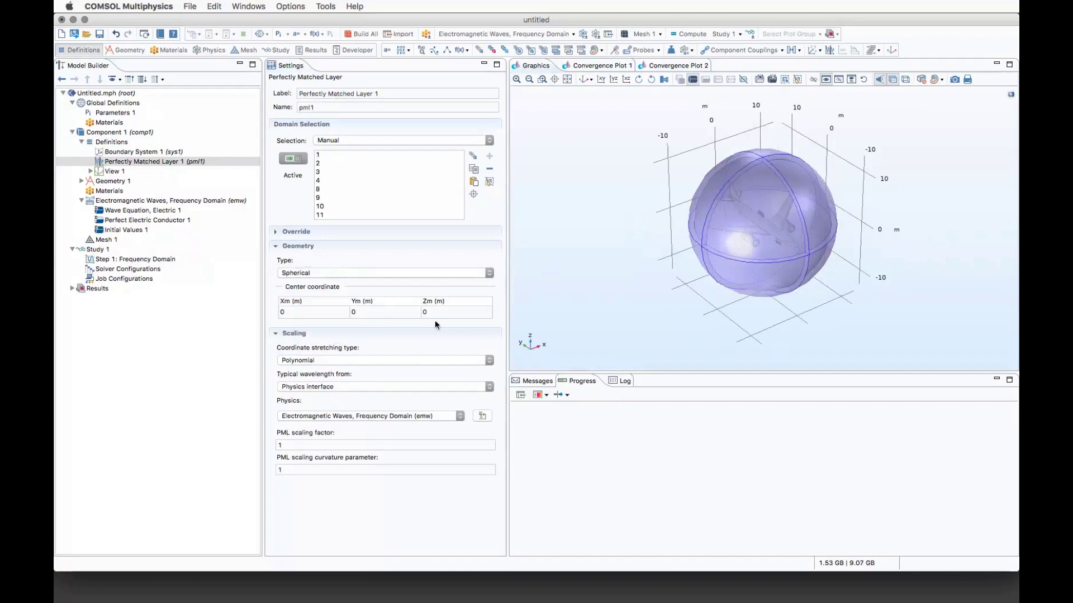
Review the domain list of Electromagnetic Waves, Frequency Domain for perfectly matched layer domains and look through its available conditions
{"action": "left_click", "coordinate": [204, 202]}
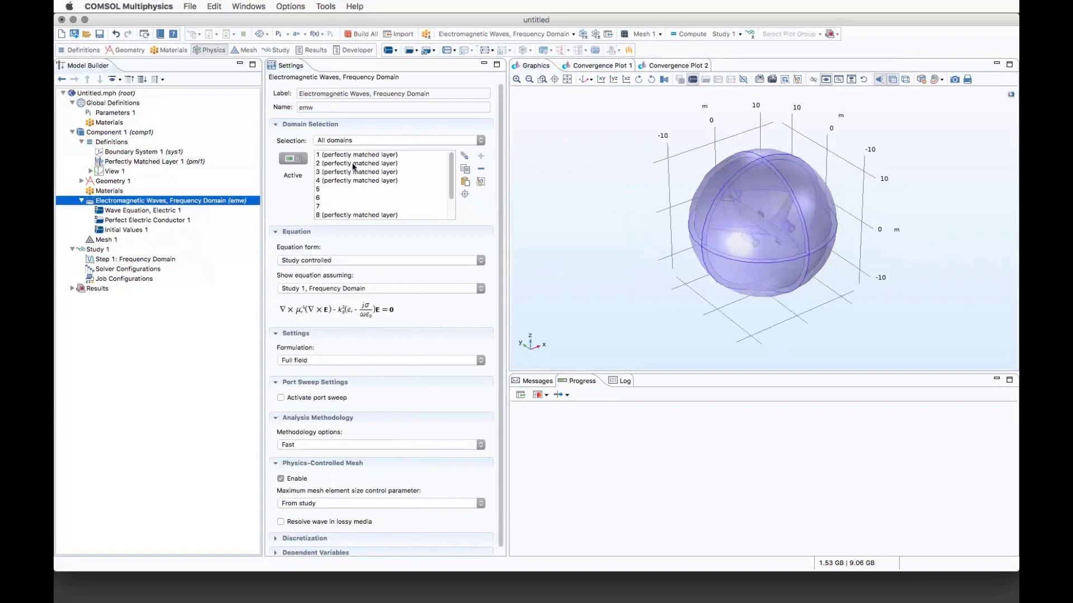
{"action": "scroll", "coordinate": [353, 188], "scroll_direction": "down", "scroll_amount": 3}
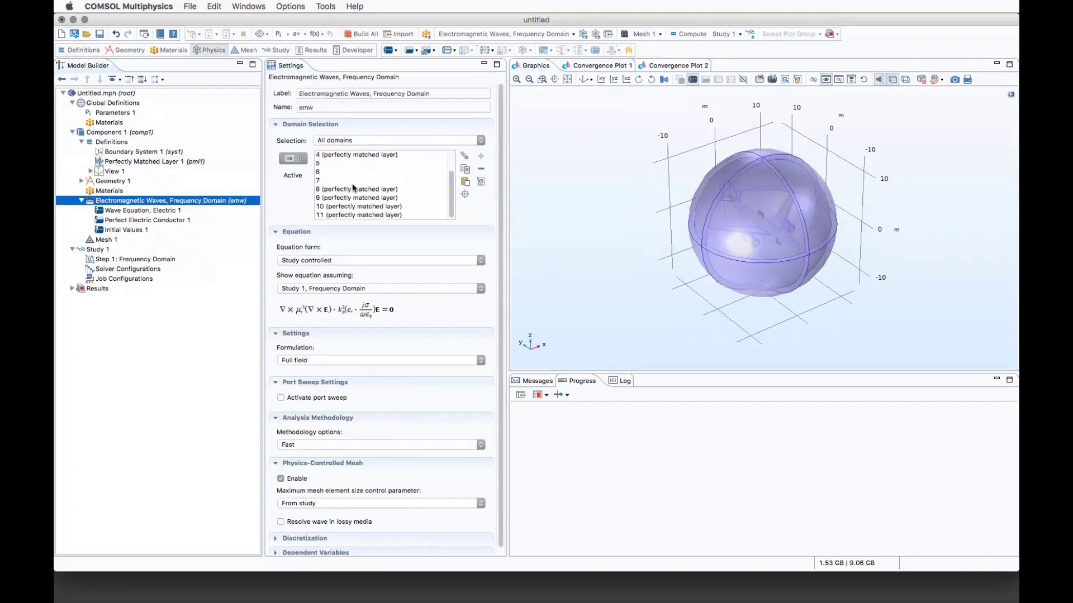
{"action": "scroll", "coordinate": [356, 207], "scroll_direction": "up", "scroll_amount": 3}
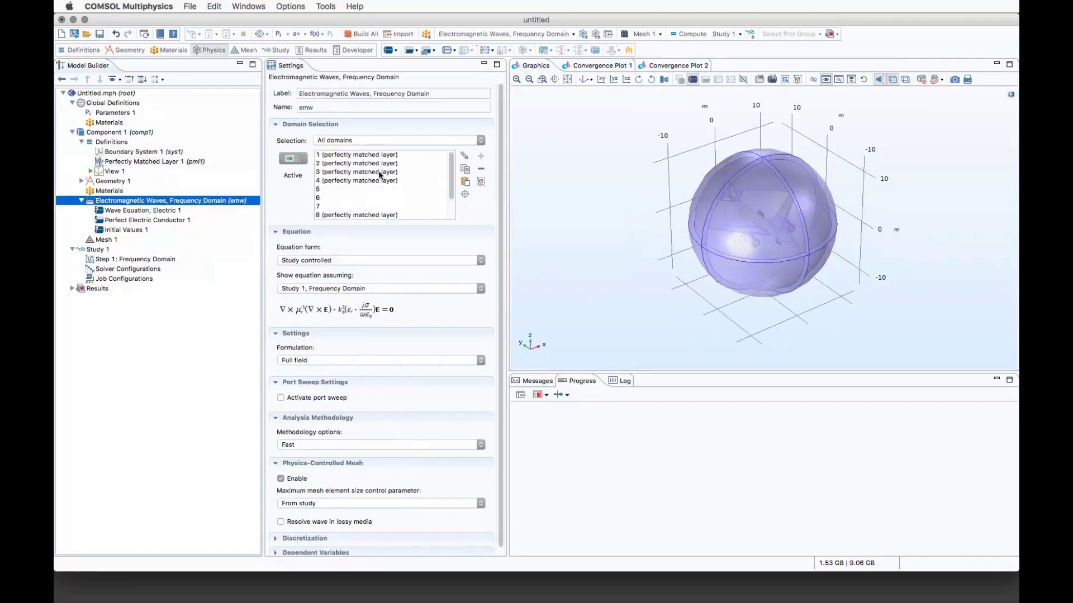
{"action": "scroll", "coordinate": [350, 181], "scroll_direction": "down", "scroll_amount": 3}
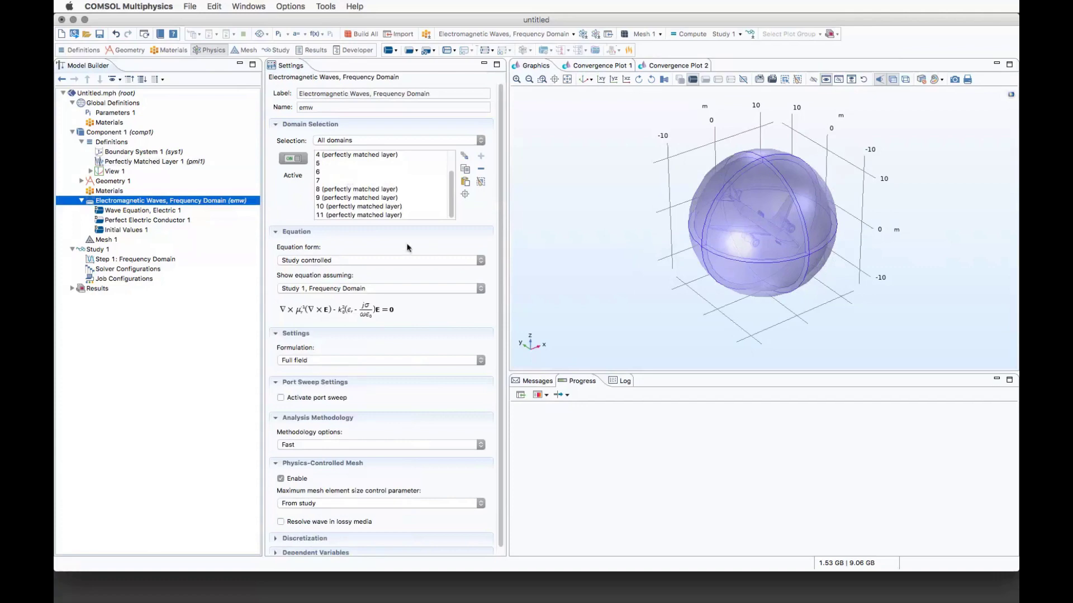
{"action": "right_click", "coordinate": [139, 202]}
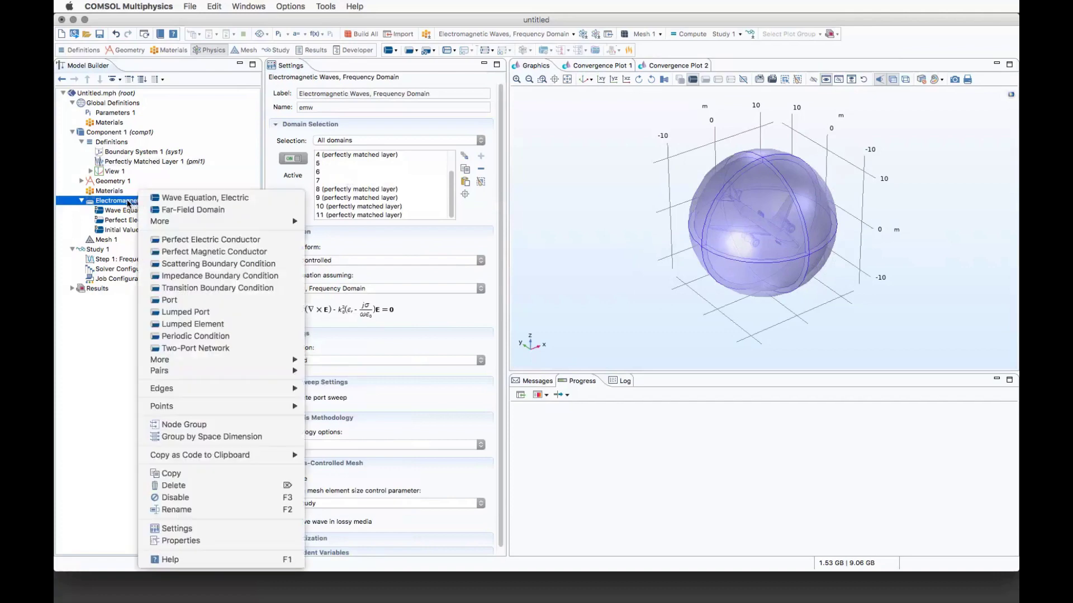
{"action": "left_click", "coordinate": [128, 203]}
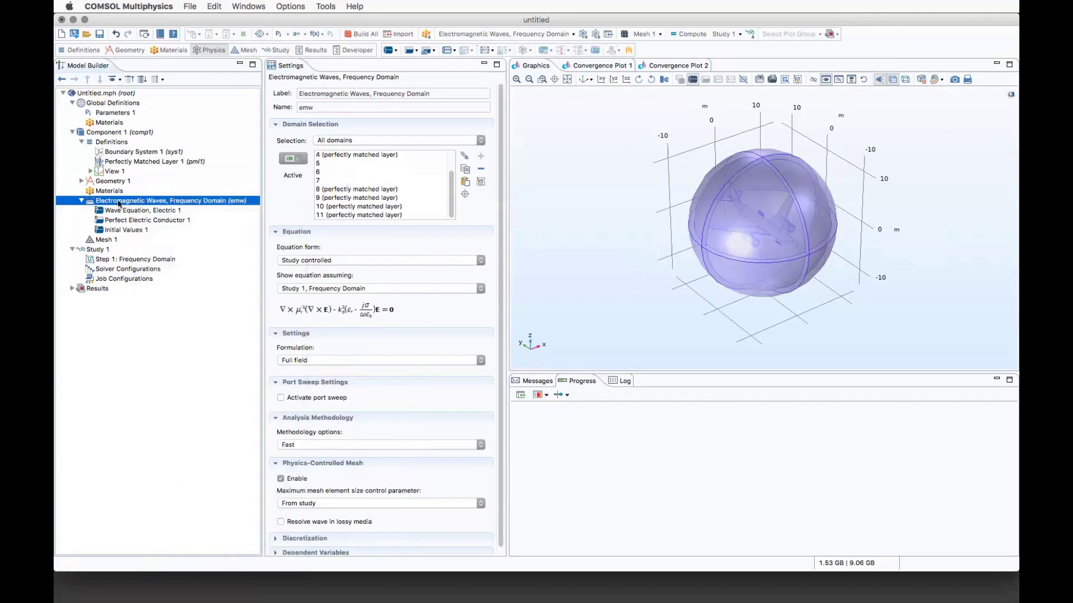
{"action": "right_click", "coordinate": [118, 201]}
{"action": "left_click", "coordinate": [168, 277]}
{"action": "right_click", "coordinate": [149, 242]}
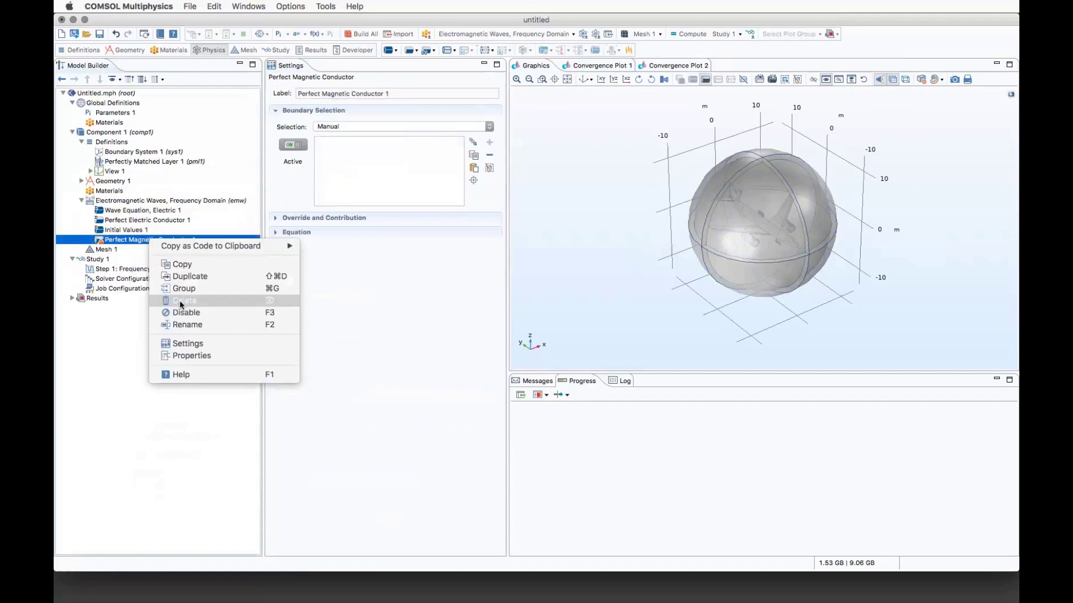
{"action": "left_click", "coordinate": [180, 300]}
{"action": "left_click", "coordinate": [559, 313]}
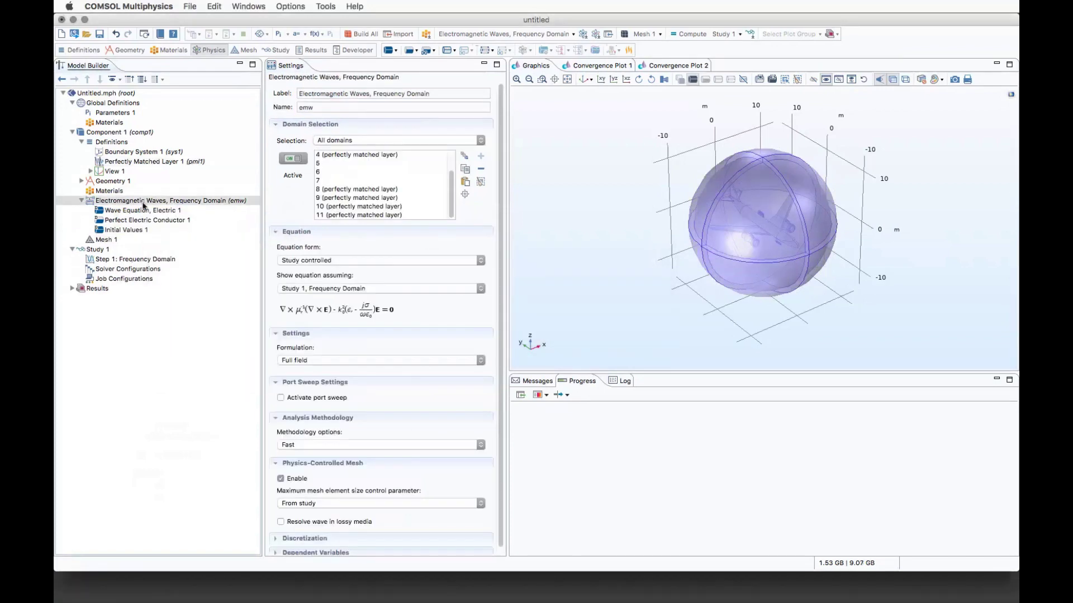
Add a second Perfect Electric Conductor on boundaries 123 and 131, the two antenna traces, and display the geometry in wireframe
{"action": "right_click", "coordinate": [144, 202]}
{"action": "left_click", "coordinate": [194, 239]}
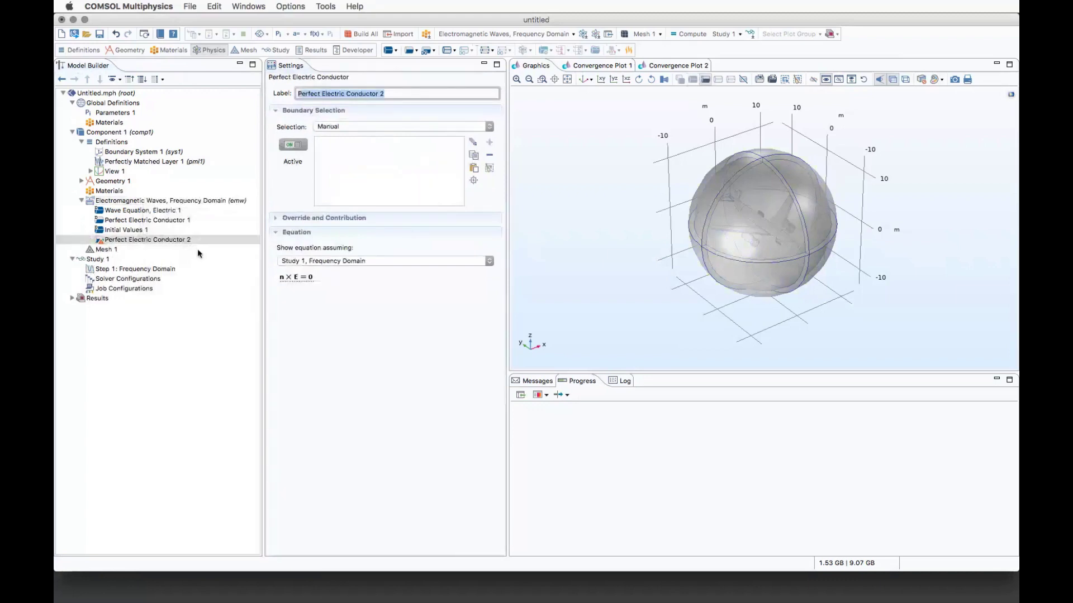
{"action": "left_click", "coordinate": [474, 168]}
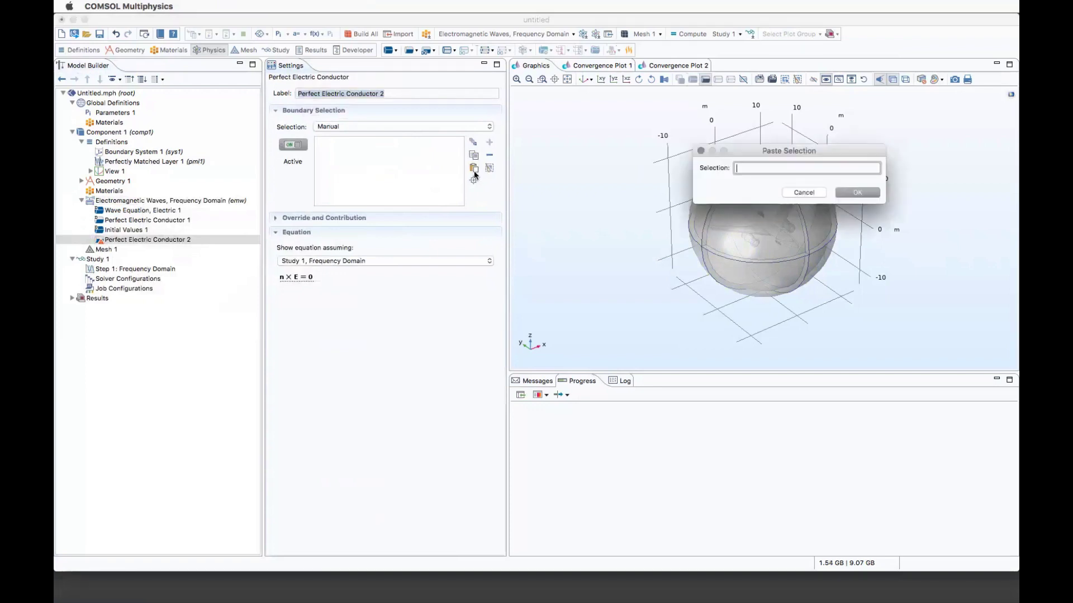
{"action": "type", "text": "123 131"}
{"action": "left_click", "coordinate": [858, 193]}
{"action": "left_click", "coordinate": [474, 180]}
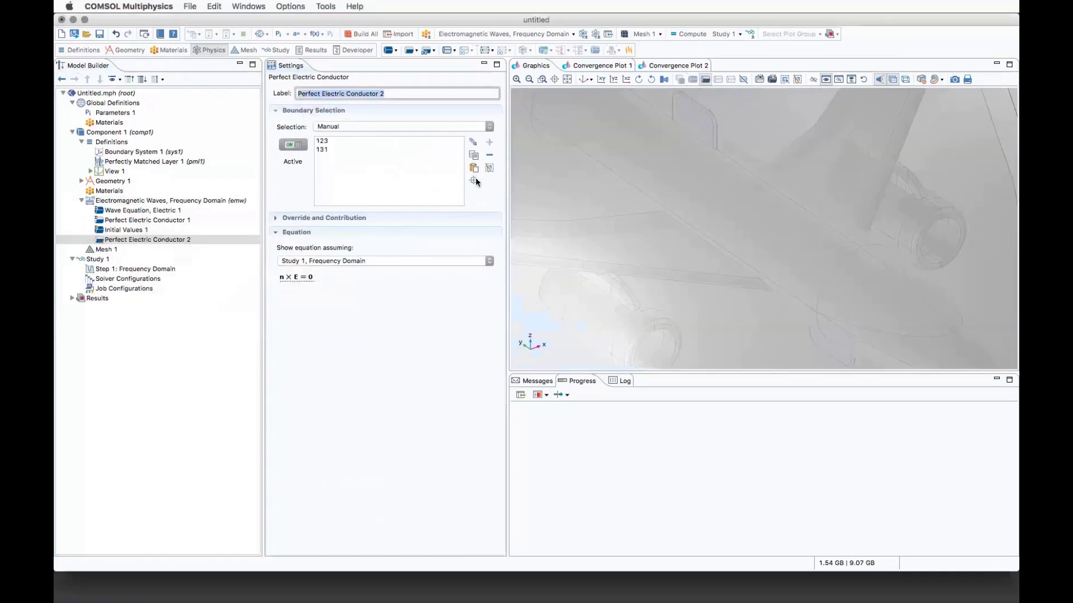
{"action": "left_click", "coordinate": [892, 80]}
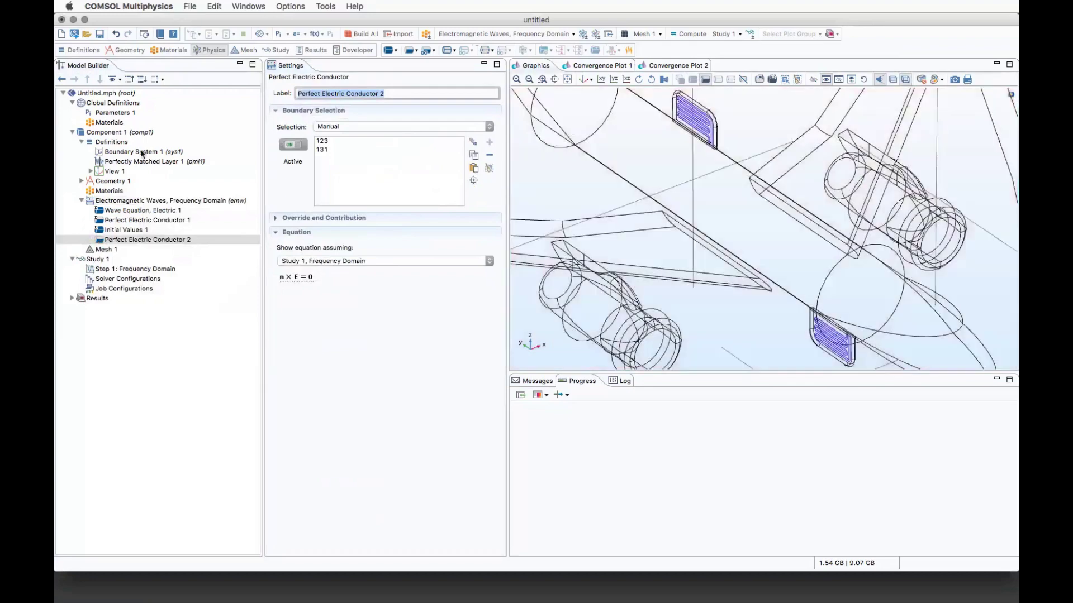
Compare the boundary selections of Perfect Electric Conductor 1 and 2, and examine the meandered antenna trace on the fuselage up close
{"action": "left_click", "coordinate": [163, 212]}
{"action": "left_click", "coordinate": [150, 241]}
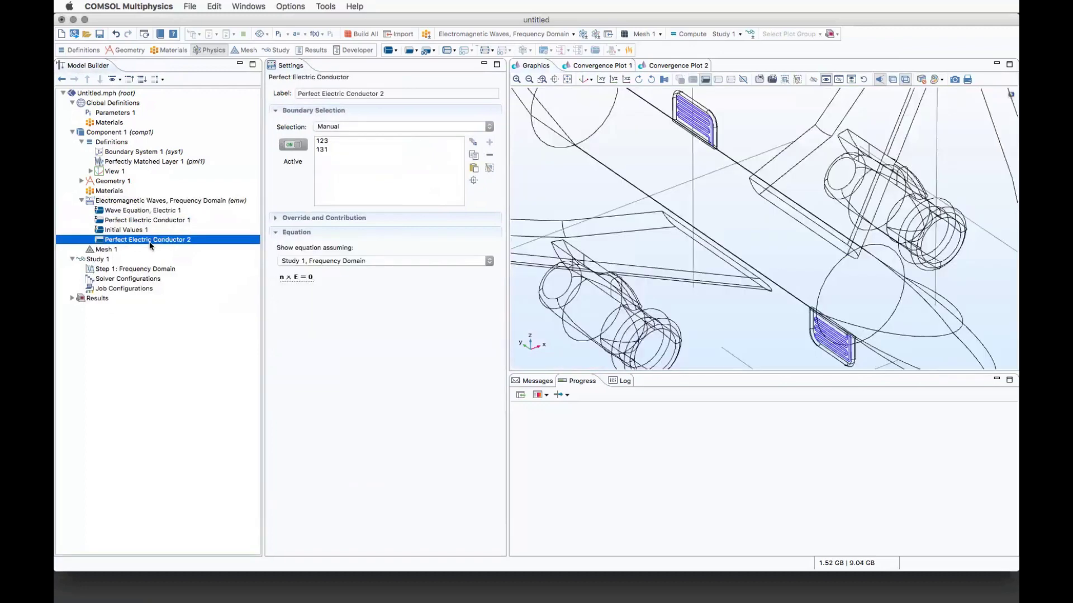
{"action": "left_click", "coordinate": [151, 221]}
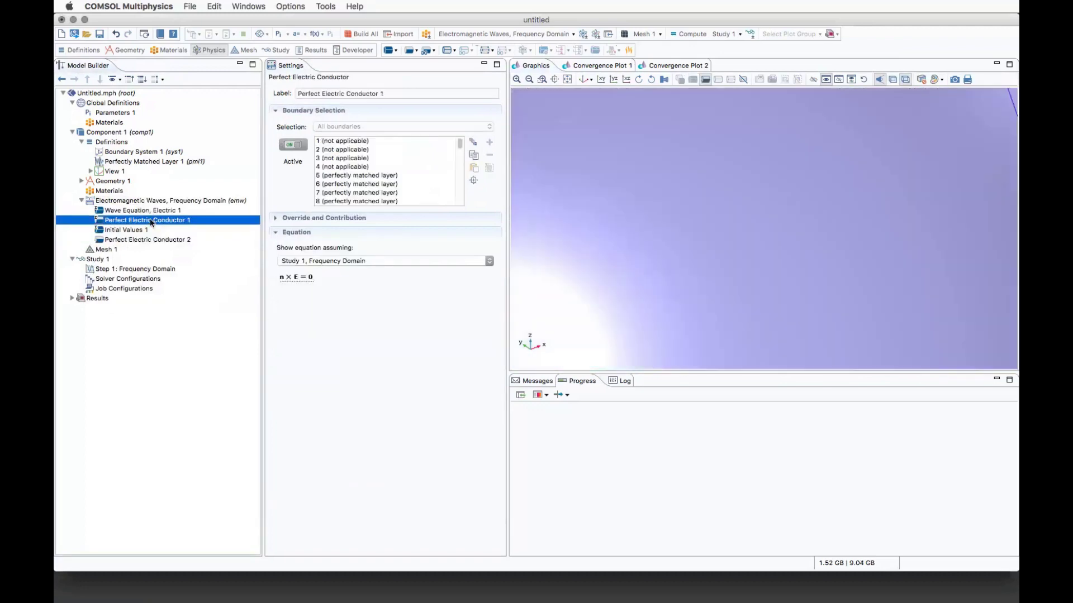
{"action": "left_click", "coordinate": [150, 240]}
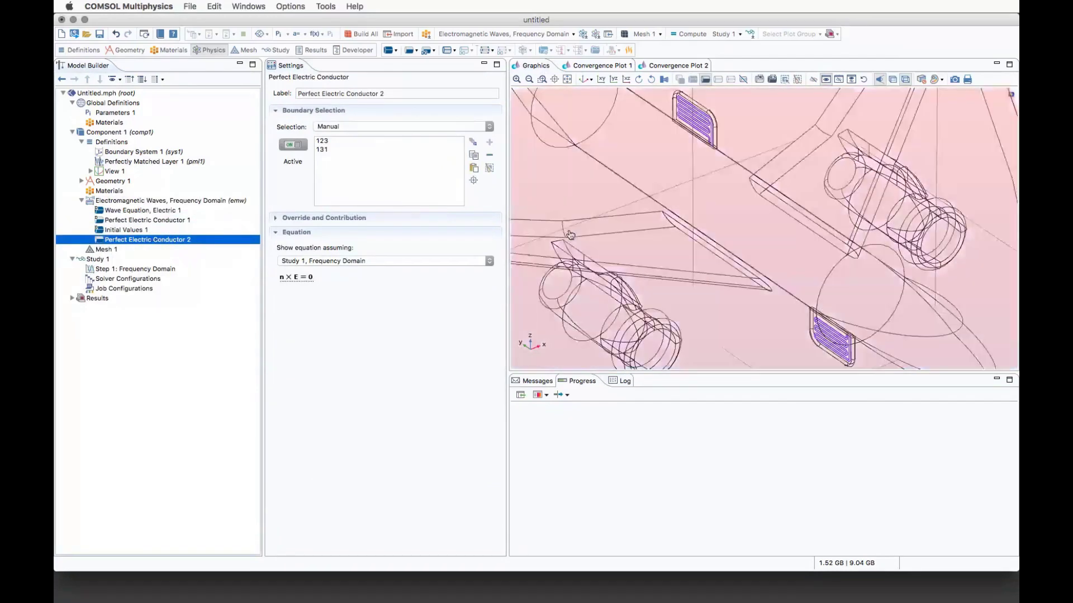
{"action": "mouse_move", "coordinate": [602, 234]}
{"action": "left_mouse_down"}
{"action": "mouse_move", "coordinate": [622, 213]}
{"action": "mouse_move", "coordinate": [610, 225]}
{"action": "left_mouse_up"}
{"action": "scroll", "coordinate": [610, 225], "scroll_direction": "up", "scroll_amount": 3}
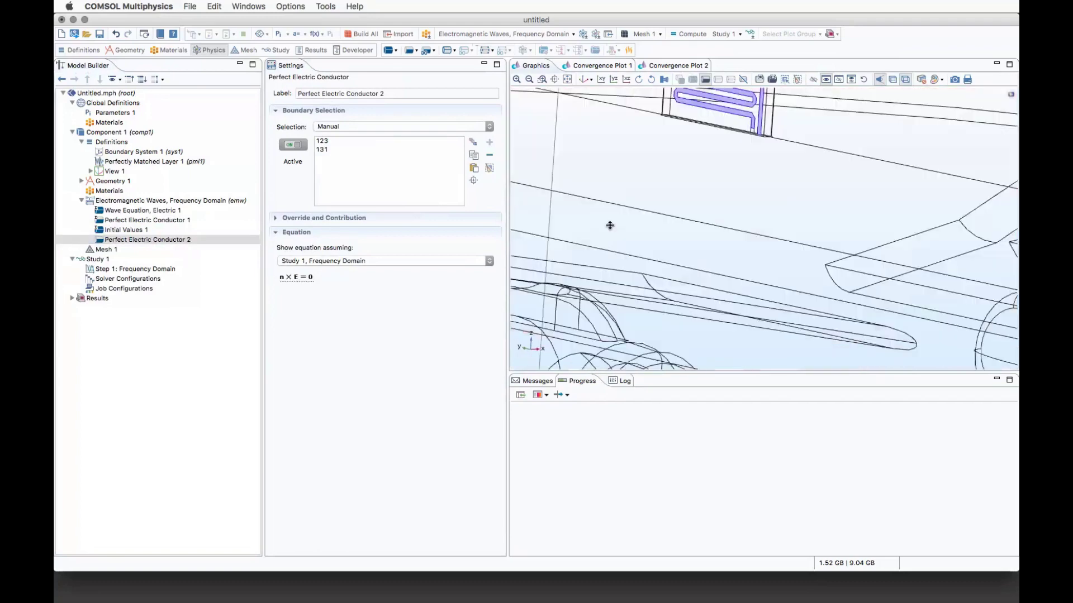
{"action": "scroll", "coordinate": [610, 225], "scroll_direction": "down", "scroll_amount": 2}
{"action": "scroll", "coordinate": [606, 223], "scroll_direction": "up", "scroll_amount": 4}
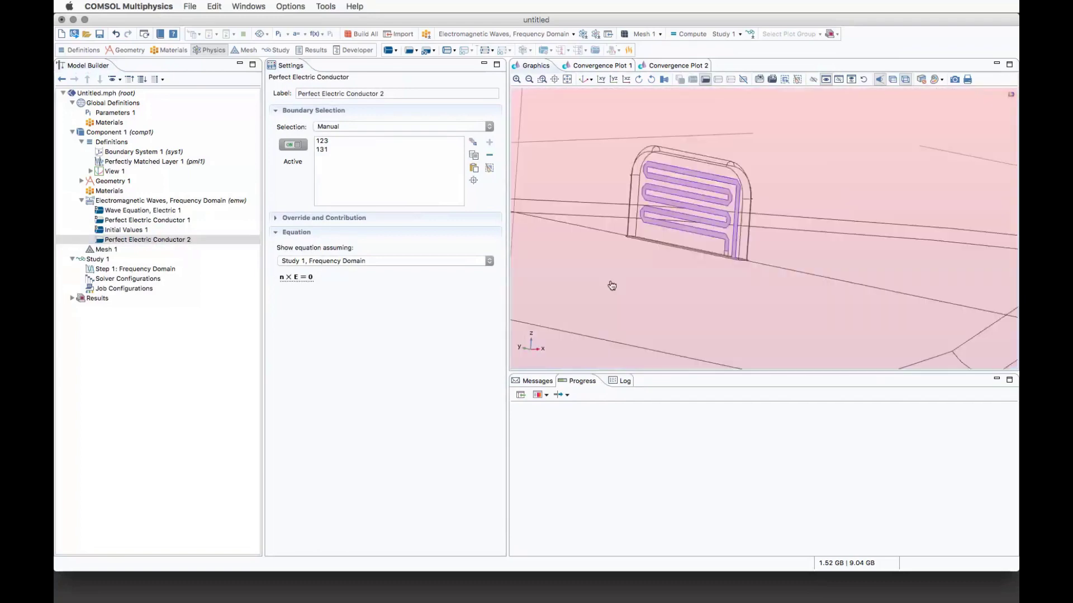
Examine the meandered antenna traces above and below the fuselage up close in the wireframe geometry
{"action": "scroll", "coordinate": [612, 286], "scroll_direction": "up", "scroll_amount": 5}
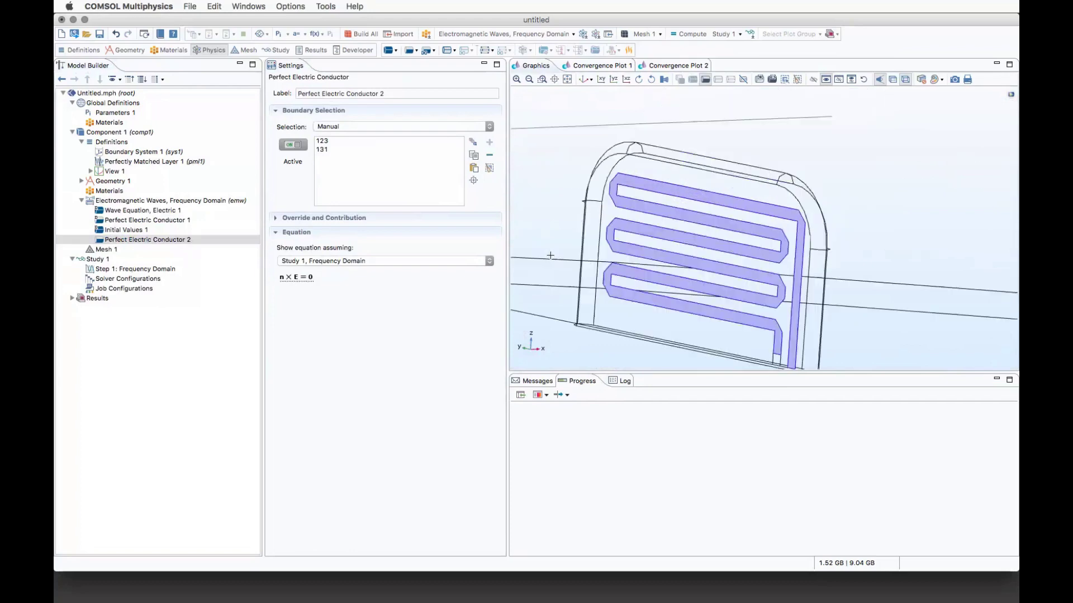
{"action": "right_click_drag", "start_coordinate": [793, 352], "coordinate": [642, 189]}
{"action": "right_click_drag", "start_coordinate": [754, 346], "coordinate": [648, 148]}
{"action": "right_click_drag", "start_coordinate": [838, 347], "coordinate": [578, 215]}
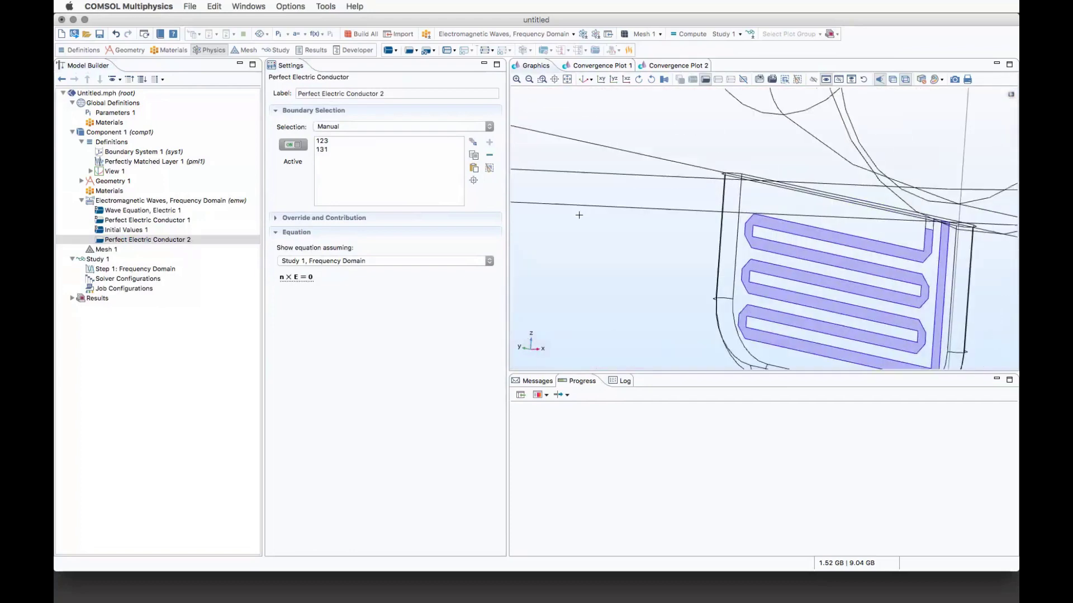
{"action": "left_click", "coordinate": [580, 81]}
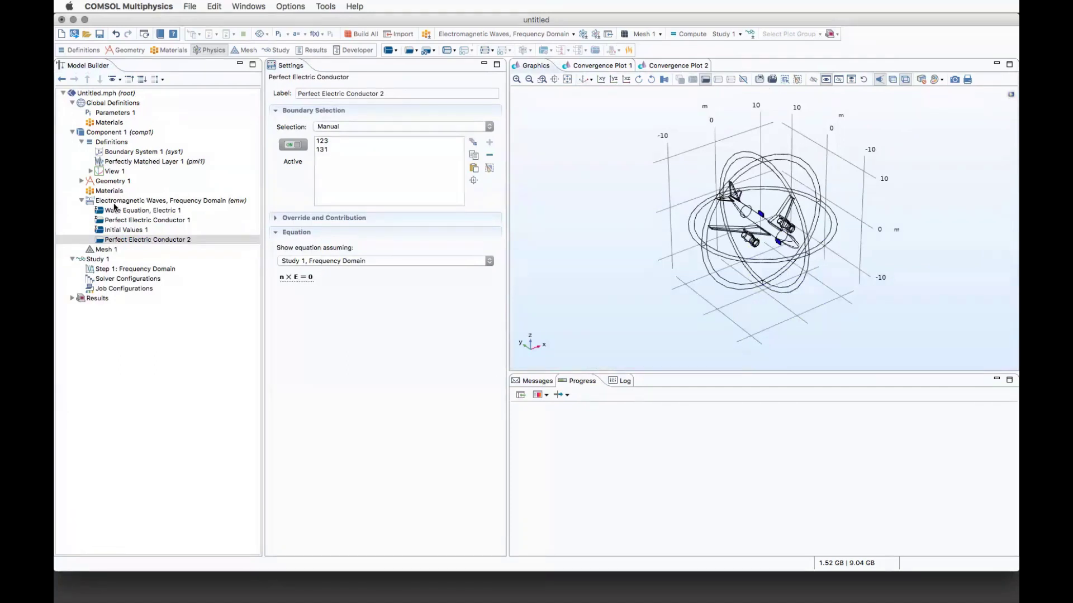
Review the physics domain selection and inspect the upper antenna trace in Perfect Electric Conductor 2 up close
{"action": "left_click", "coordinate": [114, 203]}
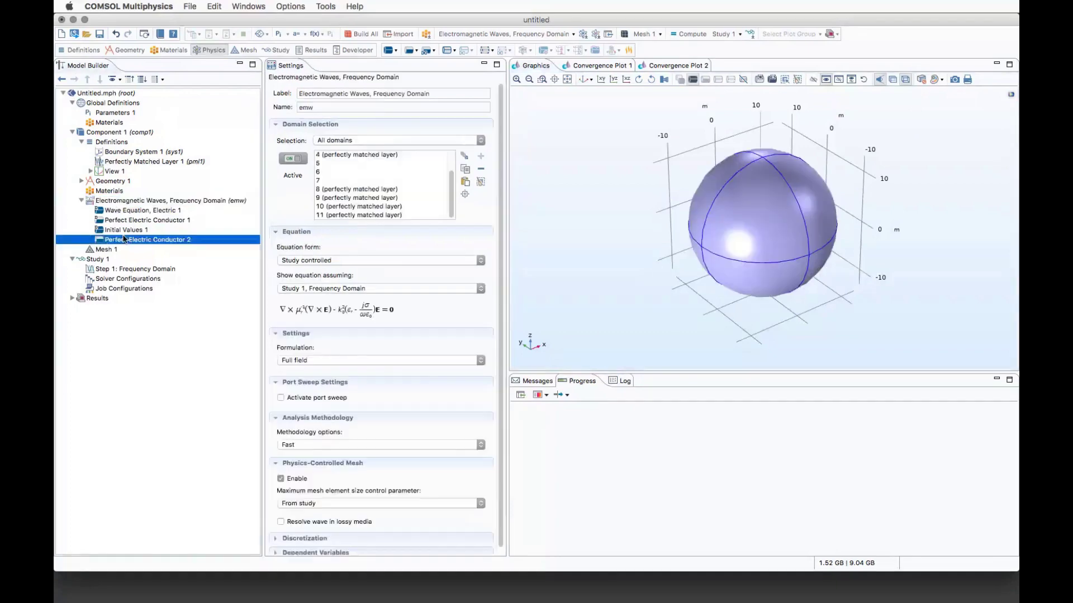
{"action": "left_click", "coordinate": [145, 240]}
{"action": "left_click", "coordinate": [518, 80]}
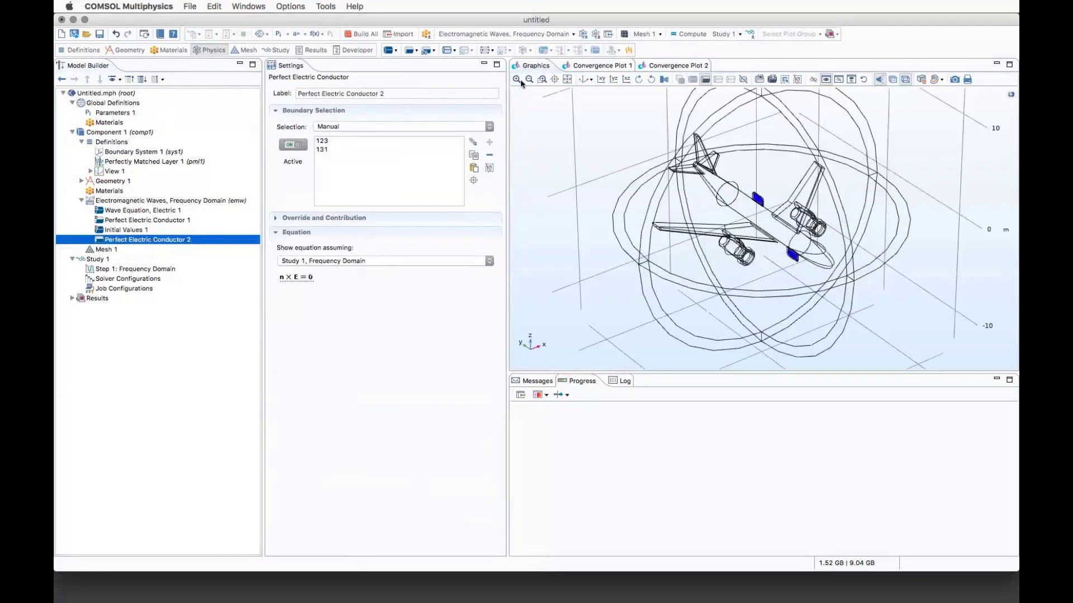
{"action": "left_click", "coordinate": [517, 79]}
{"action": "left_click", "coordinate": [516, 79]}
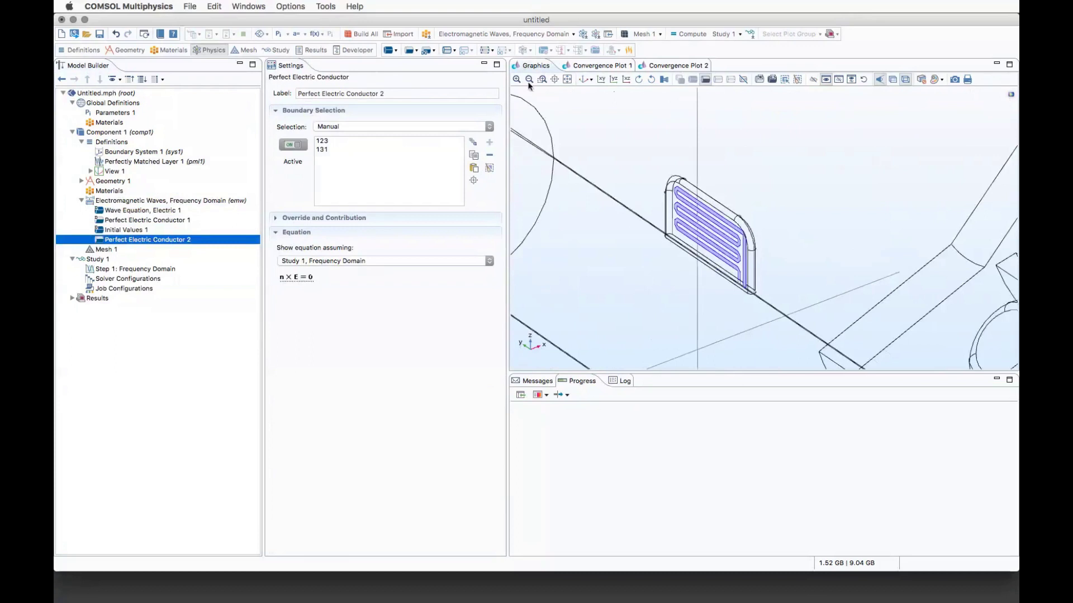
{"action": "left_click", "coordinate": [514, 79]}
{"action": "right_click_drag", "start_coordinate": [657, 133], "coordinate": [737, 129]}
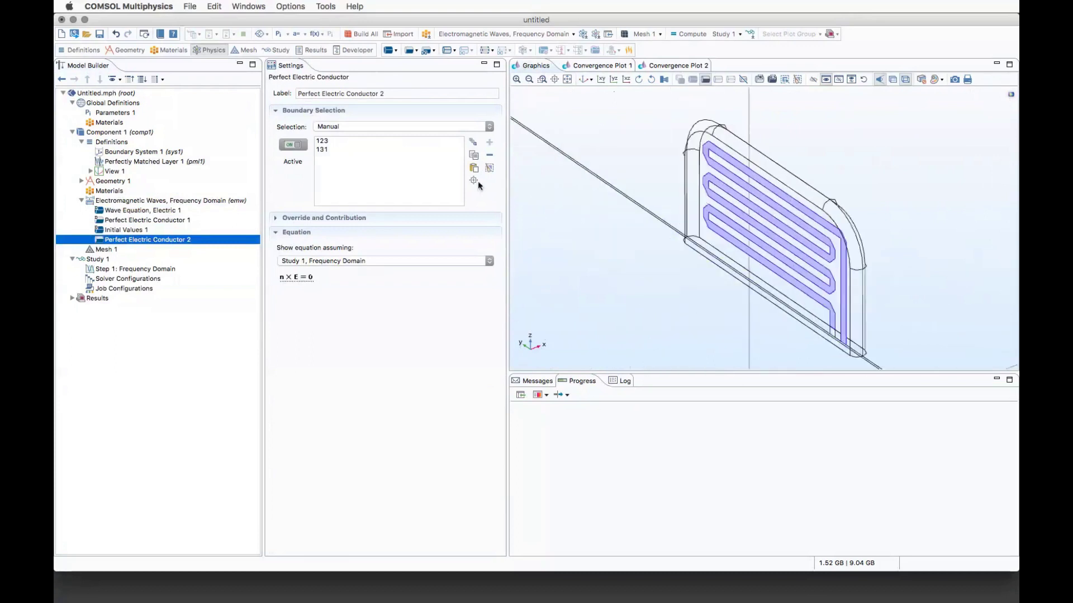
Remove boundary 131 from Perfect Electric Conductor 2 and add it back by picking the upper antenna trace
{"action": "left_click", "coordinate": [360, 141]}
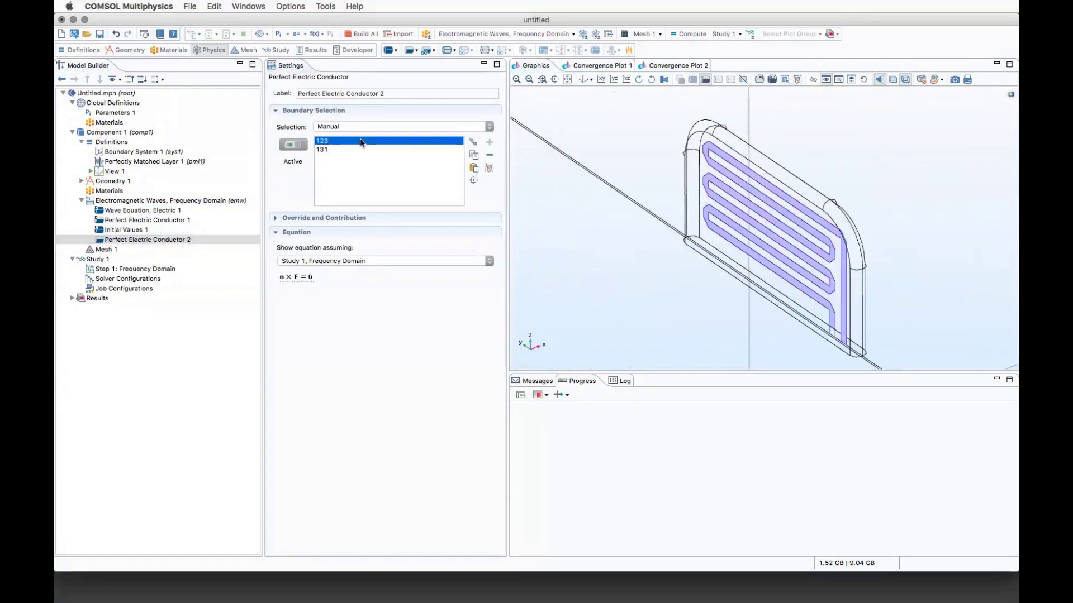
{"action": "left_click", "coordinate": [490, 155]}
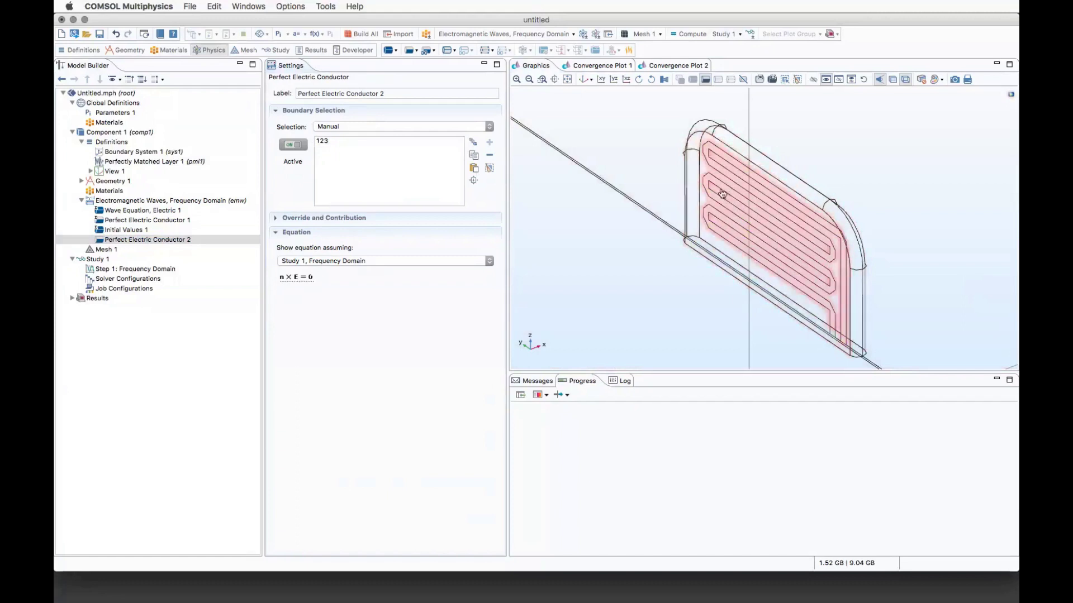
{"action": "left_click", "coordinate": [722, 193]}
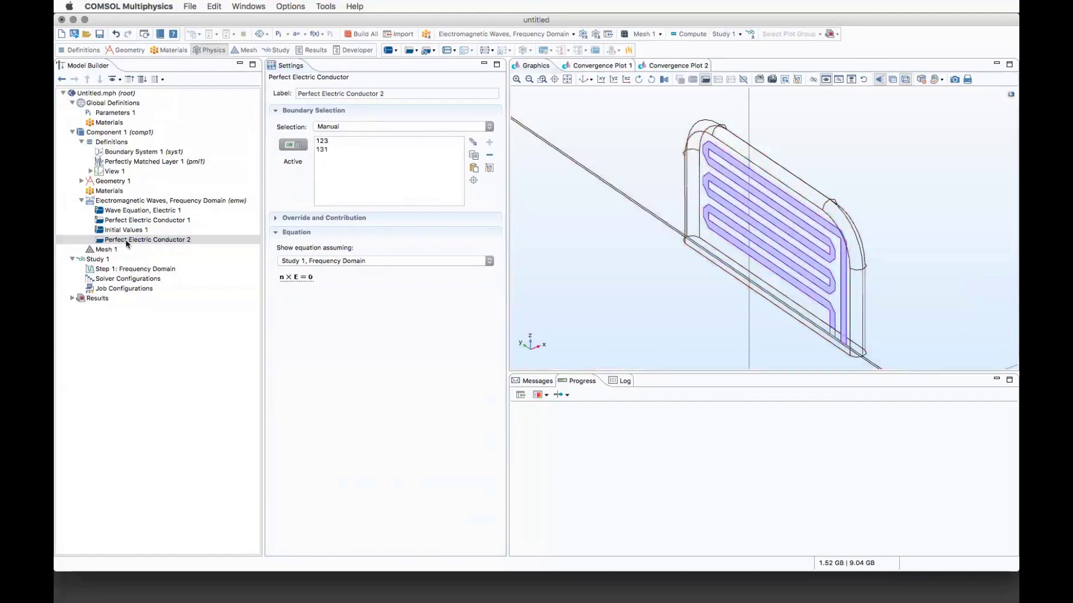
Add a port to Electromagnetic Waves, Frequency Domain on boundary 132, the small feed face at the base of the upper antenna trace
{"action": "left_click", "coordinate": [578, 81]}
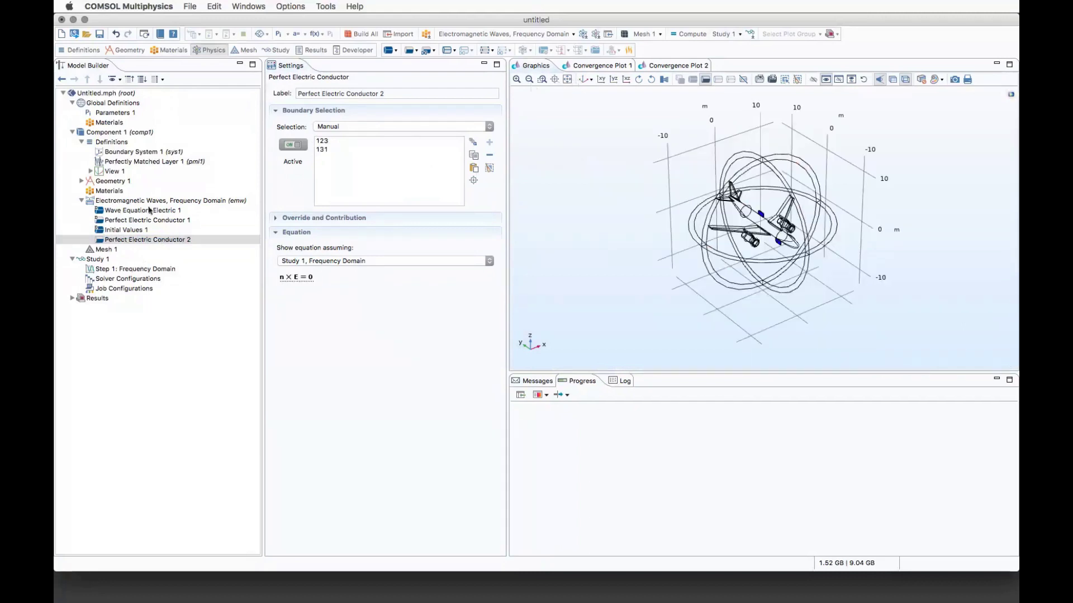
{"action": "left_click", "coordinate": [150, 201]}
{"action": "right_click", "coordinate": [152, 202]}
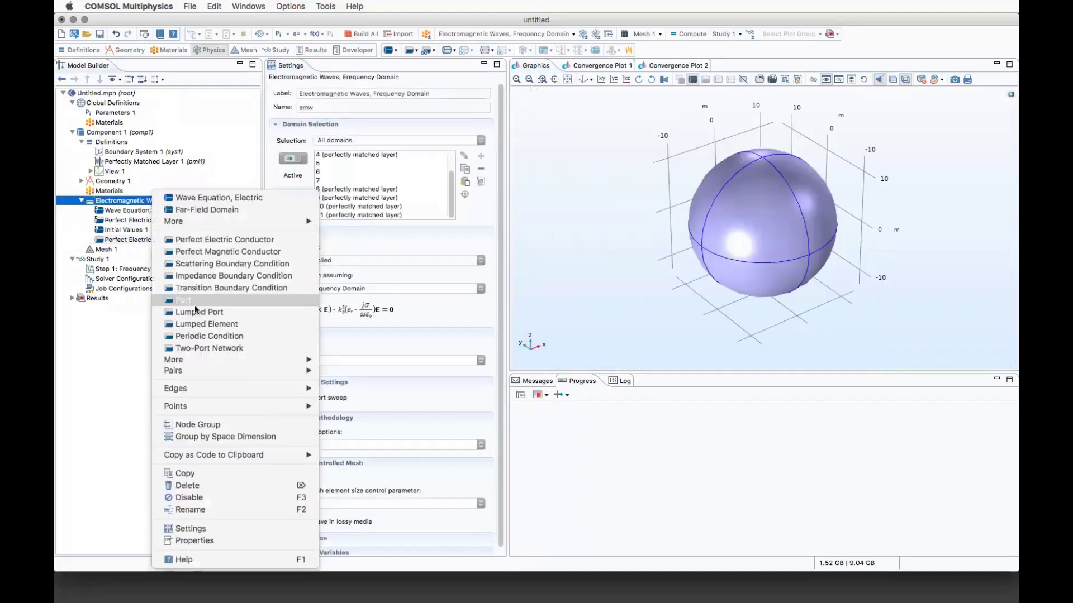
{"action": "left_click", "coordinate": [193, 302]}
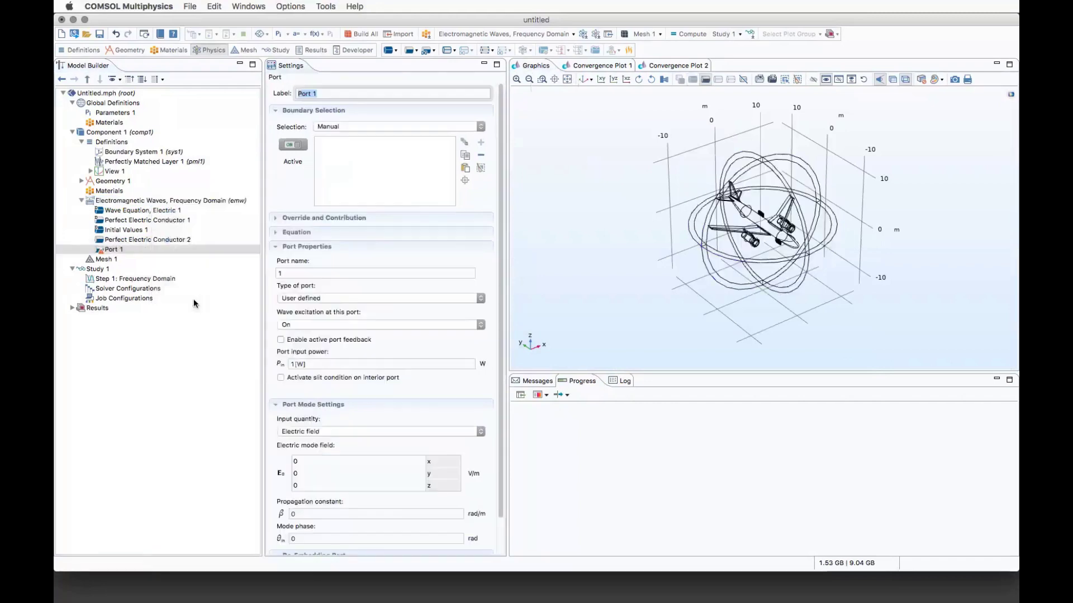
{"action": "left_click", "coordinate": [516, 80]}
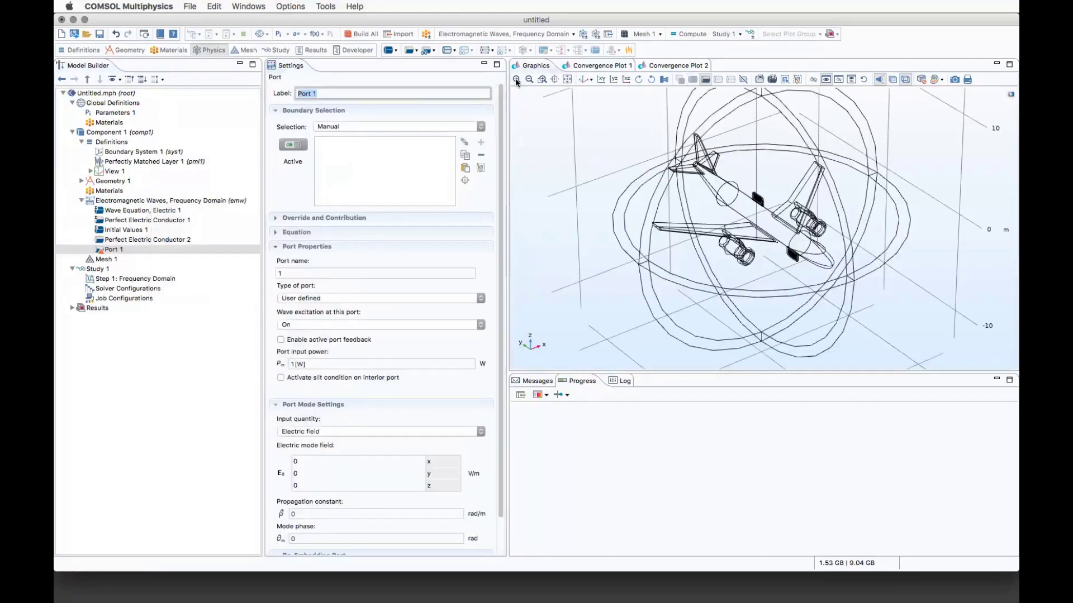
{"action": "left_click", "coordinate": [516, 79]}
{"action": "left_click", "coordinate": [516, 80]}
{"action": "scroll", "coordinate": [724, 133], "scroll_direction": "down", "scroll_amount": 5}
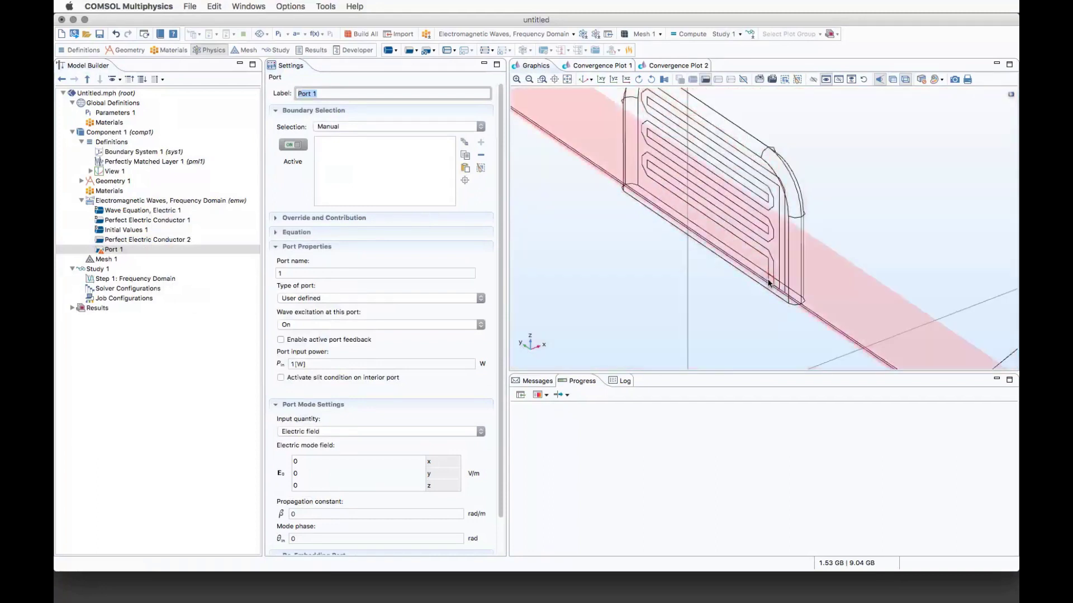
{"action": "left_click", "coordinate": [768, 283]}
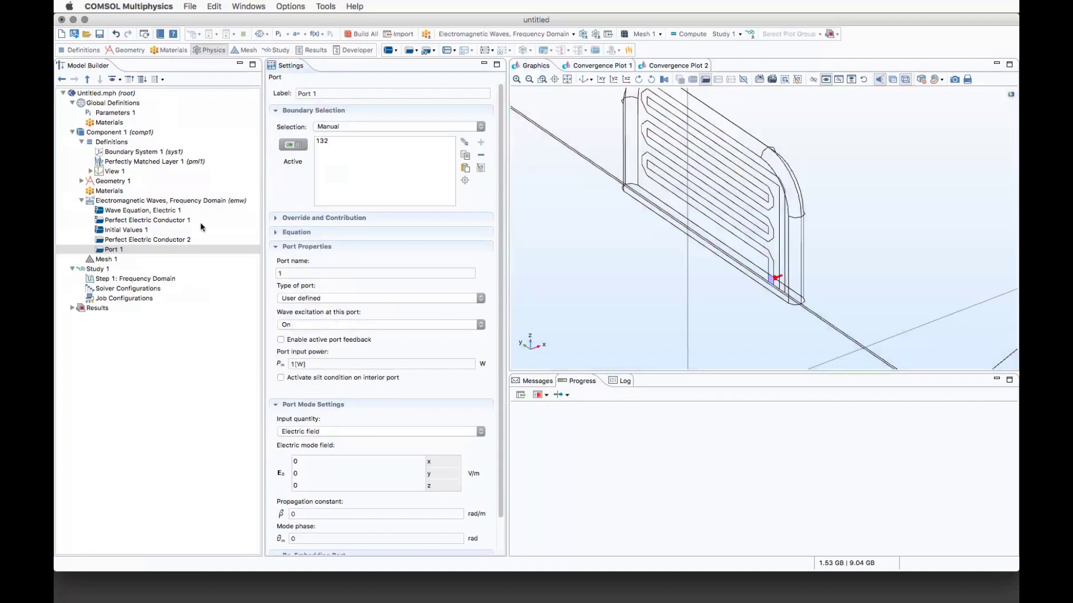
Add a second port on boundary 124, the small feed face where the lower antenna trace meets the fuselage
{"action": "right_click", "coordinate": [142, 203]}
{"action": "left_click", "coordinate": [179, 301]}
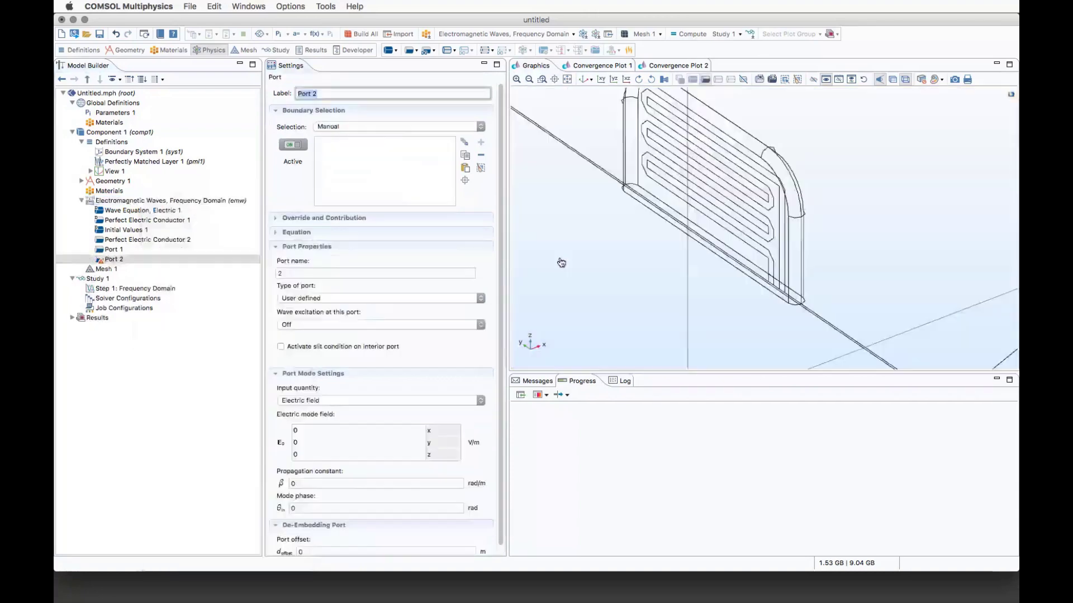
{"action": "left_click", "coordinate": [528, 78]}
{"action": "left_click", "coordinate": [528, 78]}
{"action": "left_click_drag", "start_coordinate": [697, 225], "coordinate": [564, 41]}
{"action": "scroll", "coordinate": [780, 175], "scroll_direction": "up", "scroll_amount": 8}
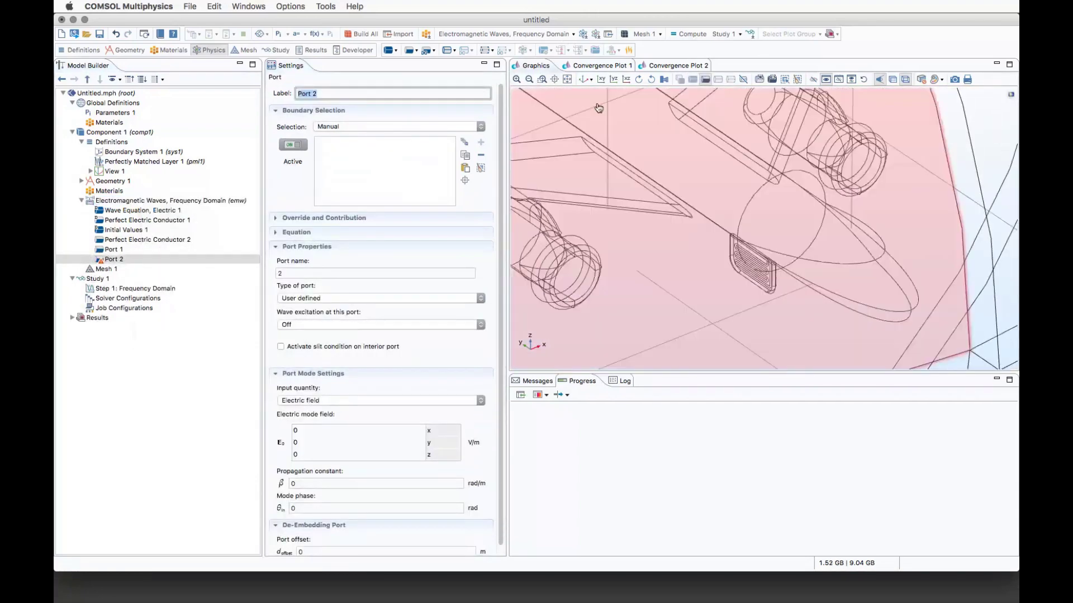
{"action": "scroll", "coordinate": [780, 175], "scroll_direction": "up", "scroll_amount": 3}
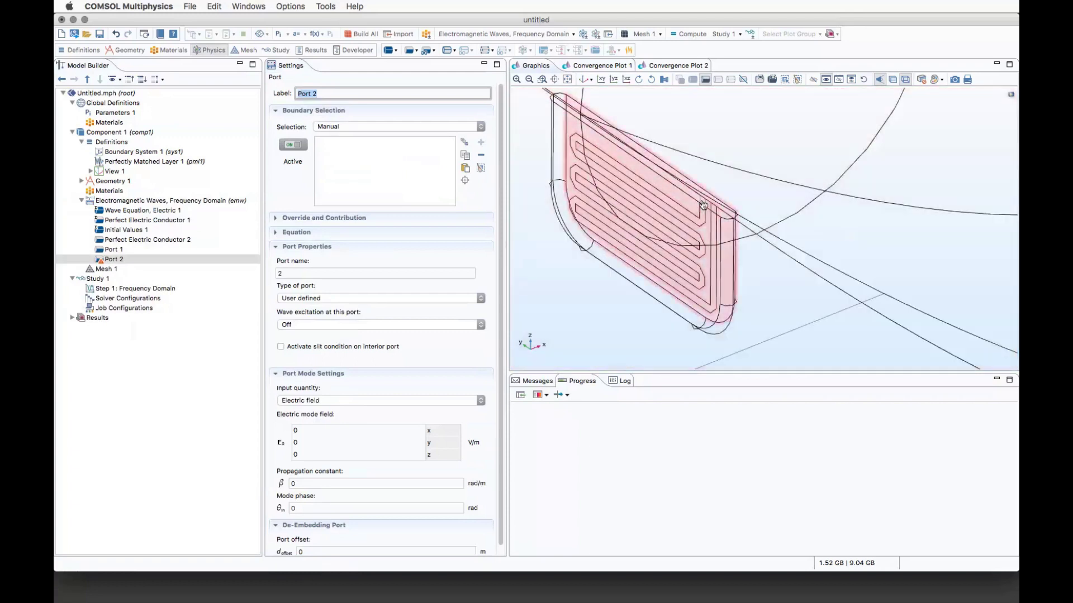
{"action": "left_click", "coordinate": [518, 80]}
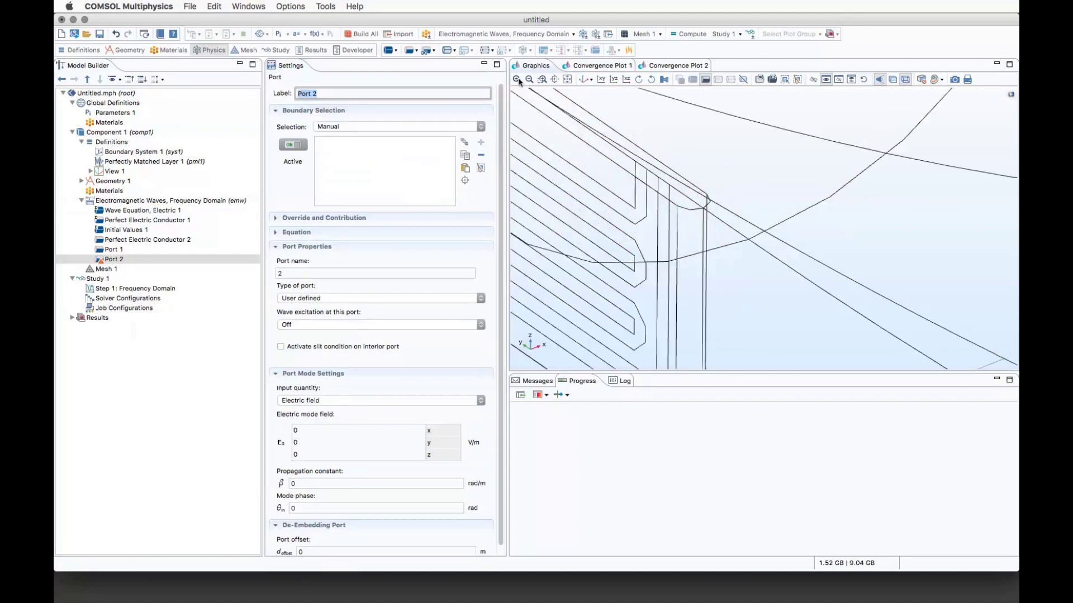
{"action": "left_click", "coordinate": [643, 175]}
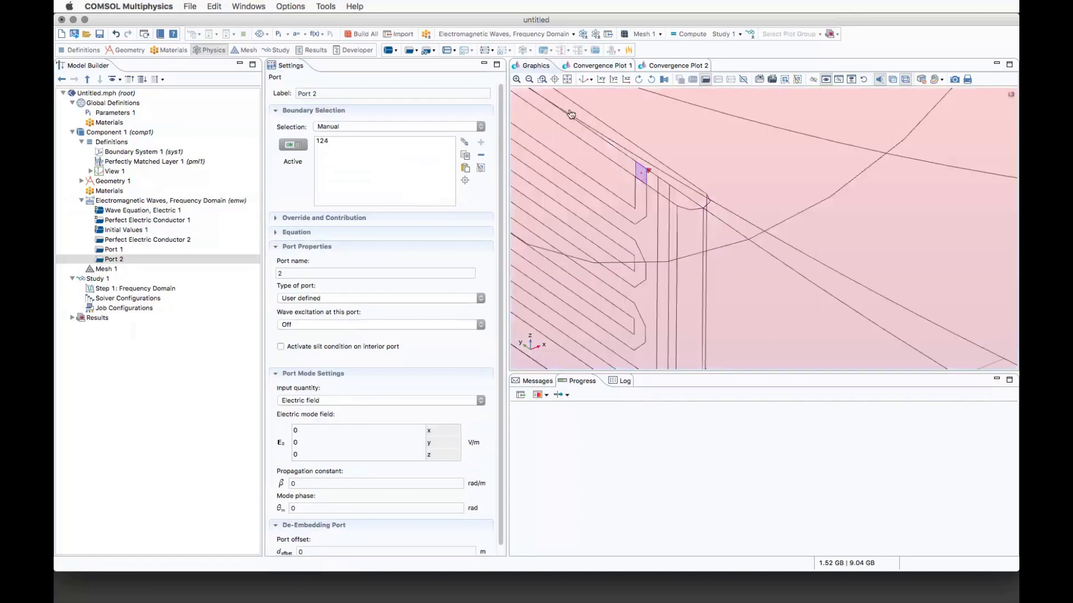
Add a Far-Field Domain to Electromagnetic Waves, Frequency Domain and highlight its domain 5 in the full geometry
{"action": "left_click", "coordinate": [568, 80]}
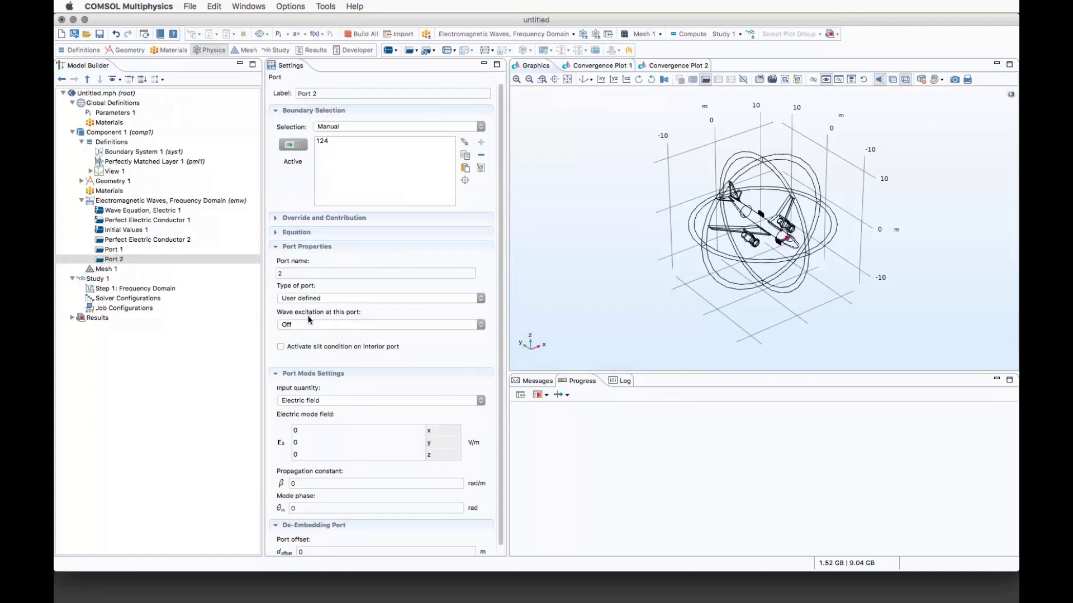
{"action": "right_click", "coordinate": [133, 203]}
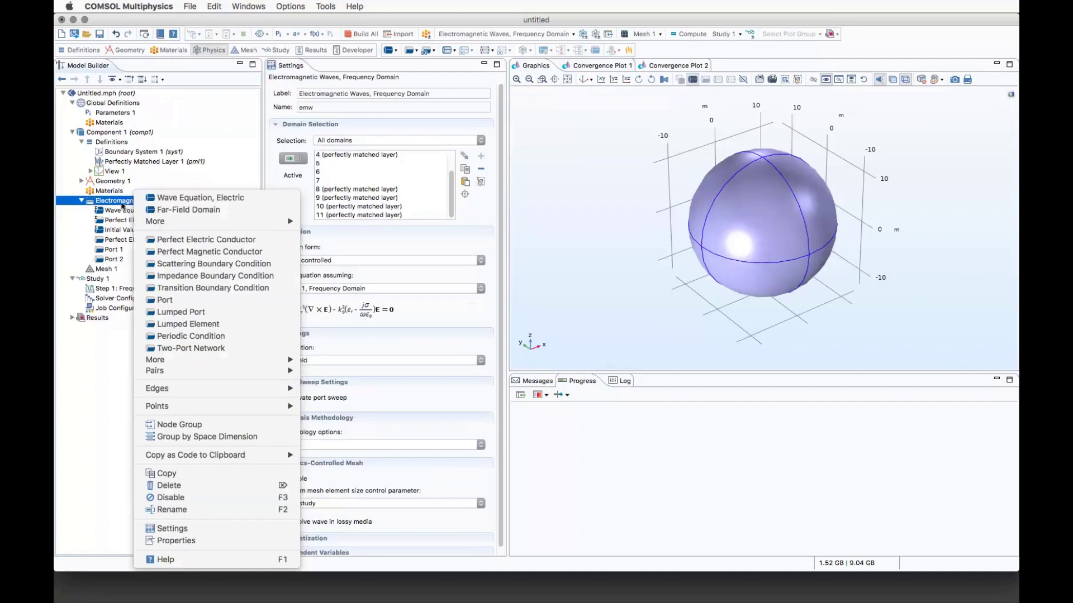
{"action": "left_click", "coordinate": [169, 210]}
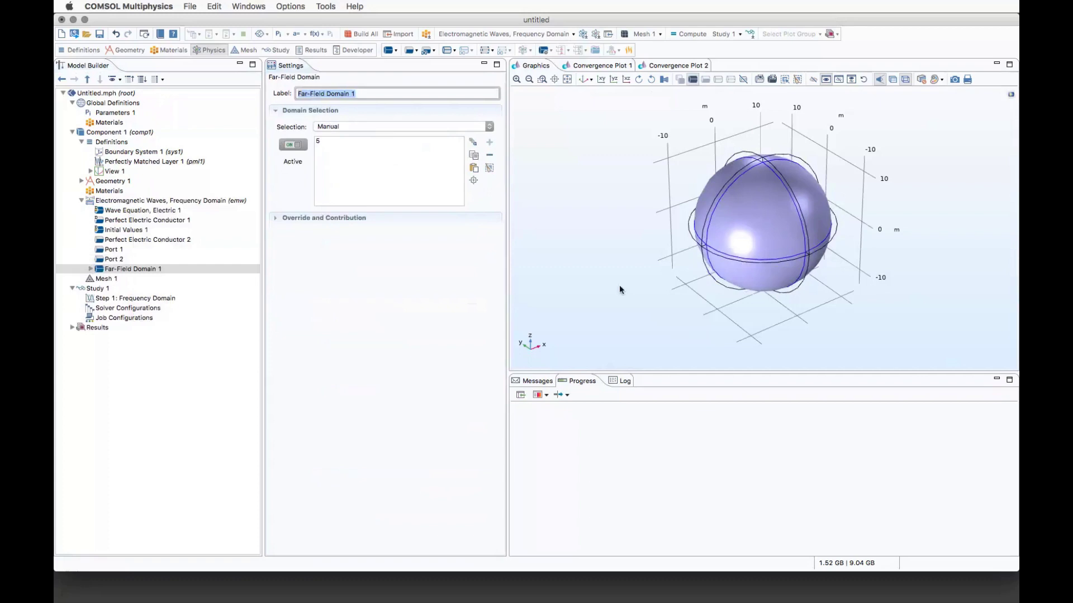
{"action": "left_click", "coordinate": [330, 142]}
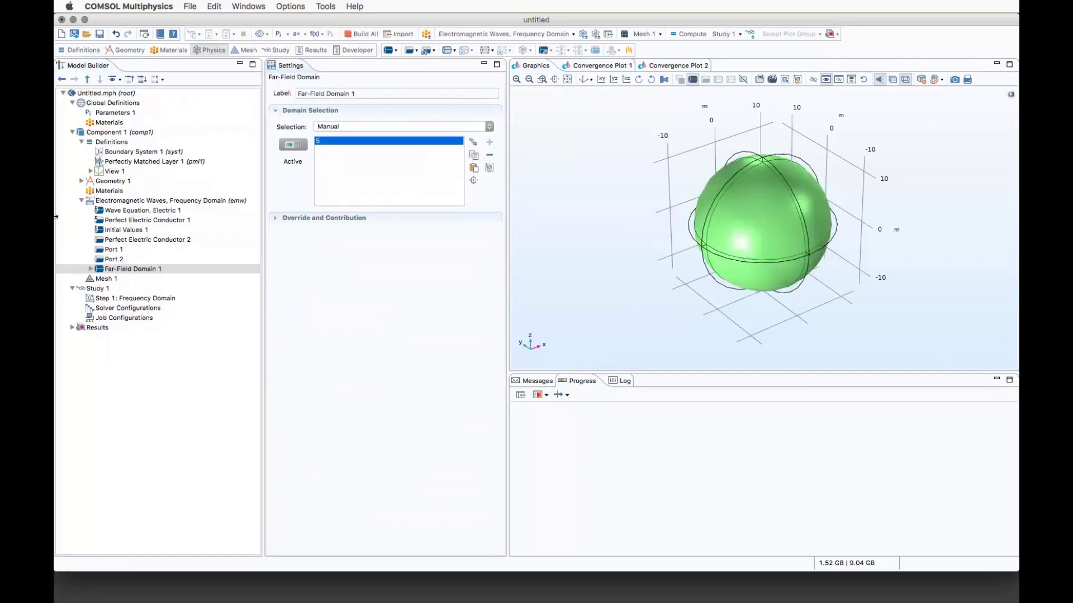
Inspect the Far-Field Calculation's boundary selection around the inner sphere and its far-field variable name
{"action": "left_click", "coordinate": [90, 268]}
{"action": "left_click", "coordinate": [143, 278]}
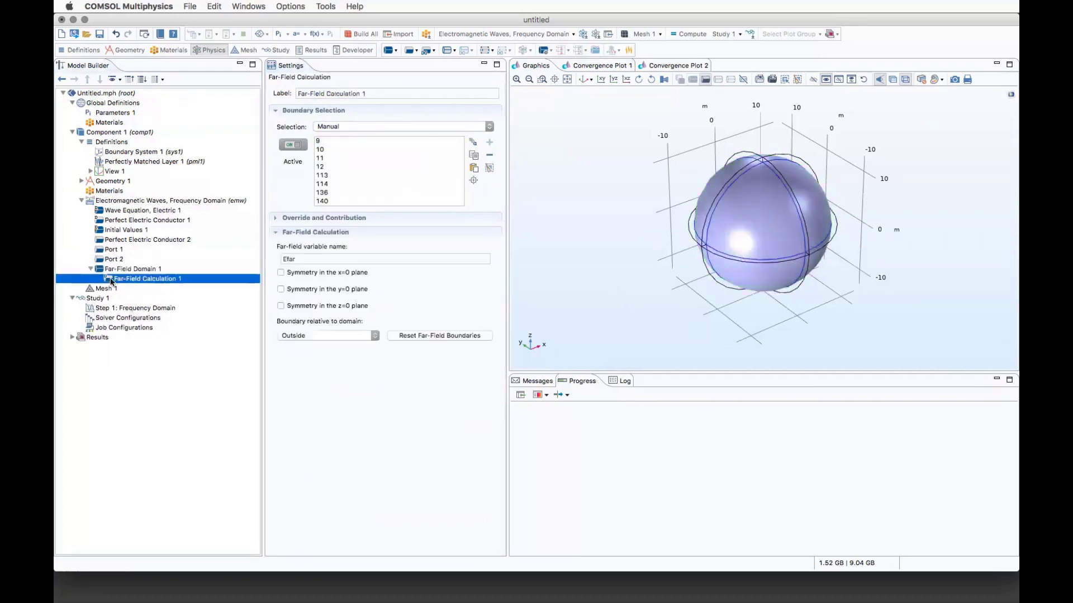
{"action": "left_click_drag", "start_coordinate": [625, 270], "coordinate": [593, 220]}
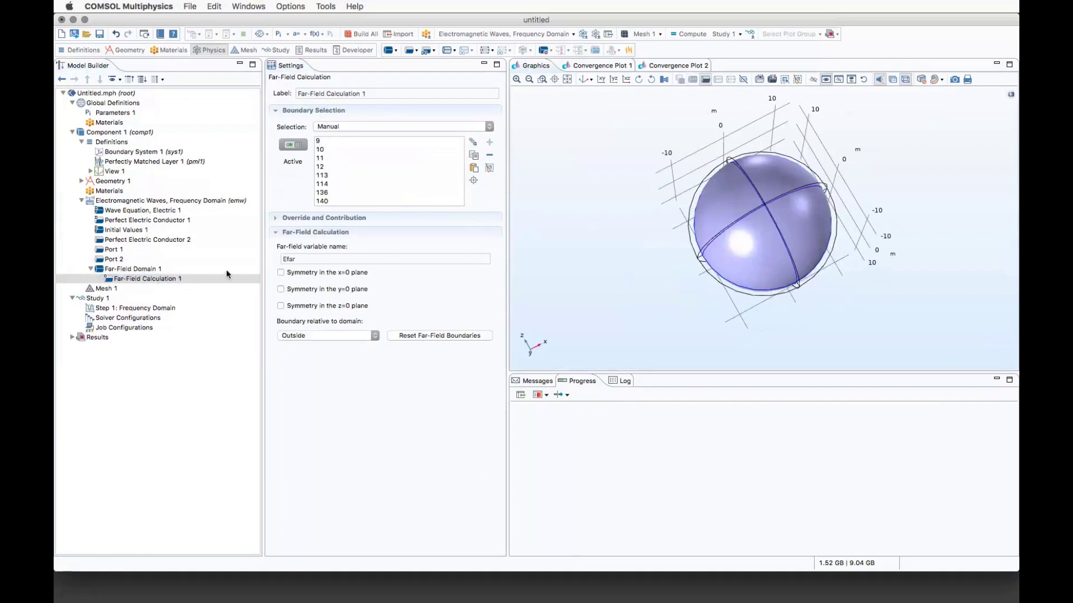
{"action": "left_click", "coordinate": [300, 262]}
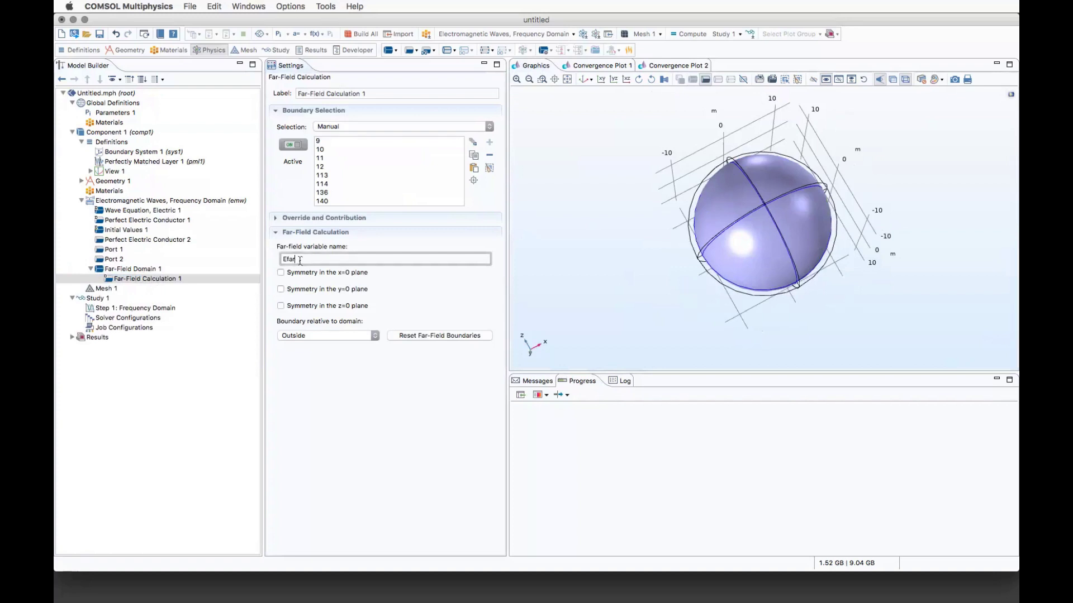
Add the built-in Air material to the global materials and open the material overview of Component 1
{"action": "right_click", "coordinate": [112, 194]}
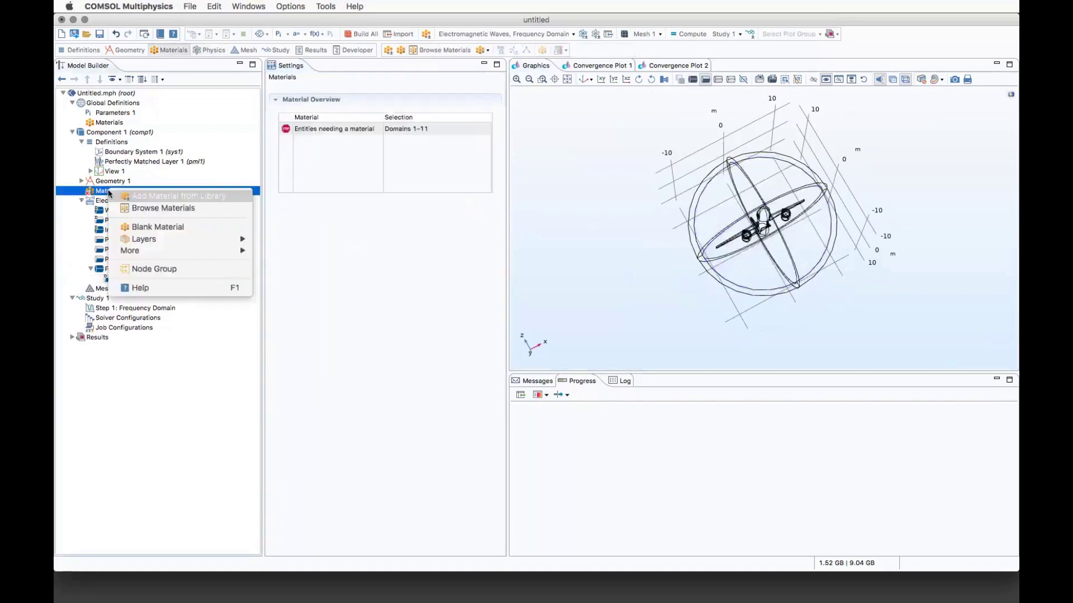
{"action": "left_click", "coordinate": [180, 209]}
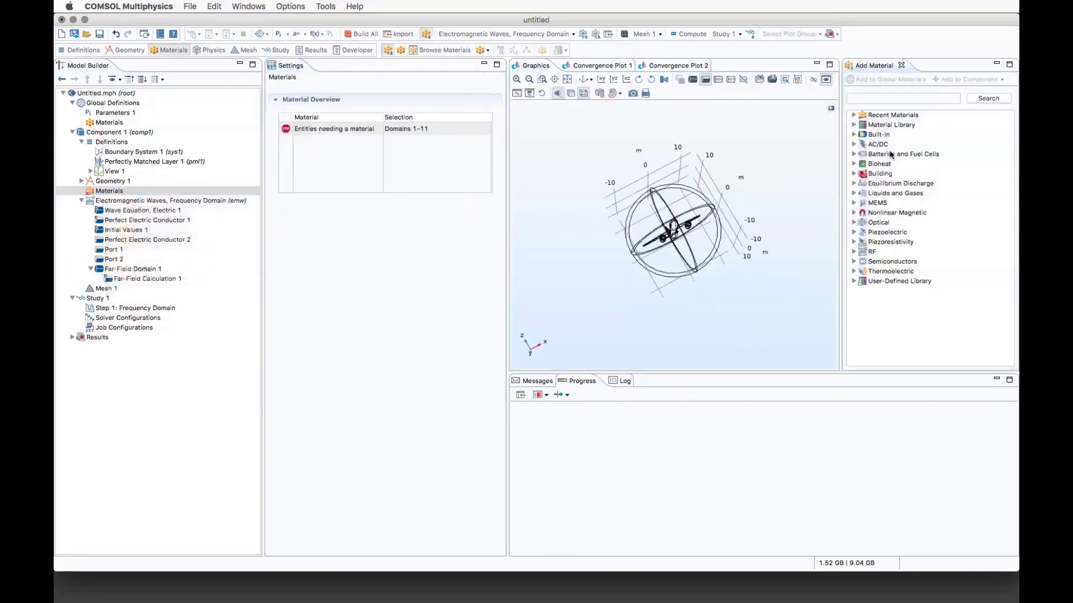
{"action": "left_click", "coordinate": [853, 134]}
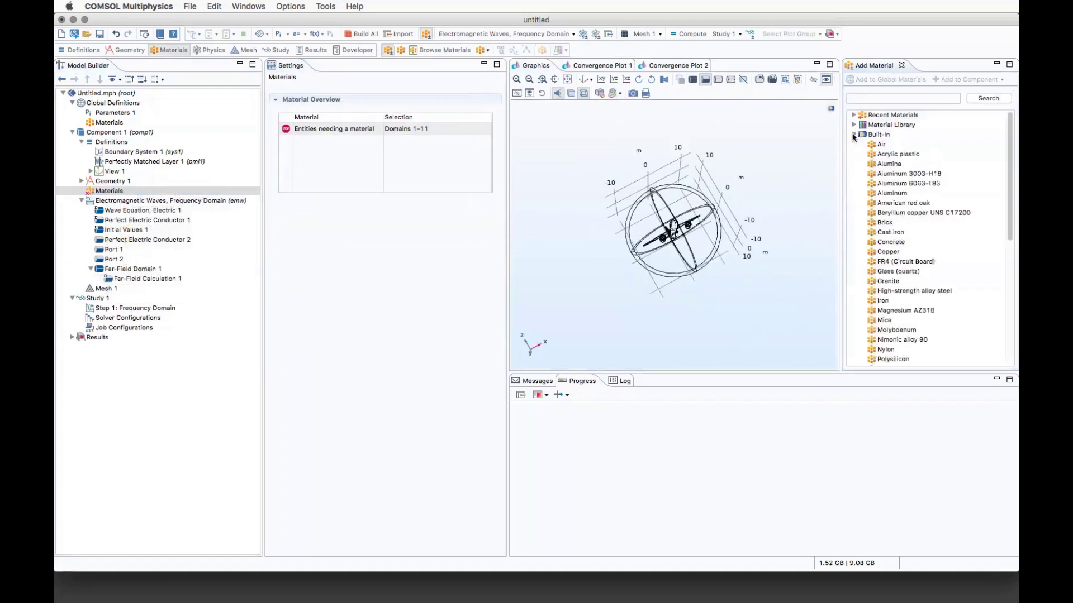
{"action": "left_click", "coordinate": [881, 146]}
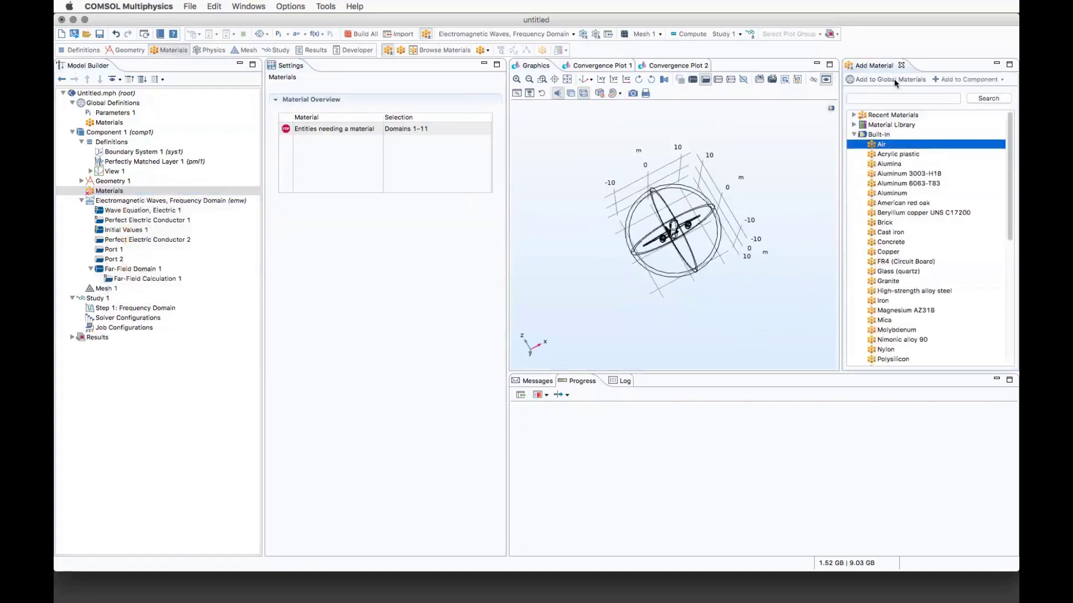
{"action": "left_click", "coordinate": [894, 80]}
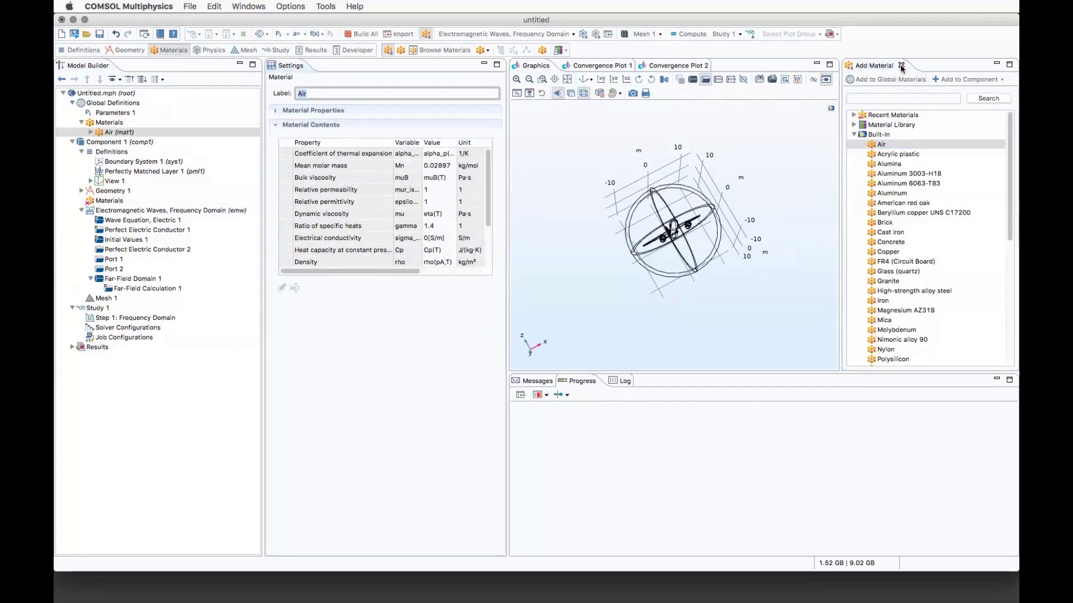
{"action": "left_click", "coordinate": [901, 66]}
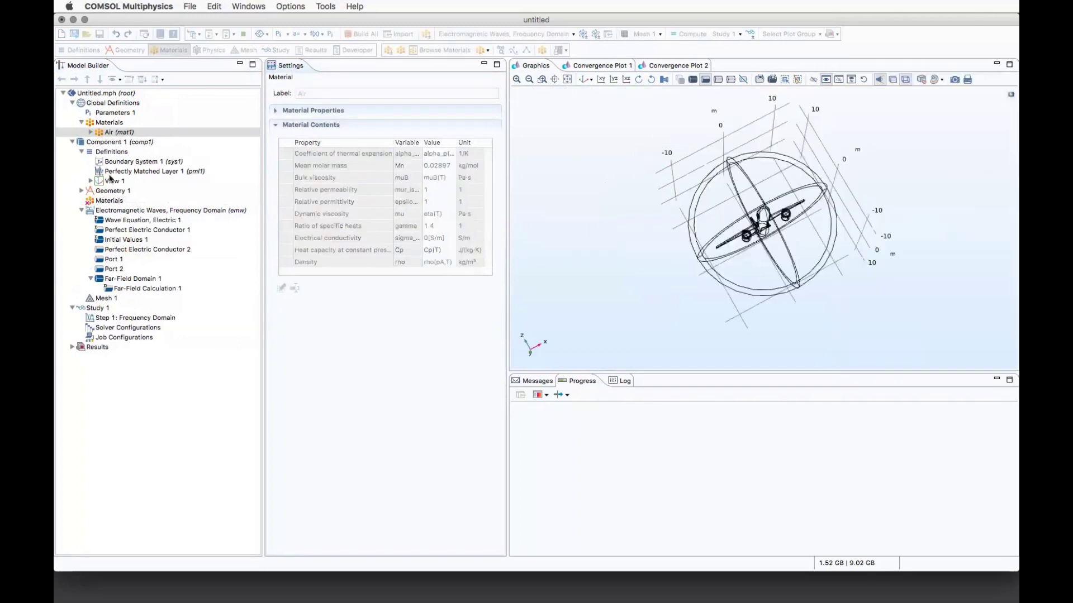
{"action": "left_click", "coordinate": [102, 203]}
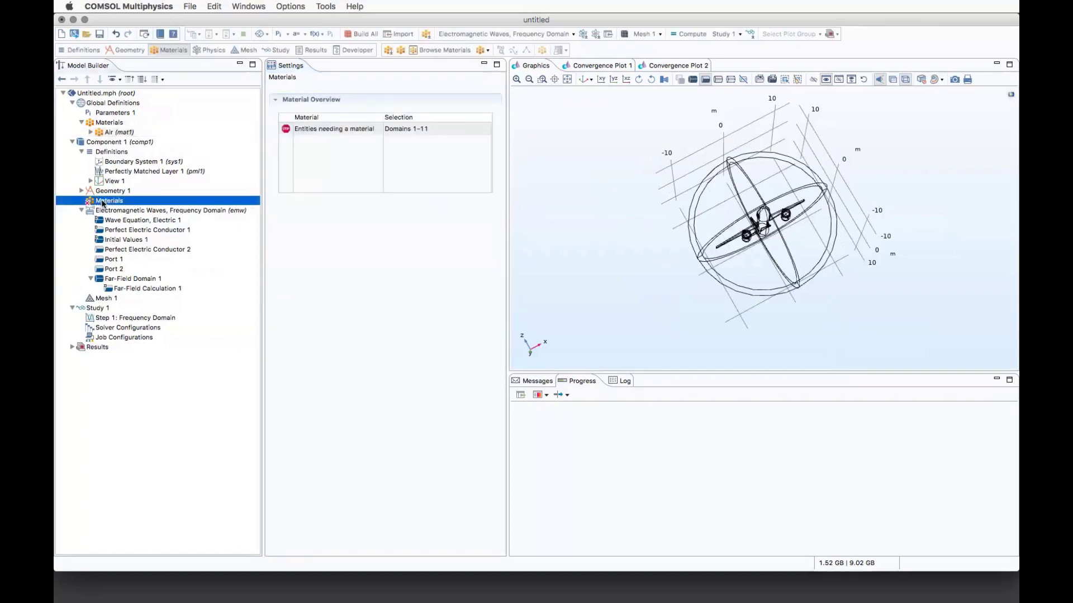
Add the built-in Air material to Component 1, applied to all domains, and close the material library
{"action": "right_click", "coordinate": [102, 203]}
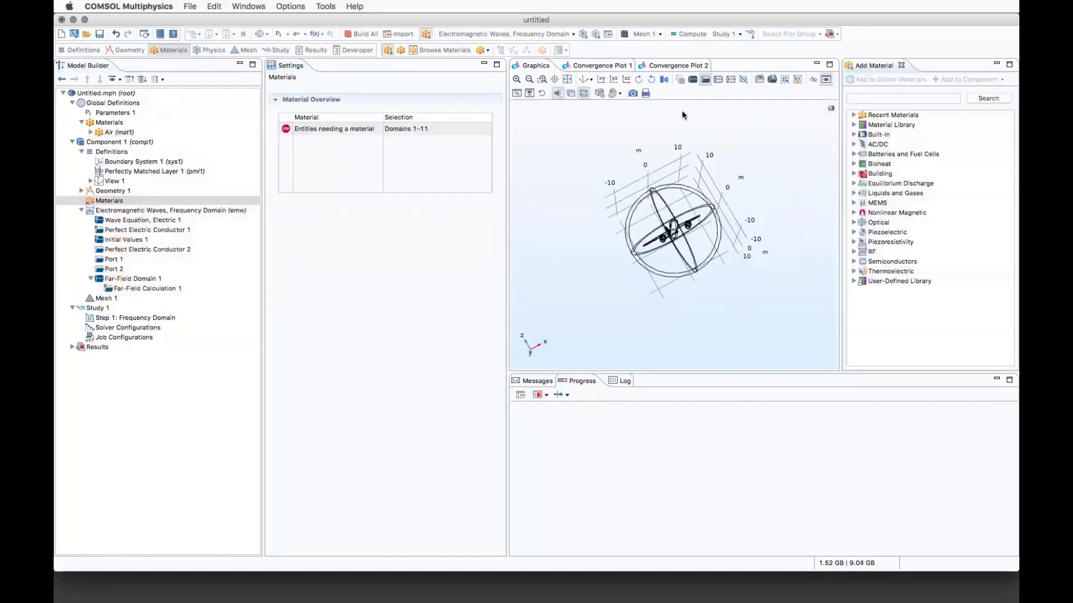
{"action": "left_click", "coordinate": [853, 135]}
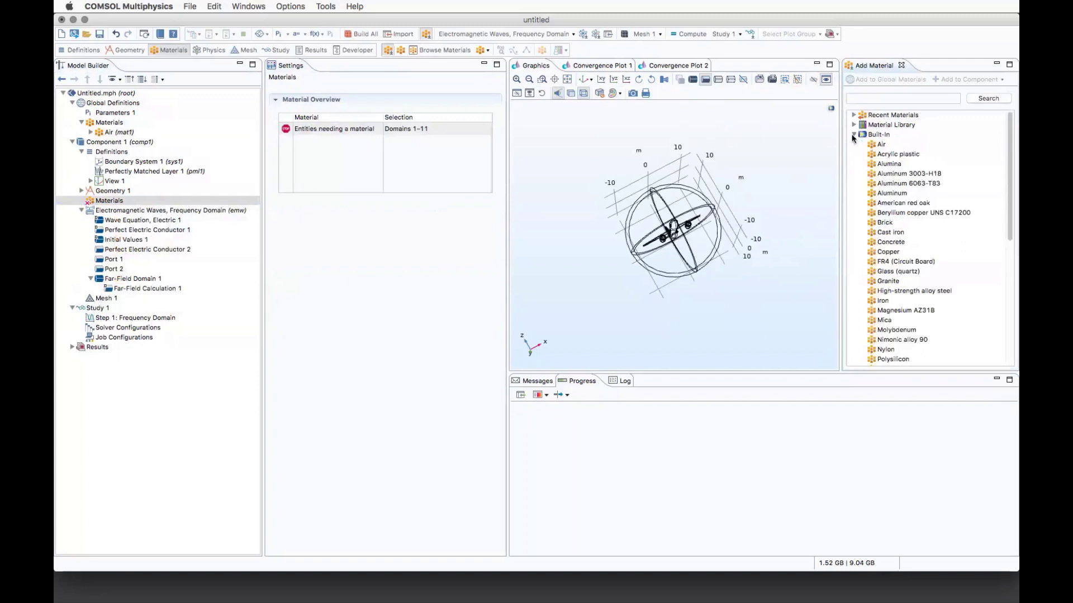
{"action": "left_click", "coordinate": [880, 144]}
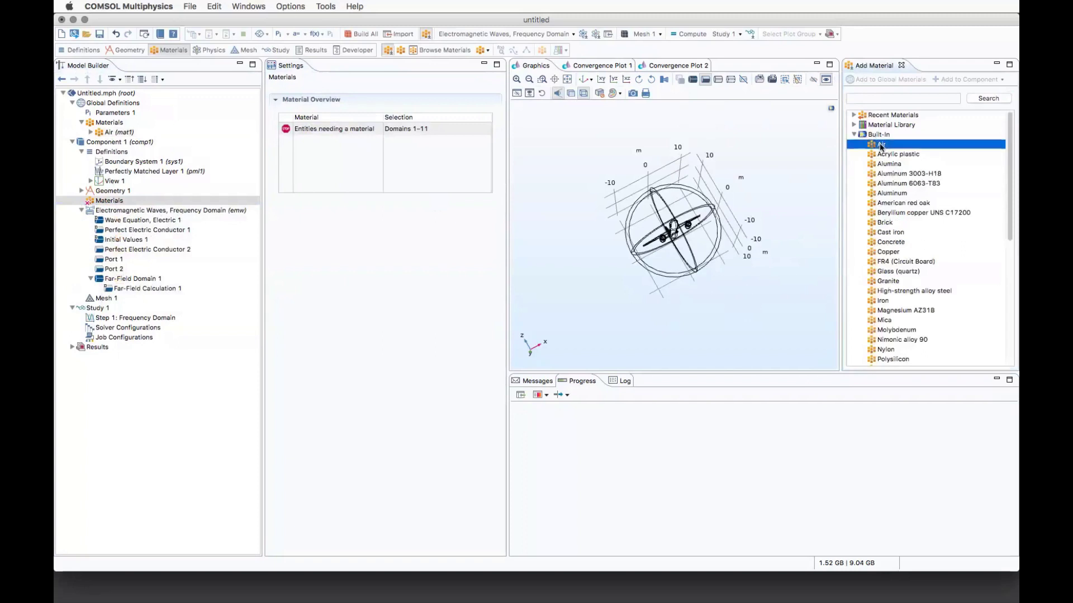
{"action": "left_click", "coordinate": [964, 81]}
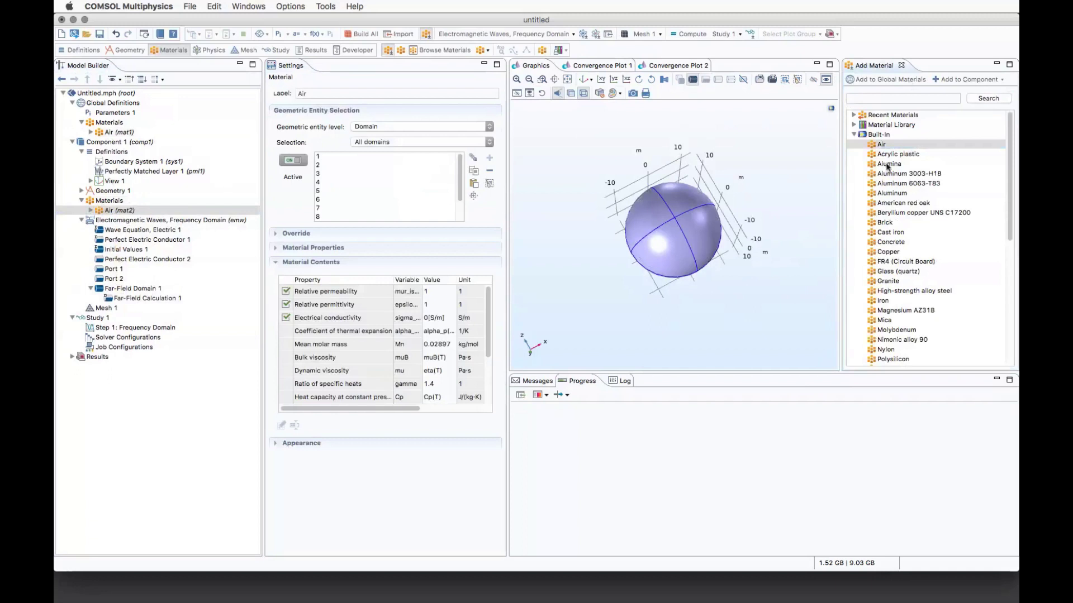
{"action": "left_click", "coordinate": [901, 65]}
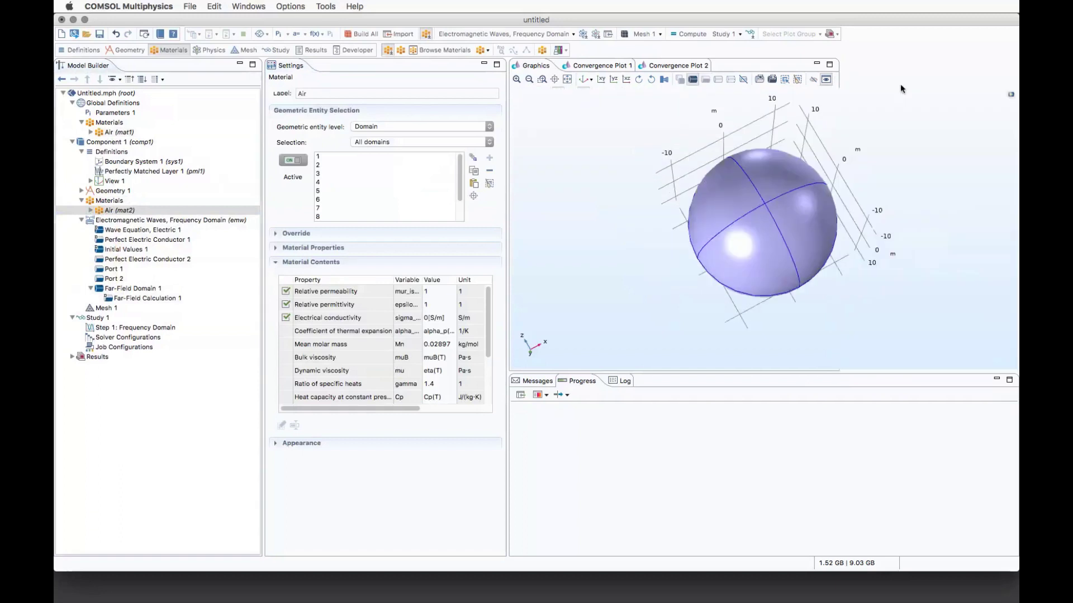
{"action": "left_click", "coordinate": [580, 79]}
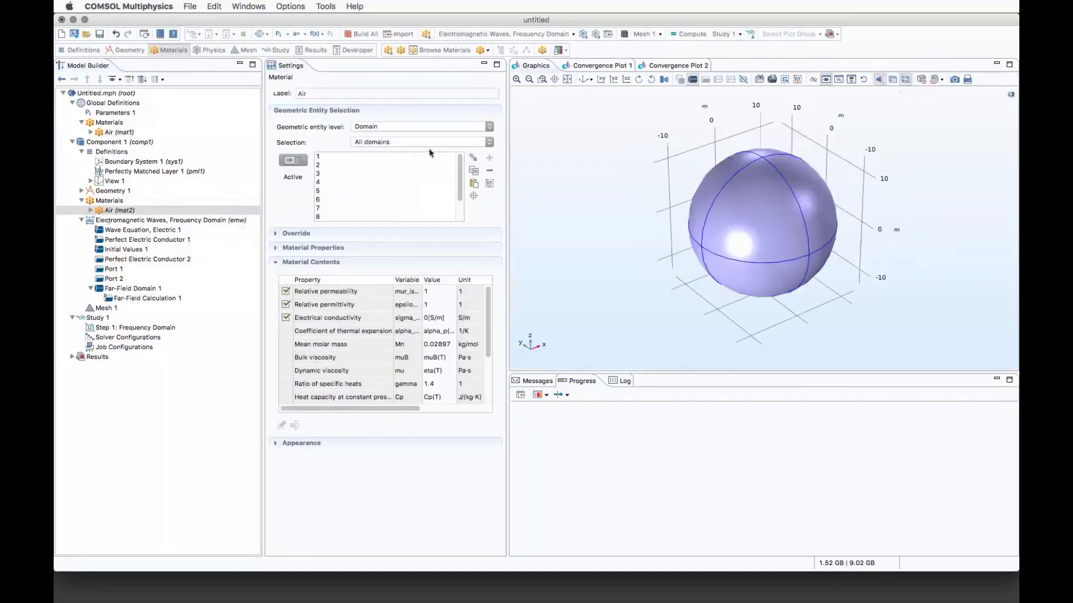
{"action": "scroll", "coordinate": [457, 217], "scroll_direction": "down", "scroll_amount": 2}
{"action": "scroll", "coordinate": [456, 217], "scroll_direction": "up", "scroll_amount": 2}
Add a blank material to Component 1 and assign it to domains 6 and 7, the two antenna slabs on the fuselage
{"action": "left_click", "coordinate": [100, 204]}
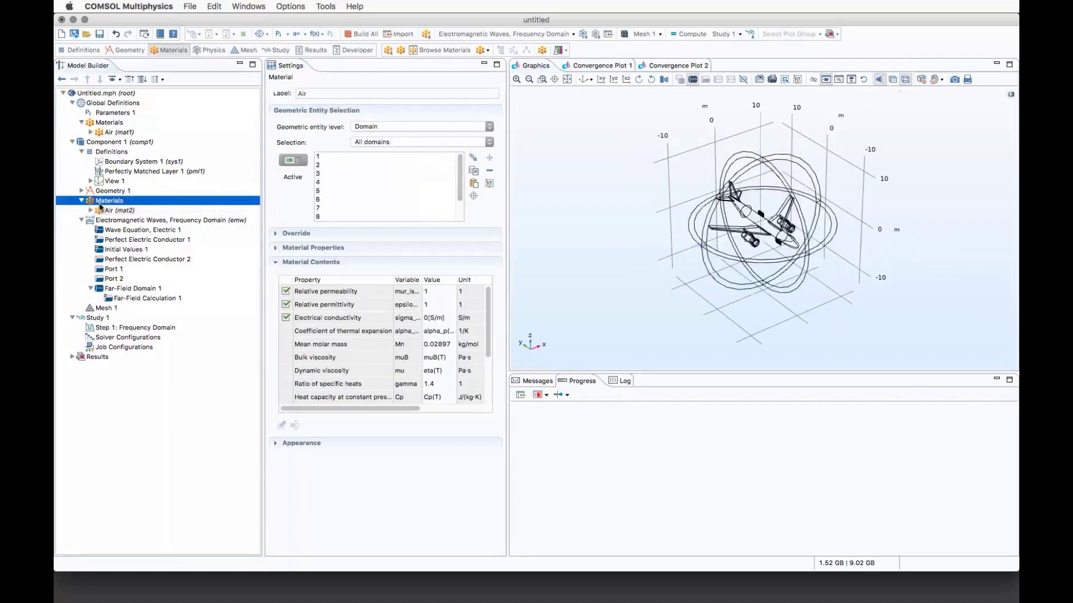
{"action": "right_click", "coordinate": [101, 205]}
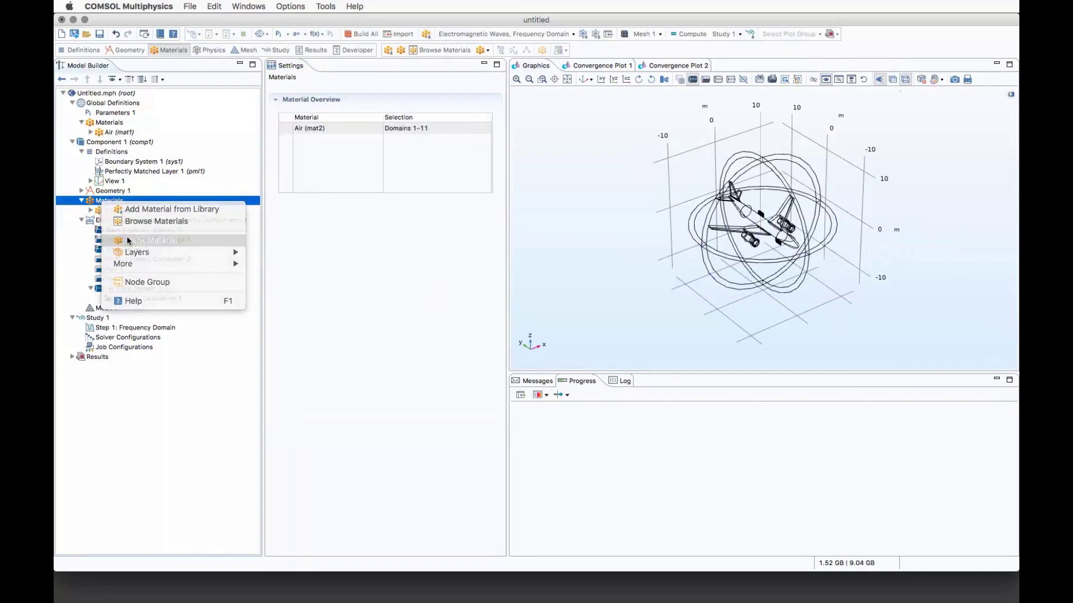
{"action": "left_click", "coordinate": [127, 240]}
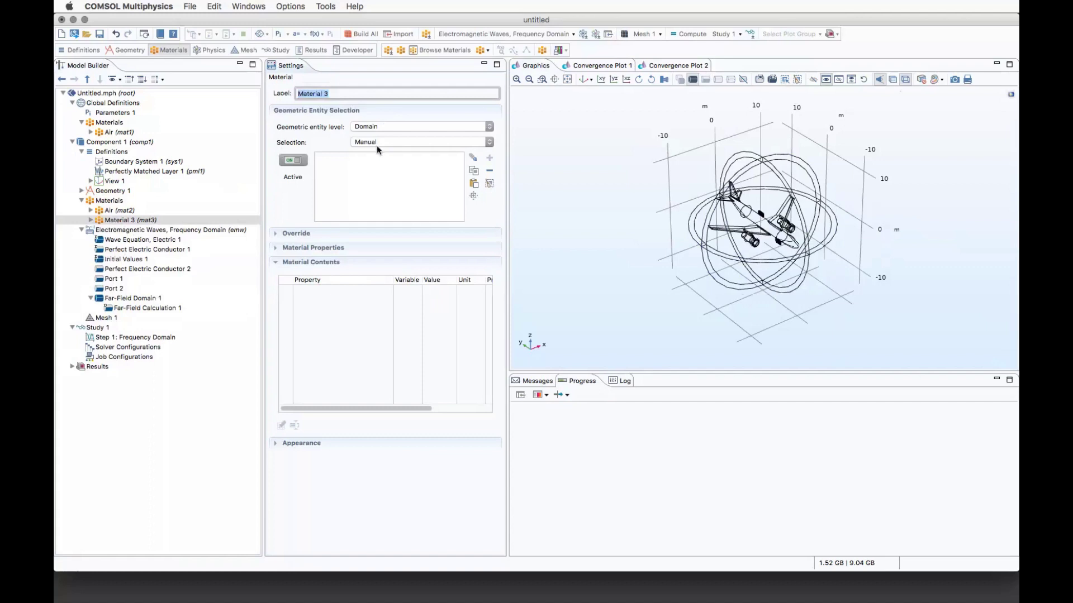
{"action": "left_click", "coordinate": [473, 184]}
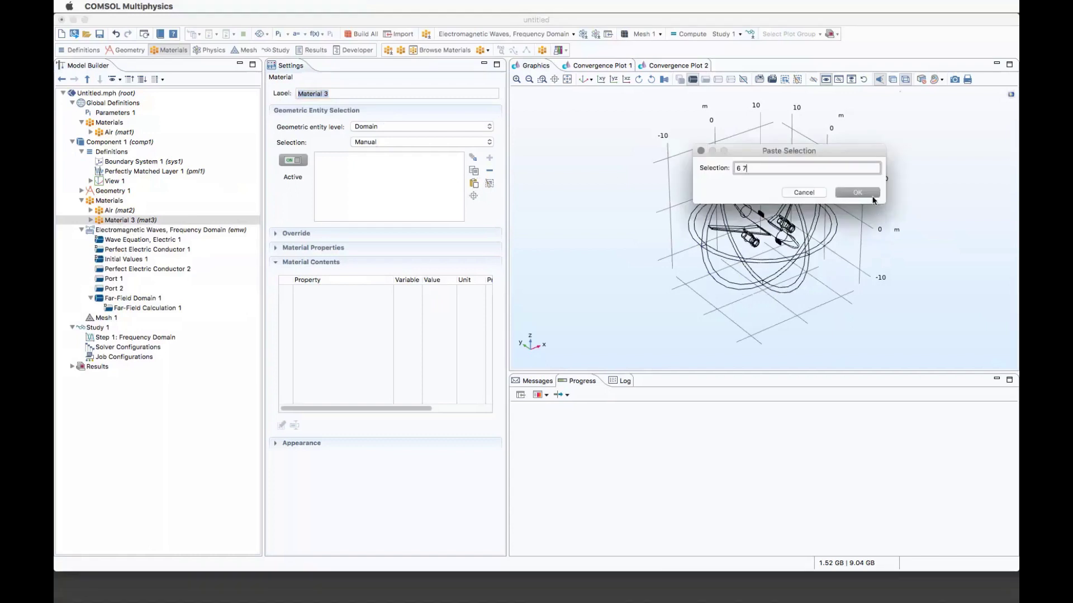
{"action": "left_click", "coordinate": [873, 197]}
{"action": "left_click", "coordinate": [474, 196]}
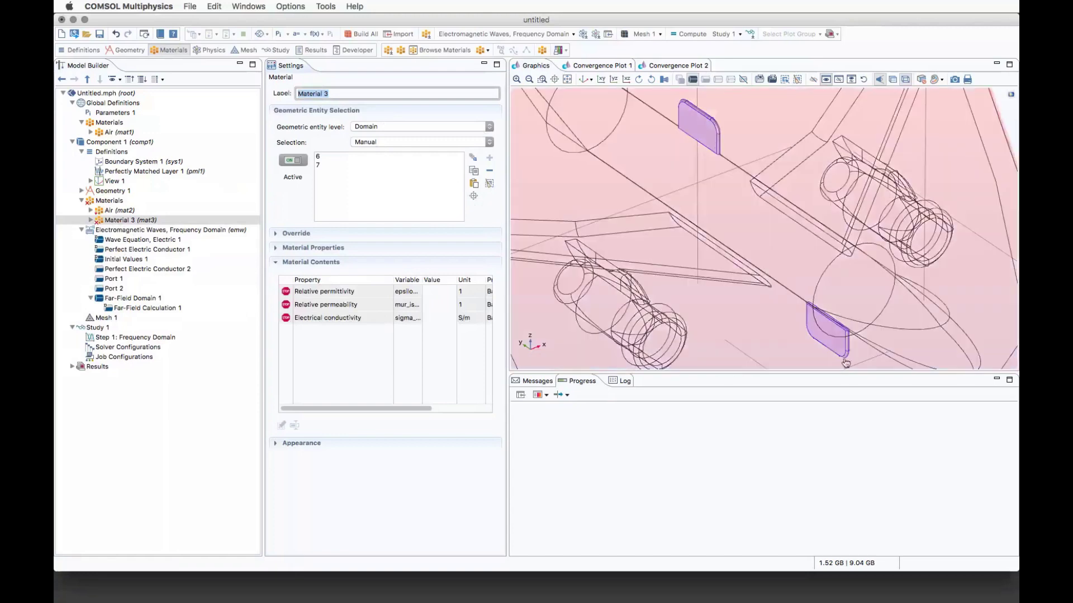
{"action": "scroll", "coordinate": [659, 201], "scroll_direction": "down", "scroll_amount": 5}
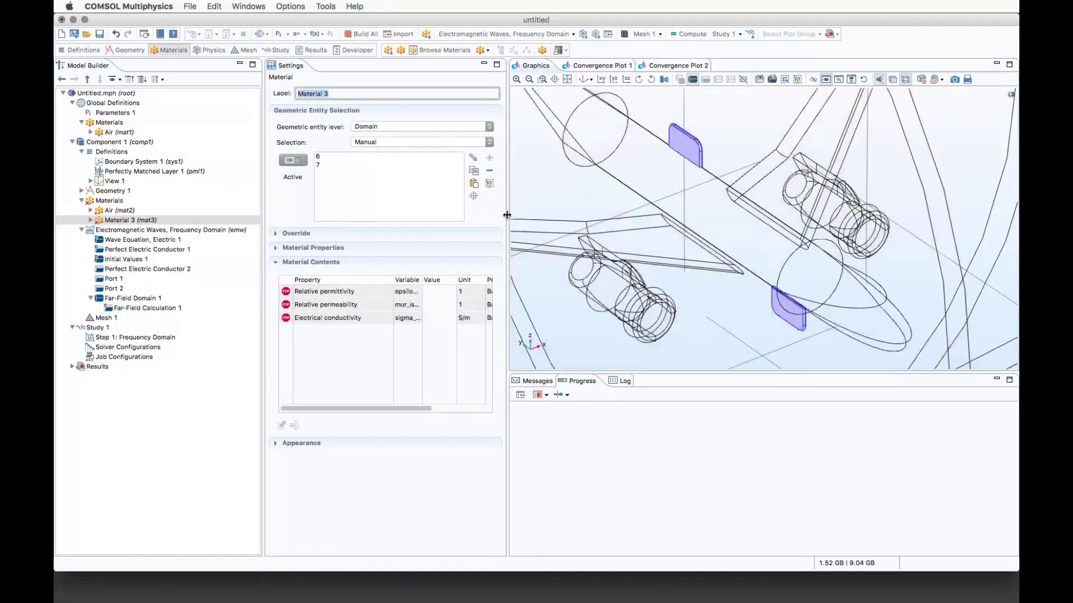
Set the blank material's relative permittivity to 4.3, relative permeability to 1 and electrical conductivity to 0 S/m
{"action": "left_click_drag", "start_coordinate": [506, 215], "coordinate": [593, 215]}
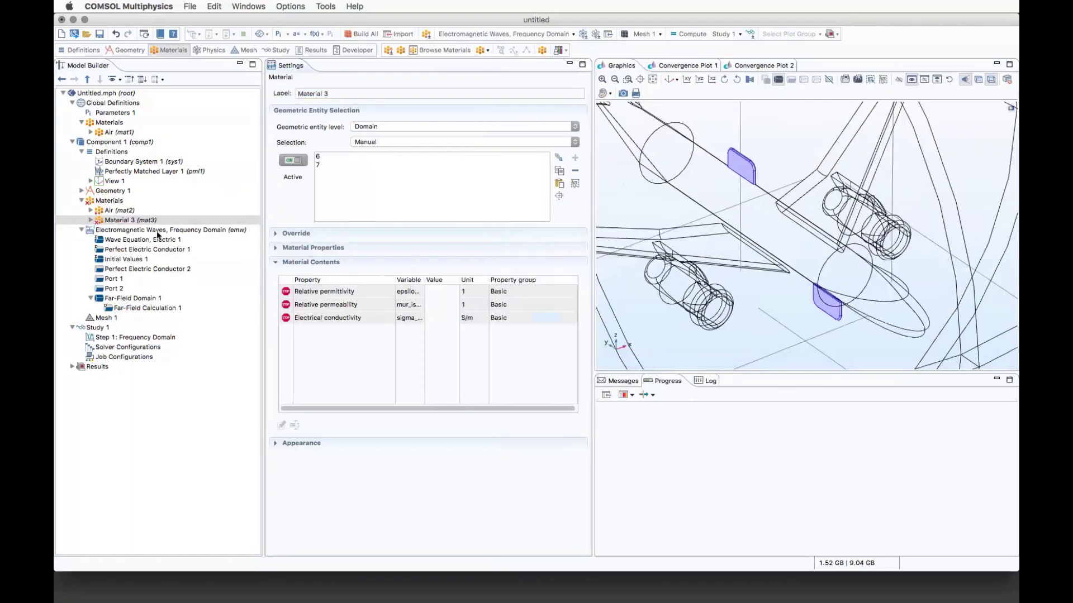
{"action": "left_click_drag", "start_coordinate": [395, 280], "coordinate": [372, 281]}
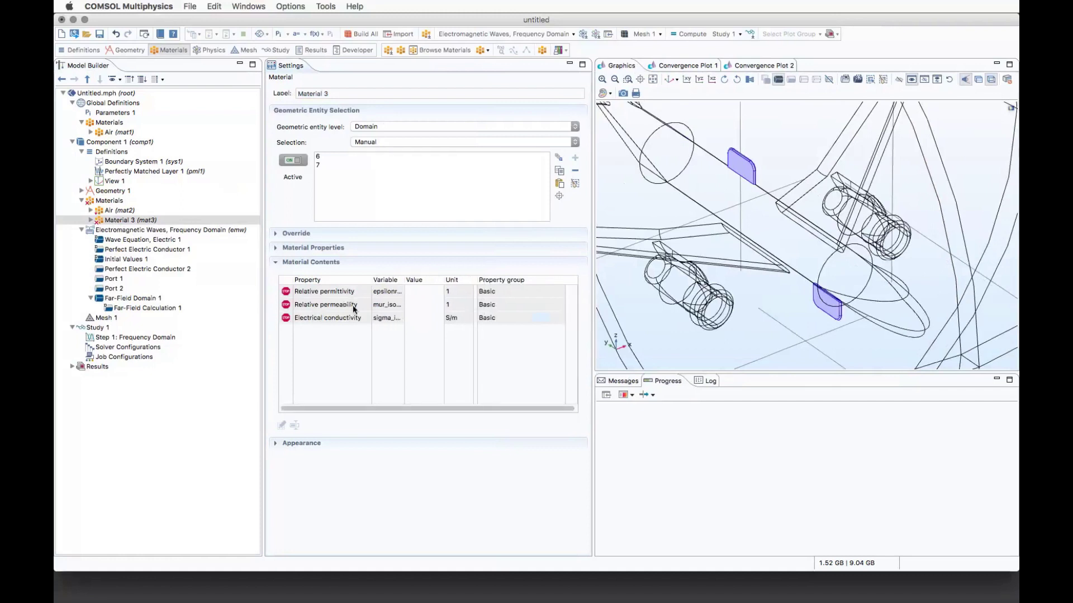
{"action": "left_click", "coordinate": [428, 292]}
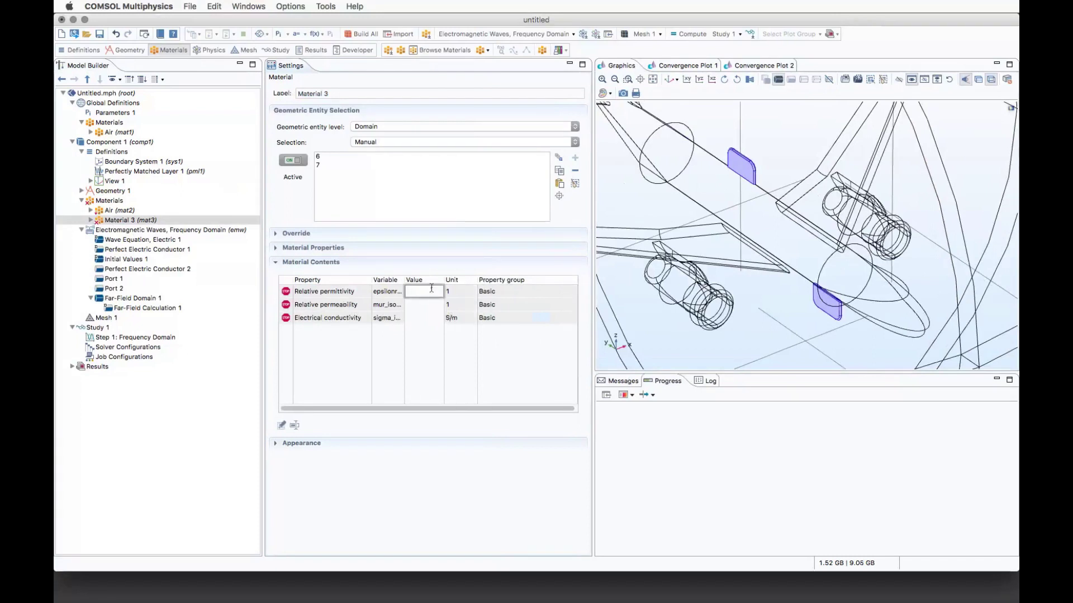
{"action": "type", "text": "4.3"}
{"action": "left_click", "coordinate": [418, 307]}
{"action": "left_click", "coordinate": [416, 308]}
{"action": "type", "text": "1"}
{"action": "left_click", "coordinate": [416, 320]}
{"action": "type", "text": "0"}
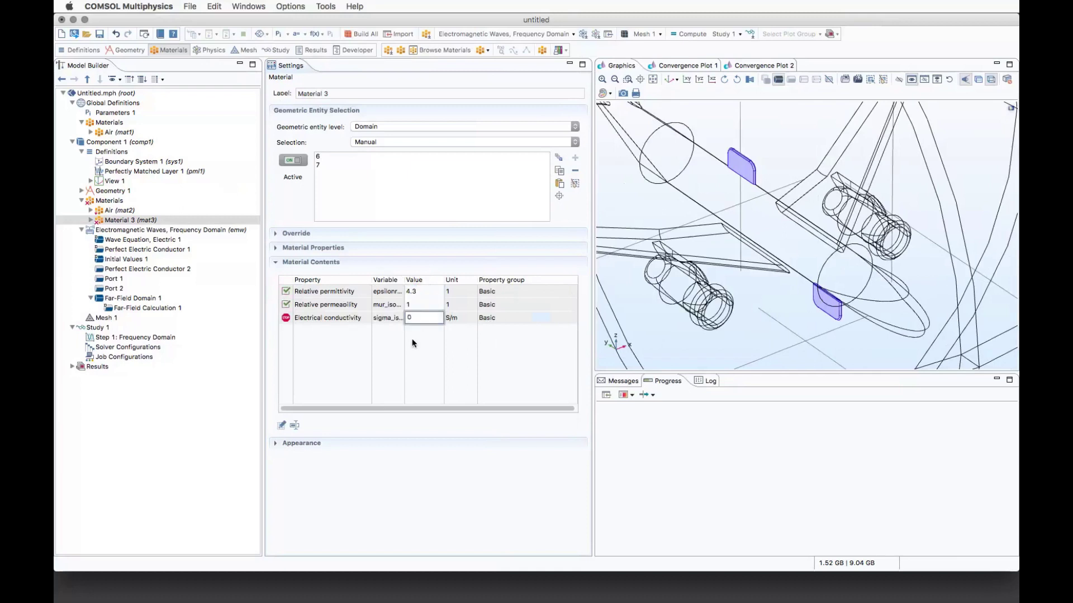
{"action": "key", "text": "Return"}
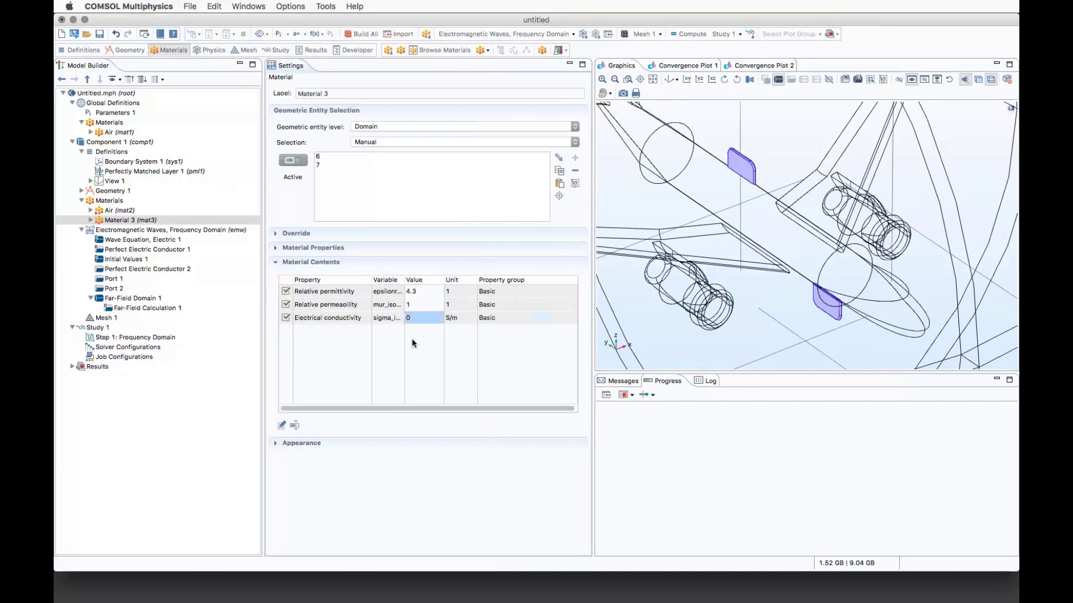
Rename the blank material on the antenna slabs as Dieléctrico
{"action": "left_click", "coordinate": [119, 220]}
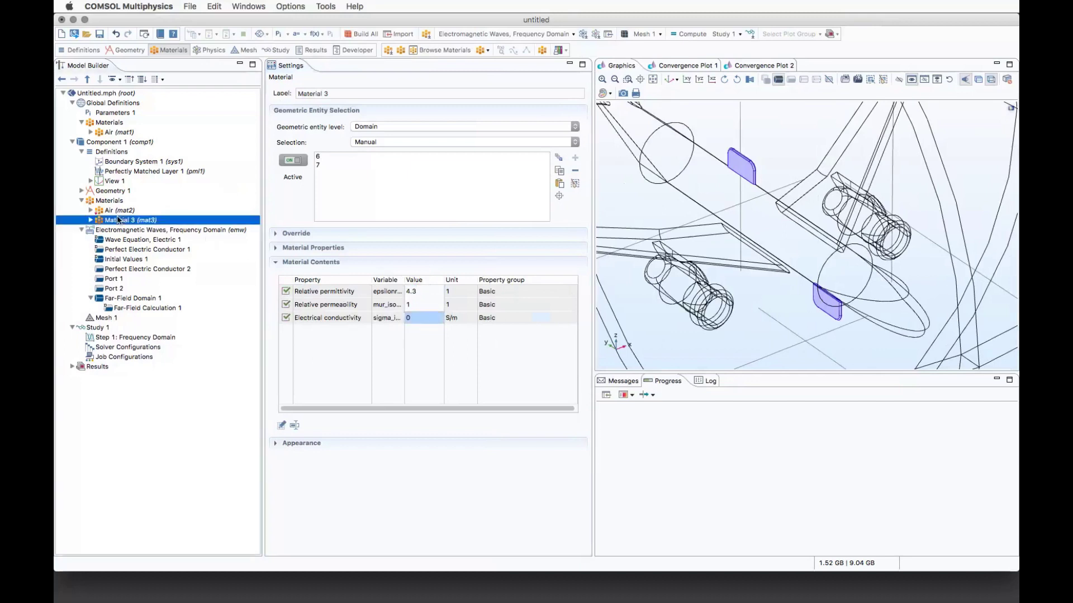
{"action": "left_click", "coordinate": [346, 91]}
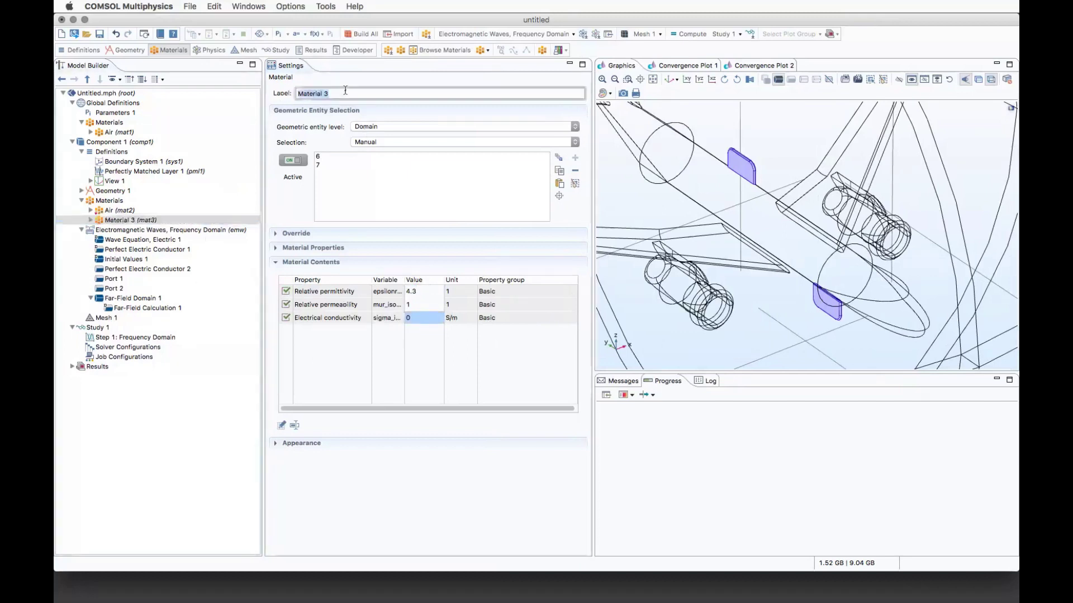
{"action": "type", "text": "iele"}
{"action": "key", "text": "BackSpace"}
{"action": "key", "text": "BackSpace"}
{"action": "key", "text": "BackSpace"}
{"action": "key", "text": "BackSpace"}
{"action": "type", "text": "Dieléctruc"}
{"action": "key", "text": "BackSpace"}
{"action": "key", "text": "BackSpace"}
{"action": "type", "text": "ico"}
{"action": "left_click", "coordinate": [124, 212]}
{"action": "left_click", "coordinate": [126, 222]}
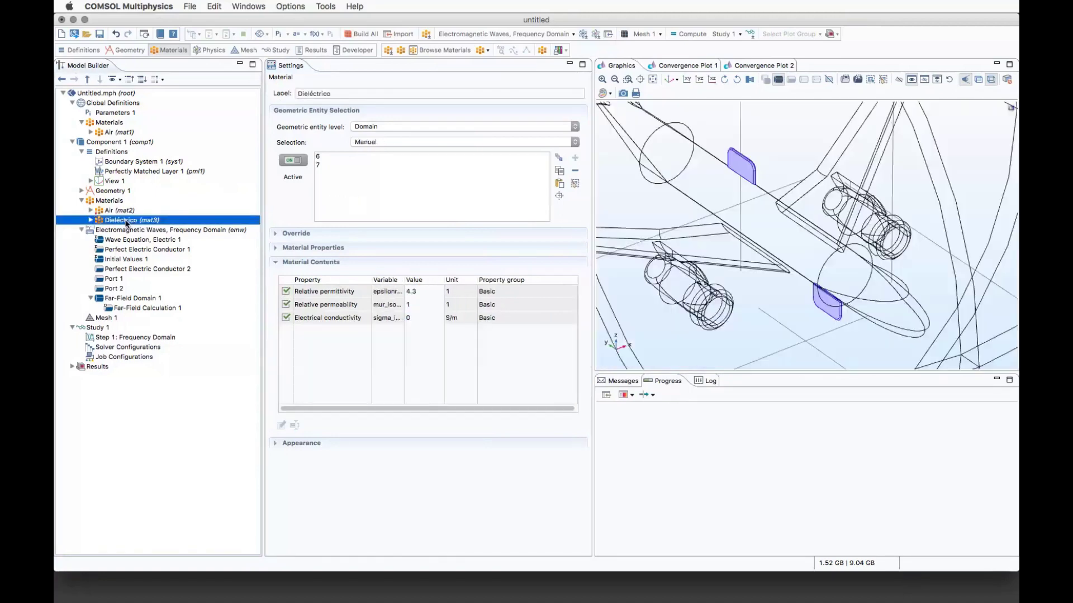
Build the physics-controlled mesh with Normal element size and show the whole meshed sphere
{"action": "left_click", "coordinate": [101, 319]}
{"action": "left_click", "coordinate": [81, 230]}
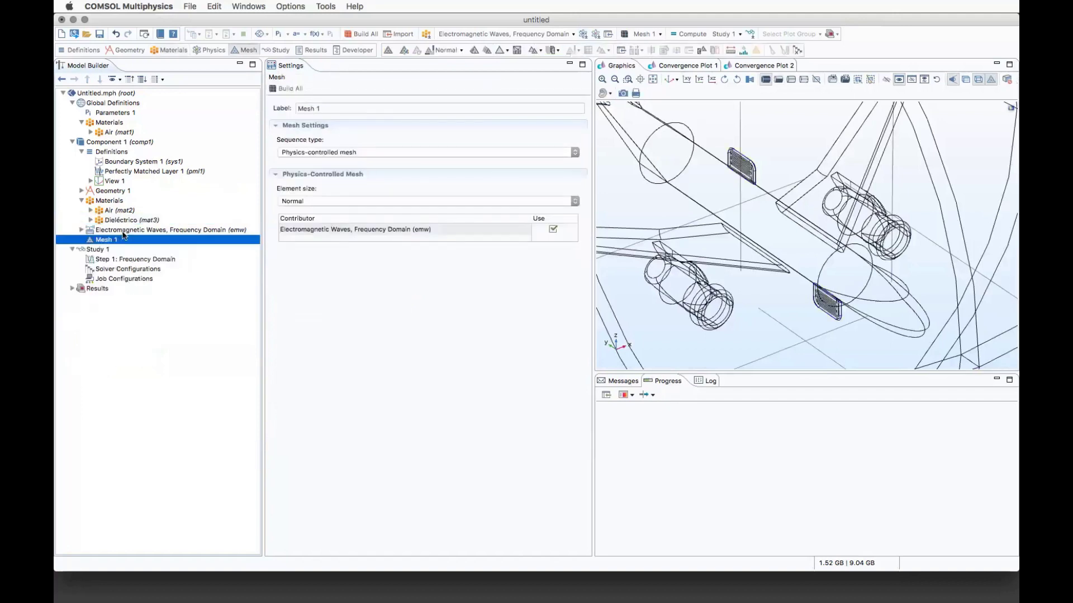
{"action": "left_click", "coordinate": [82, 201]}
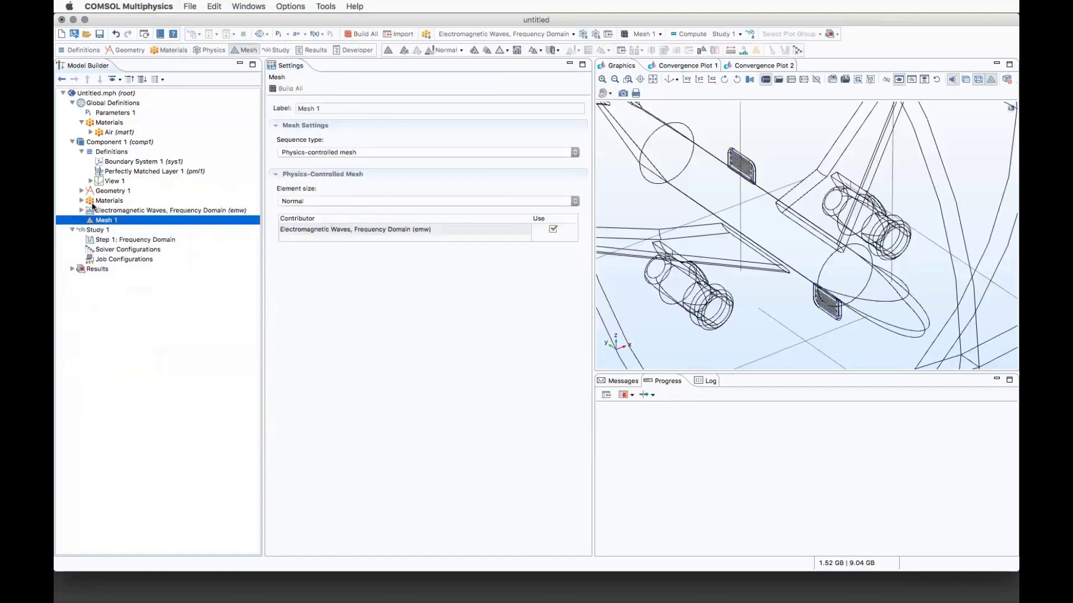
{"action": "left_click", "coordinate": [289, 88]}
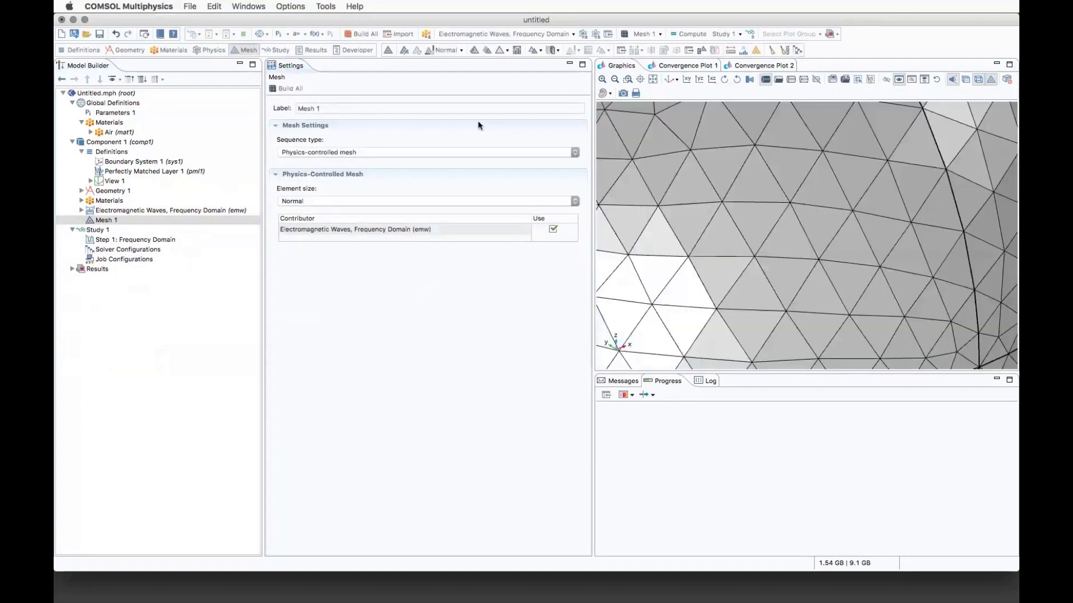
{"action": "left_click", "coordinate": [653, 80]}
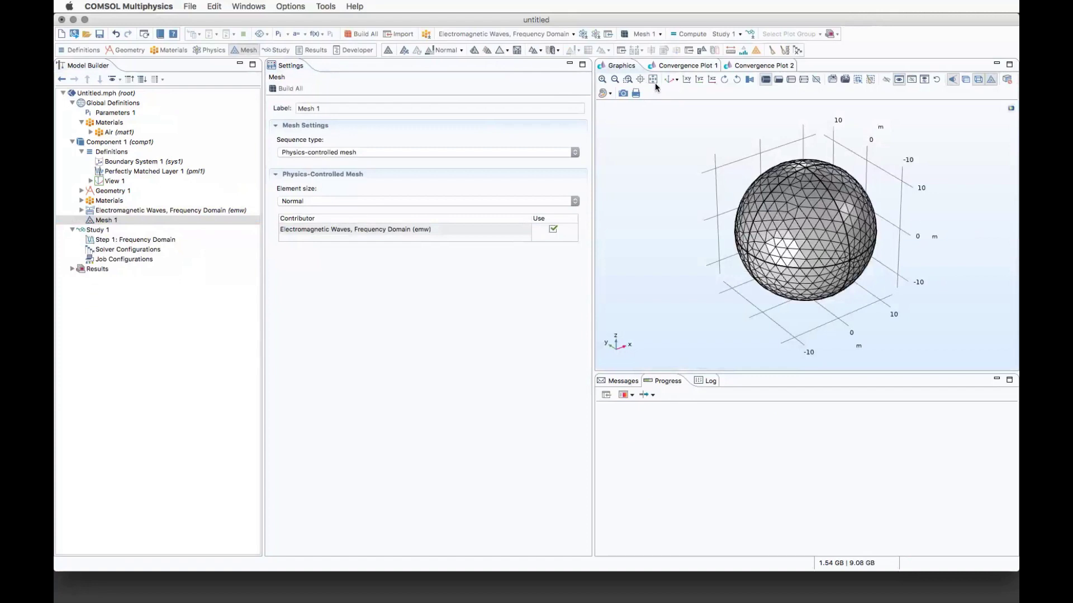
Add a Hide for Physics node to View 1 and set its geometric entity level to Boundary
{"action": "left_click", "coordinate": [89, 182]}
{"action": "right_click", "coordinate": [106, 181]}
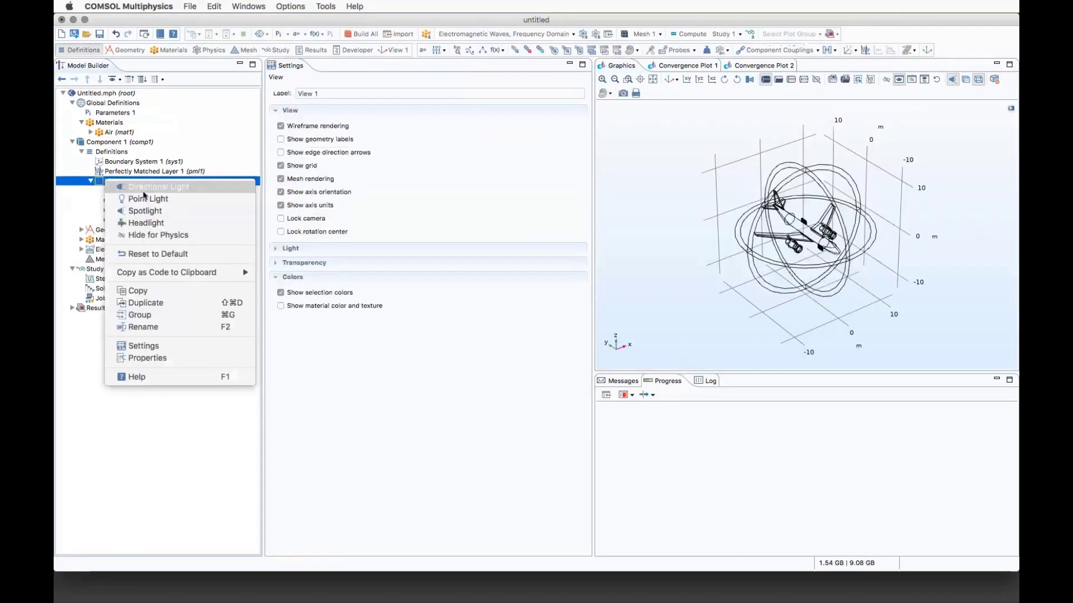
{"action": "left_click", "coordinate": [151, 237]}
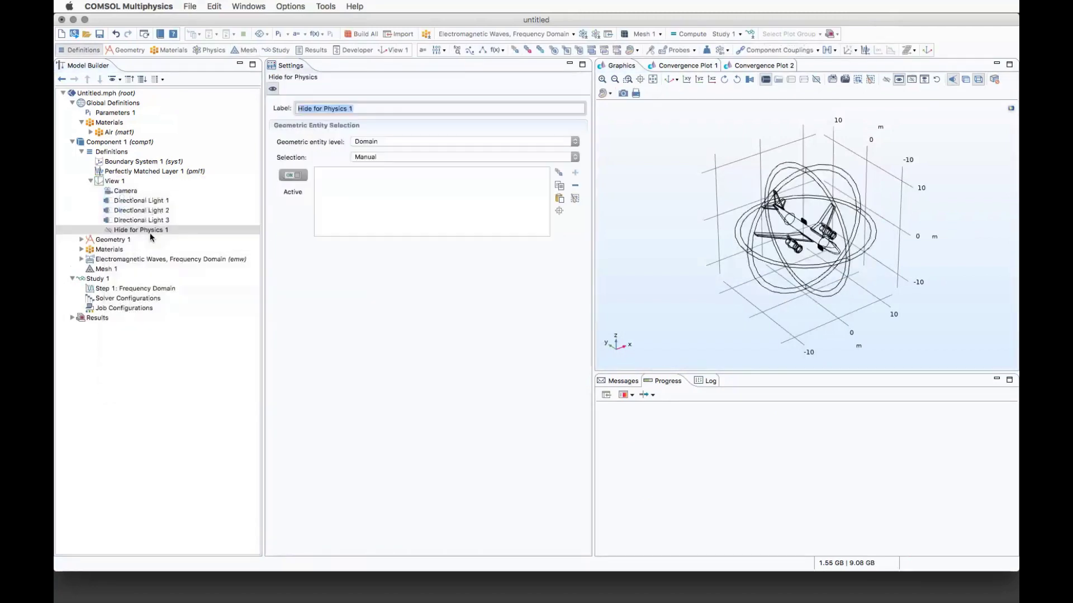
{"action": "left_click", "coordinate": [792, 230]}
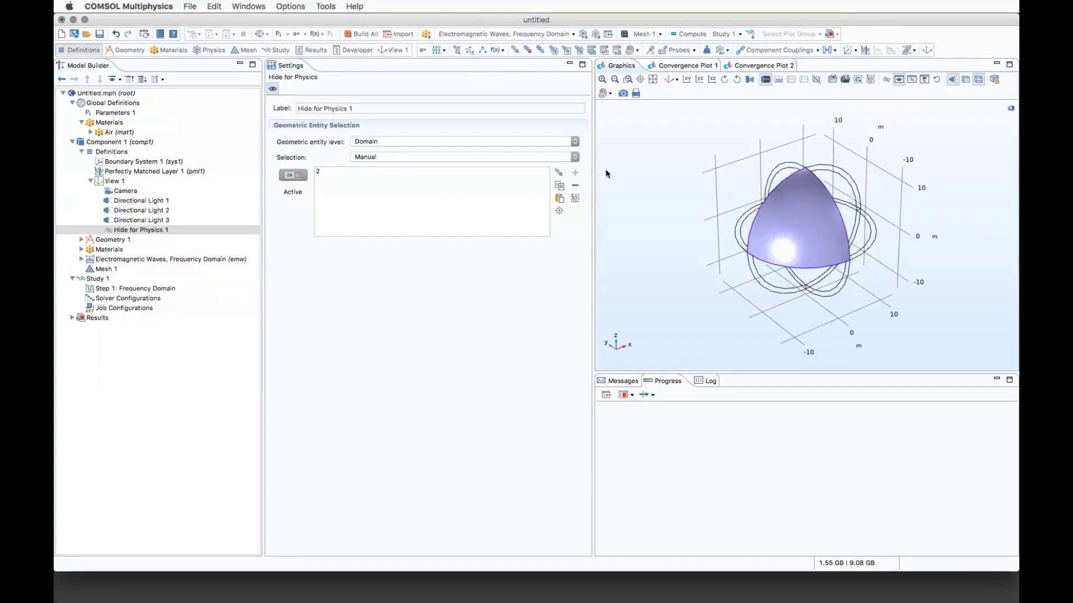
{"action": "left_click", "coordinate": [420, 140]}
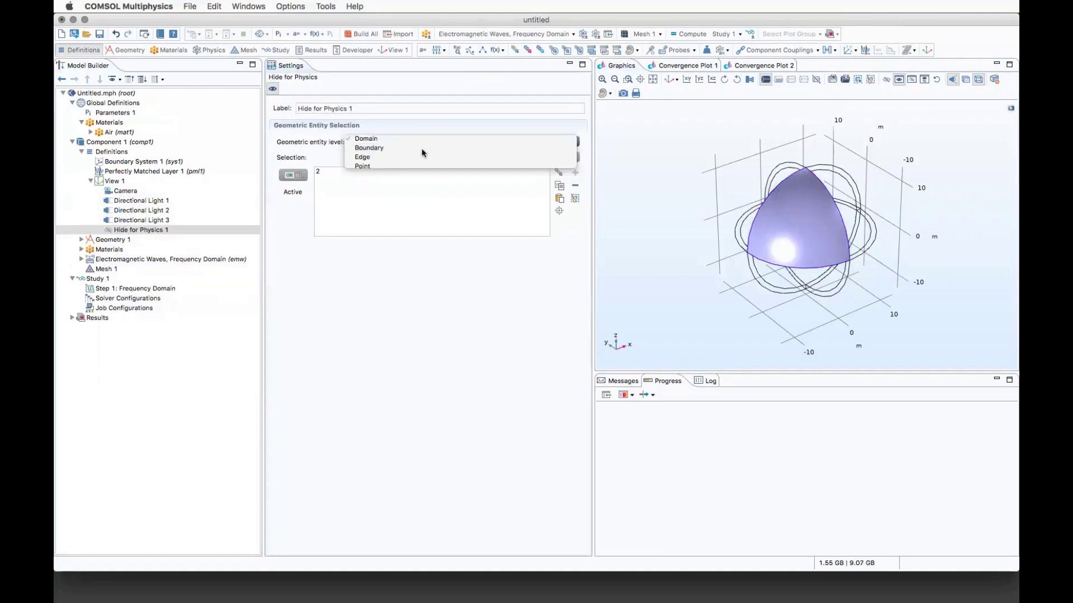
{"action": "left_click", "coordinate": [421, 149]}
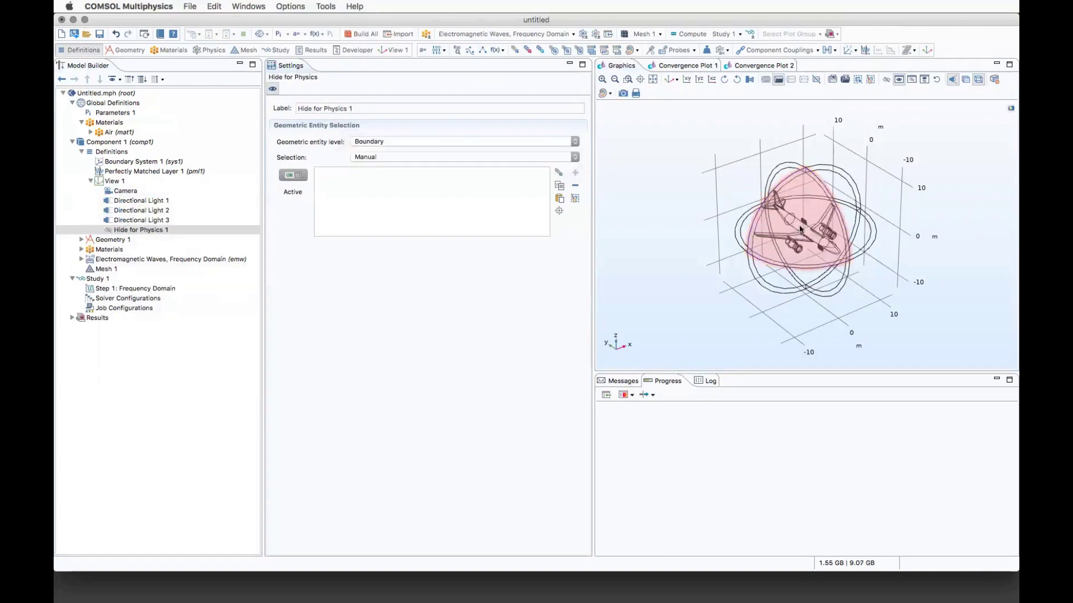
Add outer sphere boundary 6 to the Hide for Physics selection and display Mesh 1
{"action": "left_click", "coordinate": [799, 229]}
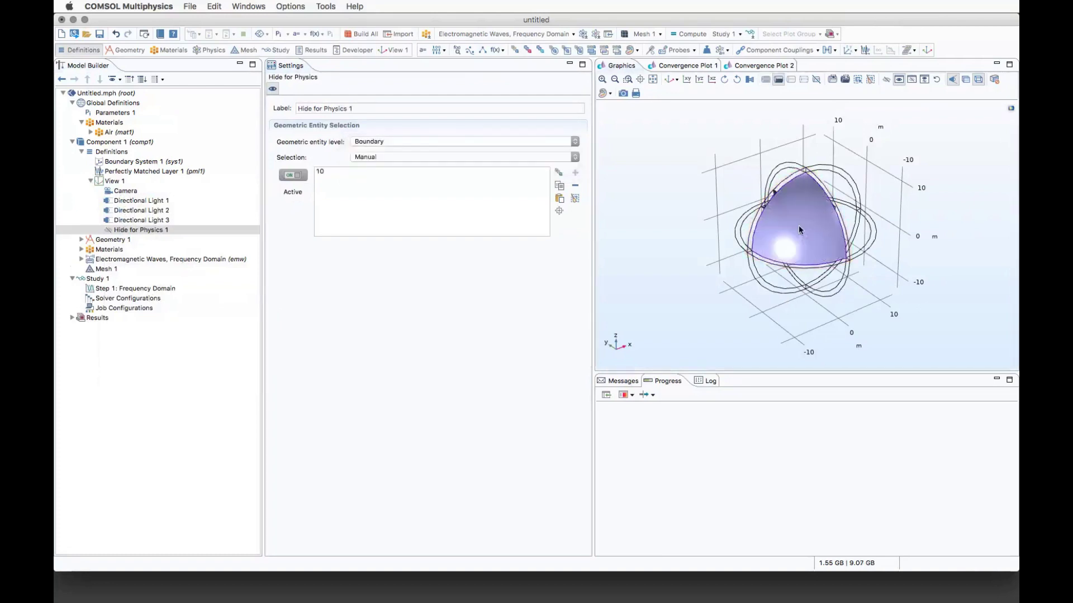
{"action": "left_click", "coordinate": [797, 226]}
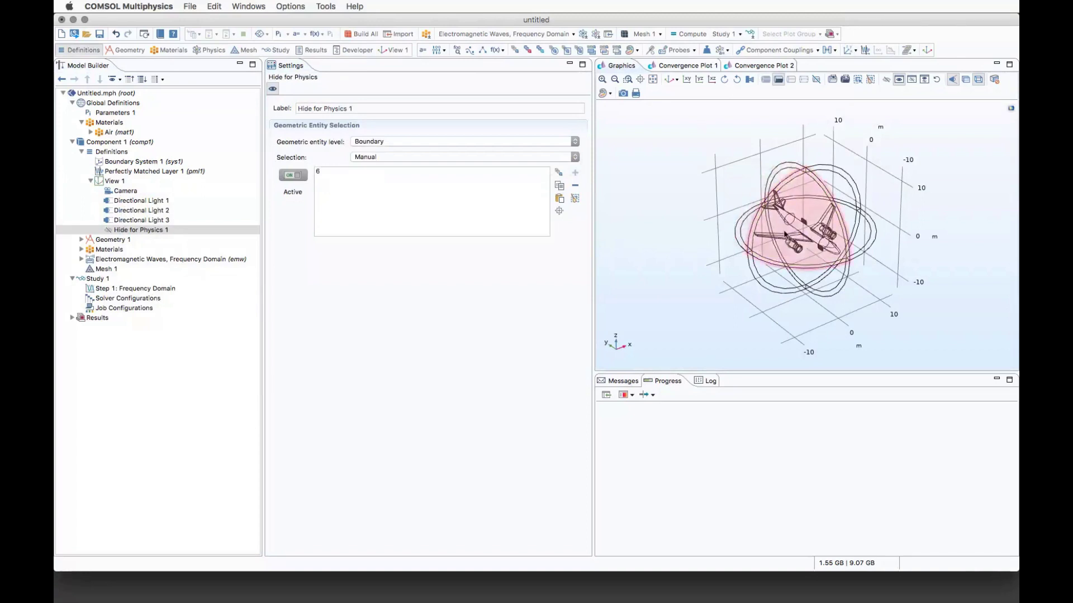
{"action": "left_click", "coordinate": [785, 235]}
{"action": "left_click", "coordinate": [785, 236]}
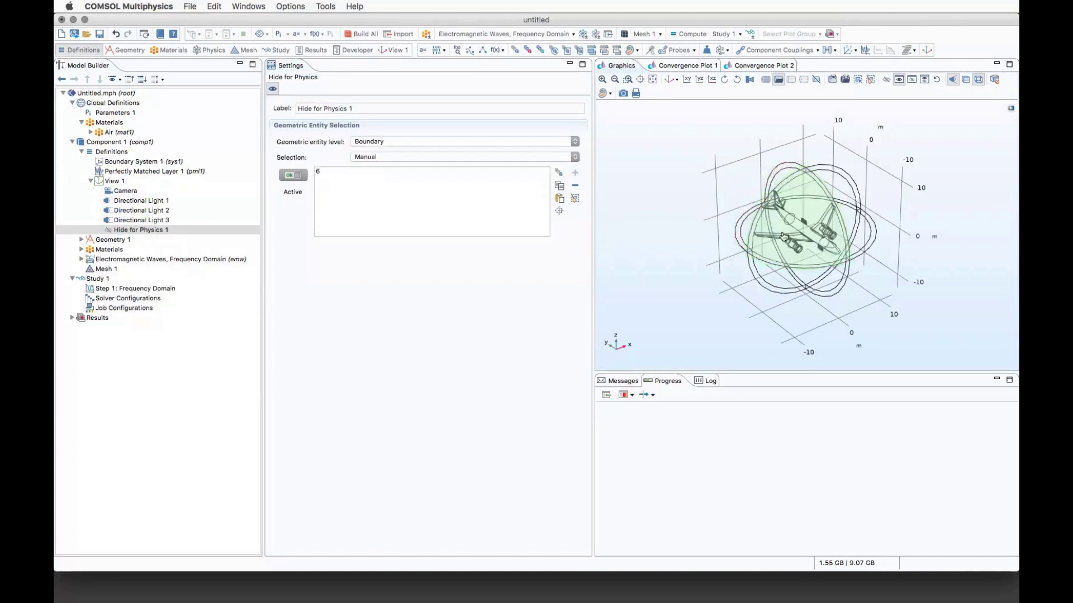
{"action": "left_click", "coordinate": [784, 237]}
{"action": "left_click", "coordinate": [105, 269]}
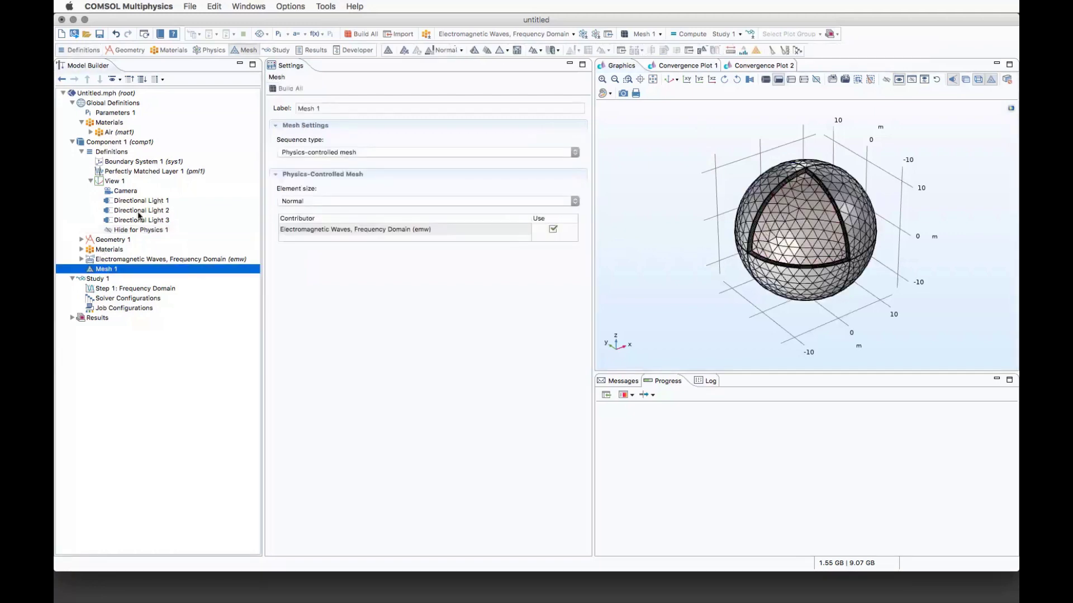
Add boundaries 10, 109, 112 and 114 to the Hide for Physics selection
{"action": "left_click", "coordinate": [139, 230]}
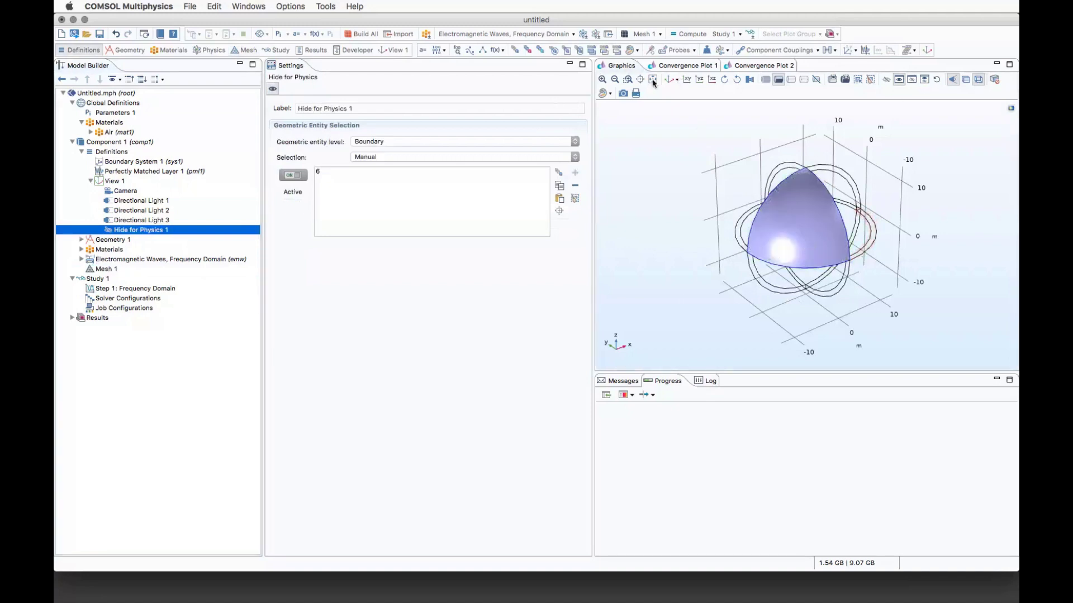
{"action": "left_click", "coordinate": [560, 198]}
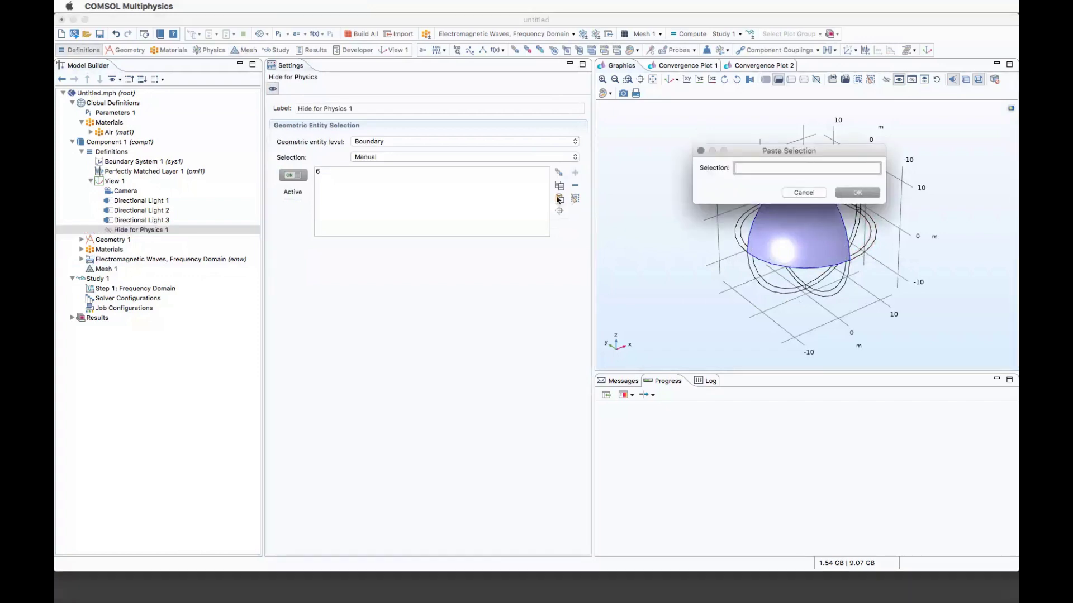
{"action": "type", "text": "10 109 112 114"}
{"action": "key", "text": "Return"}
Display Mesh 1 in a wider graphics area and examine the airplane mesh inside the opened sphere
{"action": "left_click", "coordinate": [102, 271]}
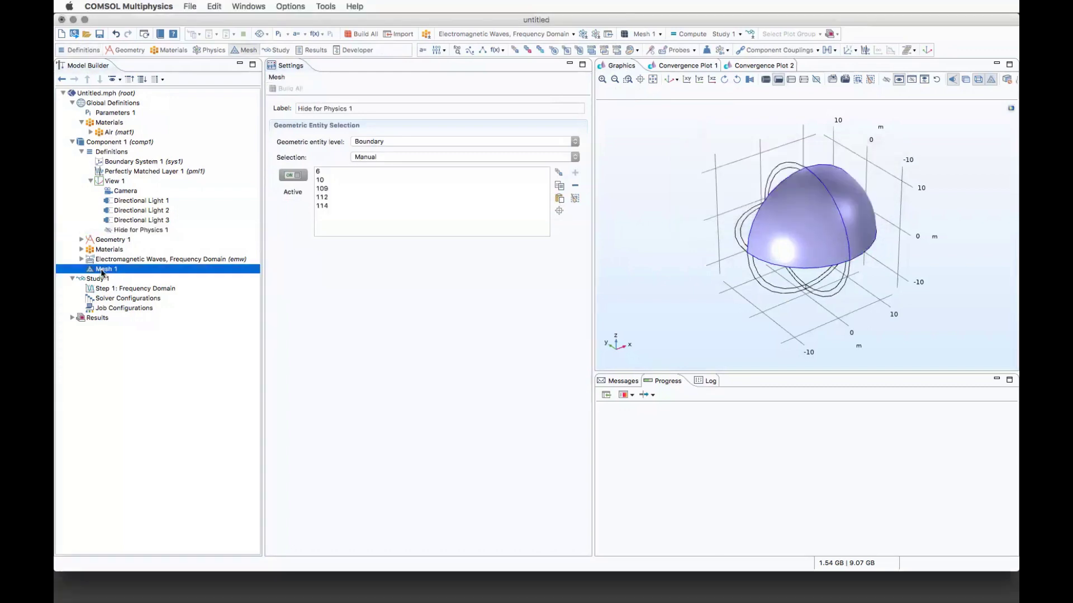
{"action": "left_click", "coordinate": [605, 81]}
{"action": "left_click", "coordinate": [604, 81]}
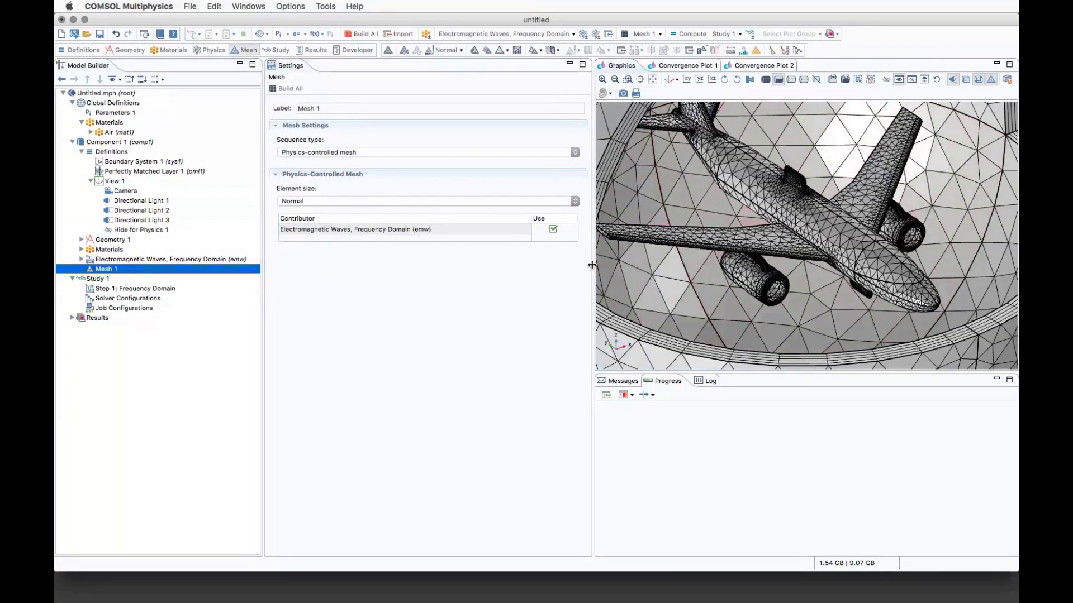
{"action": "left_click_drag", "start_coordinate": [593, 265], "coordinate": [463, 267]}
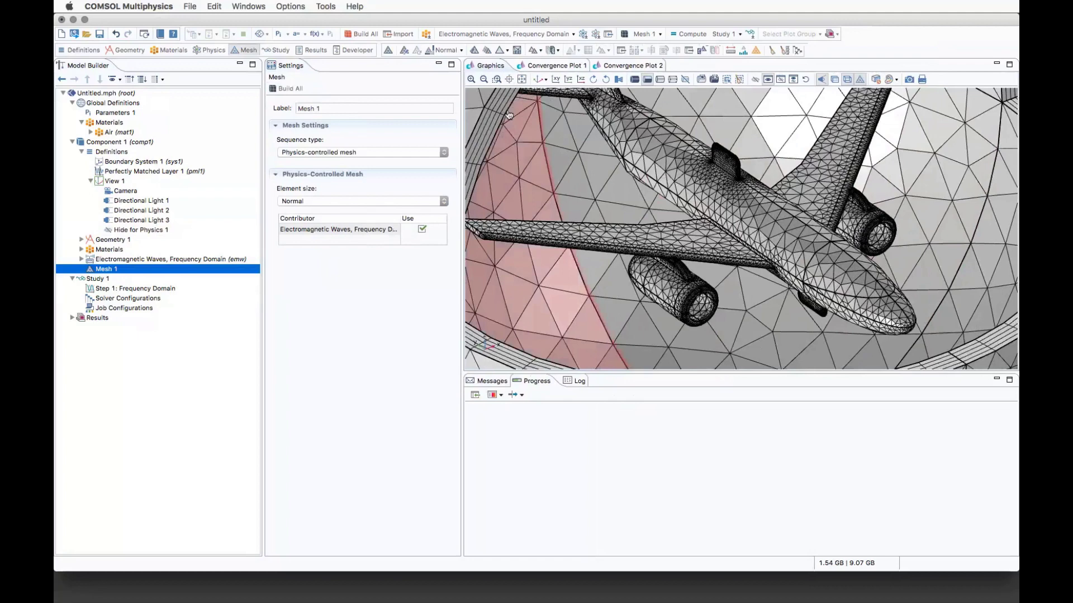
{"action": "left_click", "coordinate": [522, 78]}
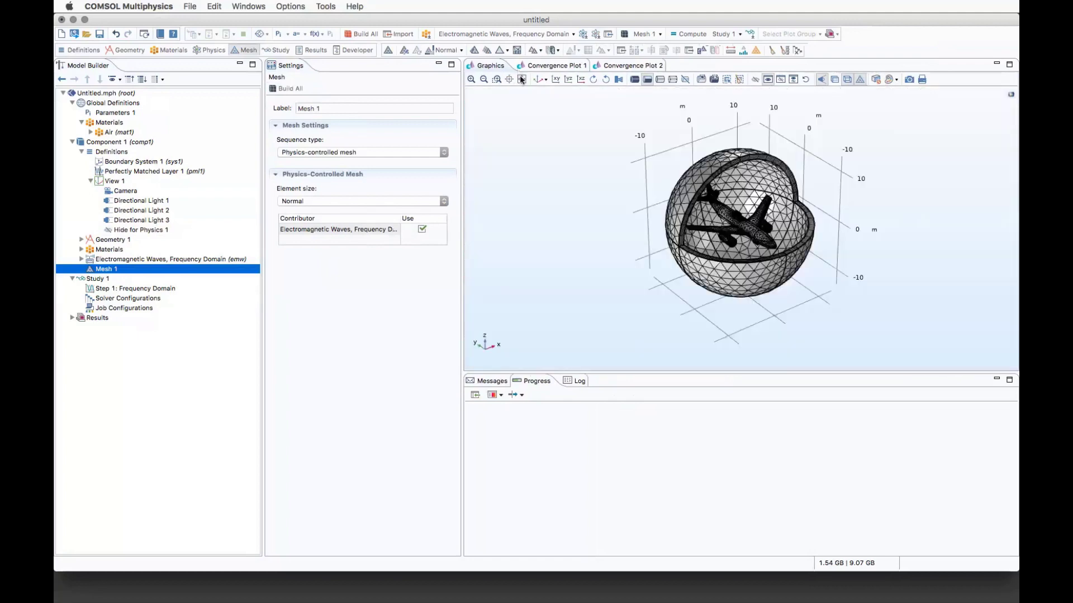
{"action": "left_click", "coordinate": [472, 80]}
{"action": "left_click", "coordinate": [473, 81]}
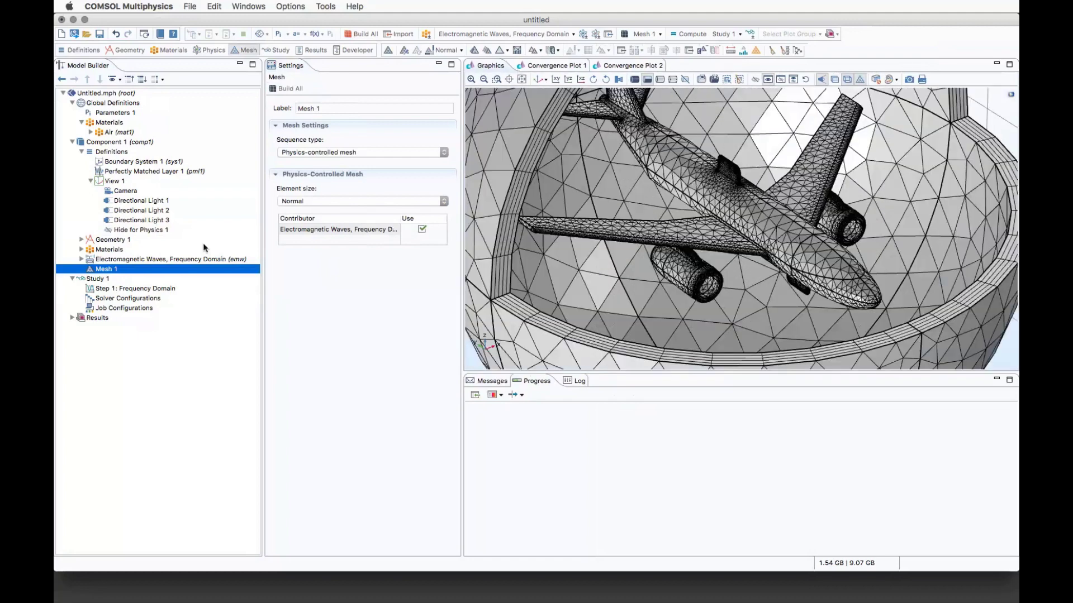
Review the hidden boundaries and the Electromagnetic Waves domains, and return to the Mesh 1 display
{"action": "left_click", "coordinate": [120, 231]}
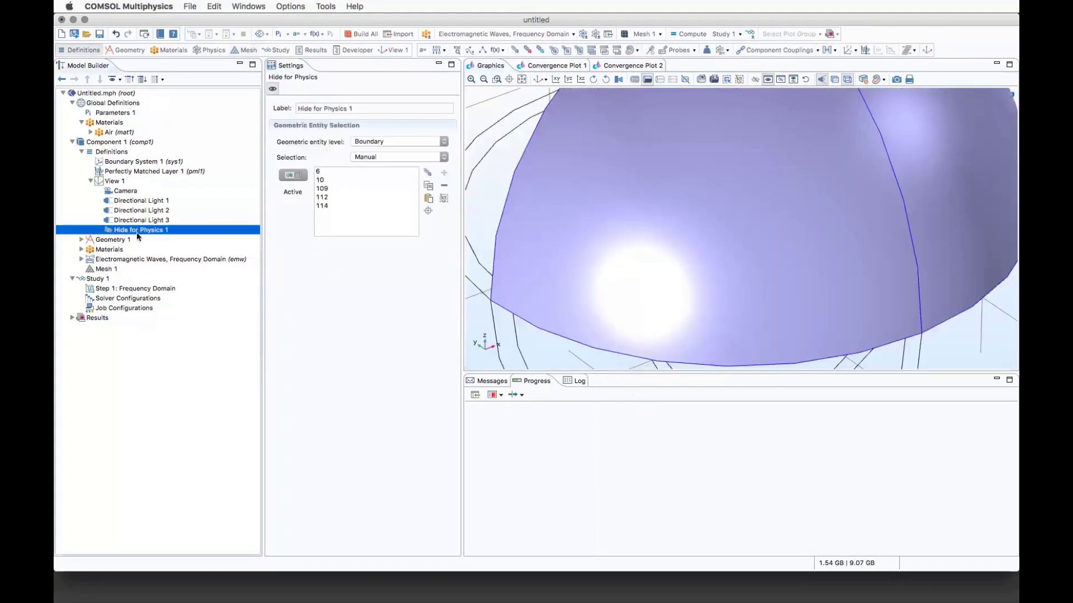
{"action": "left_click", "coordinate": [109, 270]}
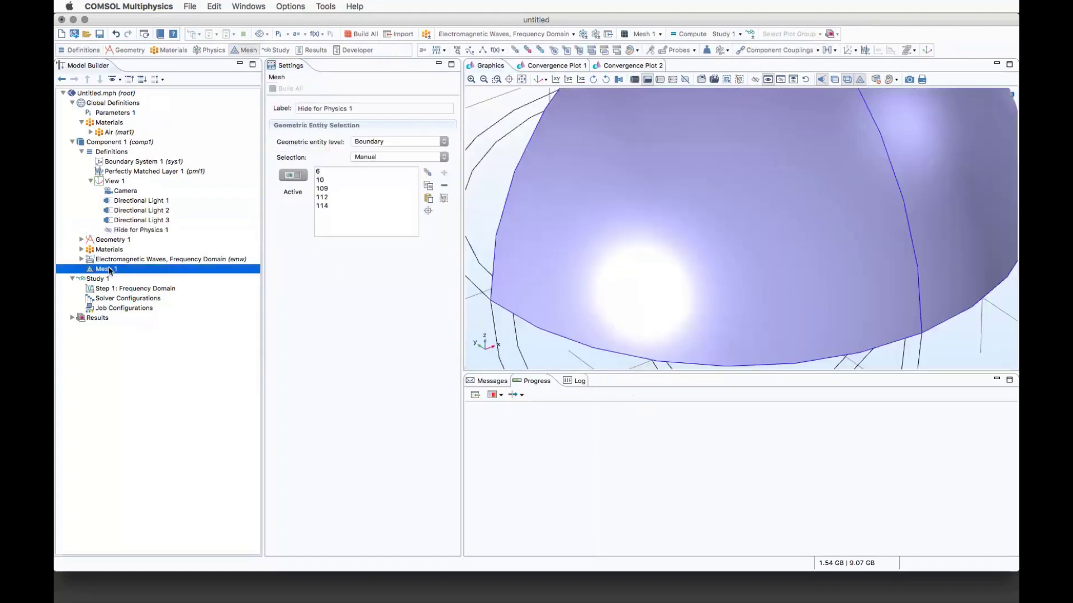
{"action": "left_click", "coordinate": [117, 259]}
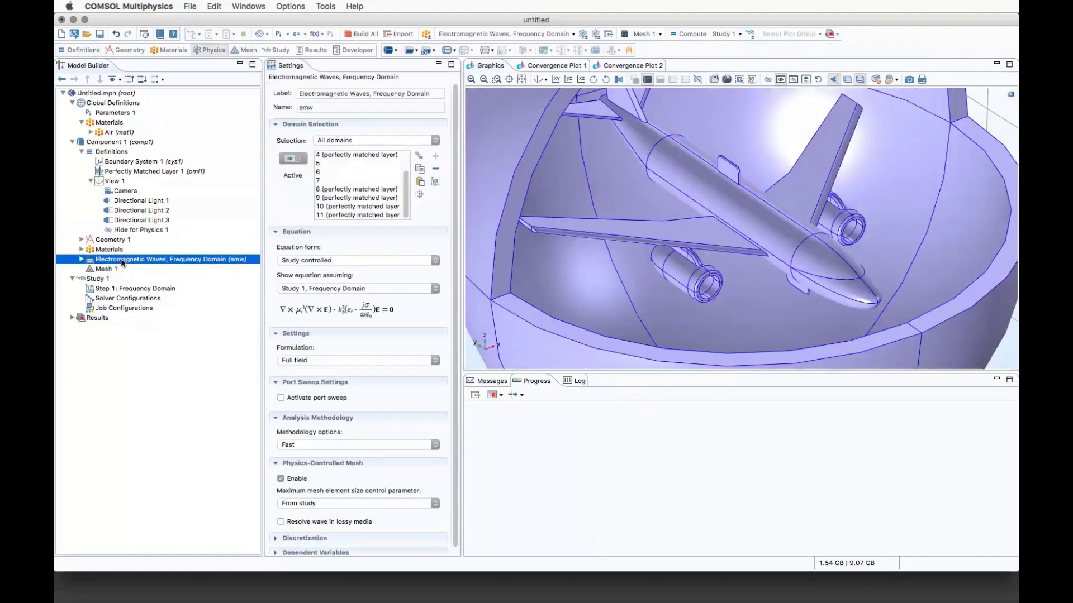
{"action": "left_click", "coordinate": [483, 80]}
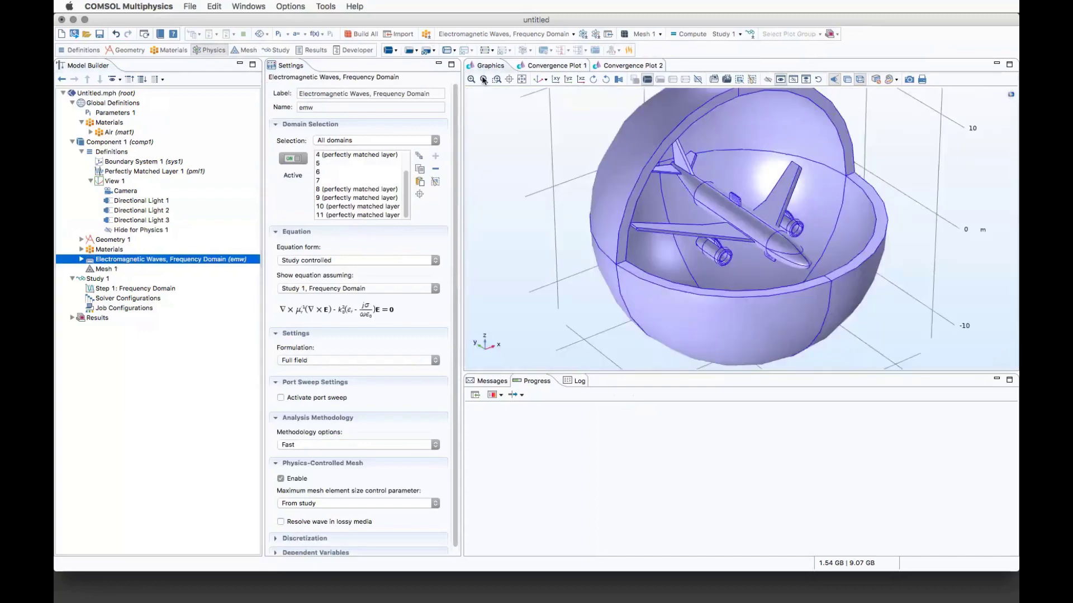
{"action": "left_click", "coordinate": [107, 270]}
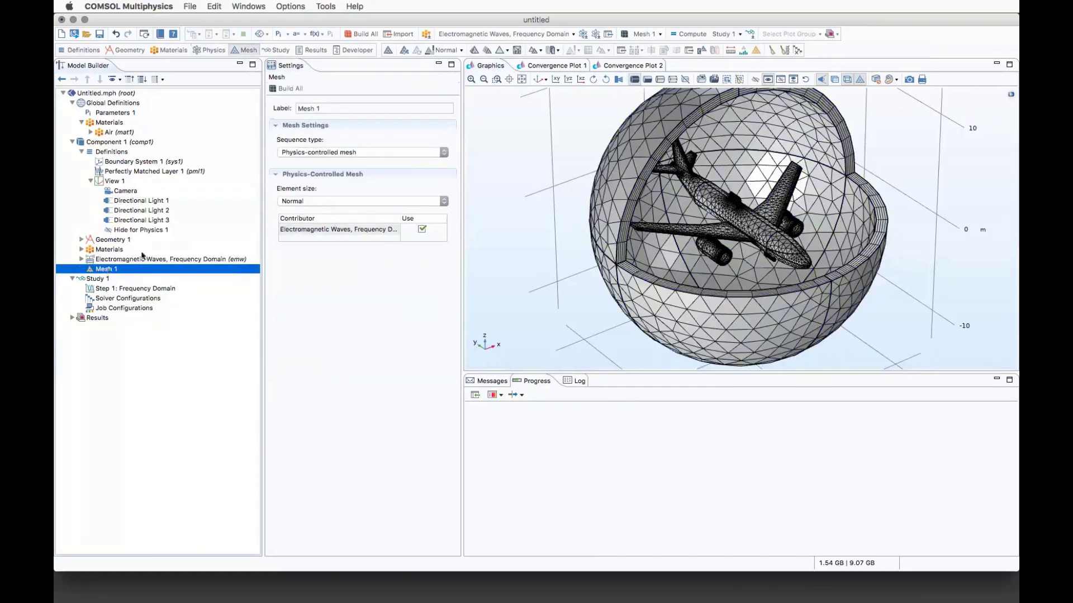
Review the Frequency Domain step settings of Study 1 in a widened settings area
{"action": "left_click", "coordinate": [98, 281]}
{"action": "left_click", "coordinate": [103, 295]}
{"action": "left_click", "coordinate": [105, 288]}
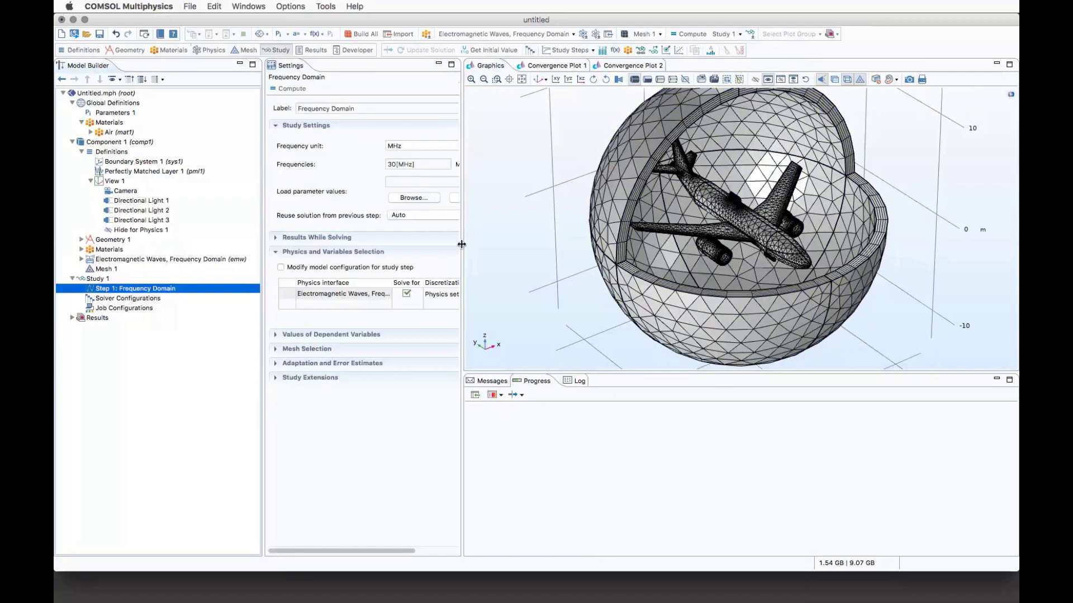
{"action": "left_click_drag", "start_coordinate": [462, 244], "coordinate": [541, 244]}
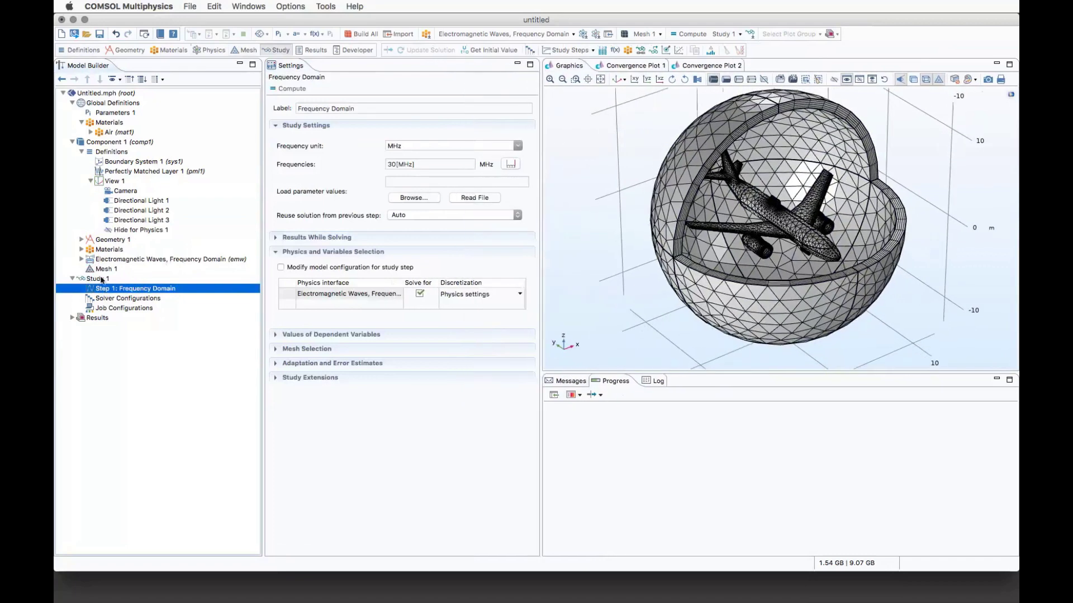
Add a parametric sweep to Study 1 over the antenna location parameter a_y with the values -5, -3 and 2 m
{"action": "left_click", "coordinate": [102, 280]}
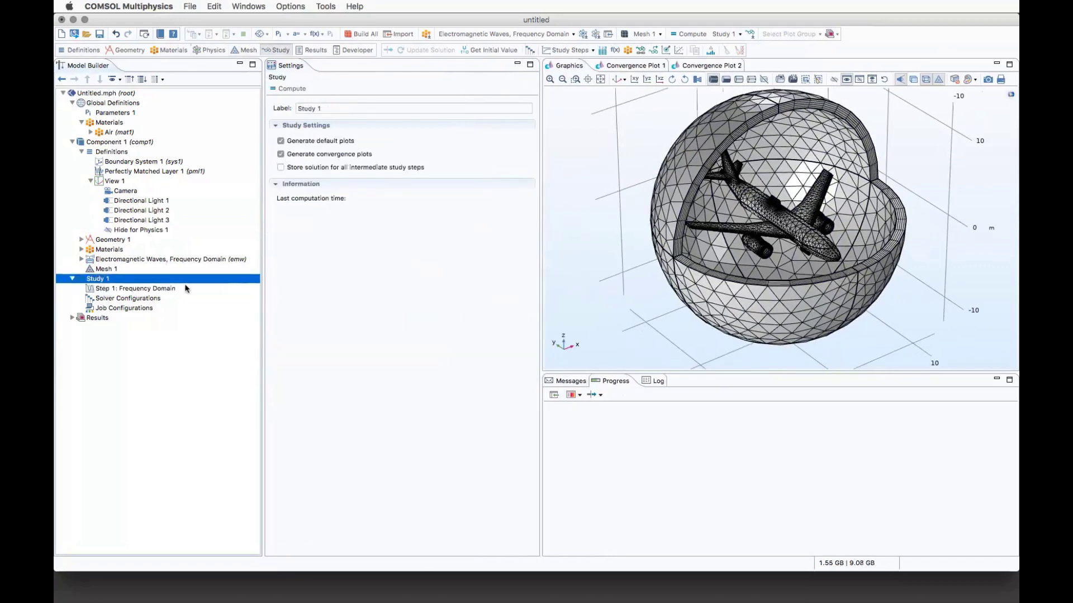
{"action": "right_click", "coordinate": [110, 281]}
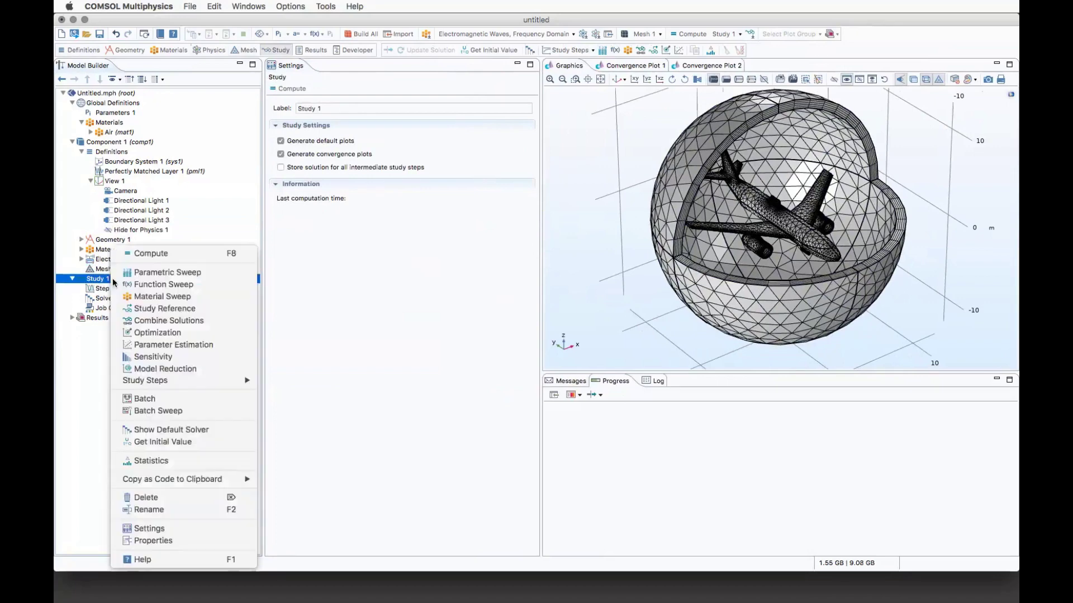
{"action": "left_click", "coordinate": [136, 273]}
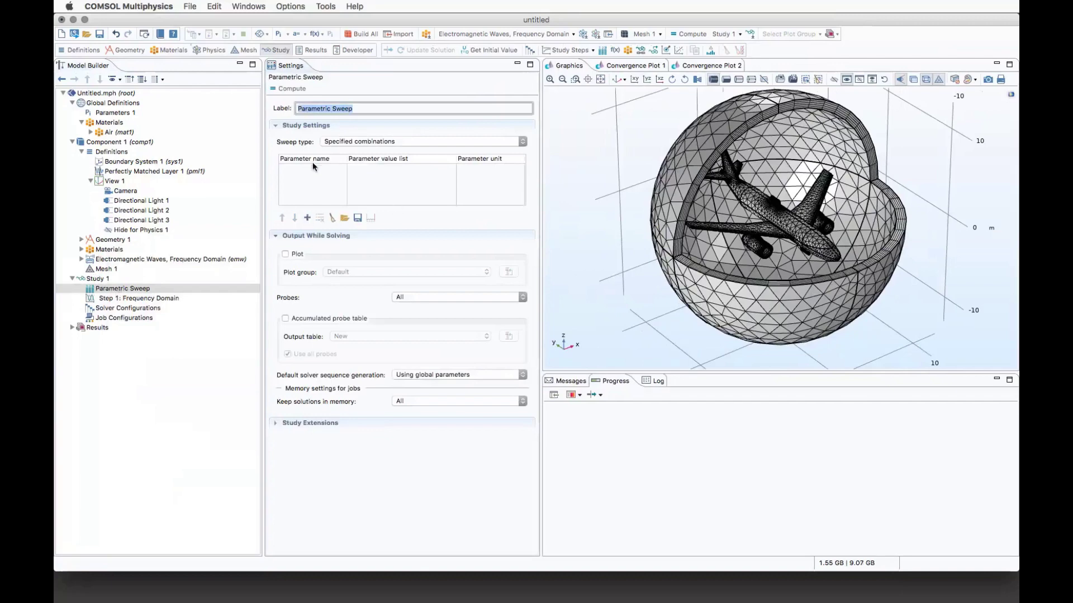
{"action": "left_click", "coordinate": [307, 217]}
{"action": "left_click_drag", "start_coordinate": [347, 158], "coordinate": [402, 158]}
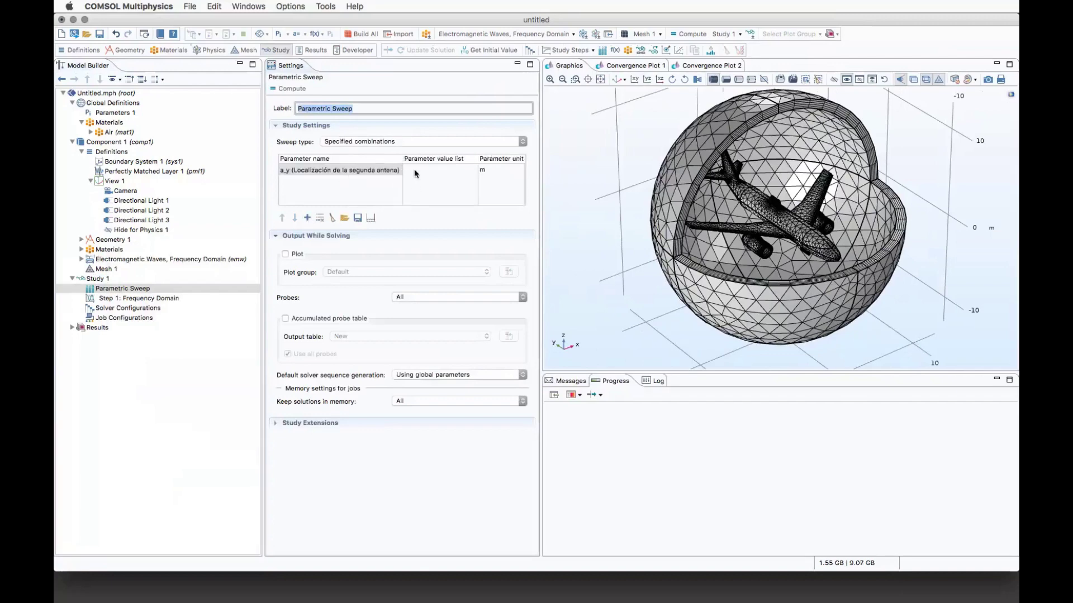
{"action": "left_click", "coordinate": [414, 169]}
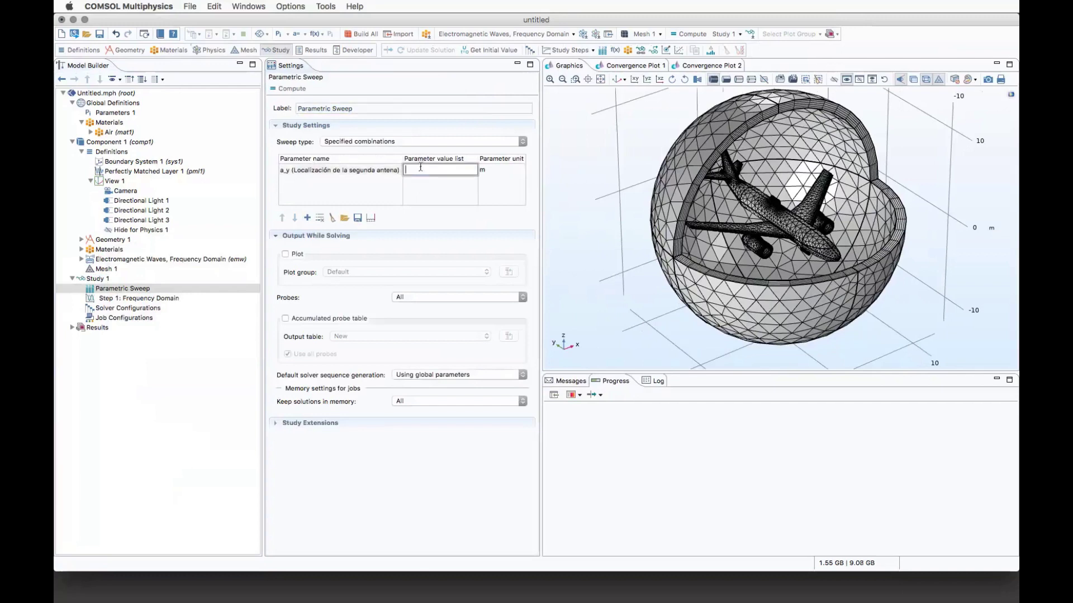
{"action": "type", "text": "-5 -3 2"}
{"action": "key", "text": "Return"}
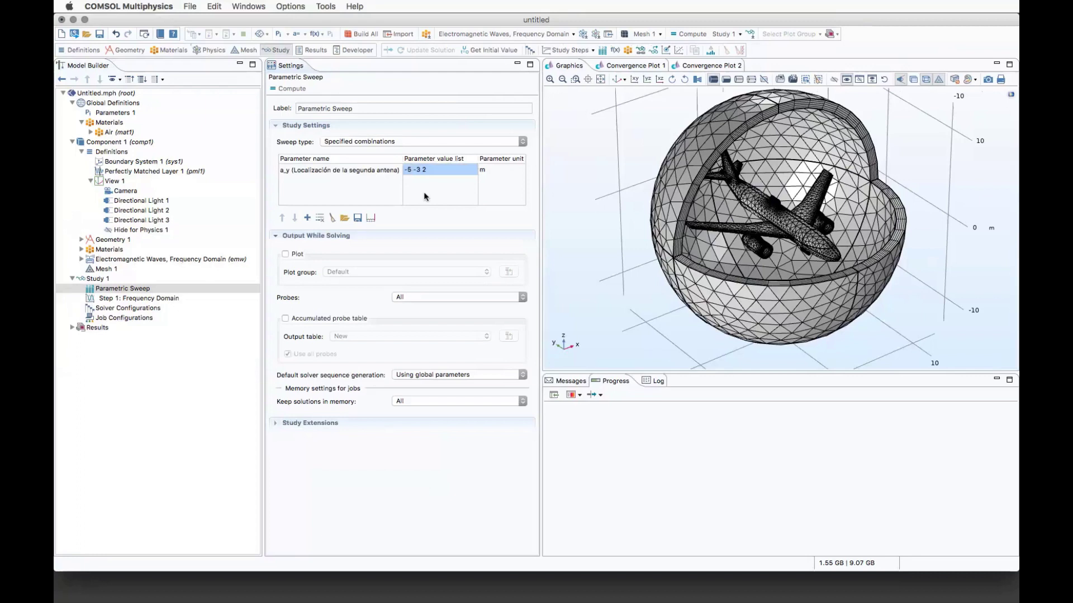
Open airplane_antenna_crosstalk.mph from the RF folder, discarding the changes to the untitled model
{"action": "left_click", "coordinate": [96, 278]}
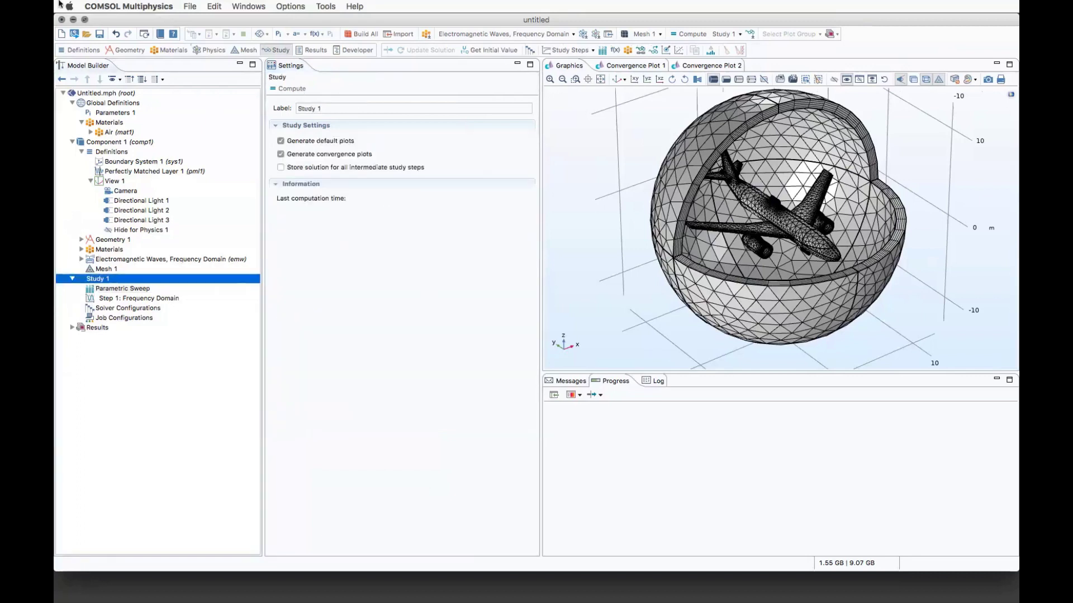
{"action": "left_click", "coordinate": [87, 34]}
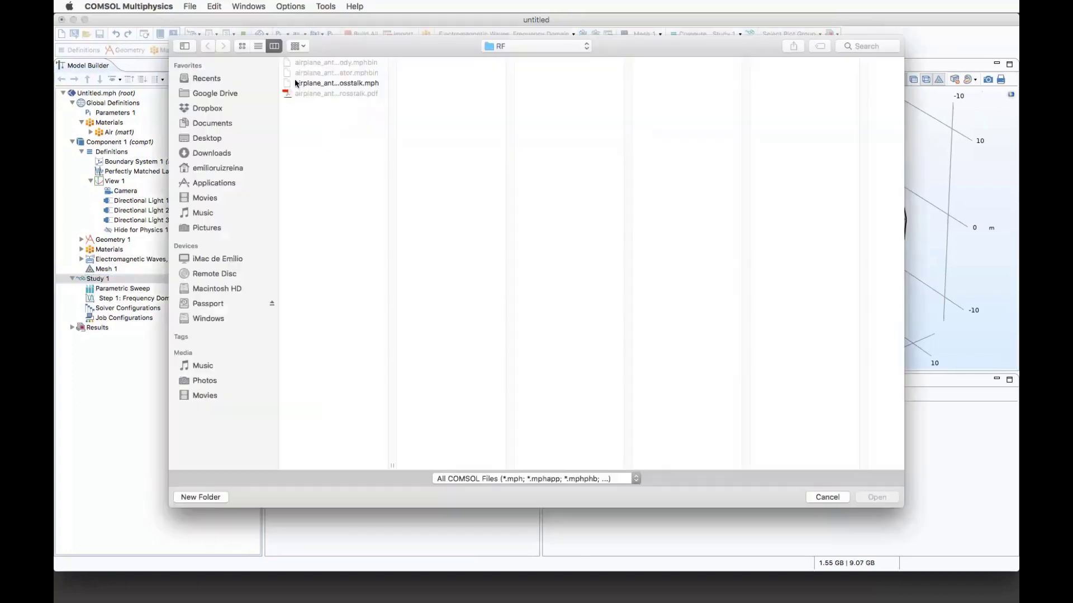
{"action": "left_click", "coordinate": [296, 83]}
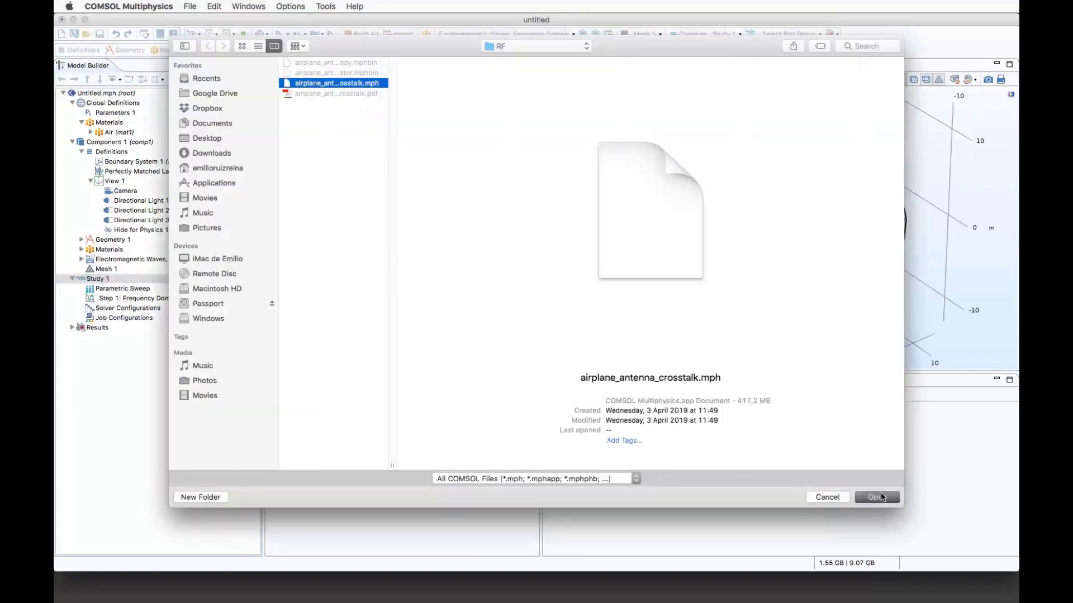
{"action": "left_click", "coordinate": [880, 496]}
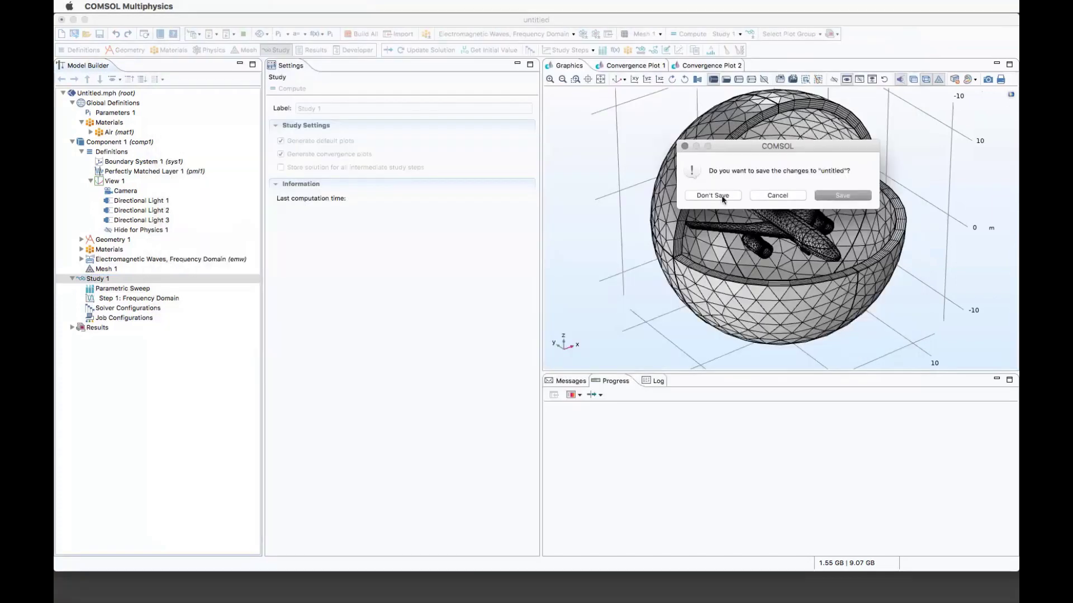
{"action": "left_click", "coordinate": [721, 195]}
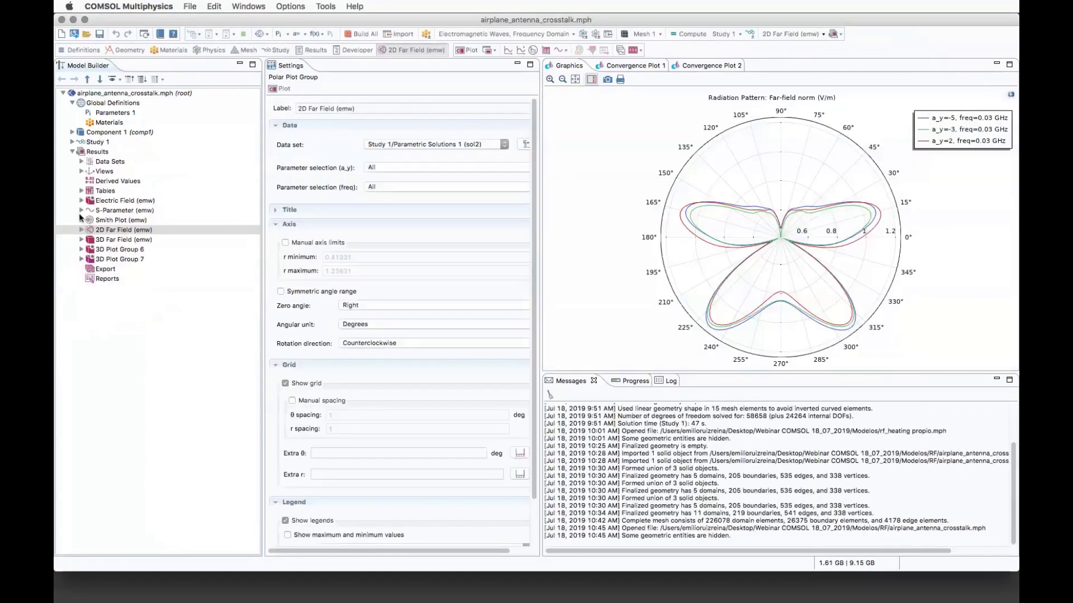
Display the Electric Field (emw) plot and examine the airplane in a side view along the yz plane
{"action": "left_click", "coordinate": [106, 202]}
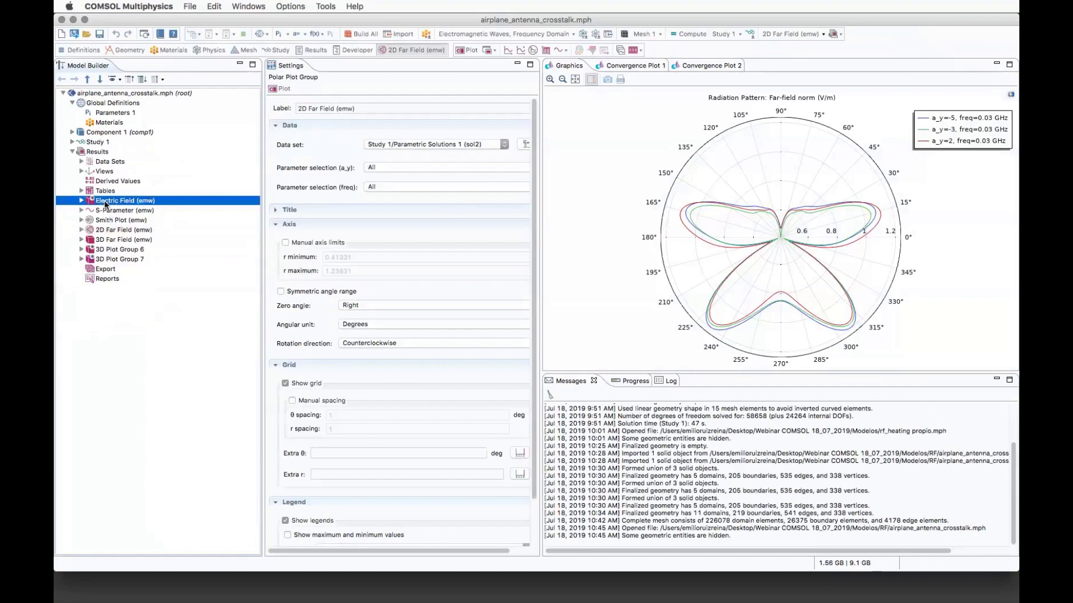
{"action": "left_click", "coordinate": [594, 79]}
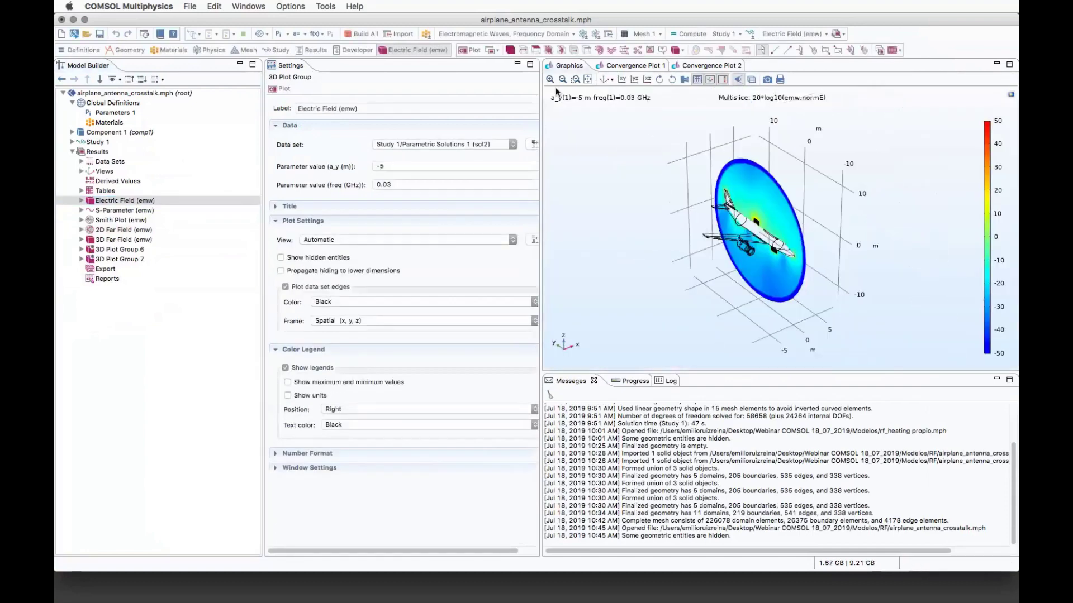
{"action": "left_click", "coordinate": [550, 80]}
{"action": "left_click_drag", "start_coordinate": [594, 184], "coordinate": [499, 207]}
{"action": "left_click_drag", "start_coordinate": [837, 259], "coordinate": [614, 128]}
{"action": "left_click", "coordinate": [624, 81]}
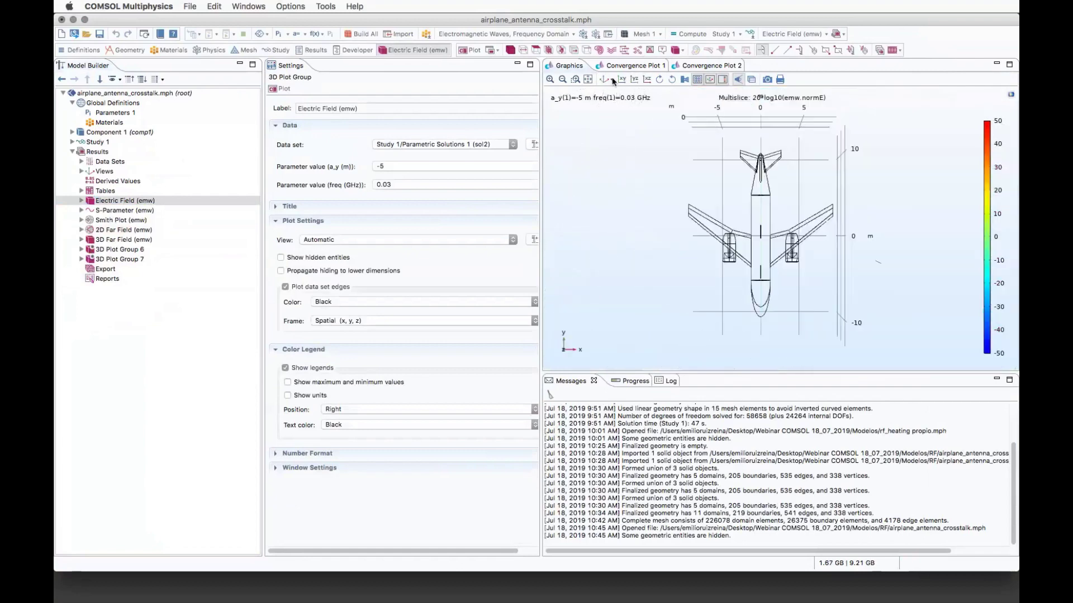
{"action": "left_click", "coordinate": [634, 80]}
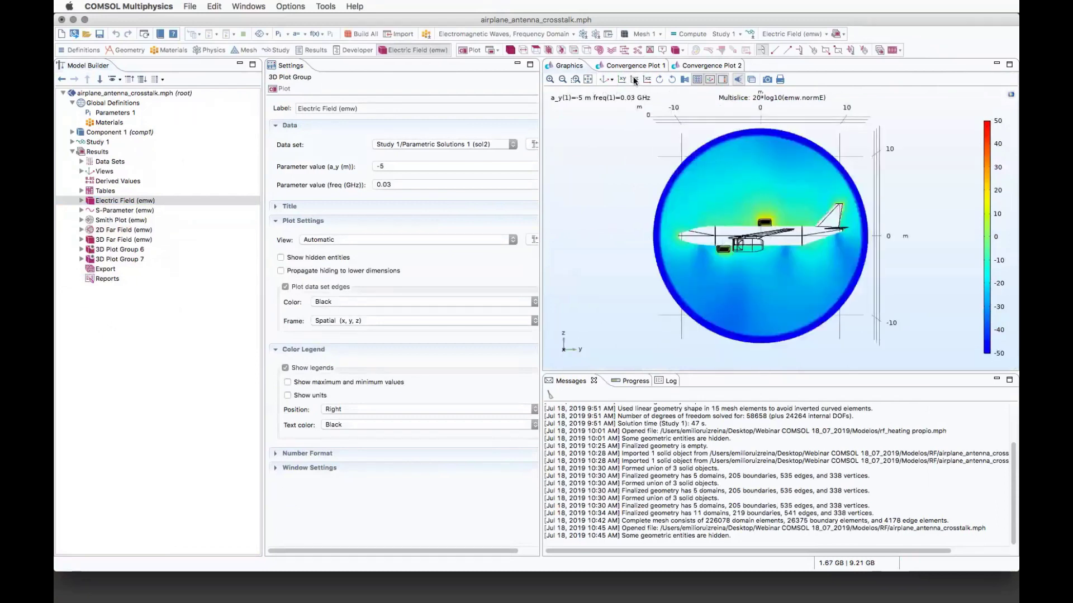
{"action": "left_click", "coordinate": [635, 81]}
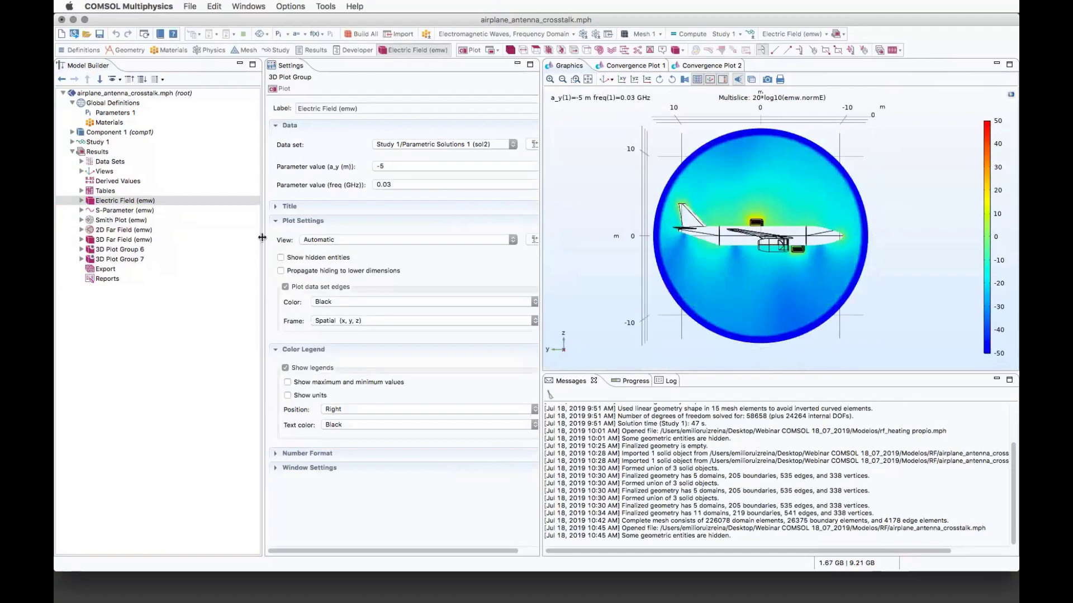
Enlarge the graphics area and examine the electric field around the airplane and its antennas up close
{"action": "left_click_drag", "start_coordinate": [262, 238], "coordinate": [205, 237]}
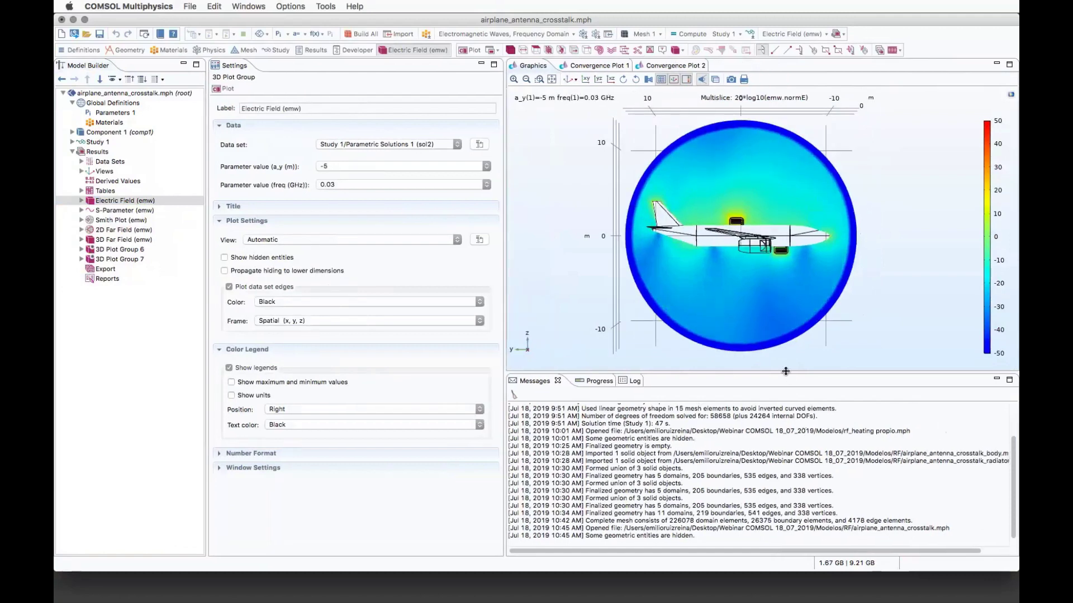
{"action": "left_click_drag", "start_coordinate": [786, 377], "coordinate": [786, 510]}
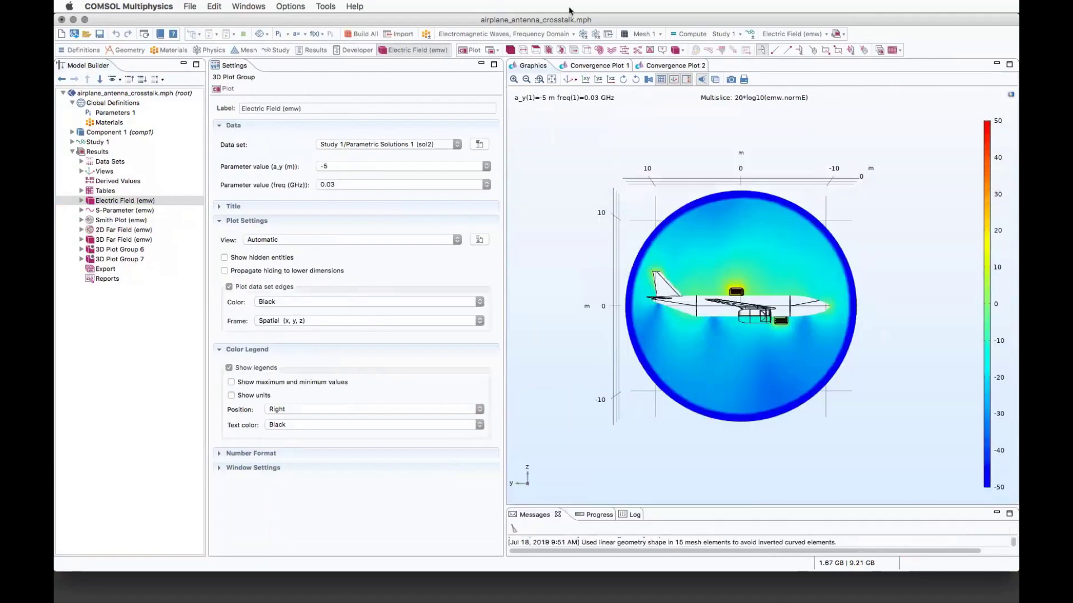
{"action": "left_click", "coordinate": [550, 80]}
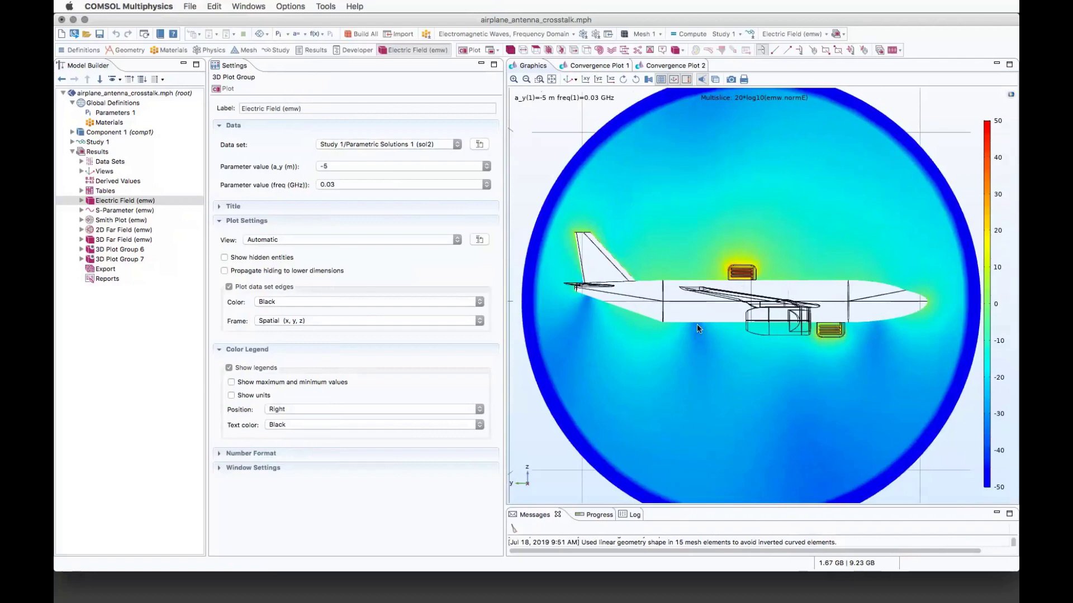
{"action": "mouse_move", "coordinate": [697, 324]}
{"action": "left_mouse_down"}
{"action": "mouse_move", "coordinate": [685, 303]}
{"action": "mouse_move", "coordinate": [704, 334]}
{"action": "mouse_move", "coordinate": [686, 289]}
{"action": "mouse_move", "coordinate": [705, 327]}
{"action": "mouse_move", "coordinate": [698, 302]}
{"action": "mouse_move", "coordinate": [699, 321]}
{"action": "left_mouse_up"}
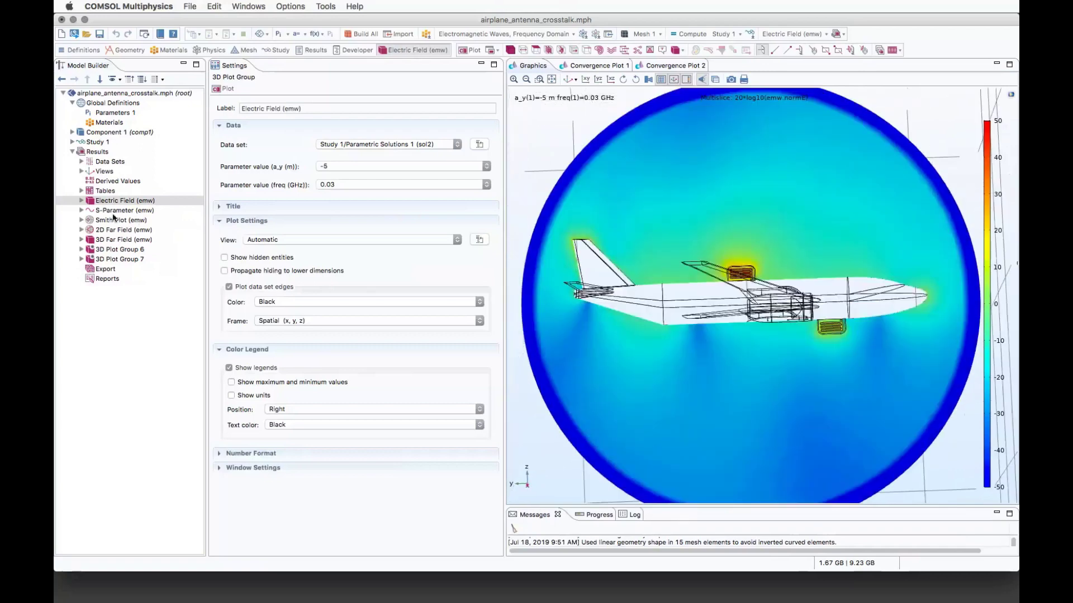
Review the S-Parameter, 2D Far Field and 3D Far Field result plots
{"action": "left_click", "coordinate": [102, 211]}
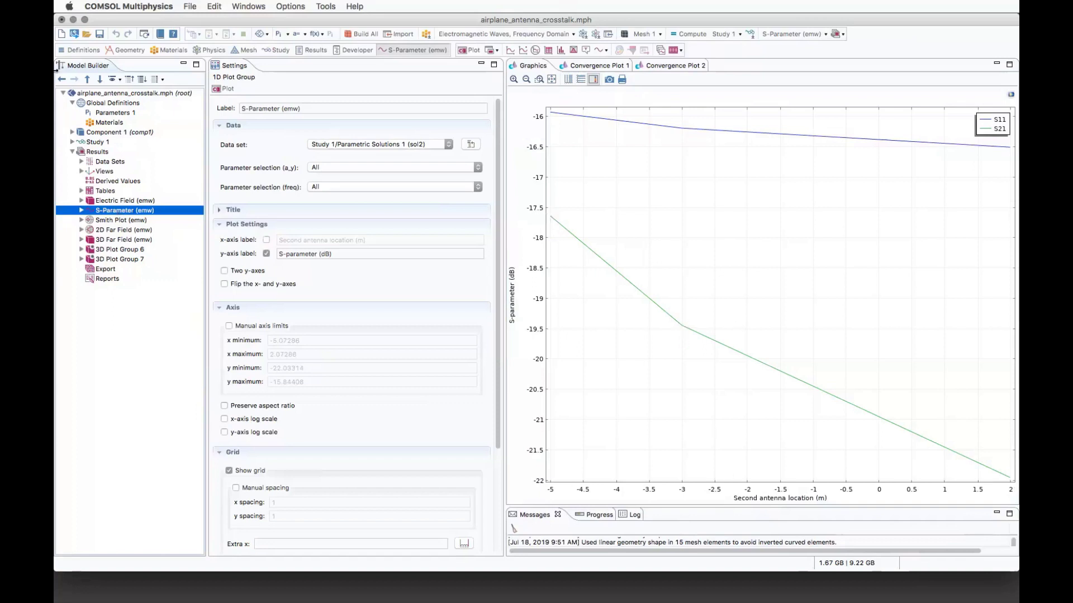
{"action": "left_click", "coordinate": [124, 230]}
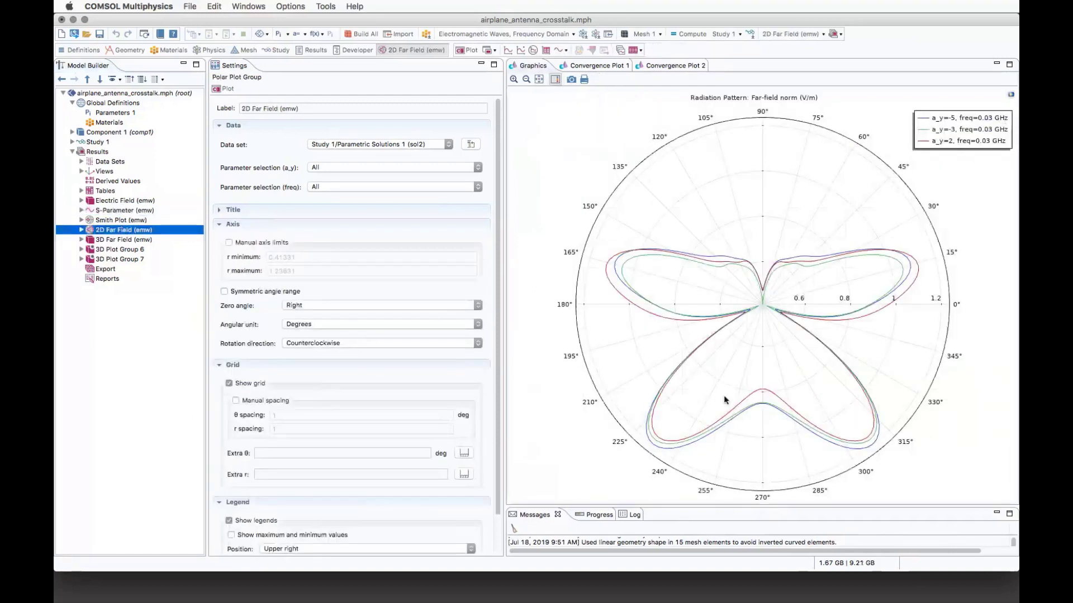
{"action": "left_click", "coordinate": [124, 241]}
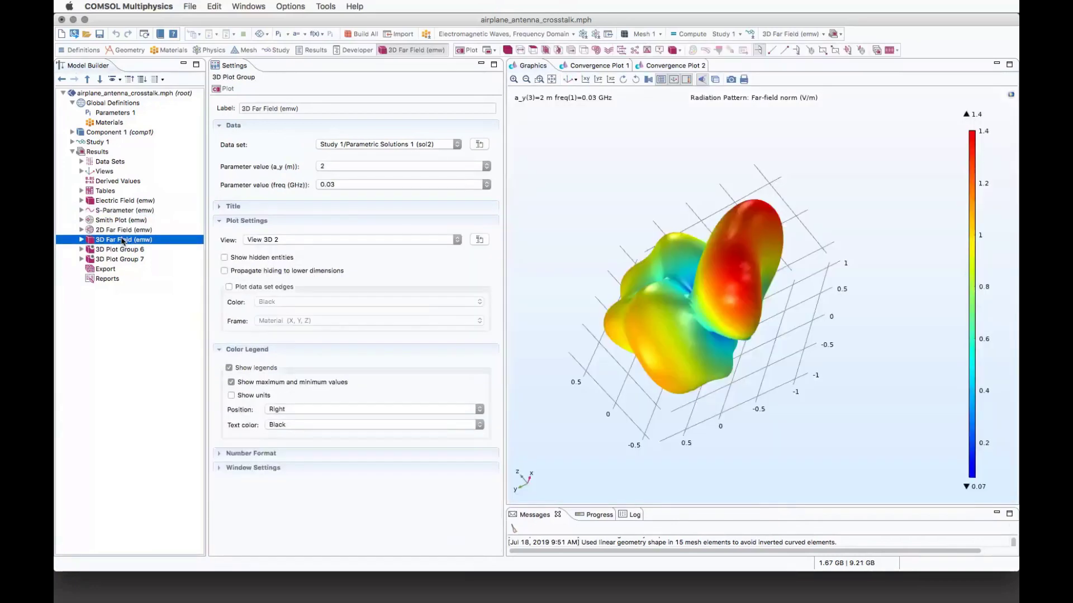
{"action": "left_click", "coordinate": [570, 80]}
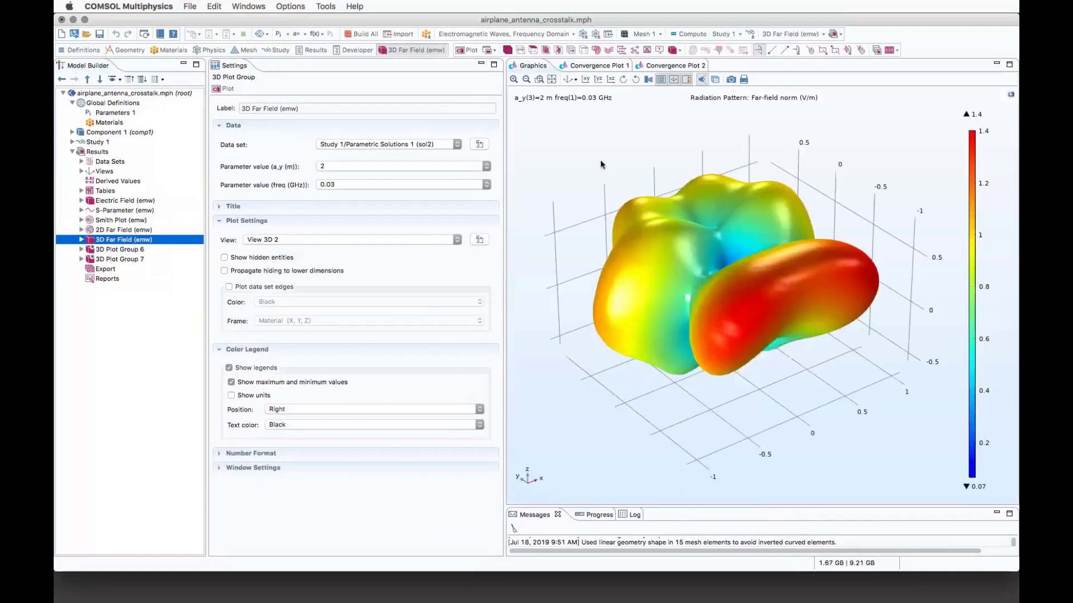
{"action": "left_click_drag", "start_coordinate": [601, 165], "coordinate": [664, 159]}
{"action": "left_click", "coordinate": [569, 80]}
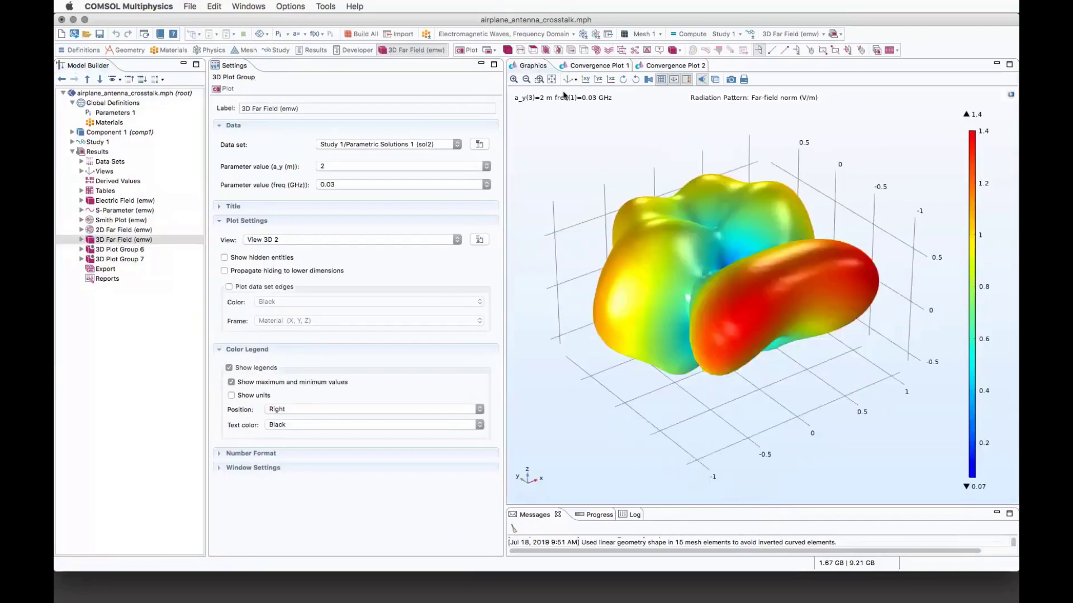
Plot the Electric Field (emw) group for the antenna location a_y of -3 m and again for 2 m
{"action": "left_click", "coordinate": [112, 201]}
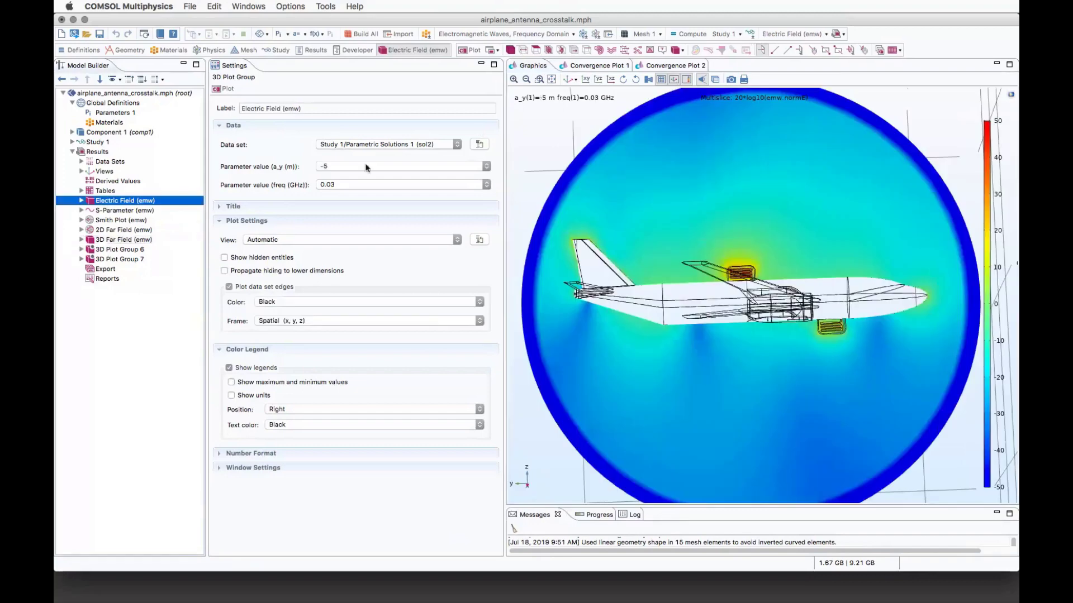
{"action": "left_click", "coordinate": [373, 166]}
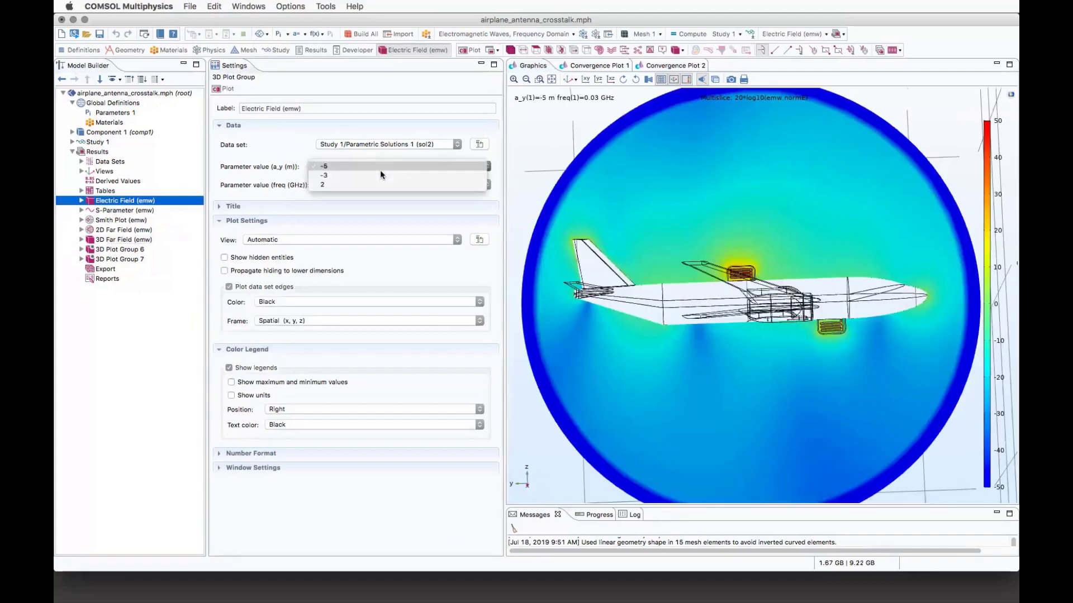
{"action": "left_click", "coordinate": [377, 174]}
{"action": "left_click", "coordinate": [221, 91]}
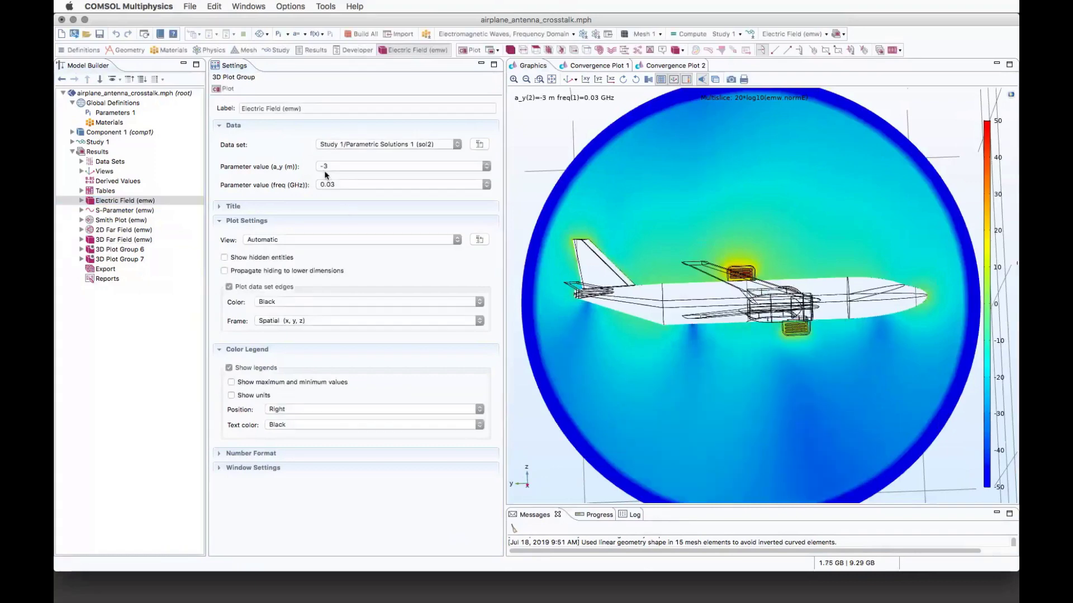
{"action": "left_click", "coordinate": [336, 167]}
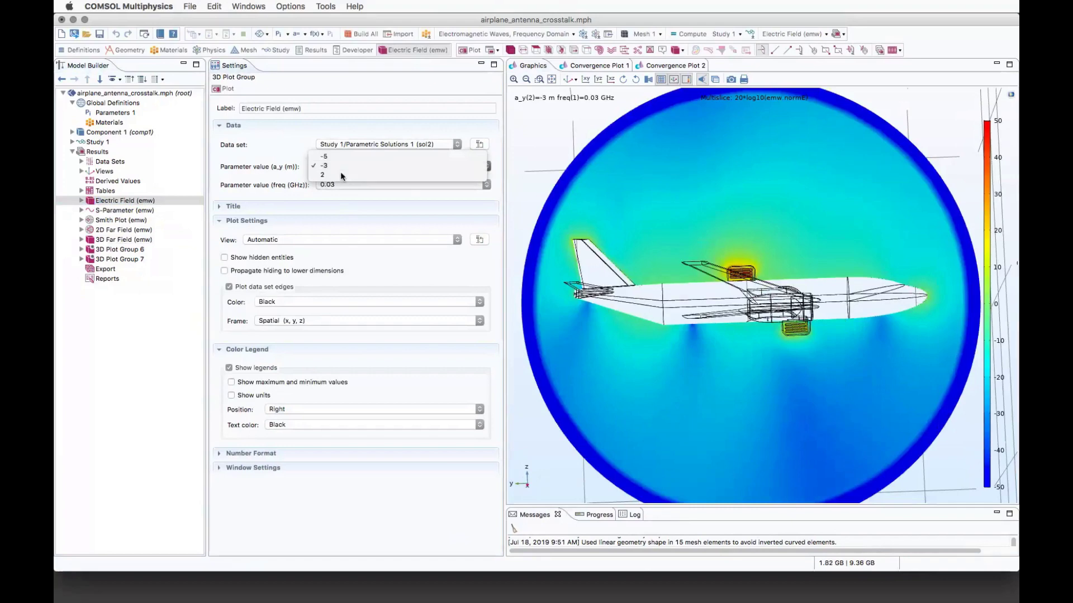
{"action": "left_click", "coordinate": [341, 174]}
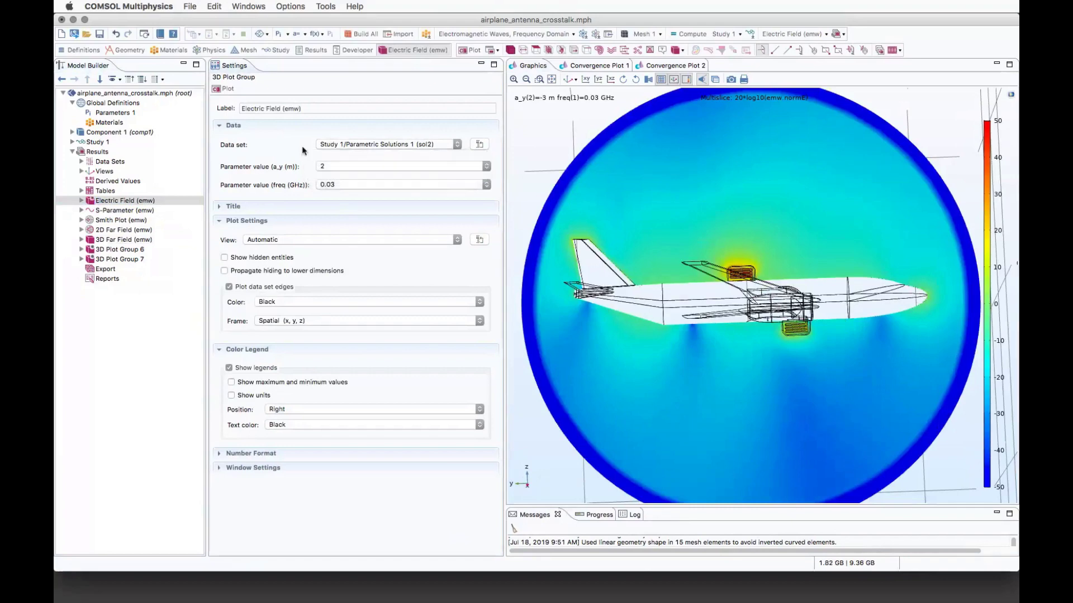
{"action": "left_click", "coordinate": [226, 89]}
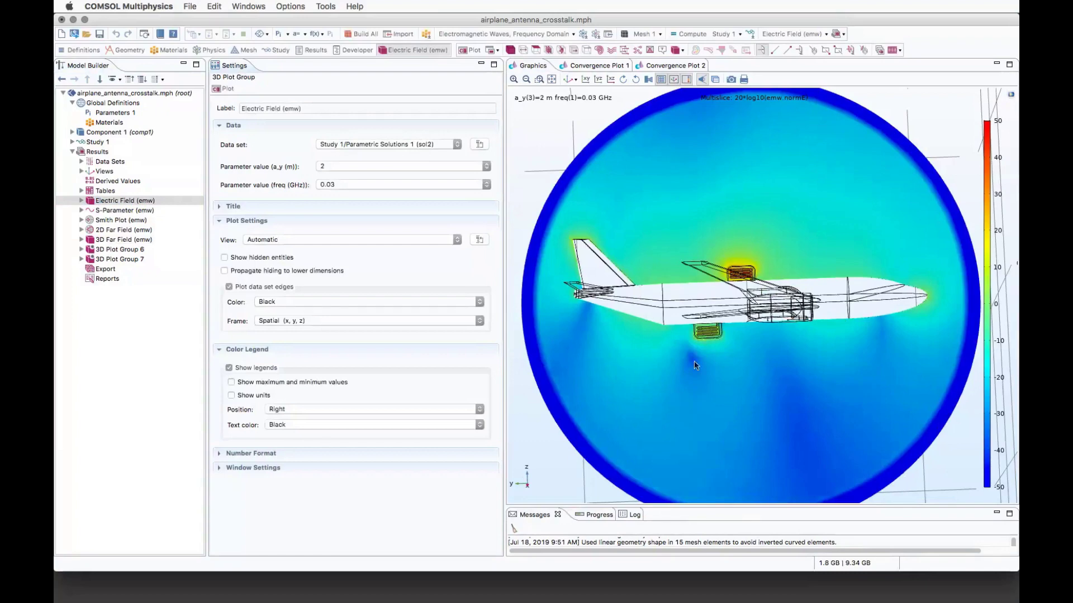
{"action": "left_click_drag", "start_coordinate": [753, 385], "coordinate": [726, 399]}
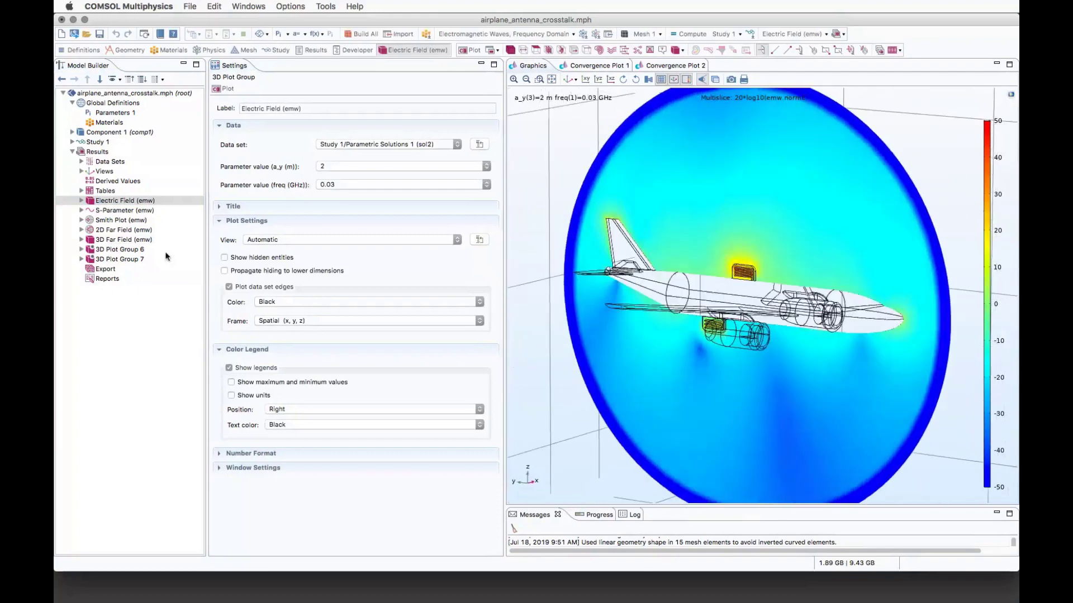
Display 3D Plot Group 6 and examine the surface field on the airplane's underside around the antenna and engines
{"action": "left_click", "coordinate": [112, 249]}
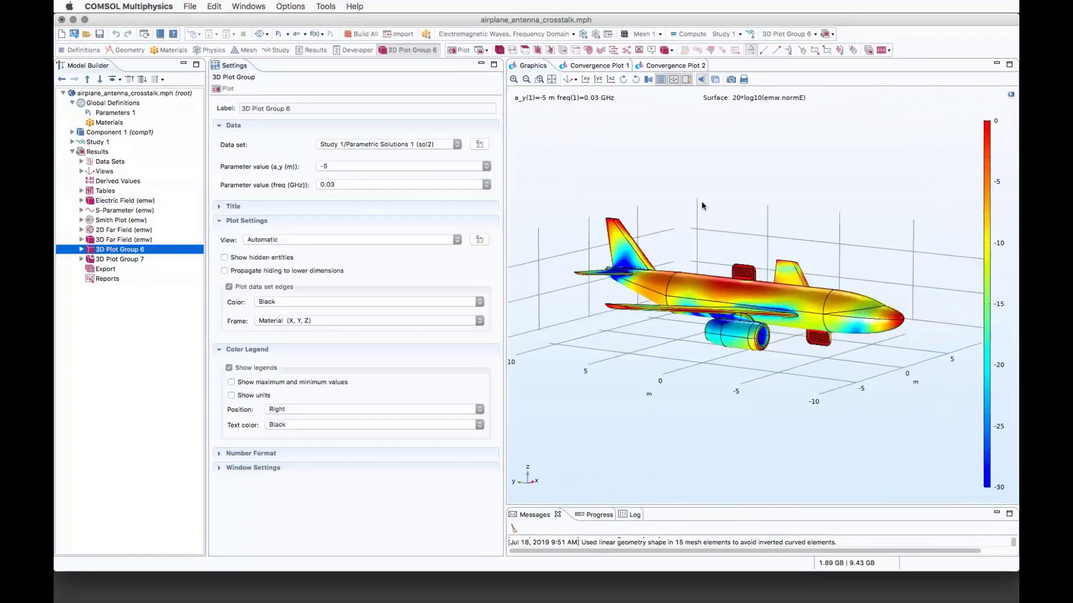
{"action": "left_click_drag", "start_coordinate": [702, 200], "coordinate": [742, 251]}
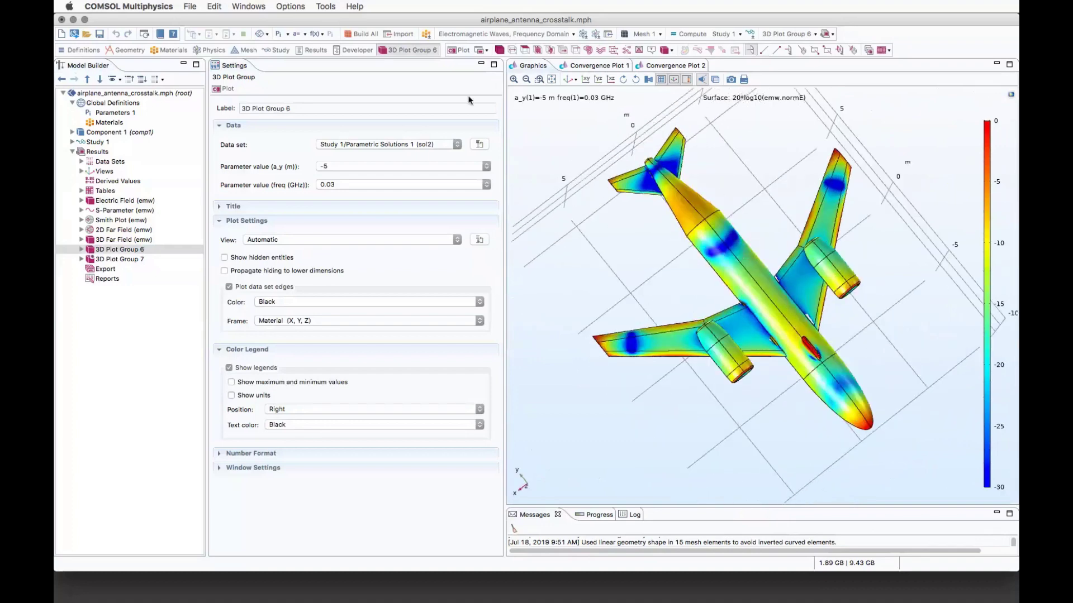
{"action": "left_click", "coordinate": [514, 81]}
{"action": "mouse_move", "coordinate": [665, 257]}
{"action": "left_mouse_down"}
{"action": "mouse_move", "coordinate": [625, 320]}
{"action": "mouse_move", "coordinate": [646, 265]}
{"action": "left_mouse_up"}
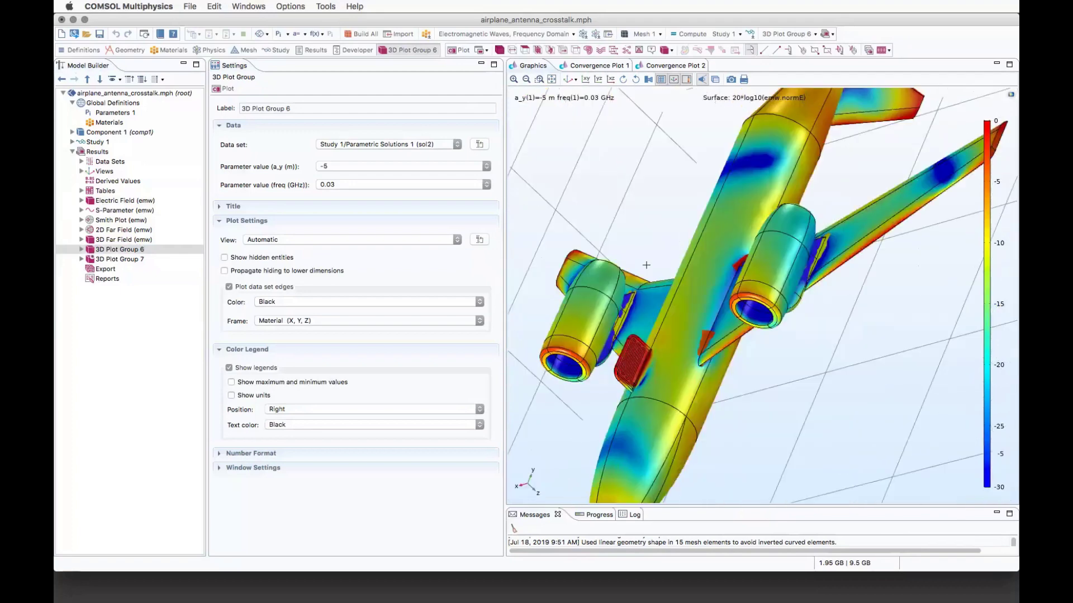
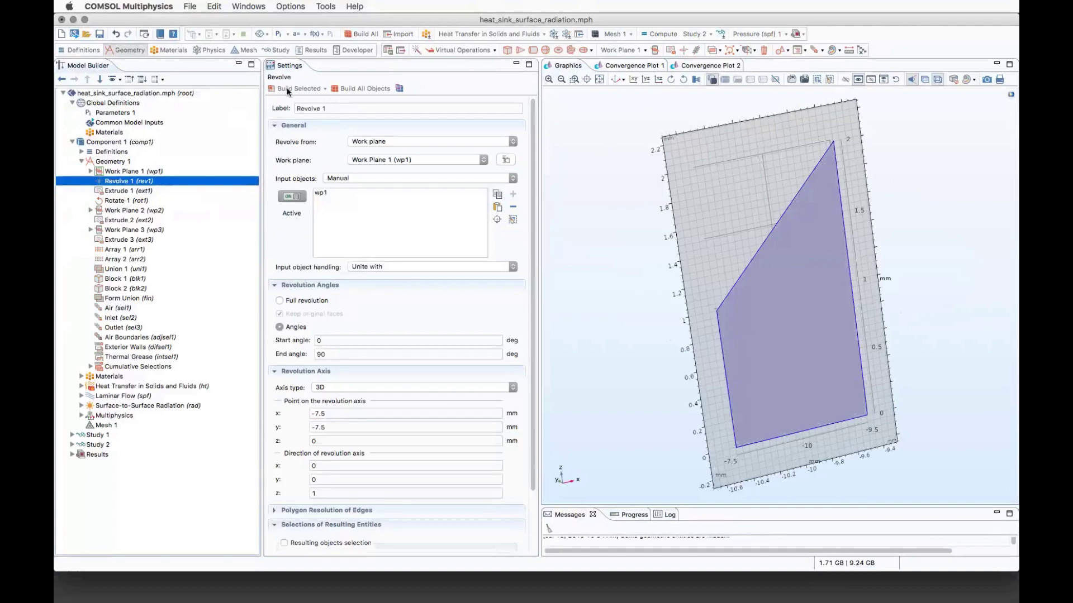
Build the Revolve 1 and Extrude 1 features of the heat sink geometry
{"action": "key", "text": "F3"}
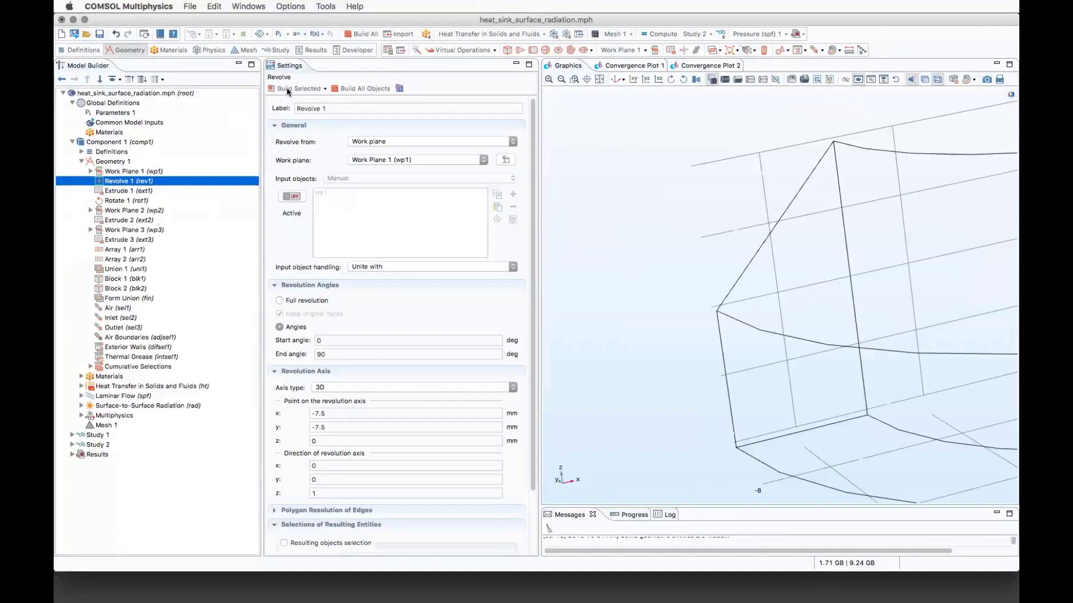
{"action": "left_click", "coordinate": [601, 79]}
{"action": "left_click", "coordinate": [110, 192]}
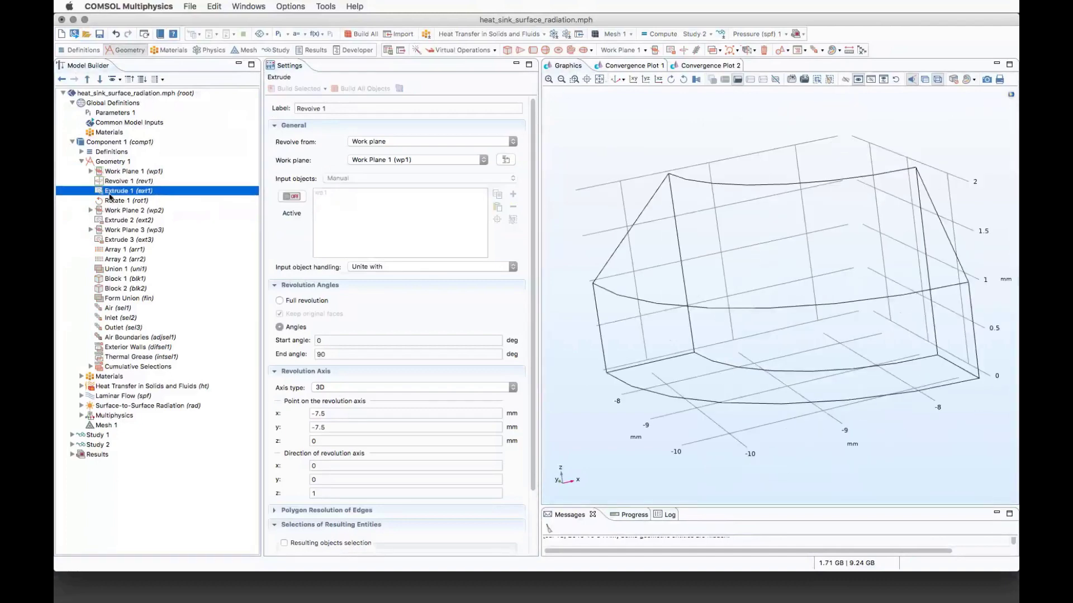
{"action": "left_click", "coordinate": [300, 90]}
{"action": "key", "text": "F3"}
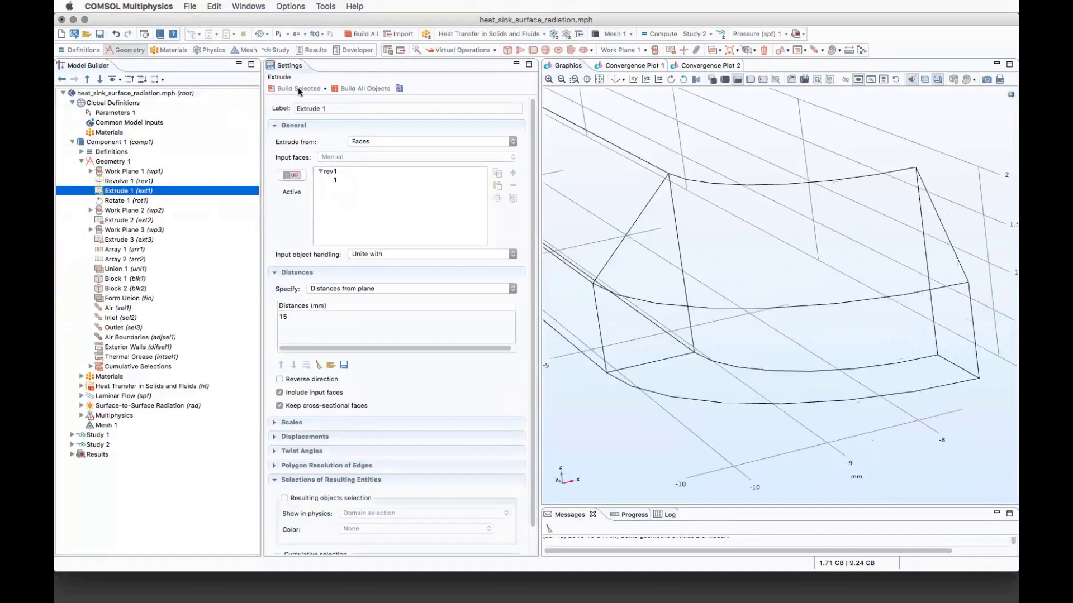
Fit the whole heat sink geometry in view and turn off wireframe rendering
{"action": "left_click", "coordinate": [597, 80]}
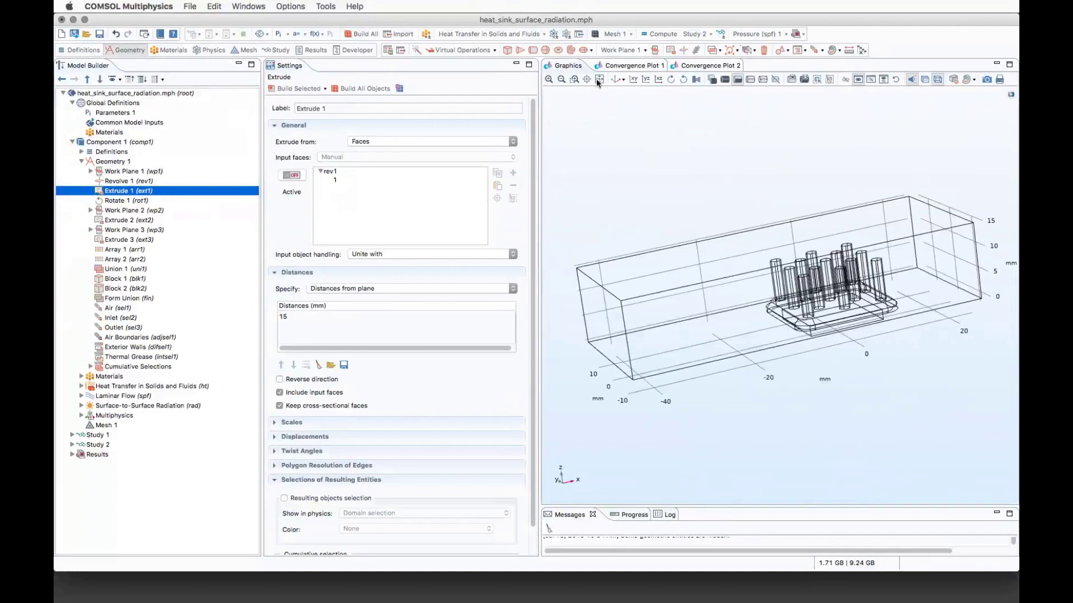
{"action": "left_click_drag", "start_coordinate": [648, 204], "coordinate": [631, 170]}
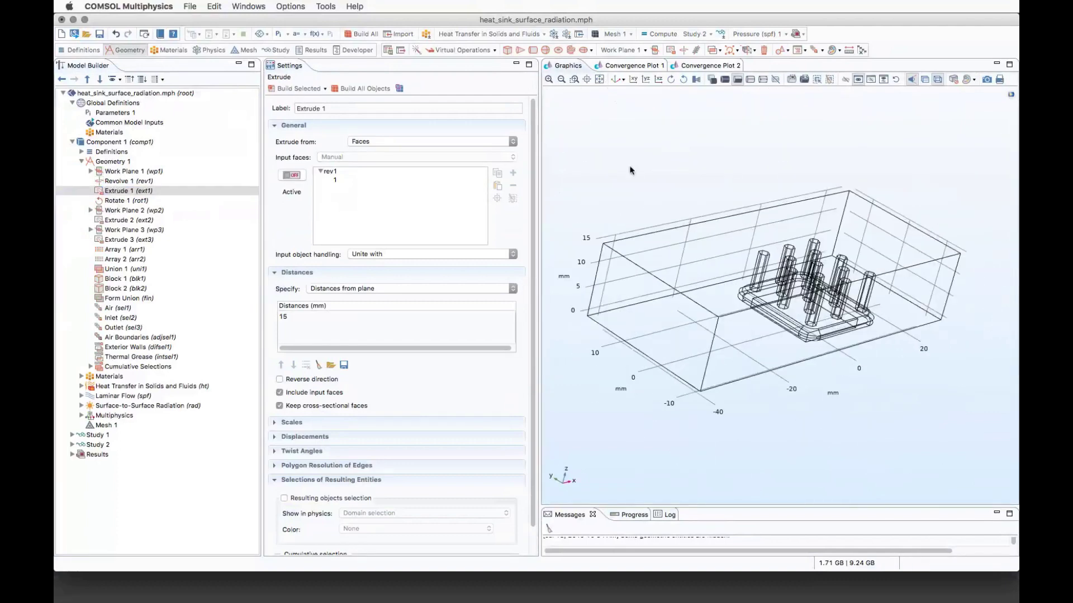
{"action": "left_click", "coordinate": [934, 82]}
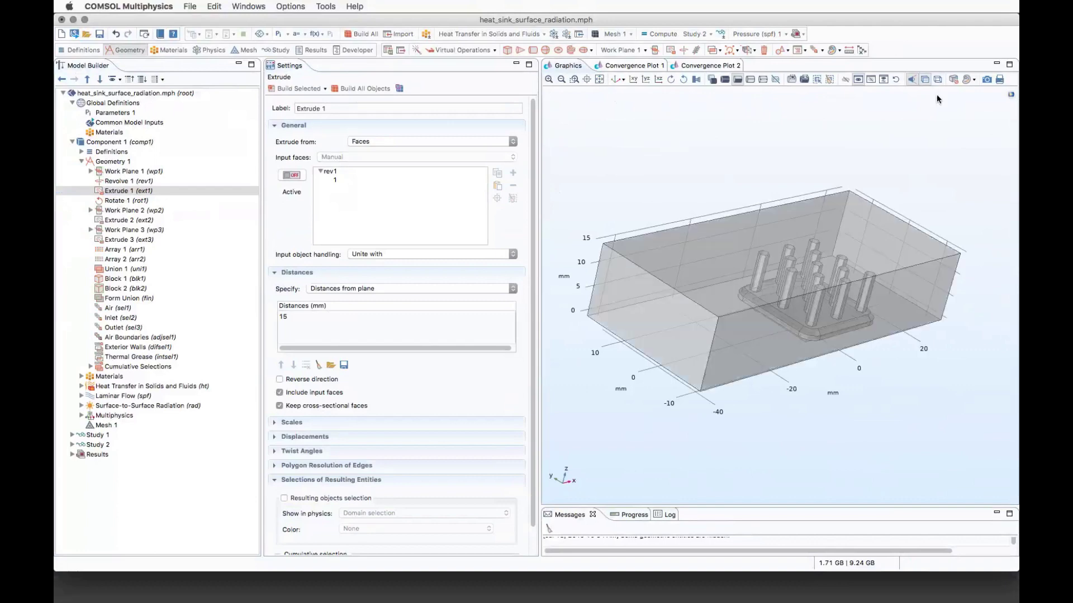
{"action": "left_click_drag", "start_coordinate": [922, 128], "coordinate": [893, 137]}
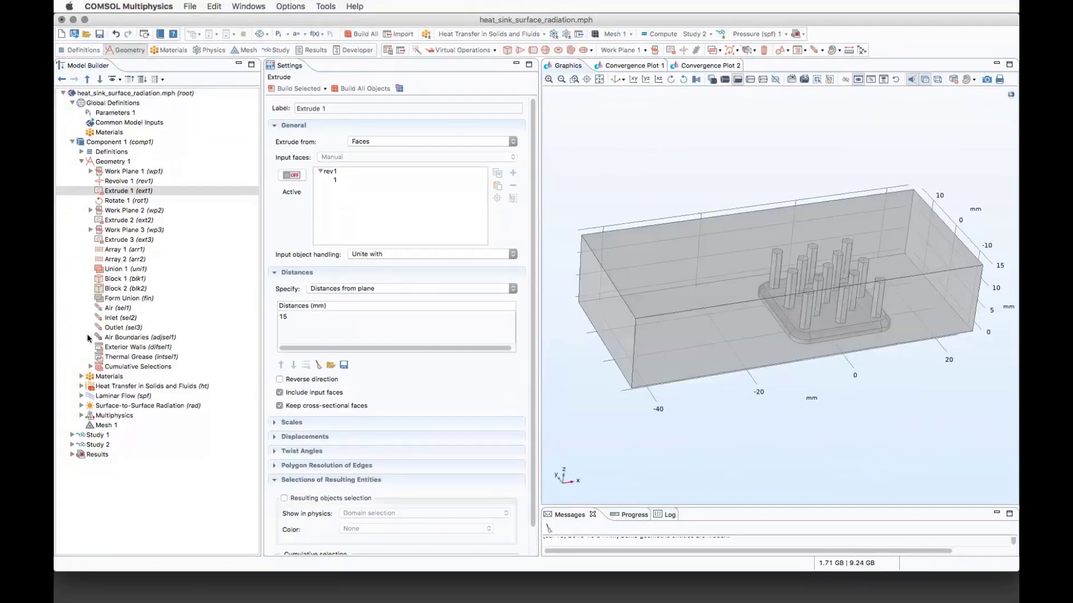
Review the material overview of Component 1 and the Air material's domain assignment and properties
{"action": "left_click", "coordinate": [82, 162]}
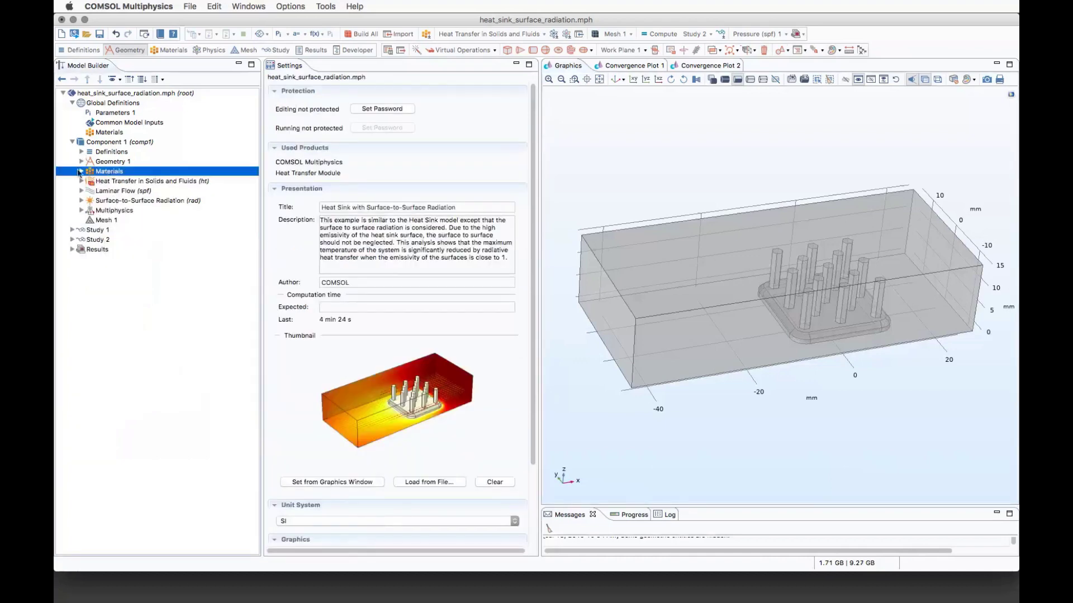
{"action": "left_click", "coordinate": [81, 172]}
{"action": "left_click", "coordinate": [81, 172]}
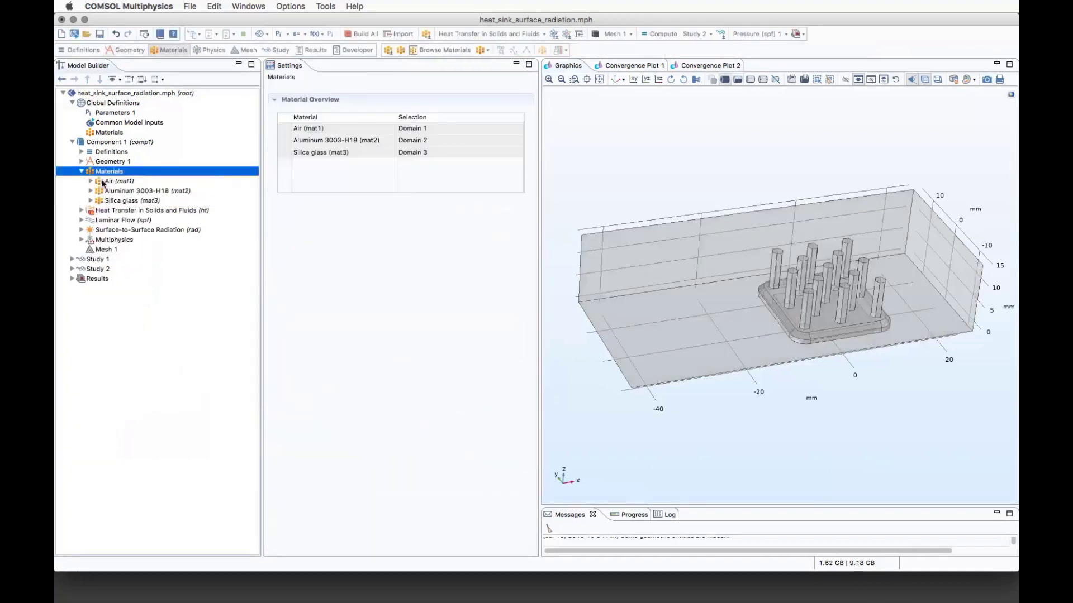
{"action": "left_click", "coordinate": [108, 181]}
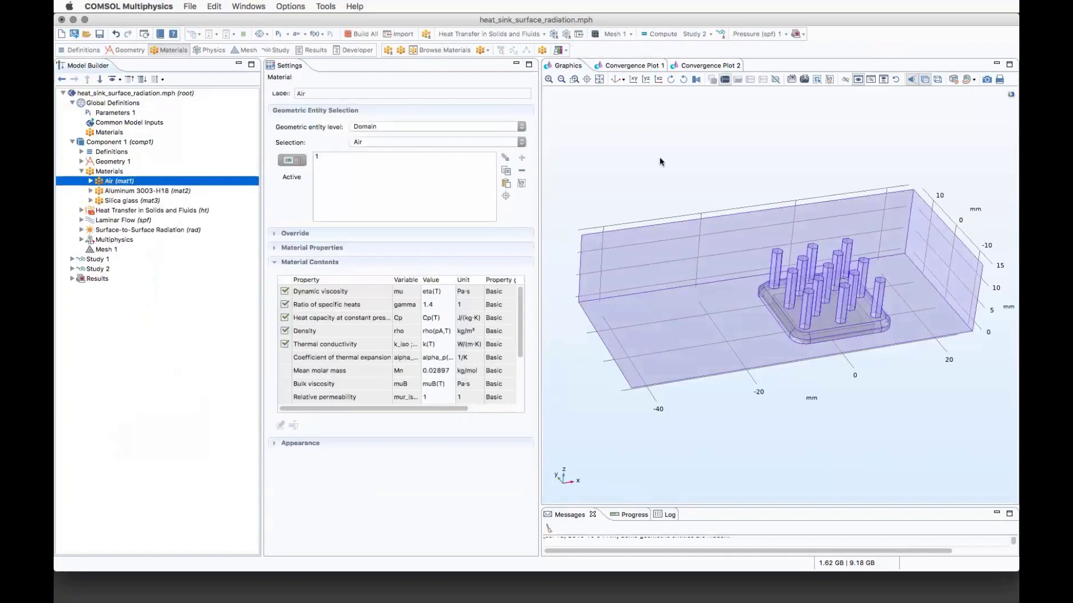
Review the domain assignment and properties of the Aluminum 3003-H18 and Silica glass materials, viewing the heat sink from below
{"action": "left_click", "coordinate": [144, 192]}
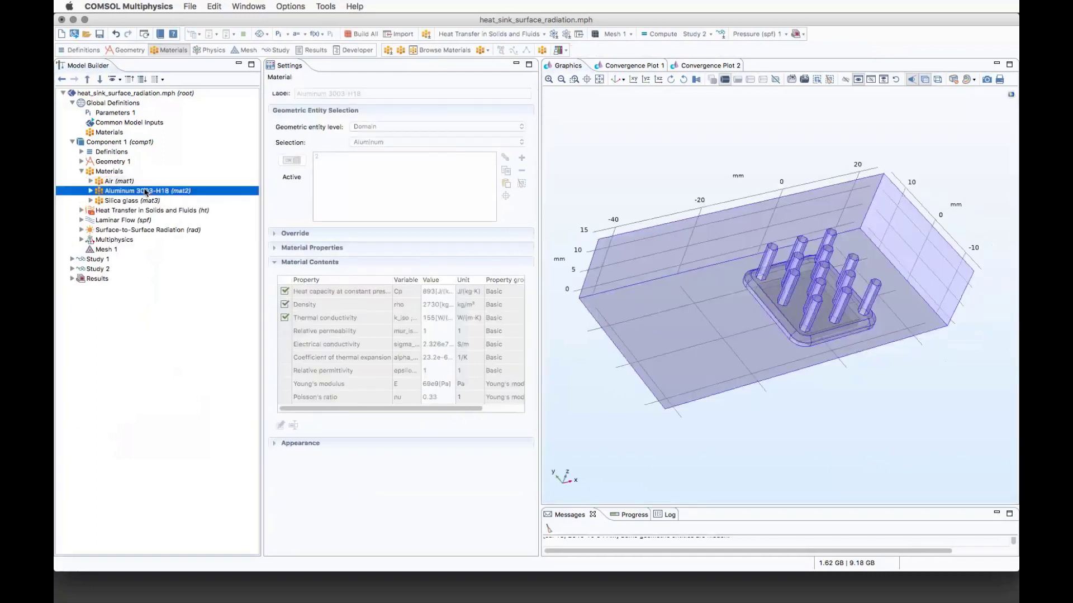
{"action": "left_click_drag", "start_coordinate": [957, 306], "coordinate": [827, 330]}
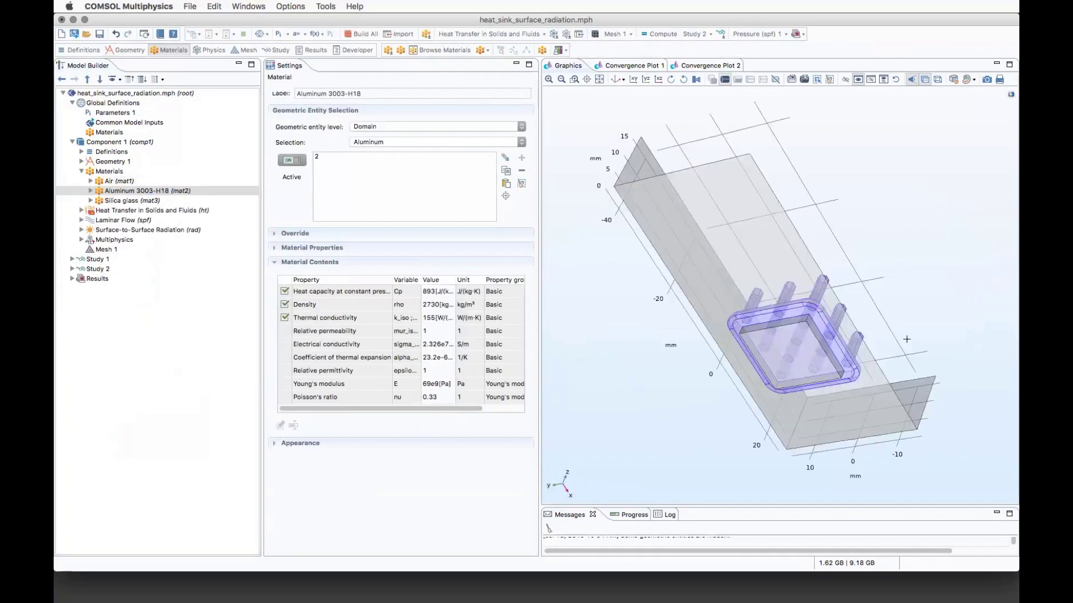
{"action": "left_click", "coordinate": [108, 201]}
{"action": "left_click_drag", "start_coordinate": [827, 168], "coordinate": [879, 125]}
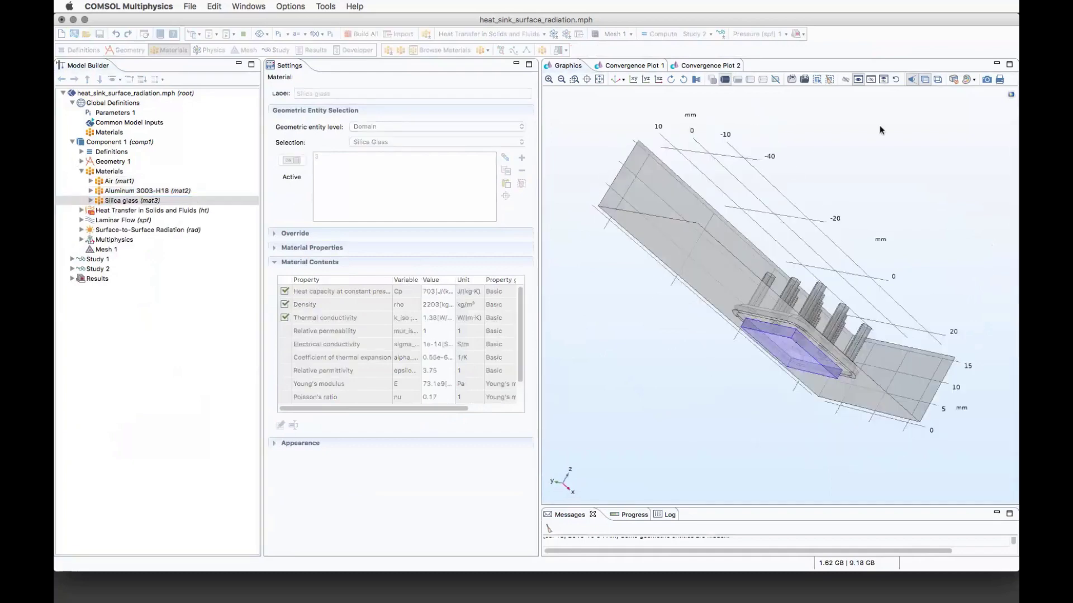
Turn off transparency rendering and examine the silica glass and aluminum domains of the heat sink as opaque solids
{"action": "left_click", "coordinate": [924, 79]}
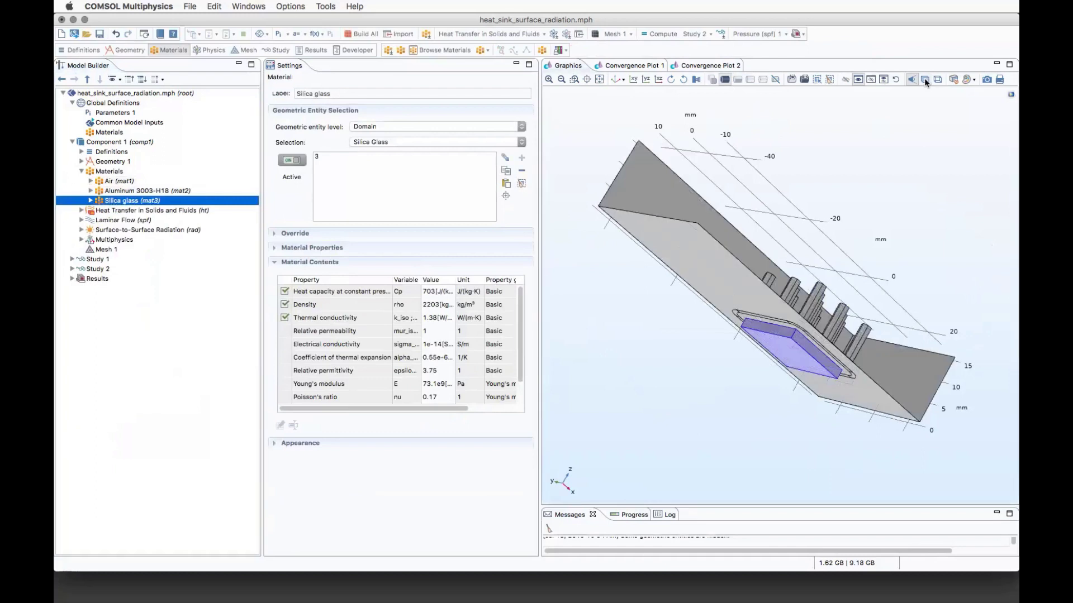
{"action": "left_click_drag", "start_coordinate": [891, 156], "coordinate": [745, 195]}
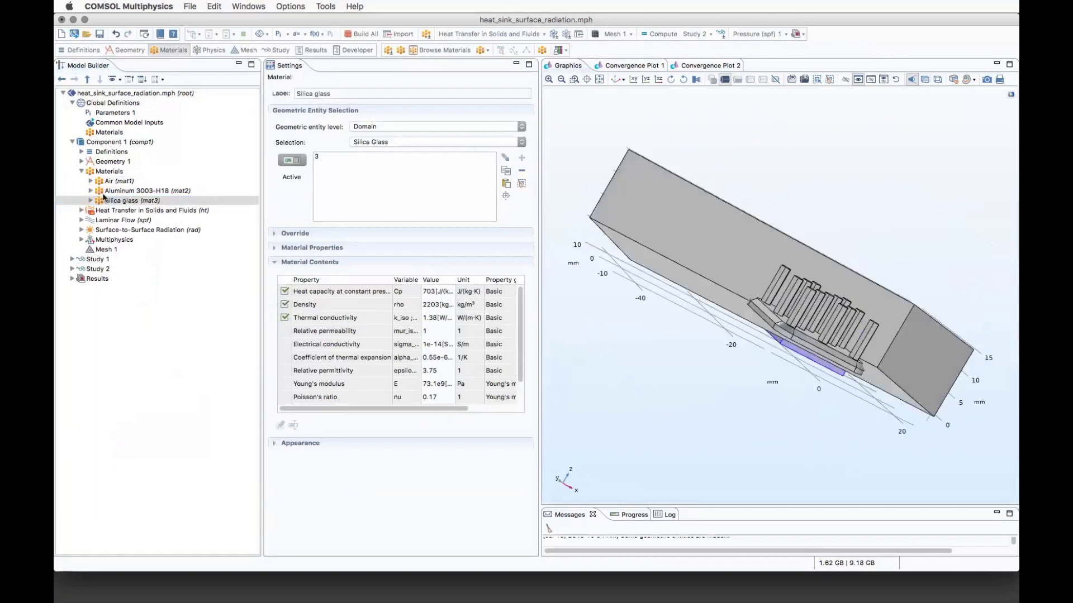
{"action": "left_click", "coordinate": [129, 191]}
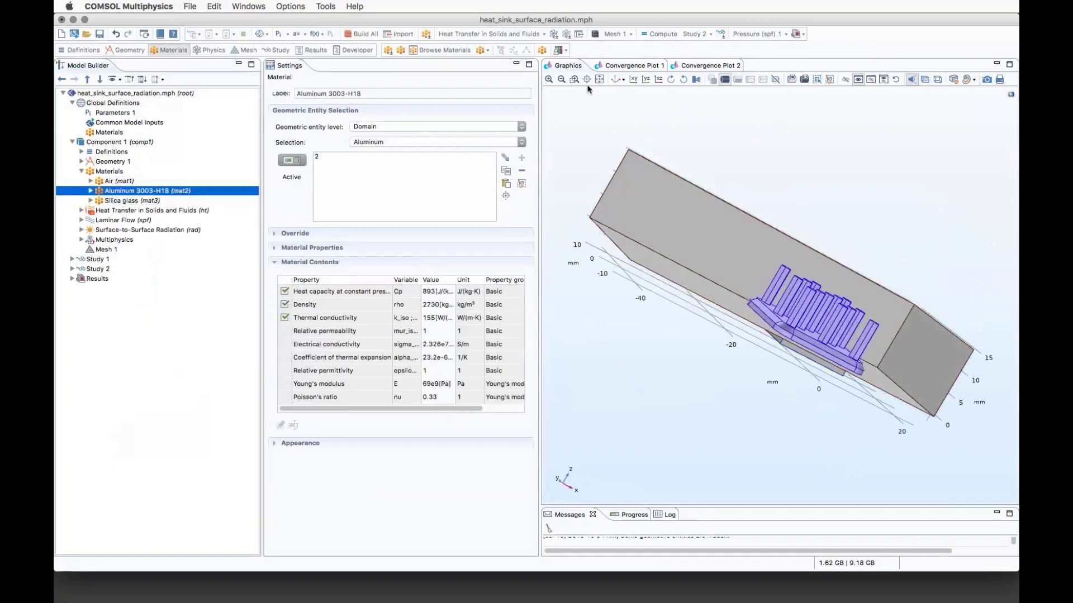
{"action": "left_click_drag", "start_coordinate": [571, 135], "coordinate": [590, 124]}
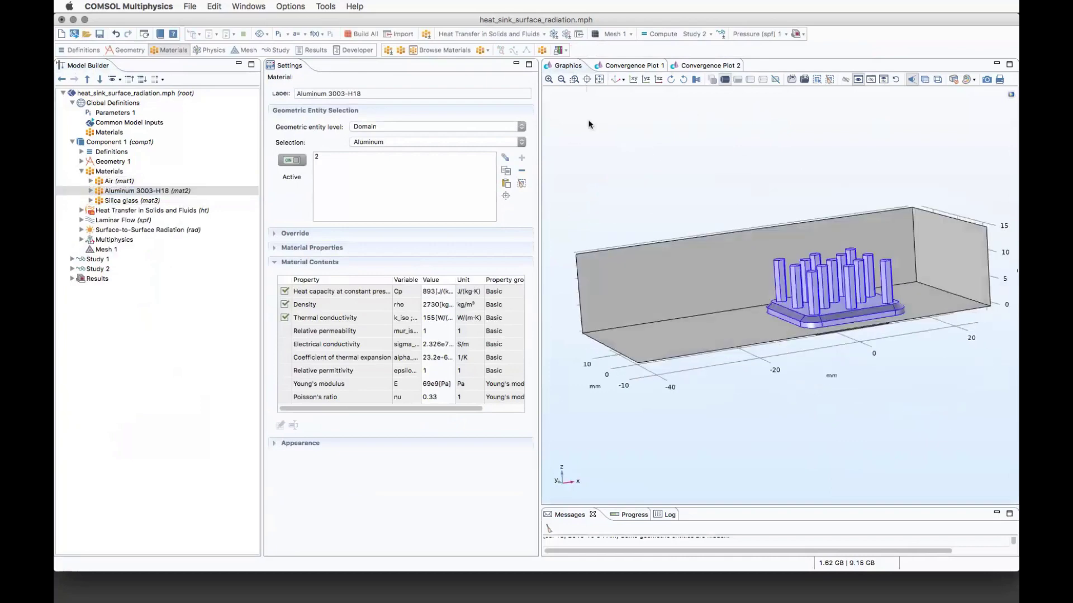
Review the domain selection and list of subfeatures of the Heat Transfer in Solids and Fluids interface
{"action": "left_click", "coordinate": [118, 212]}
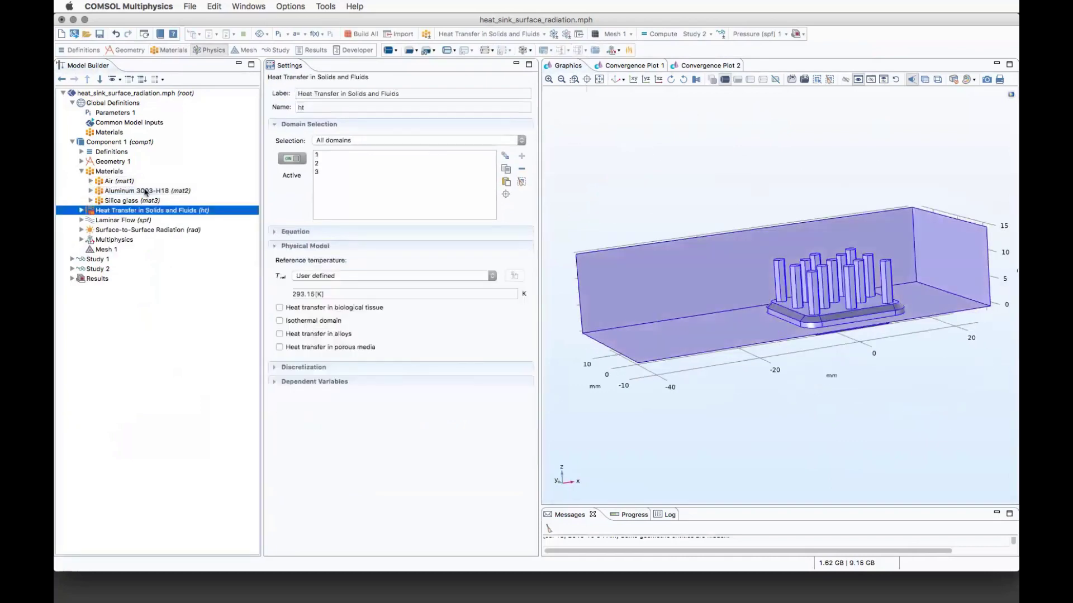
{"action": "left_click", "coordinate": [81, 171]}
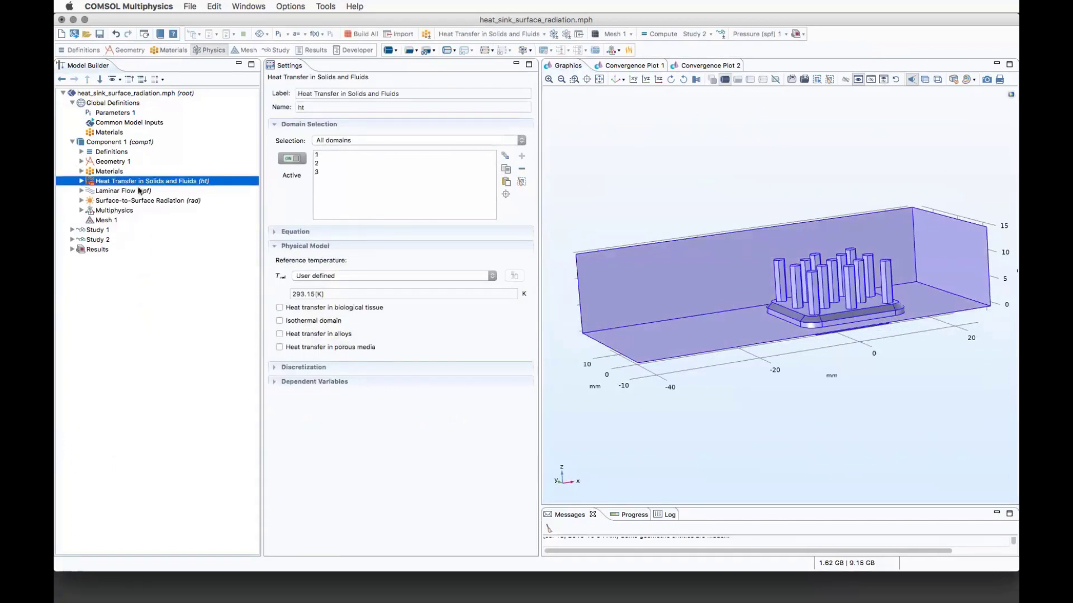
{"action": "left_click", "coordinate": [83, 181]}
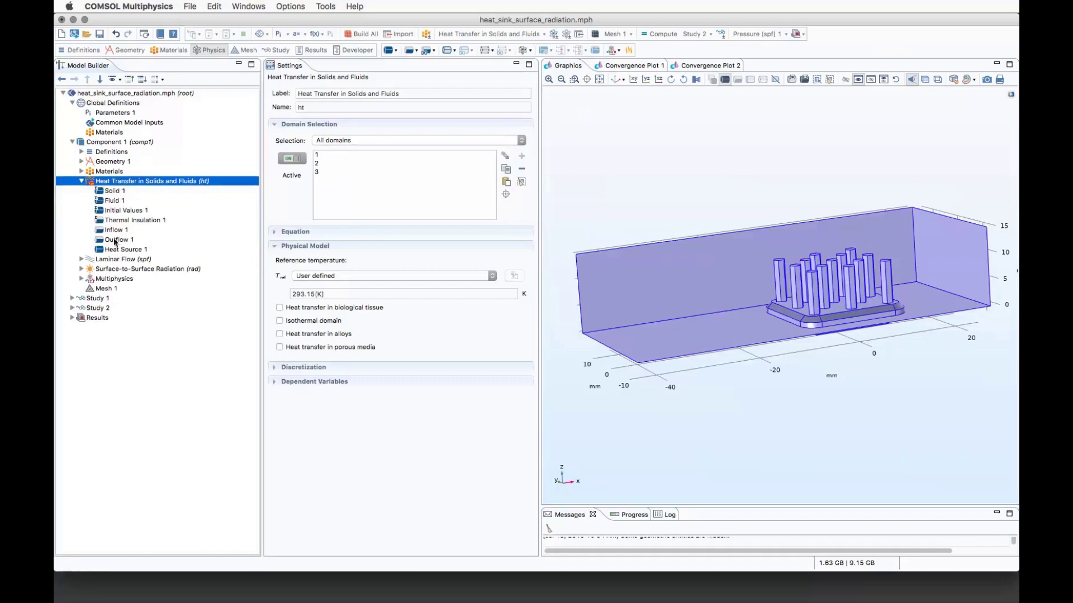
Inspect the Laminar Flow interface, including its subfeatures, domain selection and governing equations
{"action": "left_click", "coordinate": [82, 260]}
{"action": "left_click", "coordinate": [110, 260]}
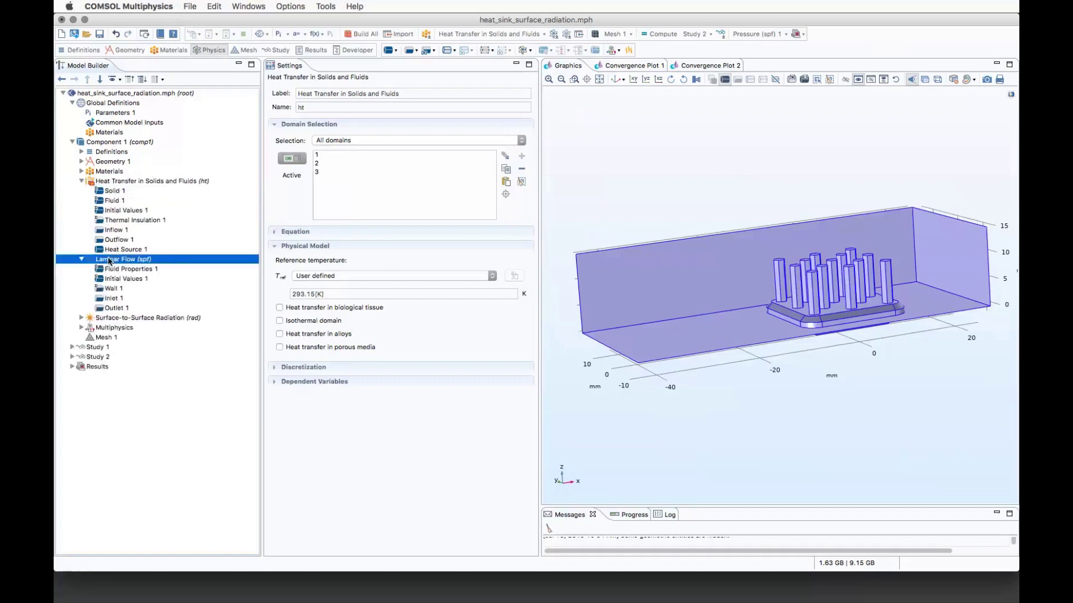
{"action": "left_click", "coordinate": [287, 233]}
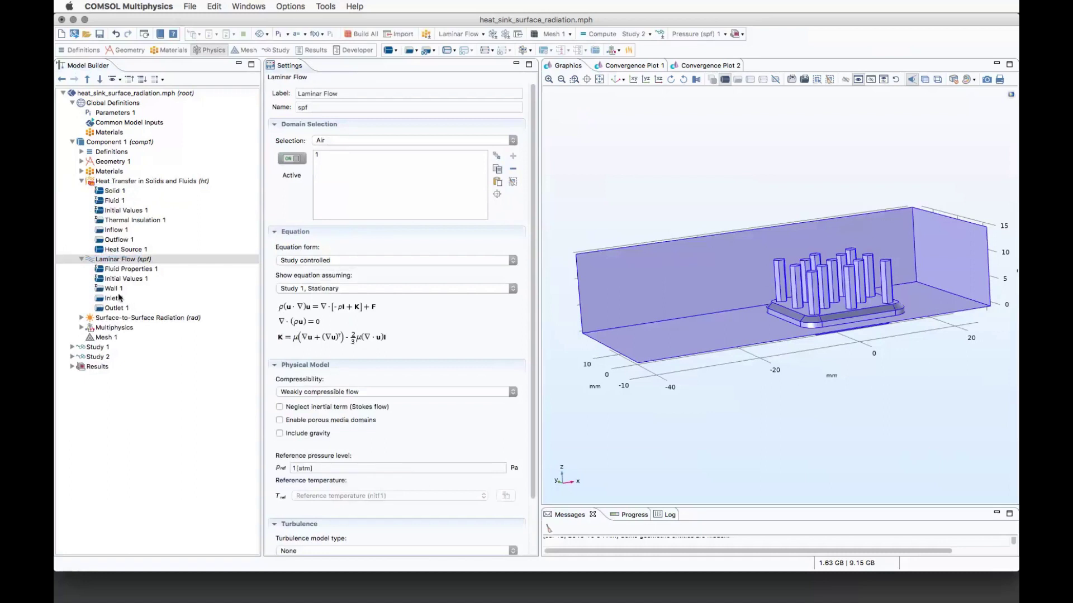
Examine the boundaries and conditions of Laminar Flow's Inlet 1, Outlet 1 and Wall 1, including the wall equation
{"action": "left_click", "coordinate": [119, 297]}
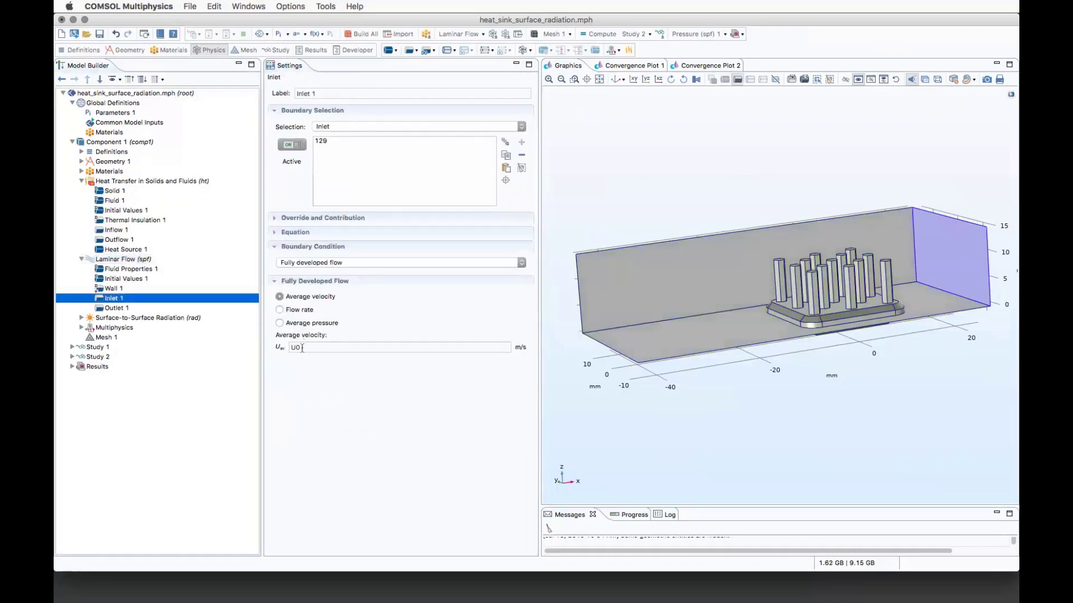
{"action": "left_click_drag", "start_coordinate": [806, 196], "coordinate": [740, 189]}
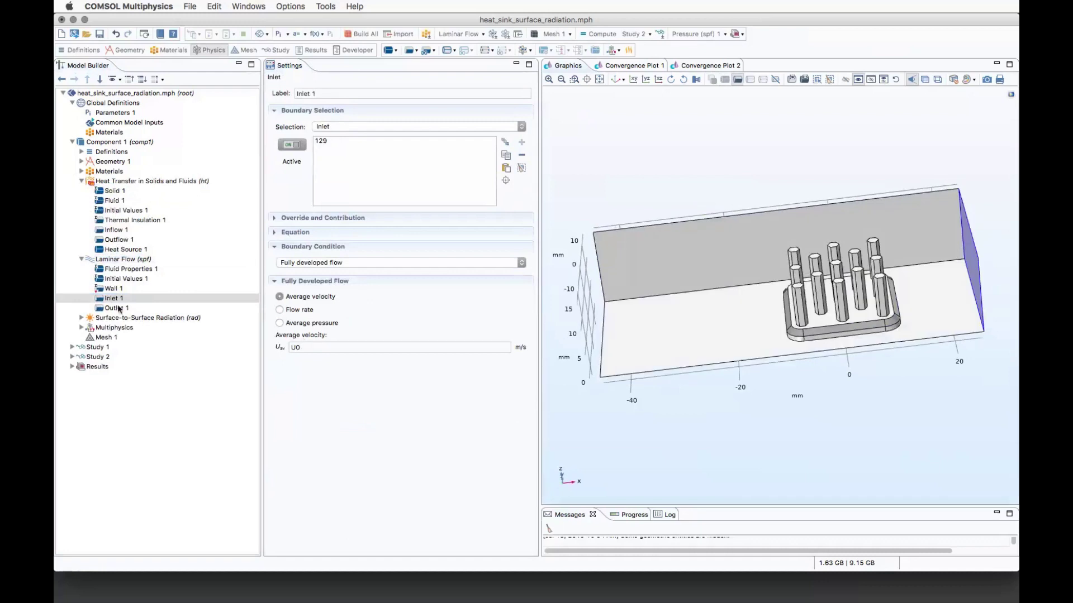
{"action": "left_click", "coordinate": [120, 308]}
{"action": "left_click_drag", "start_coordinate": [726, 335], "coordinate": [617, 386]}
{"action": "left_click_drag", "start_coordinate": [585, 448], "coordinate": [587, 435]}
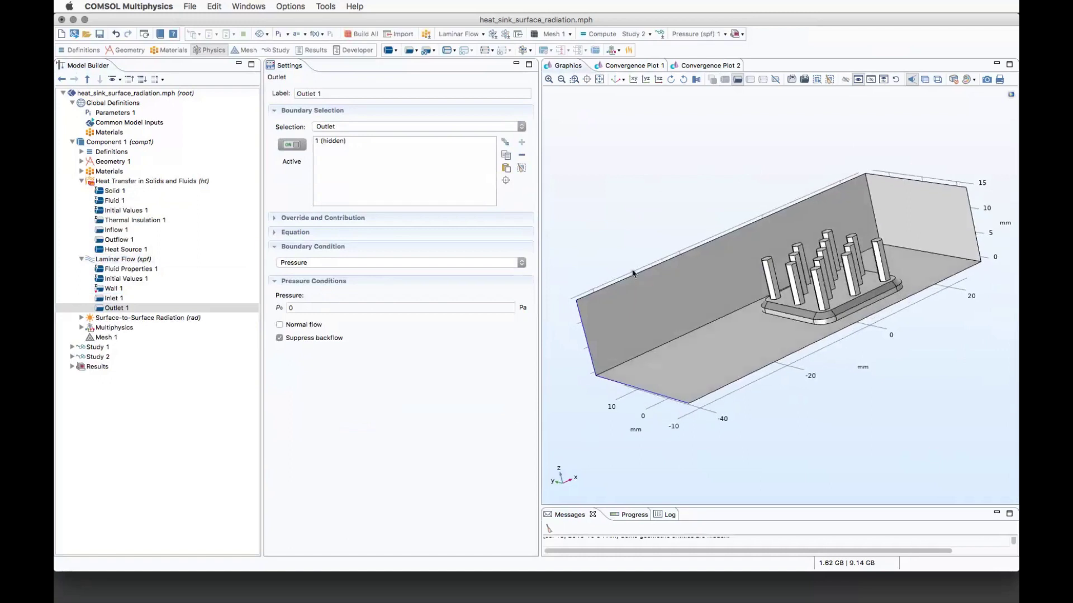
{"action": "left_click", "coordinate": [617, 81]}
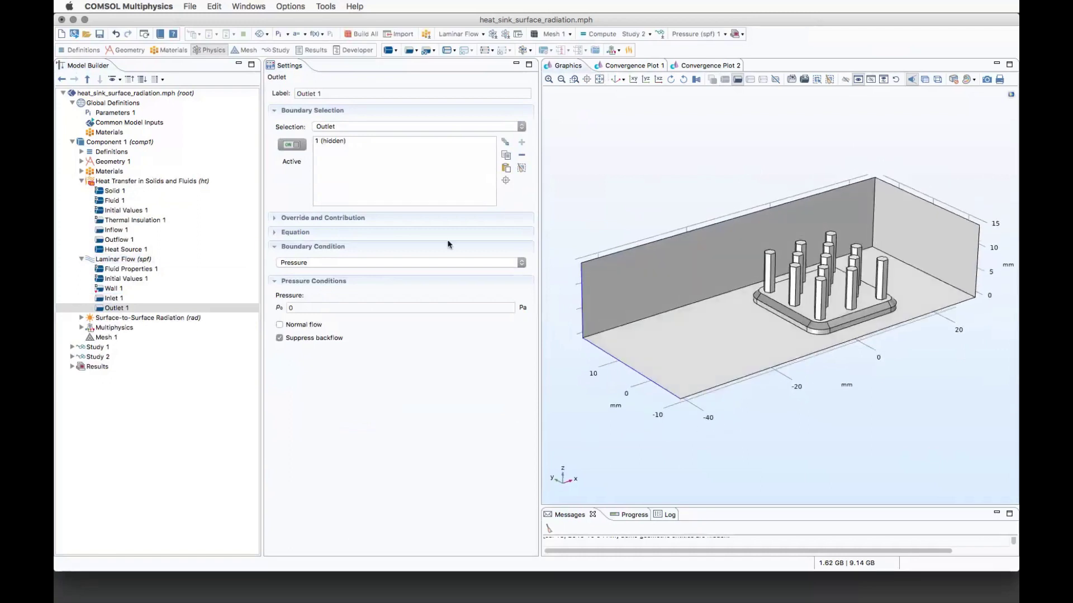
{"action": "left_click", "coordinate": [109, 290]}
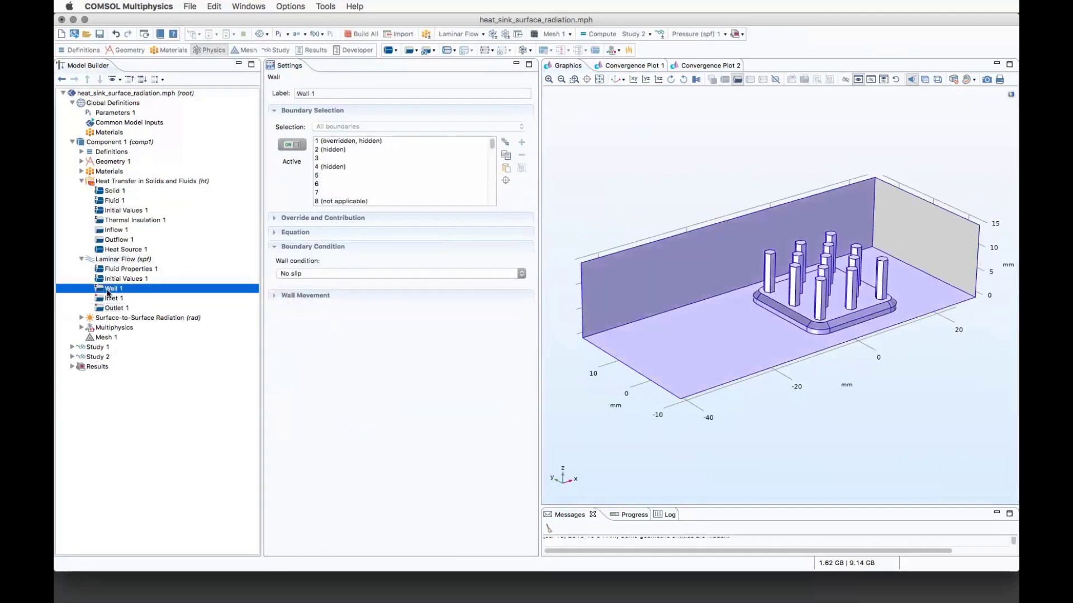
{"action": "left_click", "coordinate": [302, 233]}
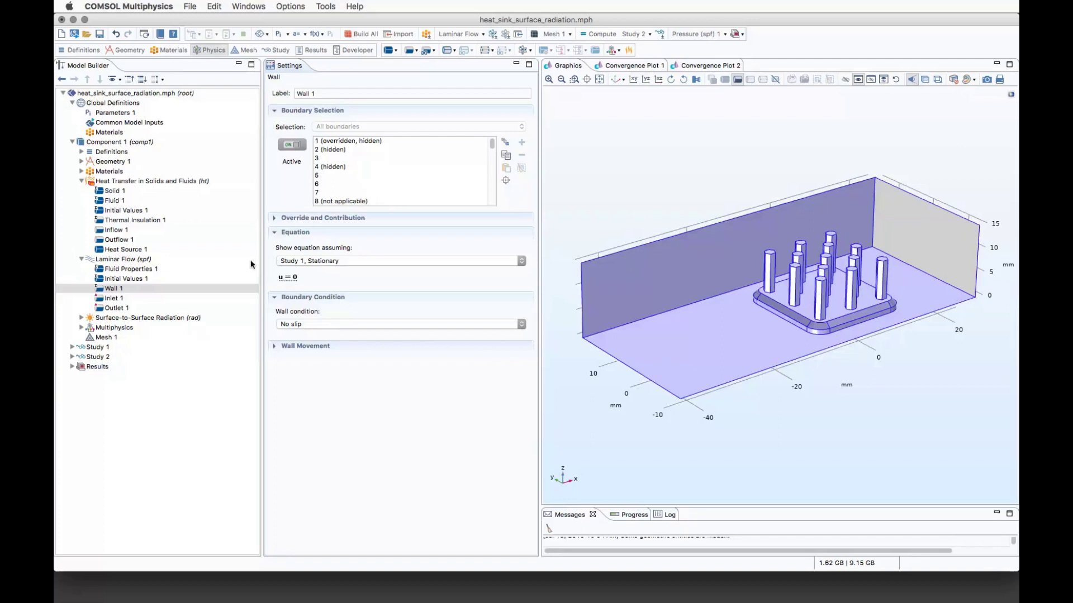
Inspect the governing equation of Heat Transfer in Solids and Fluids and the settings of its Solid 1 feature
{"action": "left_click", "coordinate": [116, 181]}
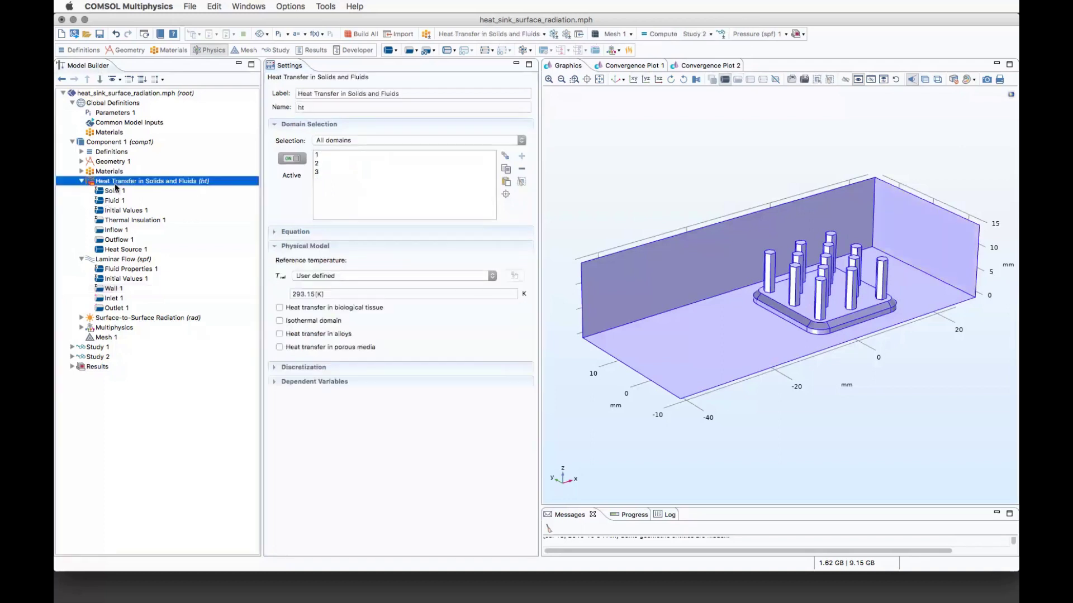
{"action": "left_click", "coordinate": [295, 233]}
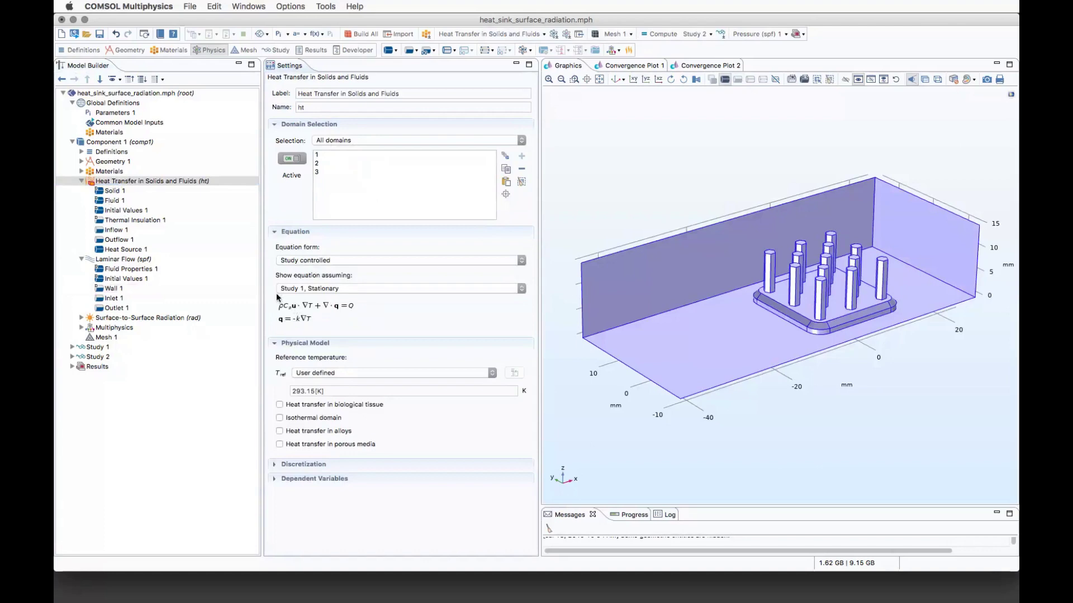
{"action": "left_click", "coordinate": [117, 193]}
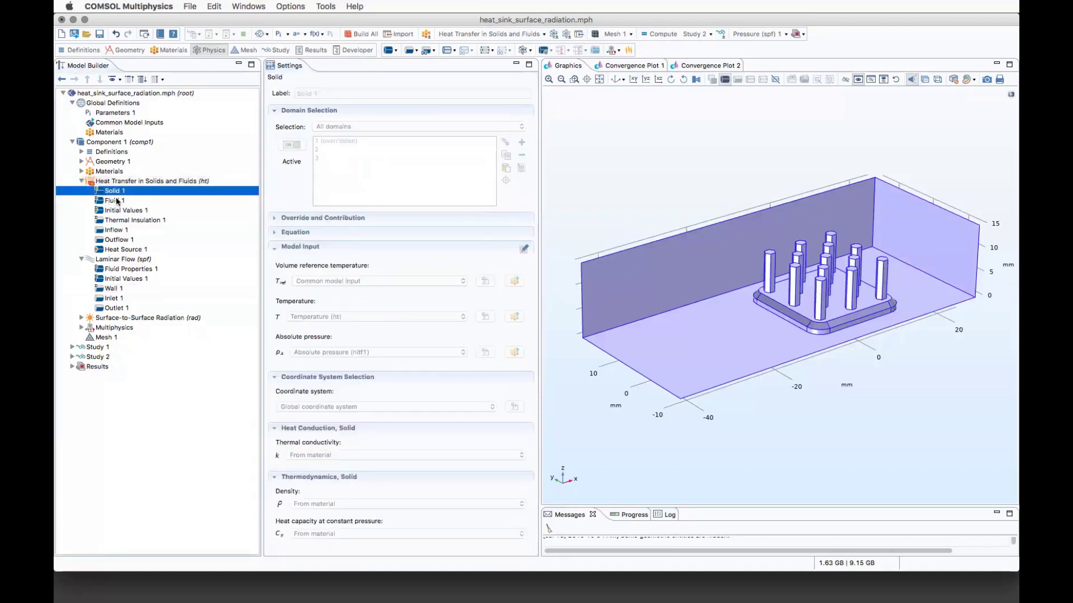
Check the velocity model input of Fluid 1 and the Nonisothermal Flow 1 multiphysics coupling that supplies it
{"action": "left_click", "coordinate": [114, 201]}
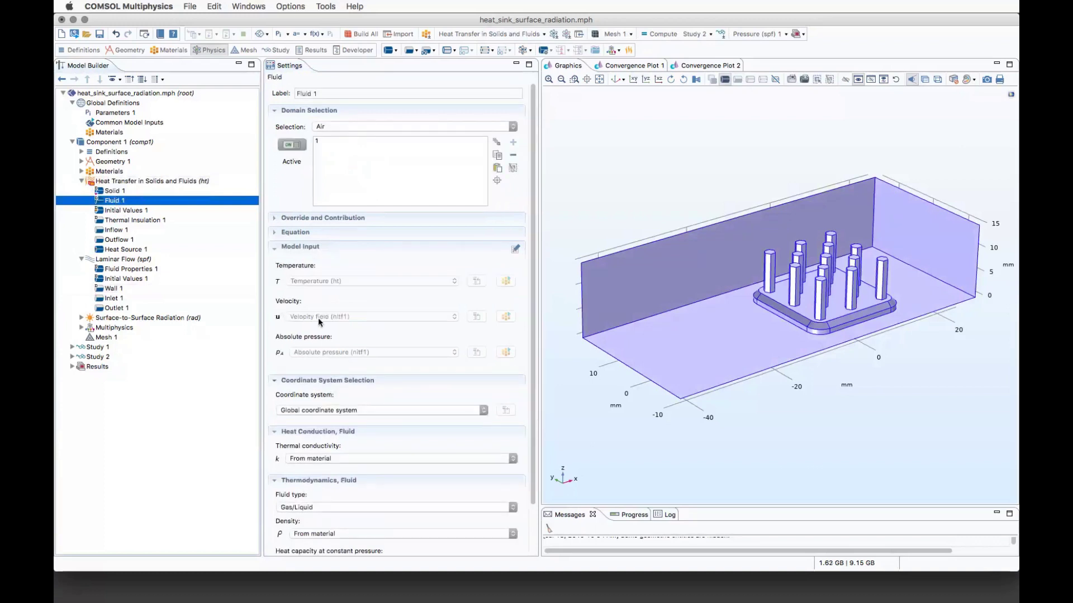
{"action": "left_click", "coordinate": [309, 317]}
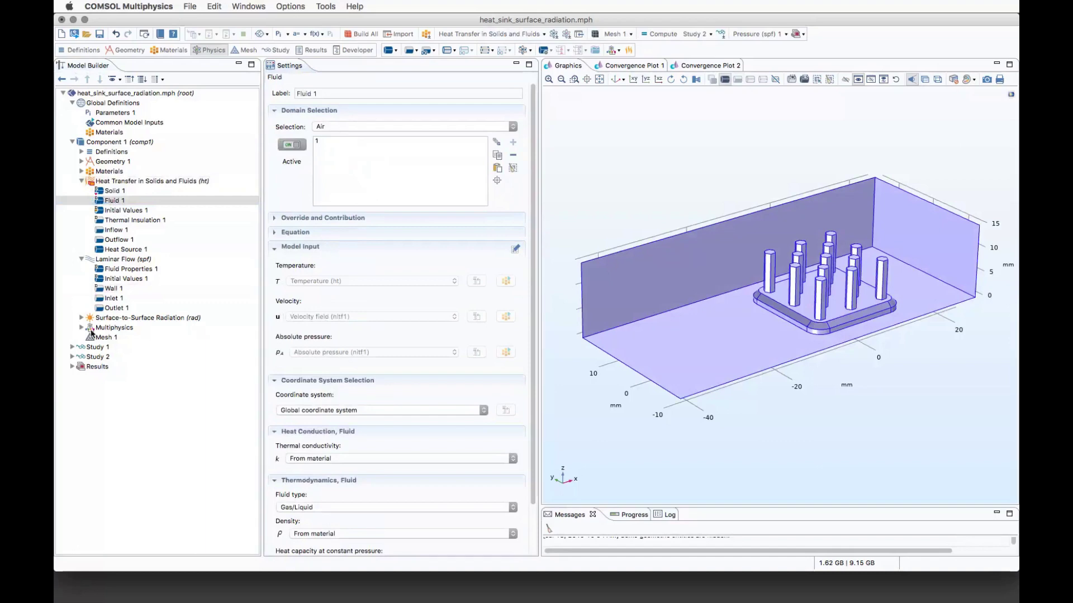
{"action": "left_click", "coordinate": [83, 329]}
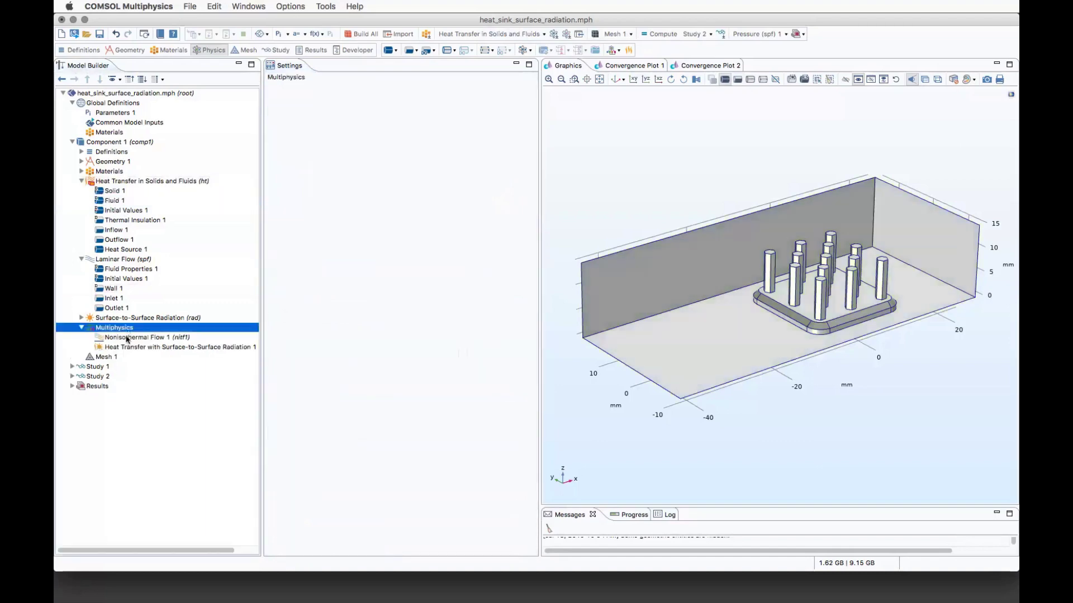
{"action": "left_click", "coordinate": [128, 338]}
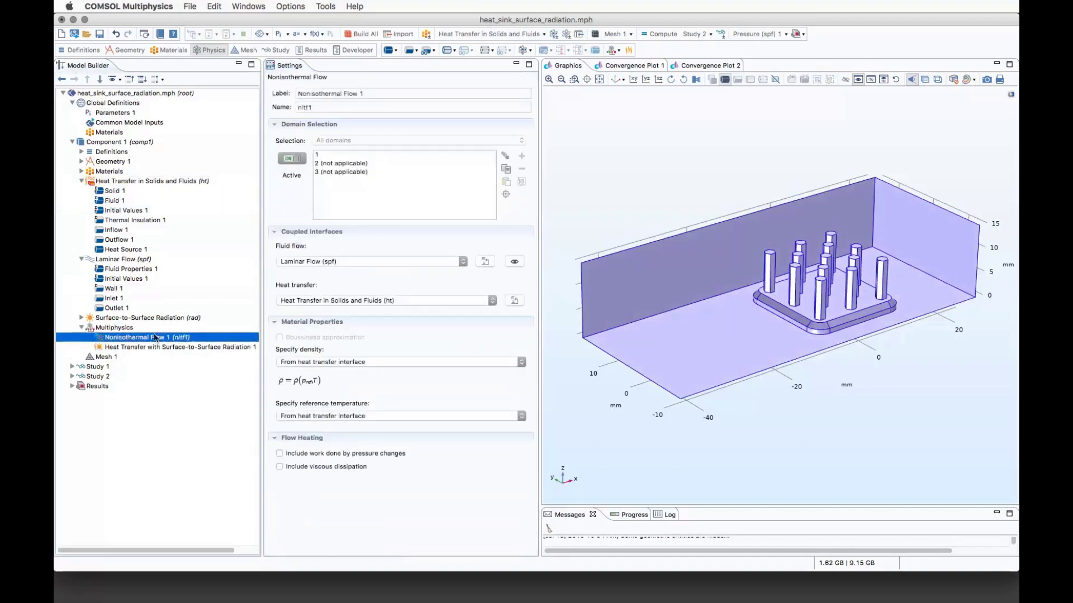
Review the Surface-to-Surface Radiation interface's boundaries and radiation settings, plus the Diffuse Surface 1 ambient and emissivity settings
{"action": "left_click", "coordinate": [83, 318]}
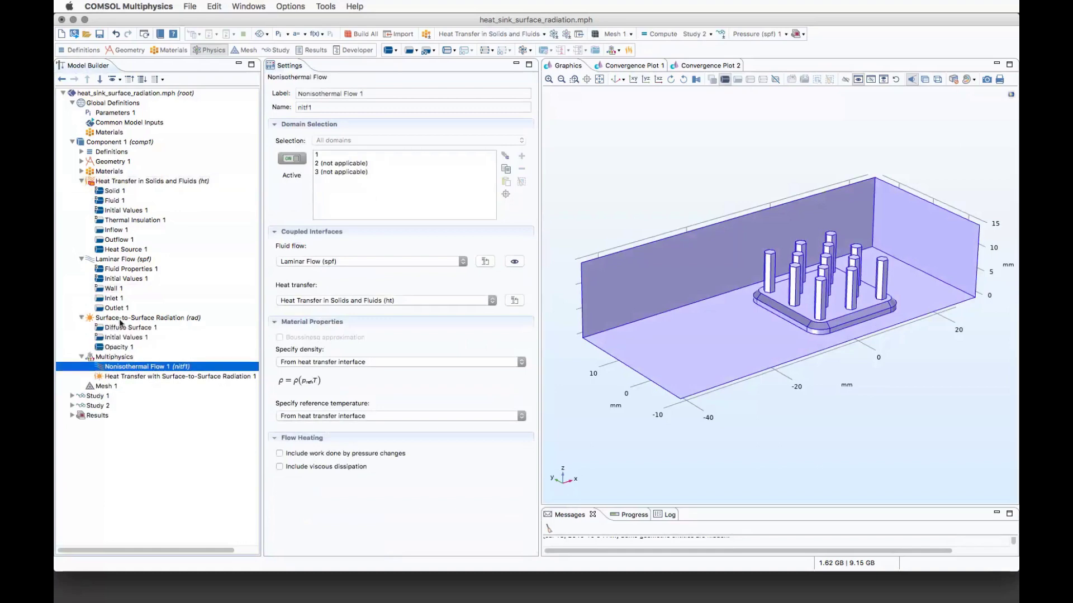
{"action": "left_click", "coordinate": [121, 320]}
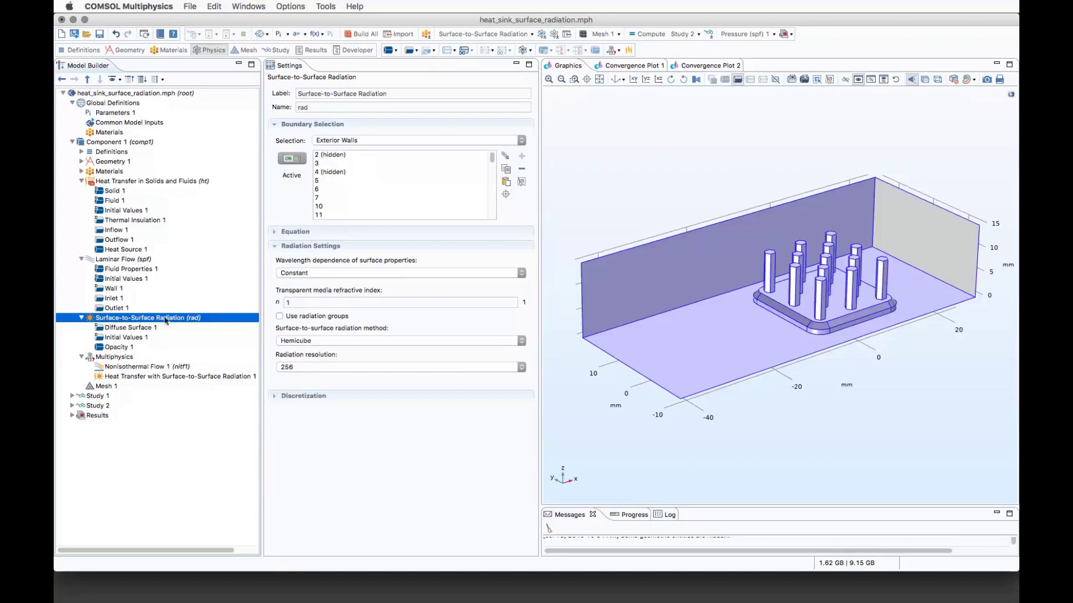
{"action": "left_click", "coordinate": [127, 328]}
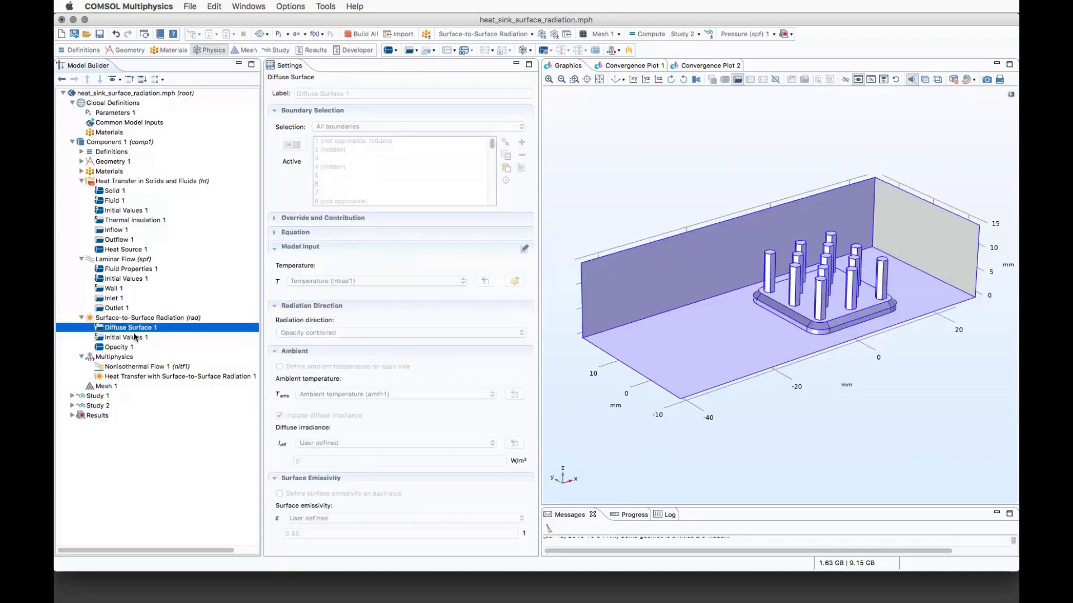
Check the Opacity 1 setting and the coupled interfaces of the surface-to-surface radiation and nonisothermal flow couplings
{"action": "left_click", "coordinate": [128, 347]}
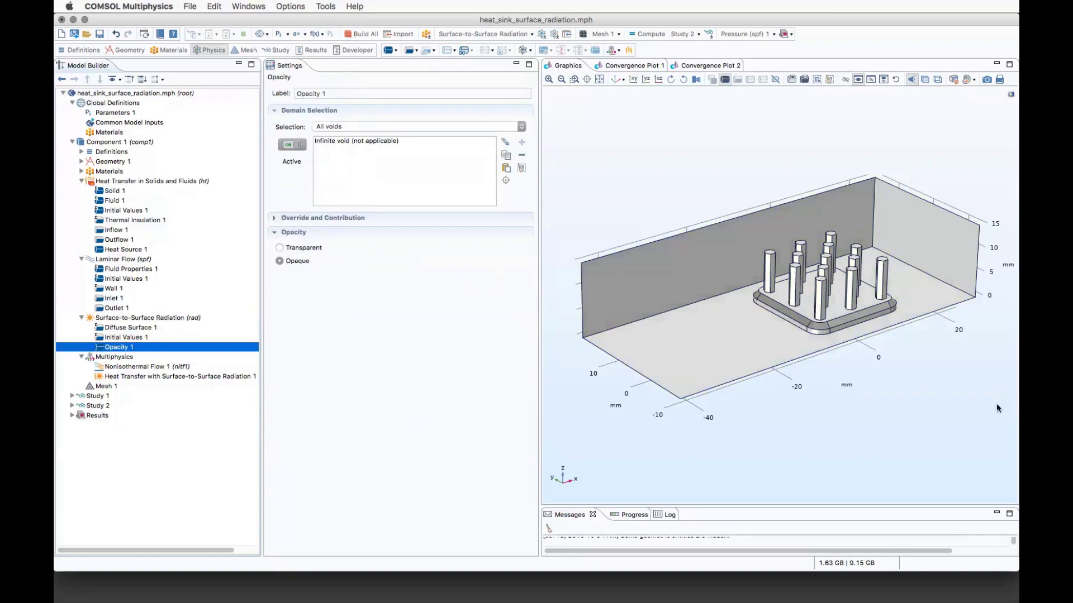
{"action": "left_click", "coordinate": [233, 347]}
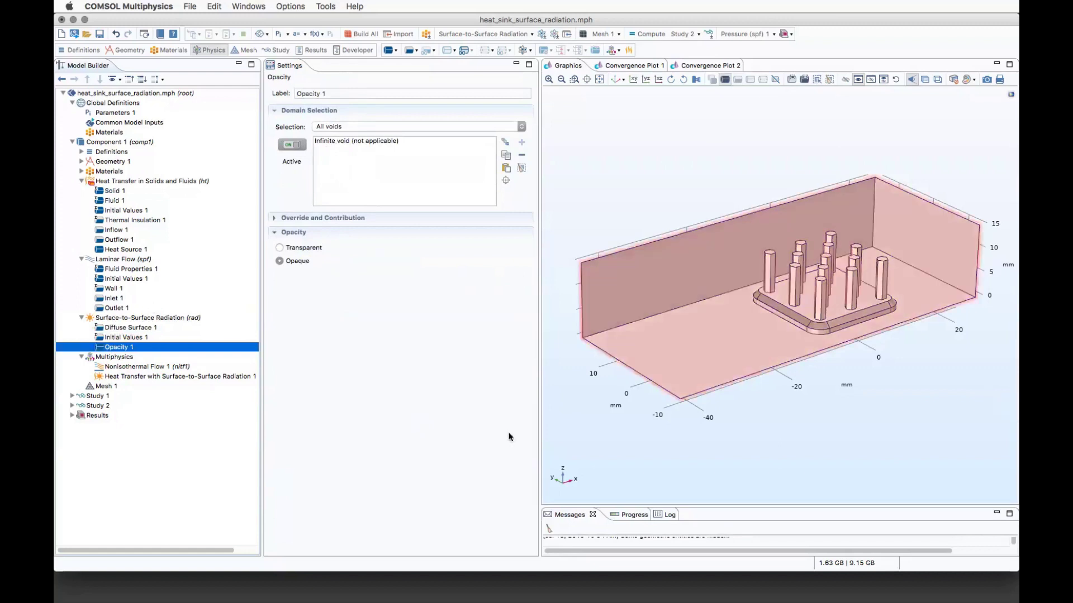
{"action": "left_click", "coordinate": [119, 378]}
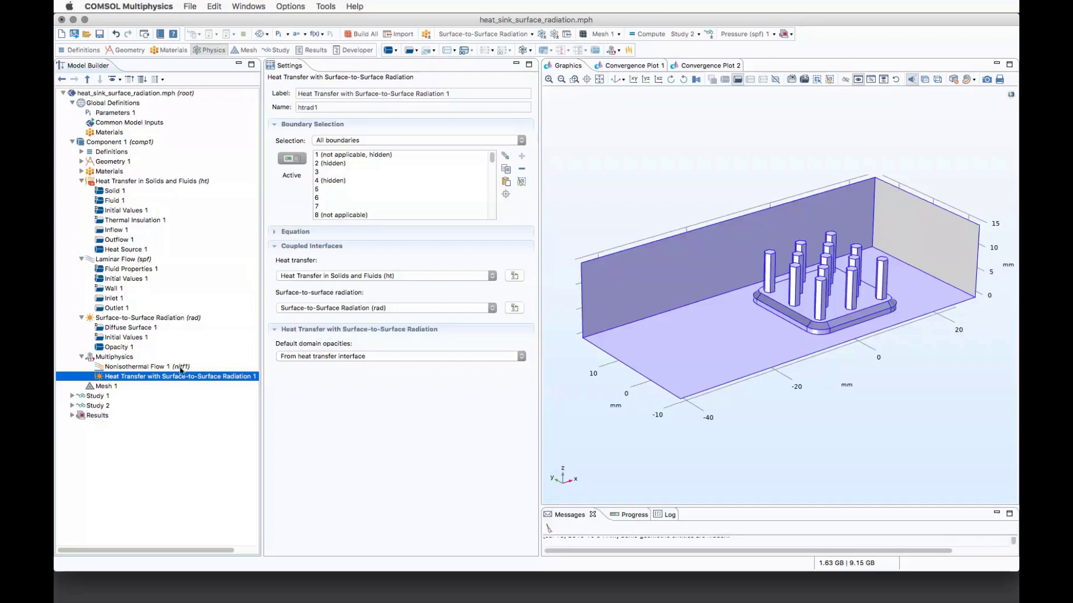
{"action": "left_click", "coordinate": [140, 368]}
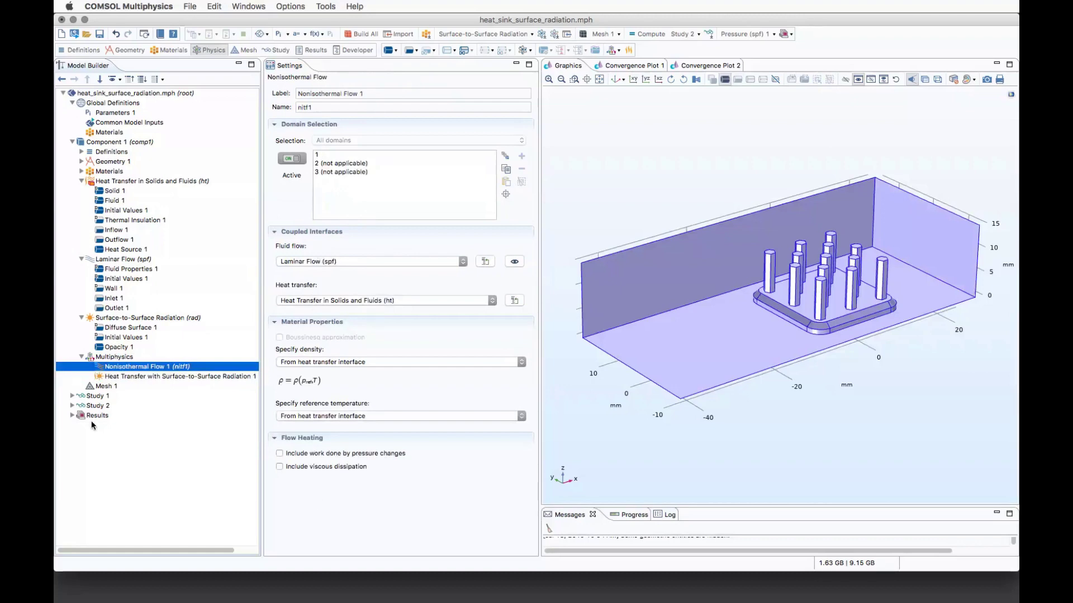
Display the Temperature (ht) 1 result plot and fit the heat sink and air channel in view
{"action": "left_click", "coordinate": [73, 416]}
{"action": "scroll", "coordinate": [123, 465], "scroll_direction": "down", "scroll_amount": 2}
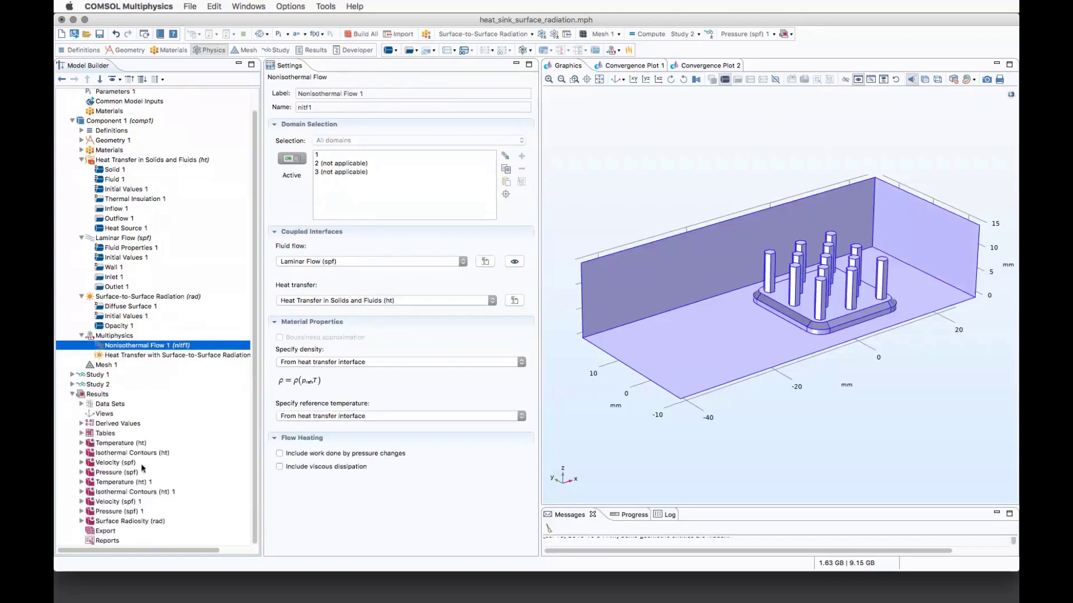
{"action": "left_click", "coordinate": [125, 484]}
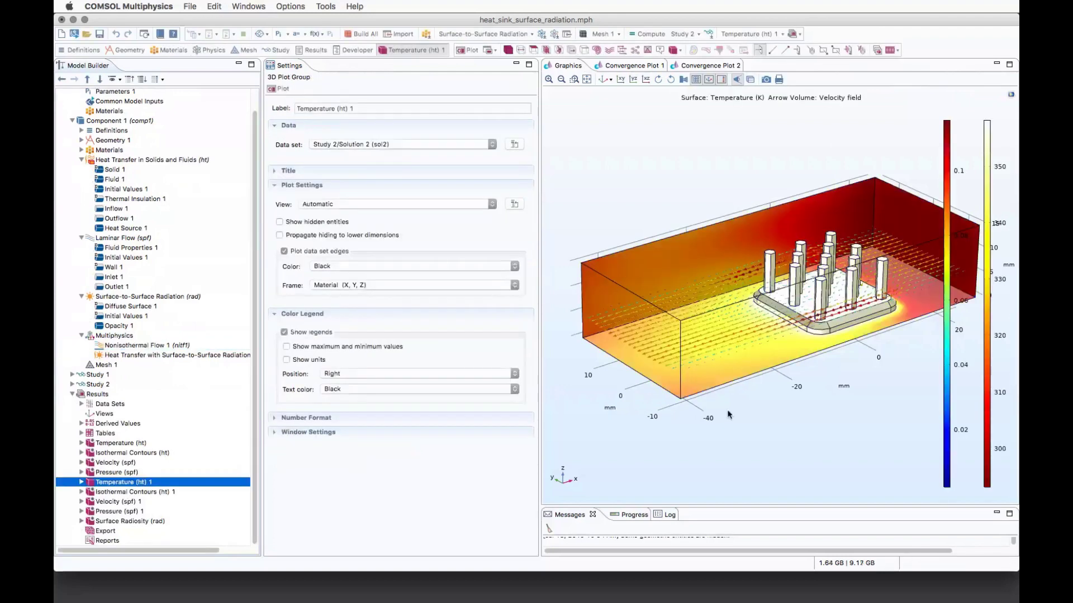
{"action": "mouse_move", "coordinate": [729, 415]}
{"action": "left_mouse_down"}
{"action": "mouse_move", "coordinate": [725, 458]}
{"action": "mouse_move", "coordinate": [723, 406]}
{"action": "left_mouse_up"}
{"action": "left_click", "coordinate": [586, 80]}
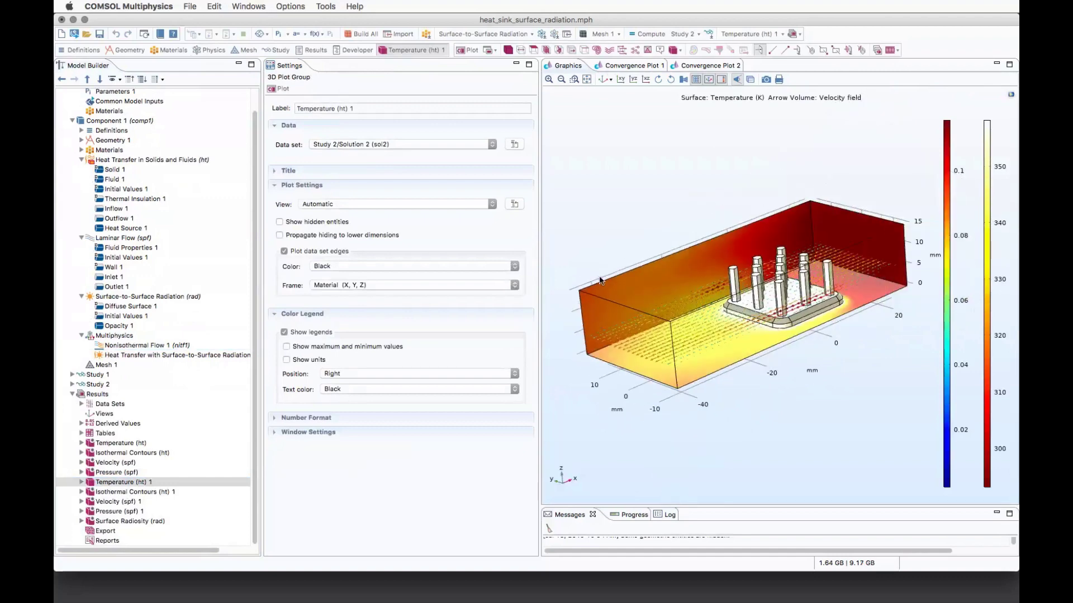
Inspect the Surface Radiosity (rad) plot around the heat sink, and view the Velocity (spf) 1 slice plot
{"action": "left_click_drag", "start_coordinate": [593, 232], "coordinate": [589, 260]}
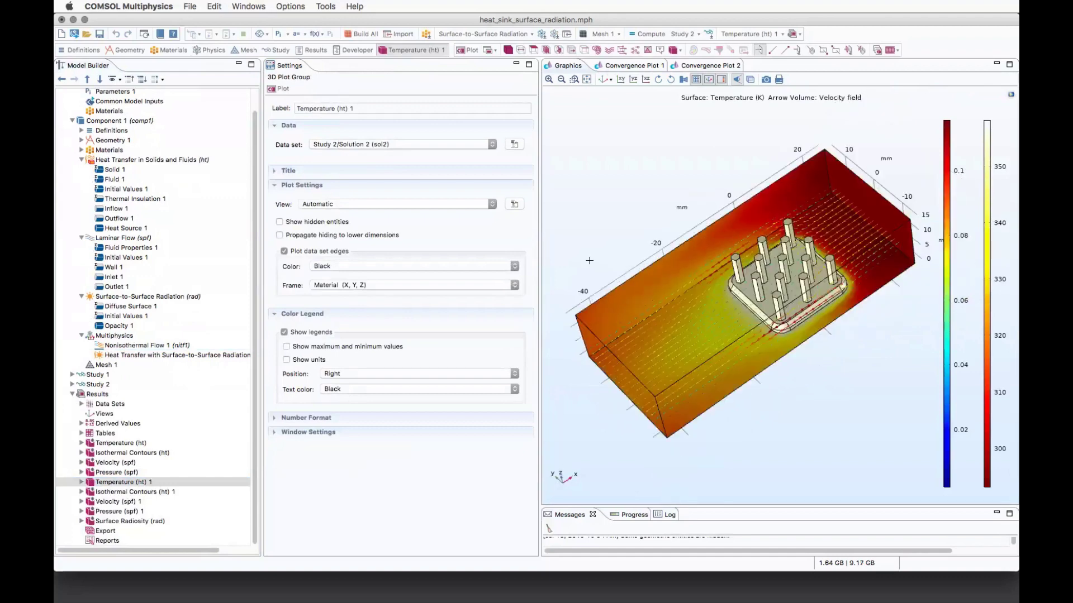
{"action": "left_click", "coordinate": [112, 522]}
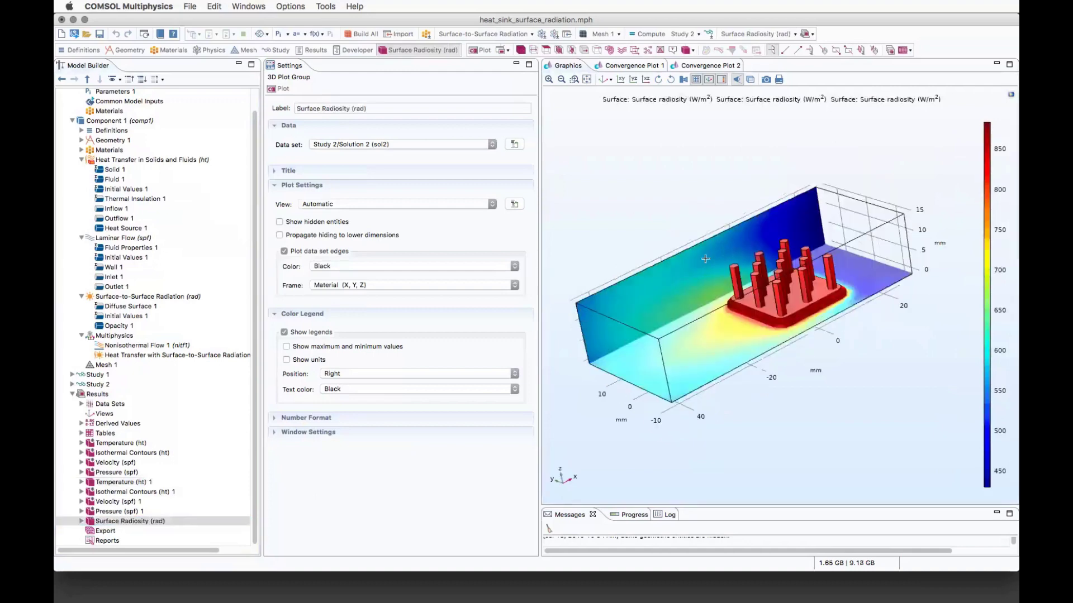
{"action": "mouse_move", "coordinate": [793, 299]}
{"action": "left_mouse_down"}
{"action": "mouse_move", "coordinate": [805, 322]}
{"action": "mouse_move", "coordinate": [810, 296]}
{"action": "mouse_move", "coordinate": [814, 314]}
{"action": "mouse_move", "coordinate": [792, 299]}
{"action": "left_mouse_up"}
{"action": "left_click", "coordinate": [607, 81]}
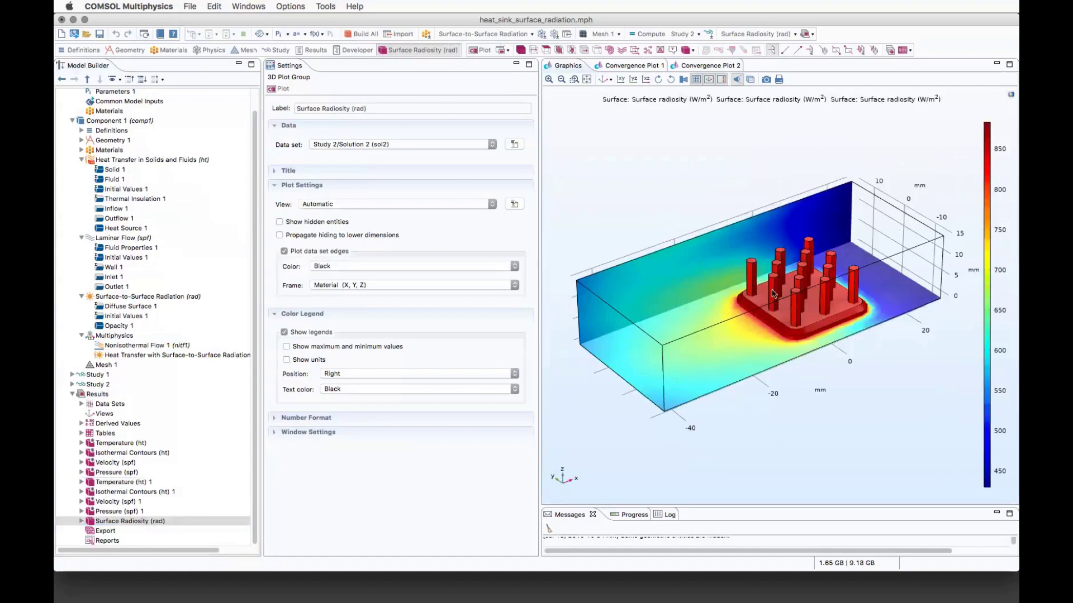
{"action": "left_click_drag", "start_coordinate": [785, 265], "coordinate": [795, 271]}
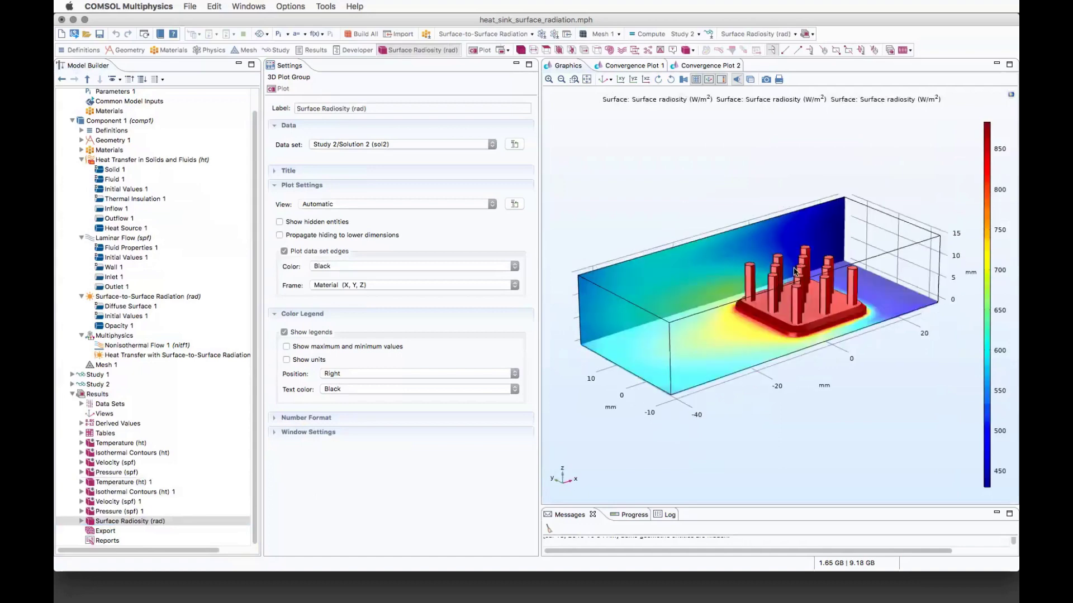
{"action": "left_click", "coordinate": [119, 502]}
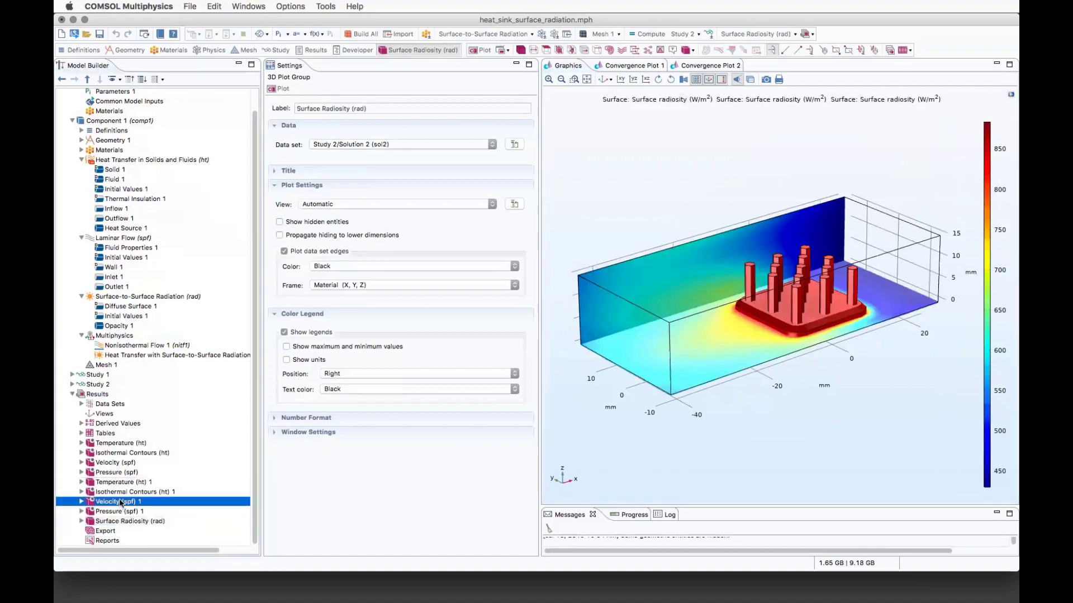
{"action": "left_click_drag", "start_coordinate": [714, 396], "coordinate": [843, 308]}
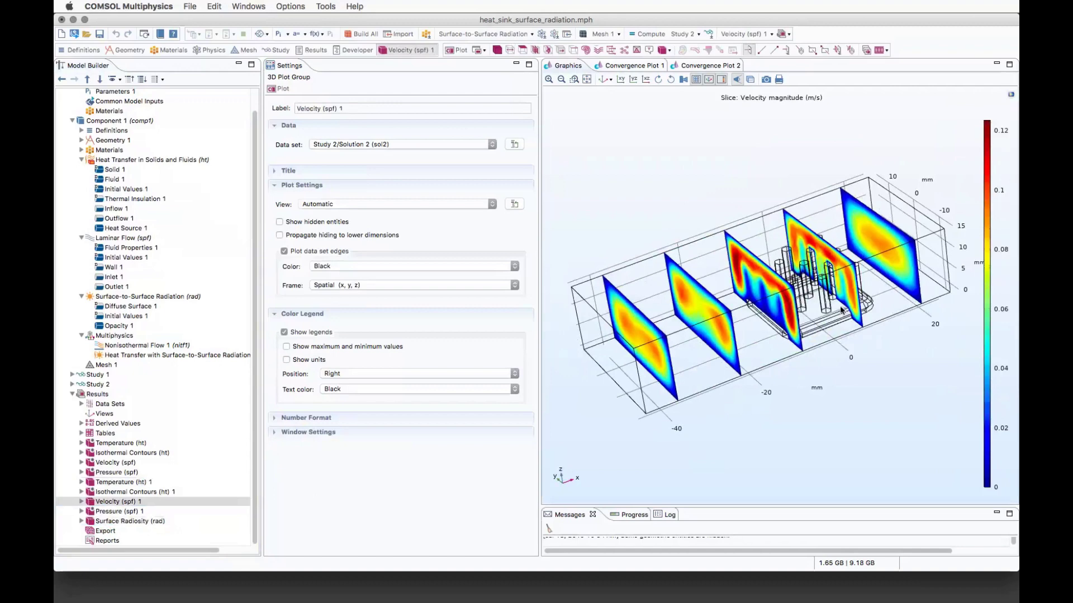
{"action": "left_click", "coordinate": [214, 6]}
{"action": "mouse_move", "coordinate": [202, 10]}
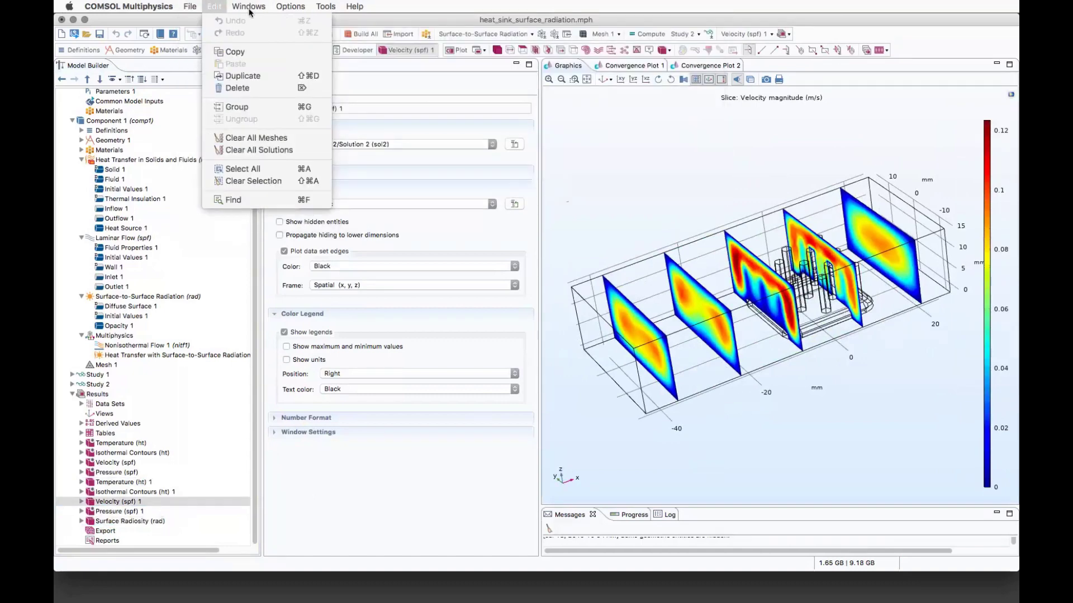
{"action": "left_click", "coordinate": [479, 27]}
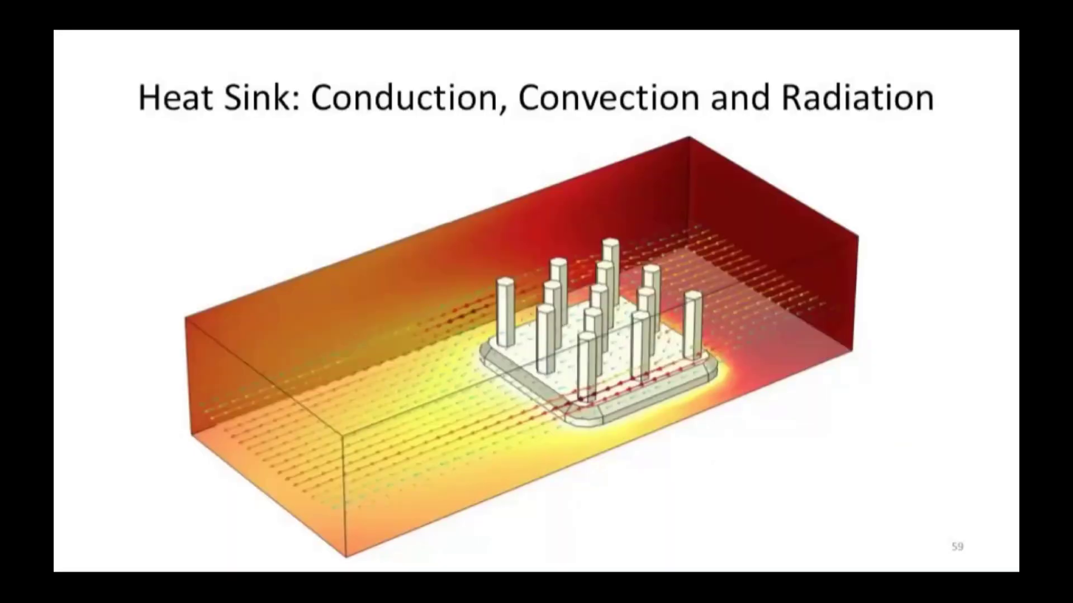
{"action": "key", "text": "Right"}
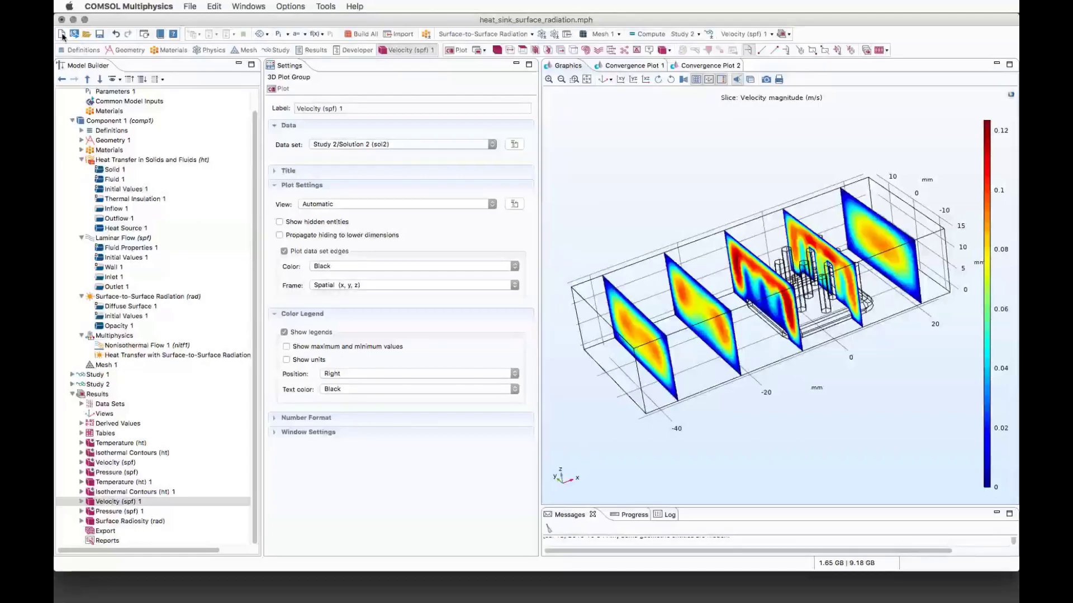
Start a new model with the Model Wizard and choose 3D as the space dimension
{"action": "left_click", "coordinate": [63, 36]}
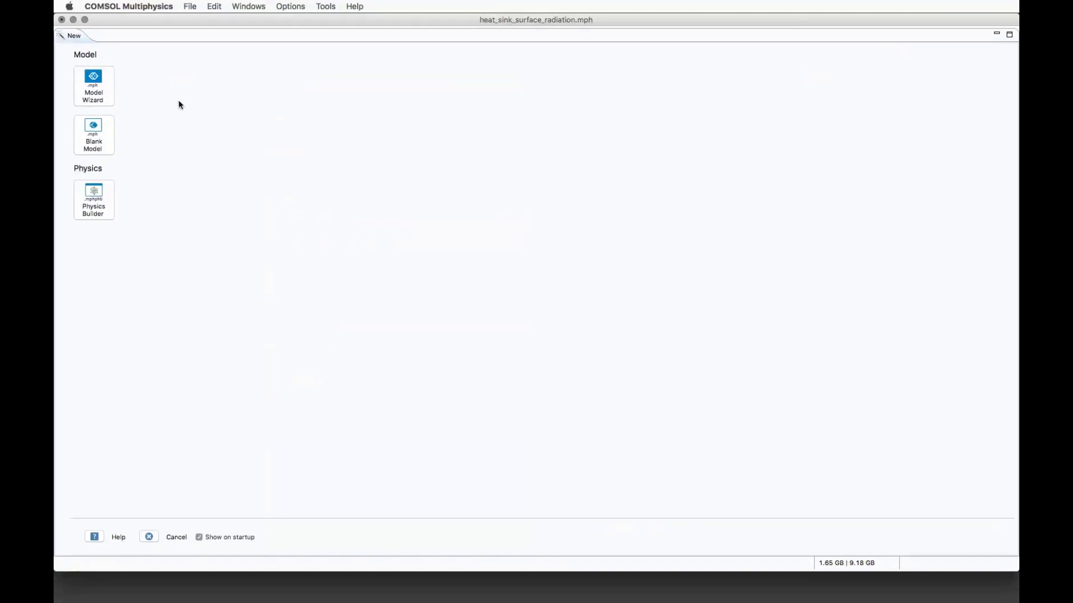
{"action": "left_click", "coordinate": [90, 84]}
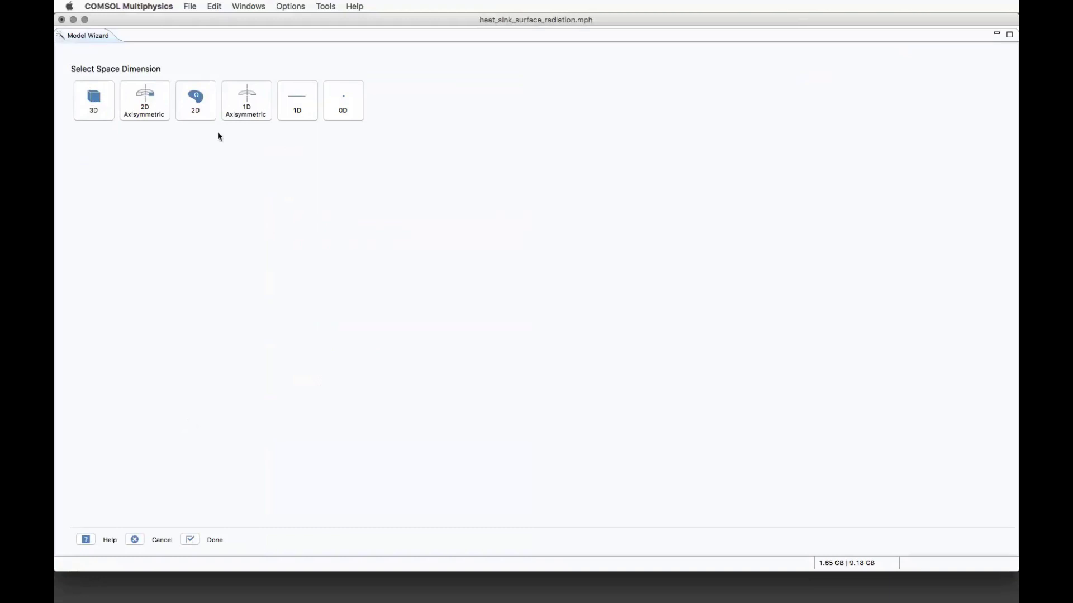
{"action": "left_click", "coordinate": [111, 107]}
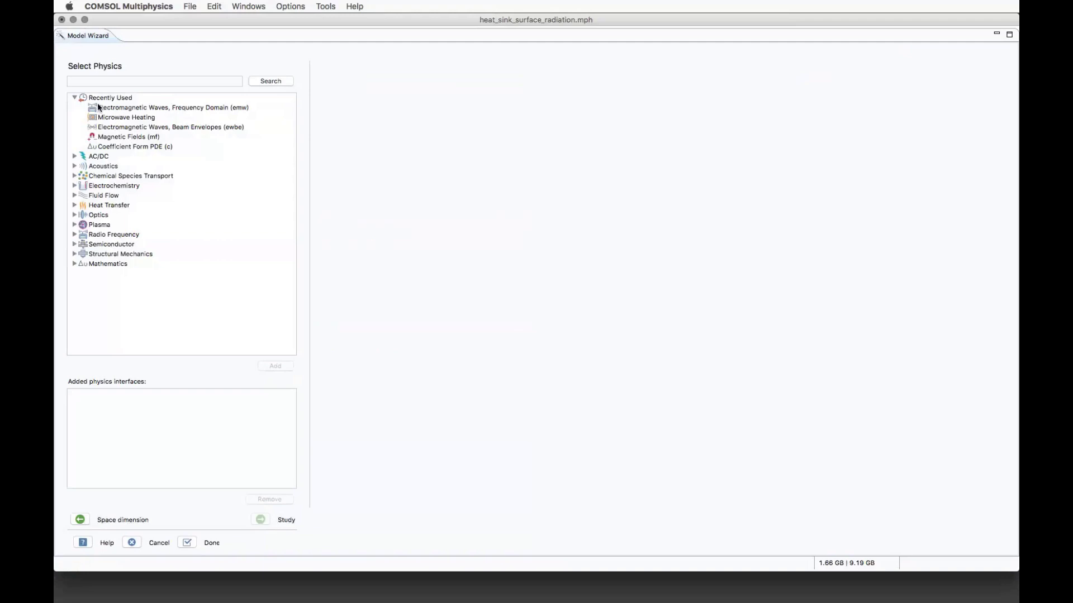
Add the Microwave Heating multiphysics interface from the Electromagnetic Heating group of the Heat Transfer physics
{"action": "left_click", "coordinate": [75, 98]}
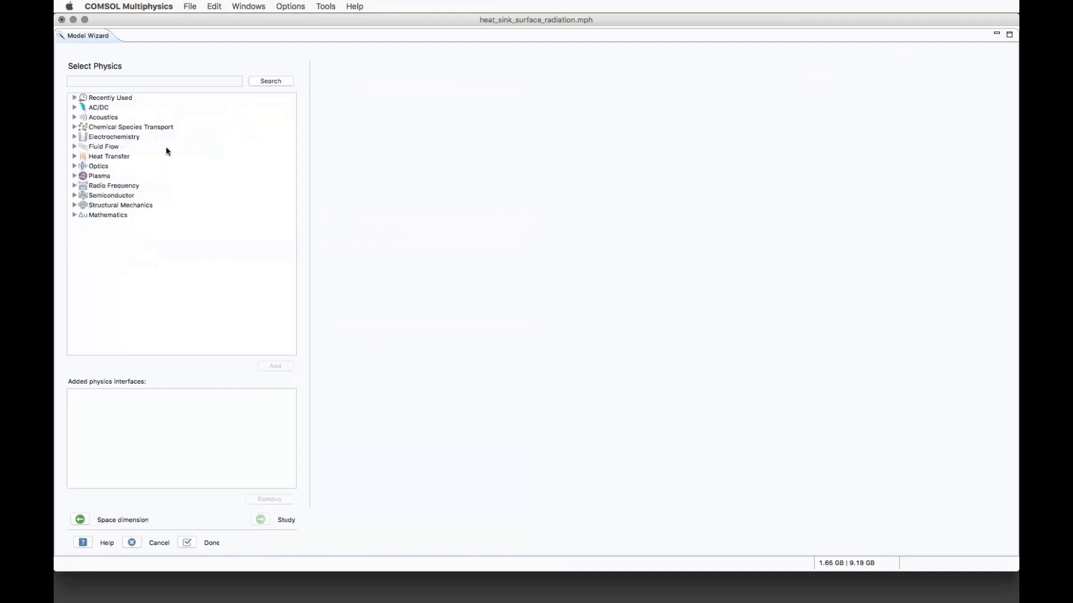
{"action": "left_click", "coordinate": [74, 157]}
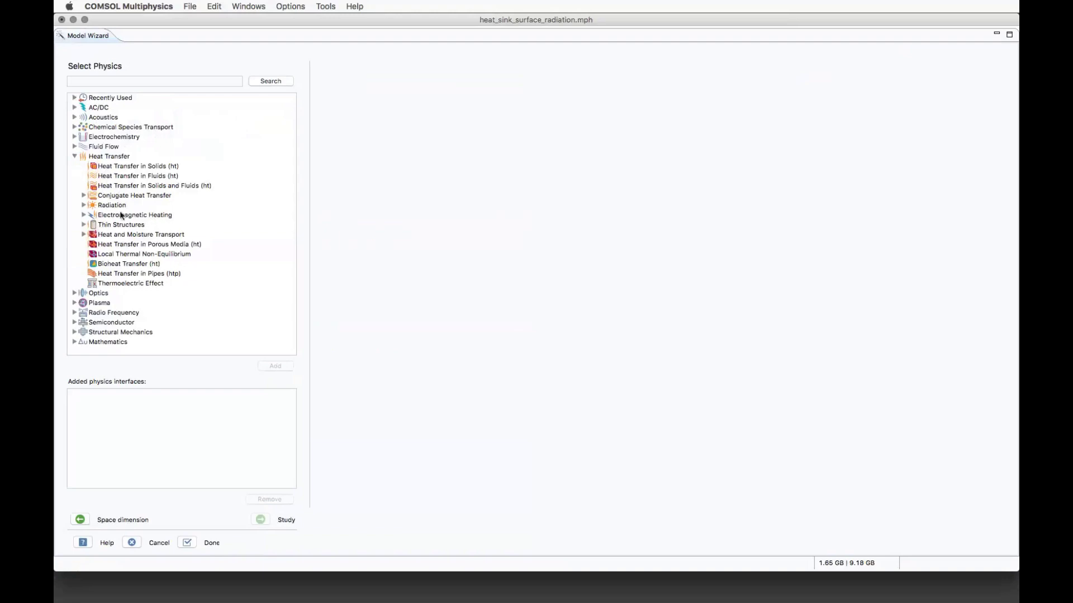
{"action": "left_click", "coordinate": [83, 215]}
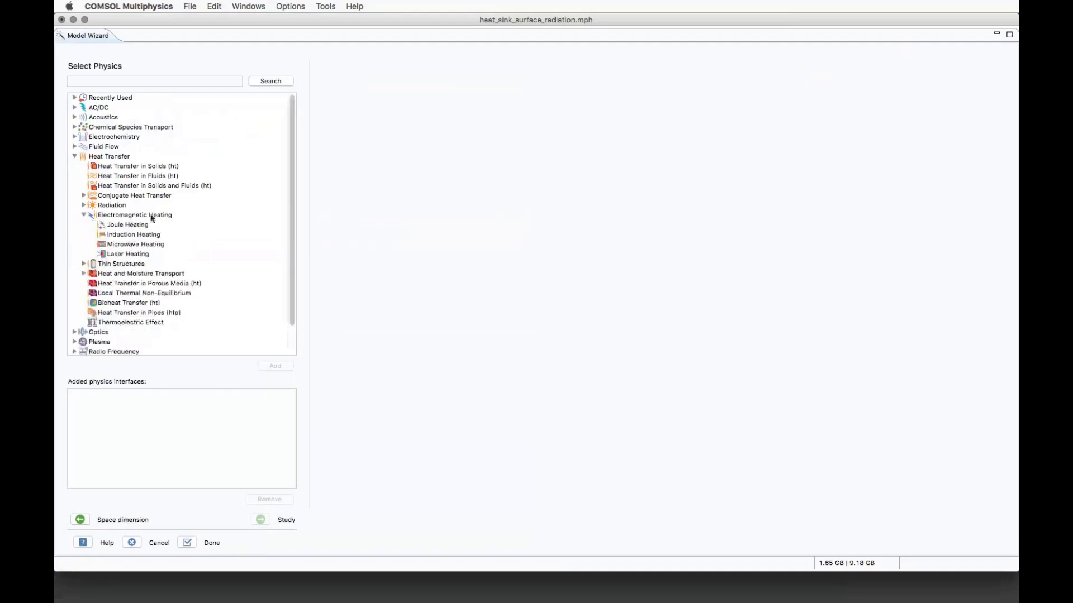
{"action": "left_click", "coordinate": [114, 247]}
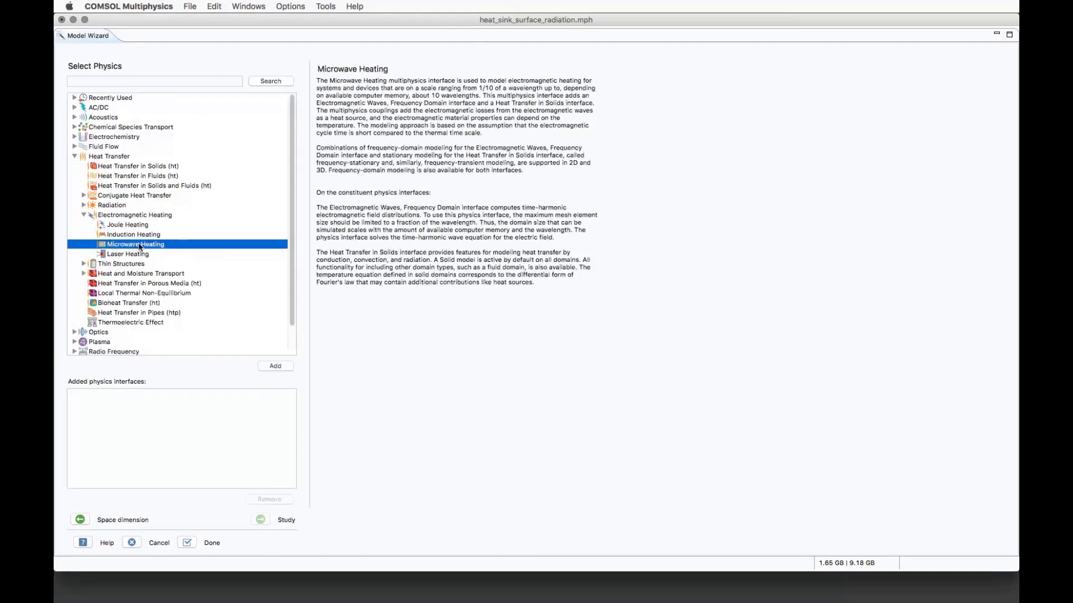
{"action": "left_click", "coordinate": [275, 367]}
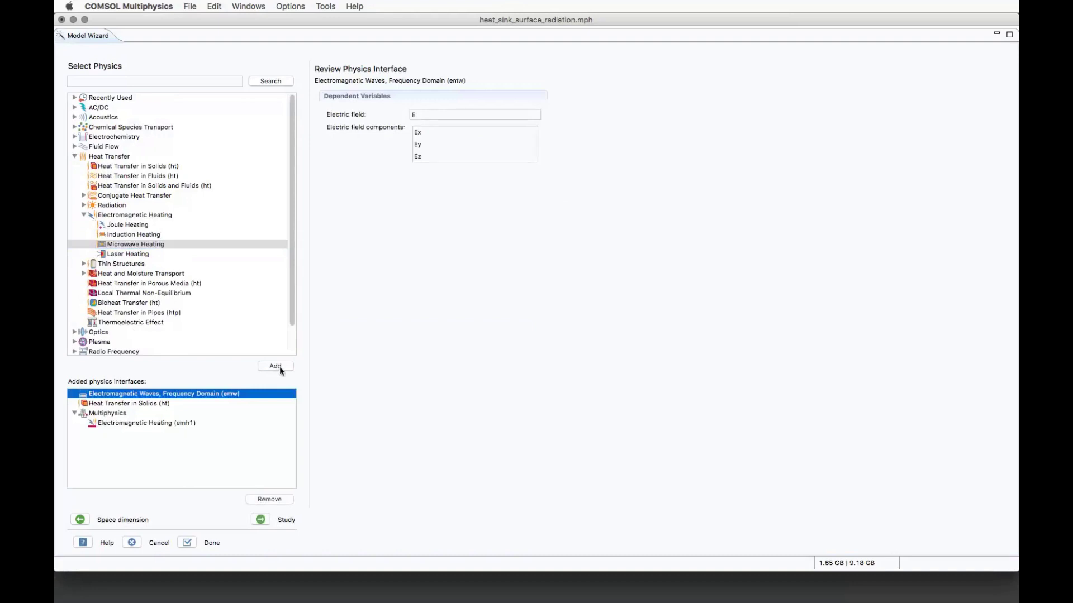
Review the dependent variables of the added Electromagnetic Waves and Heat Transfer in Solids interfaces, plus the Electromagnetic Heating coupling
{"action": "left_click", "coordinate": [165, 405]}
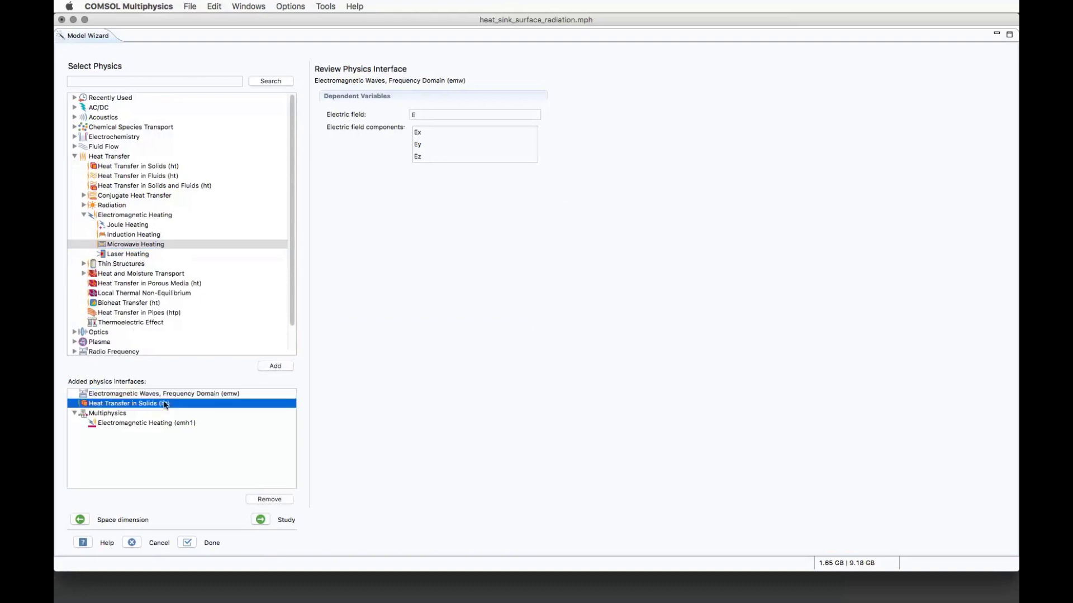
{"action": "left_click", "coordinate": [149, 395]}
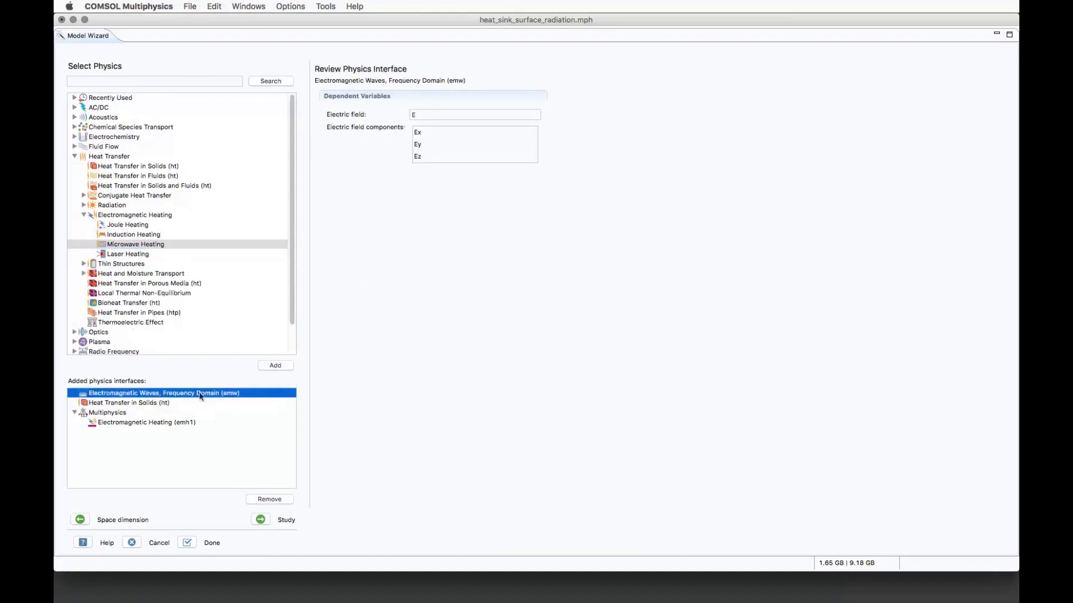
{"action": "left_click", "coordinate": [136, 403]}
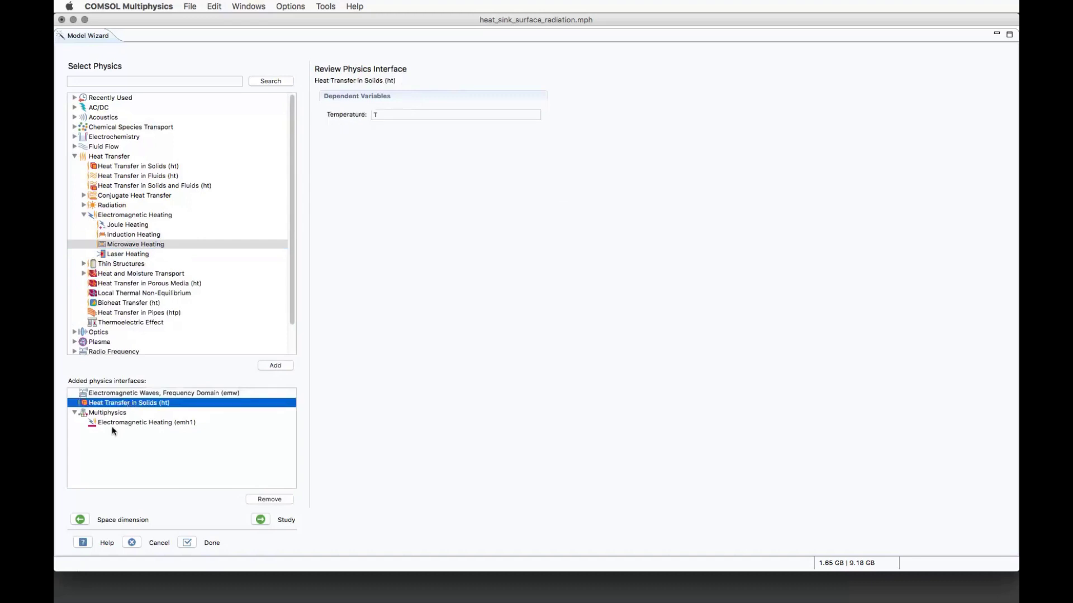
{"action": "left_click", "coordinate": [111, 423]}
Choose the Frequency-Transient preset study and create the model, discarding the changes to heat_sink_surface_radiation.mph
{"action": "left_click", "coordinate": [260, 520]}
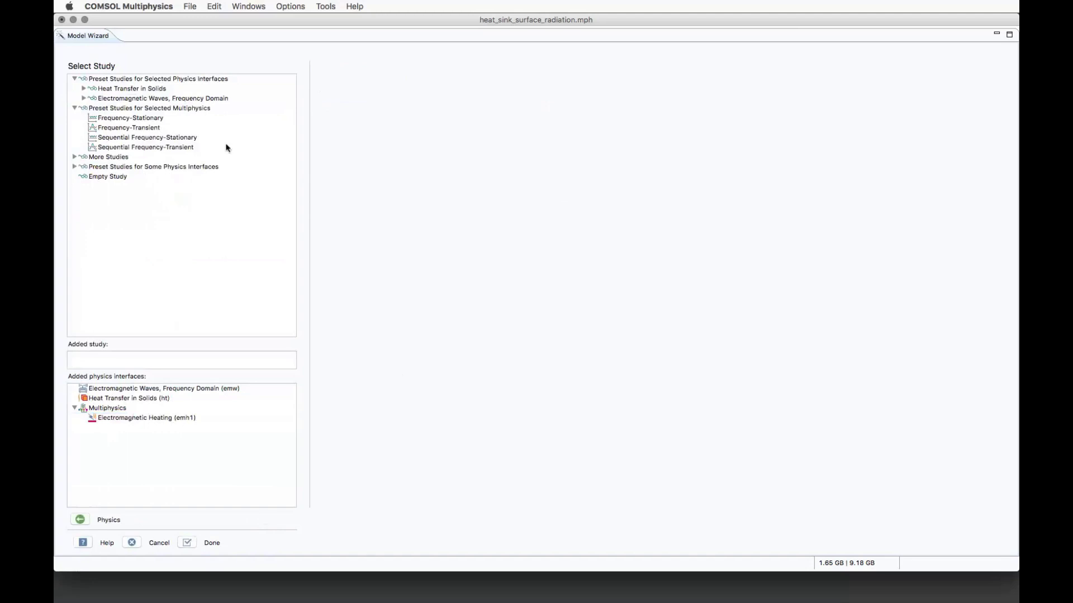
{"action": "left_click", "coordinate": [128, 150]}
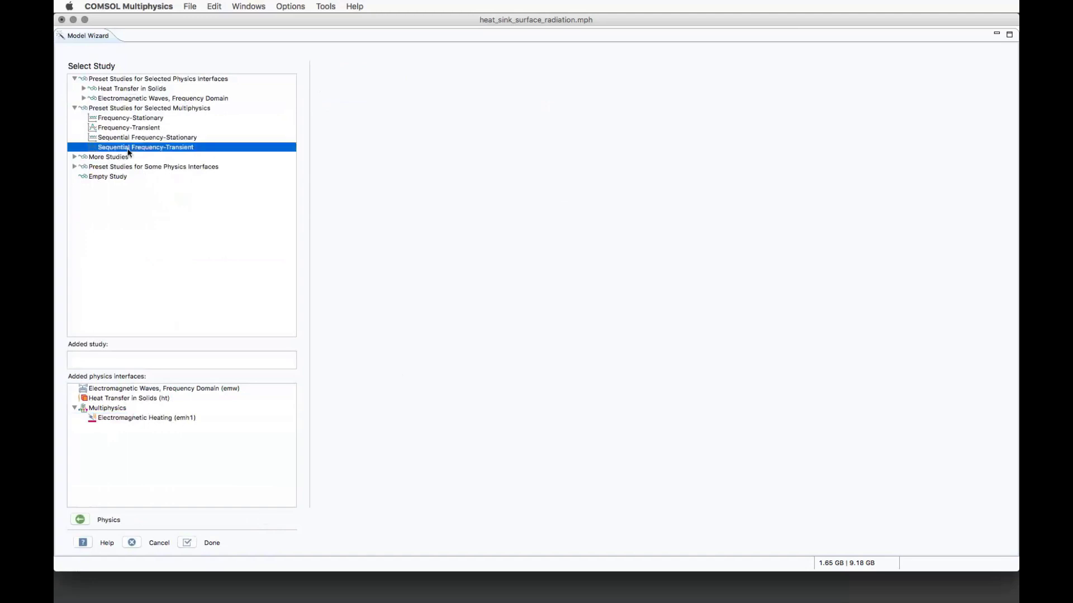
{"action": "left_click", "coordinate": [84, 90]}
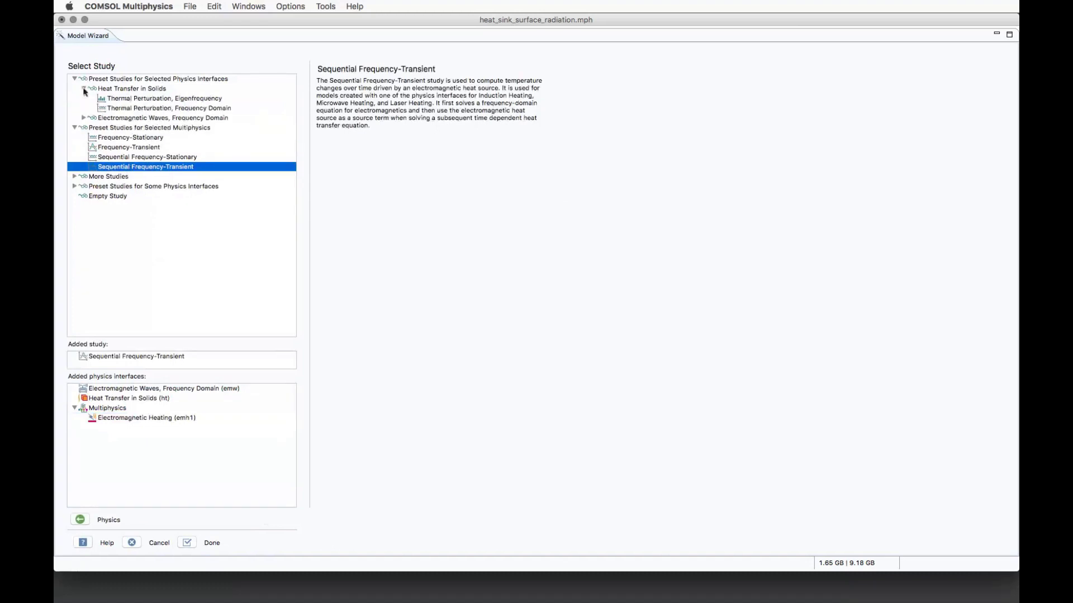
{"action": "left_click", "coordinate": [84, 118]}
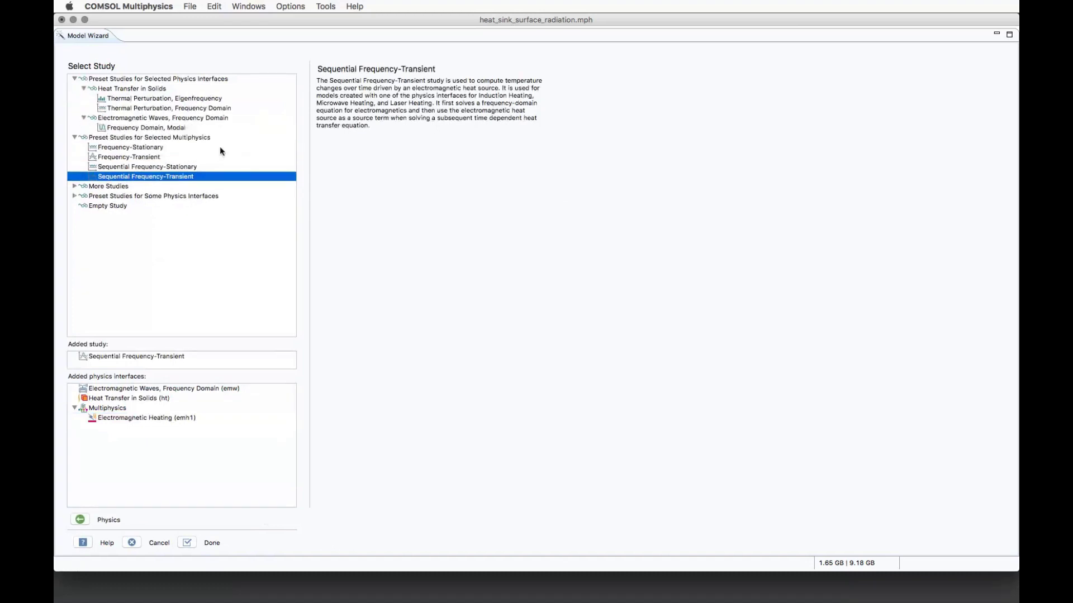
{"action": "left_click", "coordinate": [159, 157]}
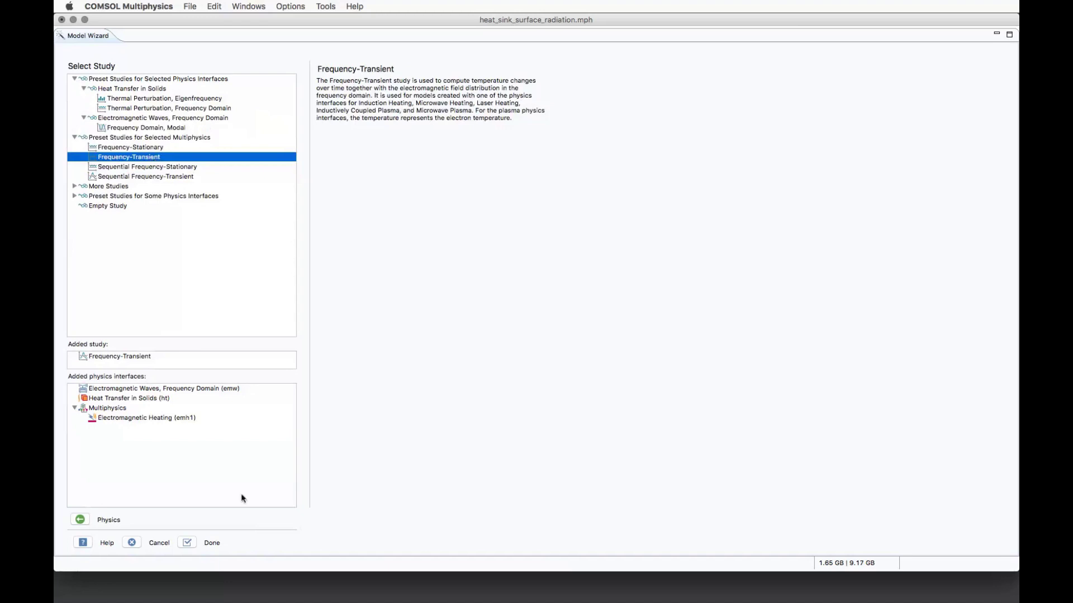
{"action": "left_click", "coordinate": [188, 543]}
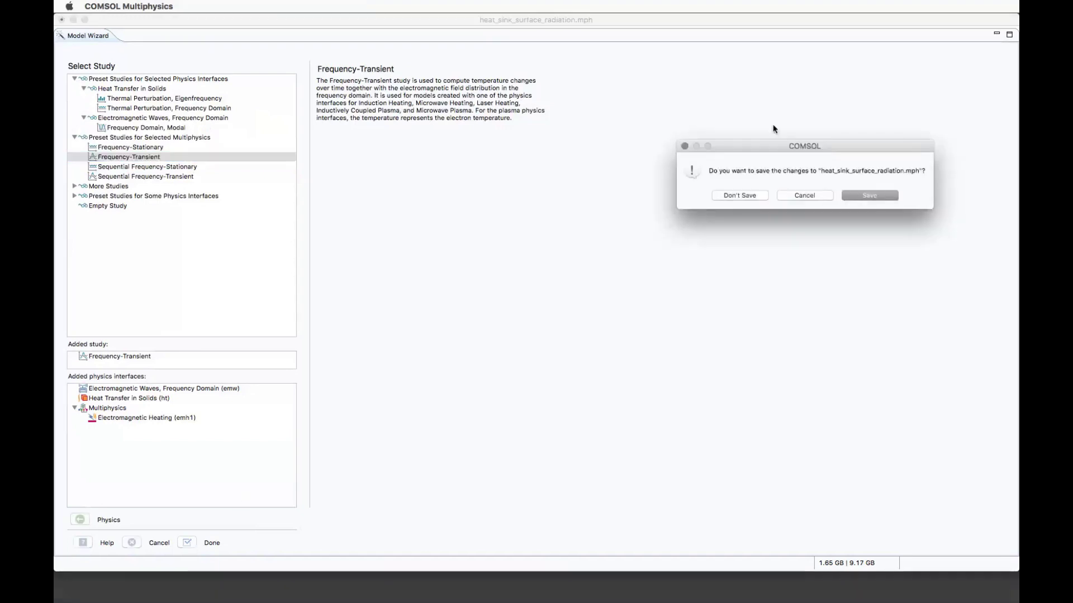
{"action": "left_click", "coordinate": [726, 196]}
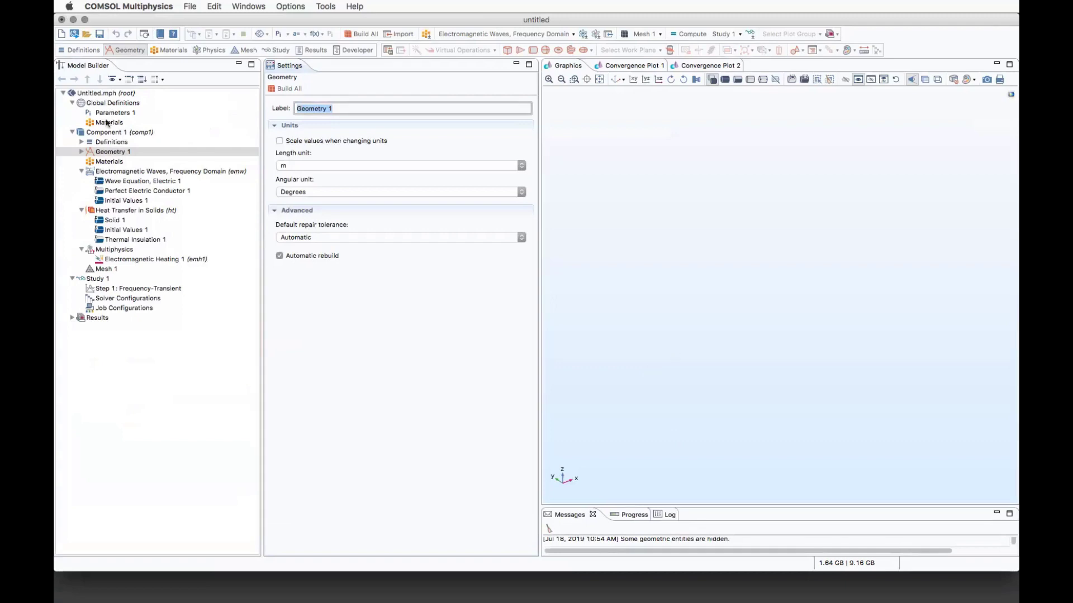
Examine the Electromagnetic Waves equation, the Heat Transfer in Solids settings, and the Electromagnetic Heating 1 equations and coupled interfaces
{"action": "left_click", "coordinate": [115, 173]}
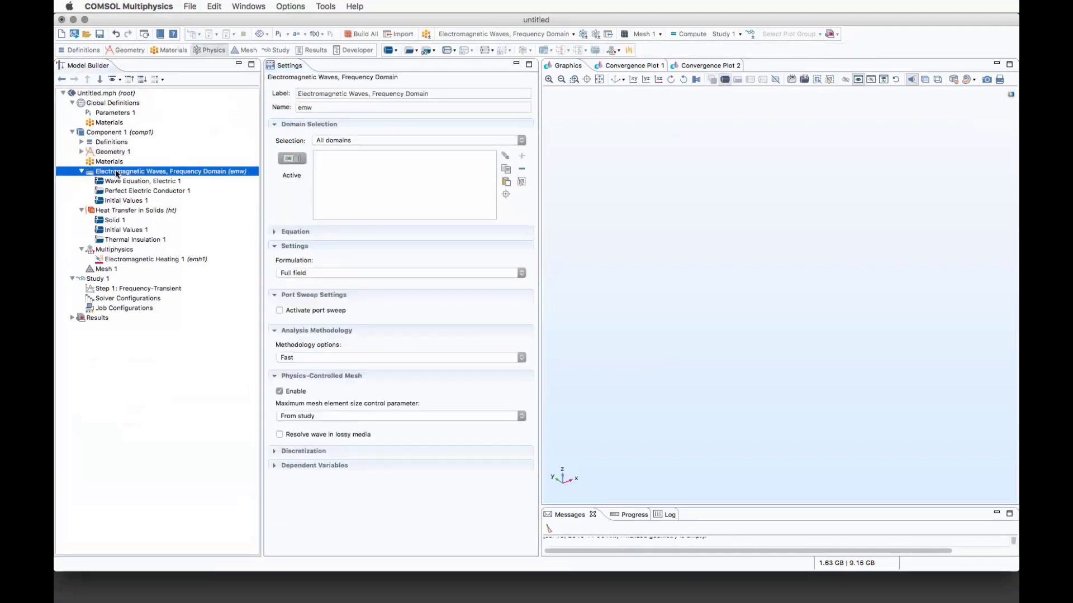
{"action": "left_click", "coordinate": [294, 235]}
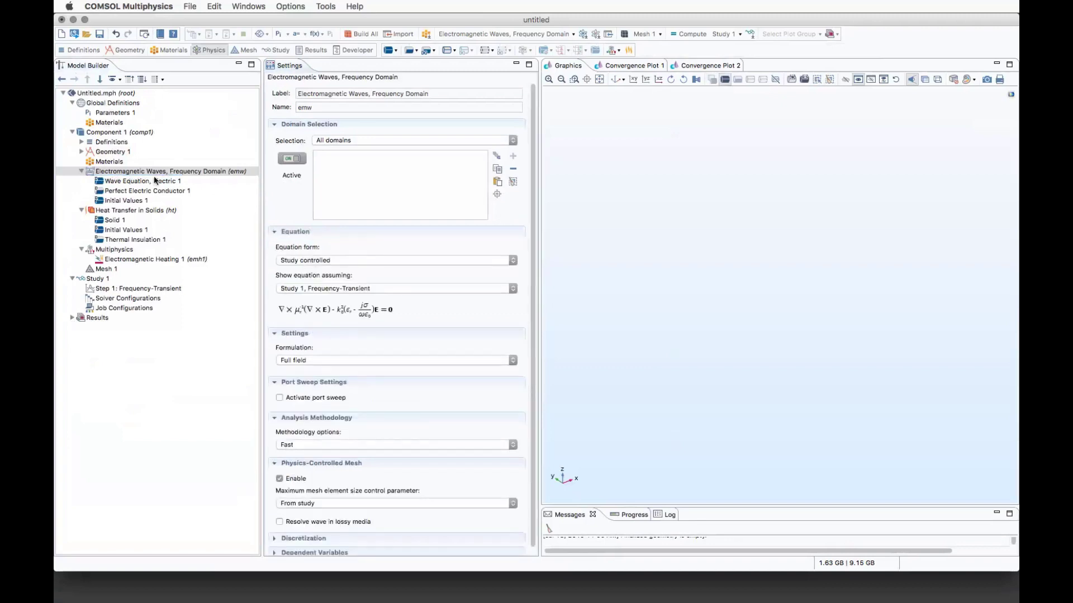
{"action": "left_click", "coordinate": [135, 211]}
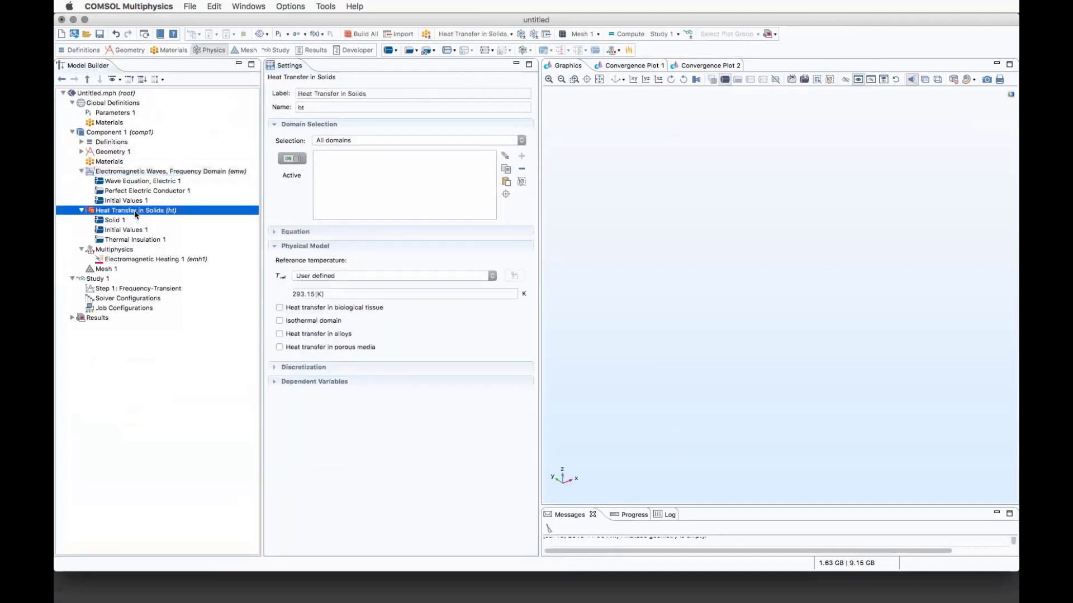
{"action": "left_click", "coordinate": [133, 262]}
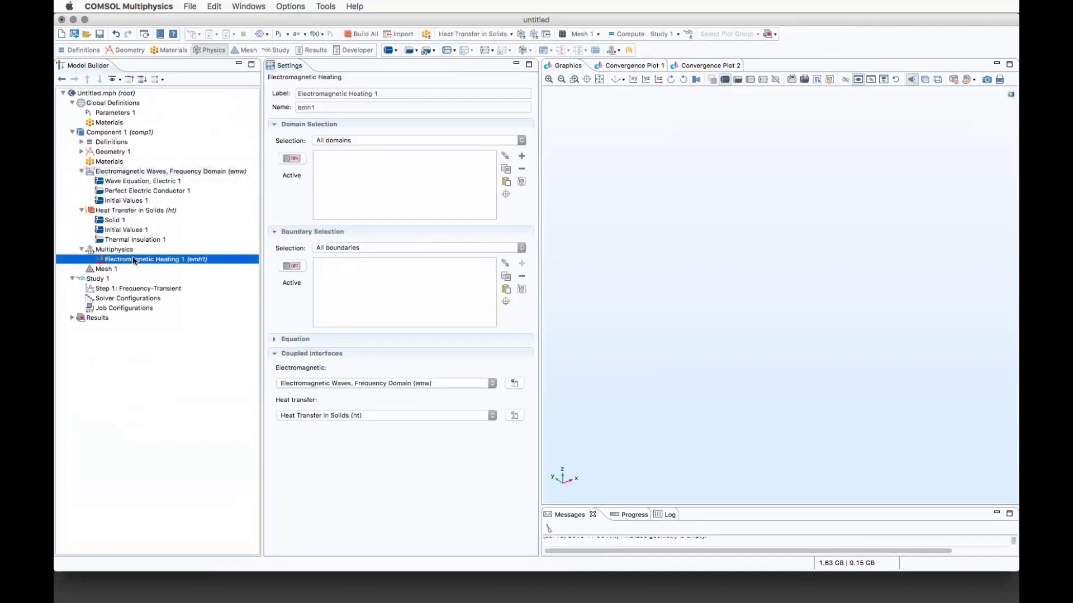
{"action": "left_click", "coordinate": [297, 340]}
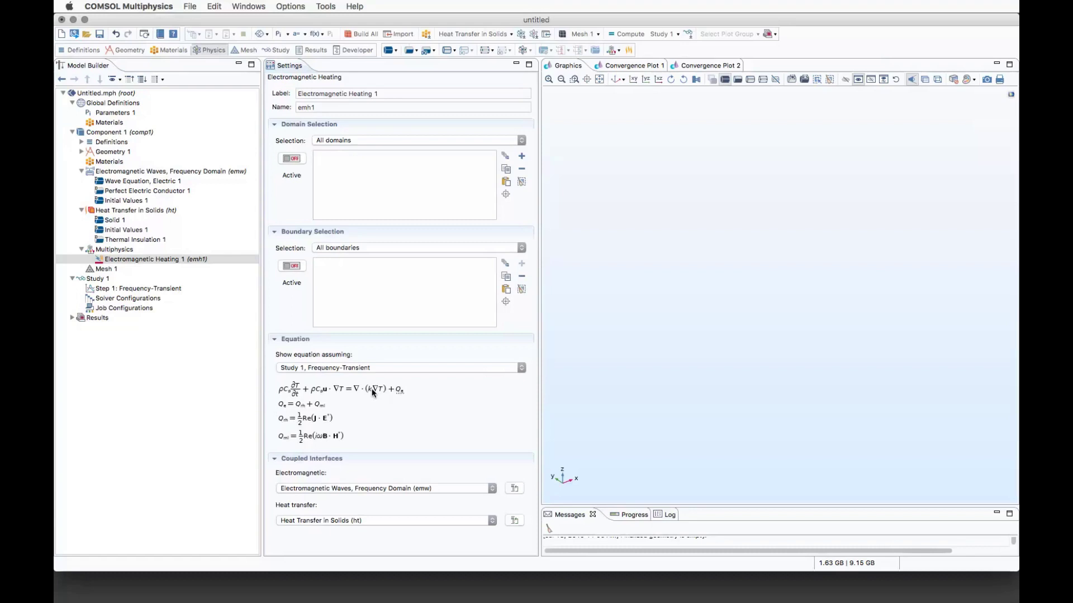
Import the rf_heating.mphbin geometry file from the Modelos folder into Geometry 1
{"action": "left_click", "coordinate": [81, 152]}
{"action": "left_click", "coordinate": [114, 153]}
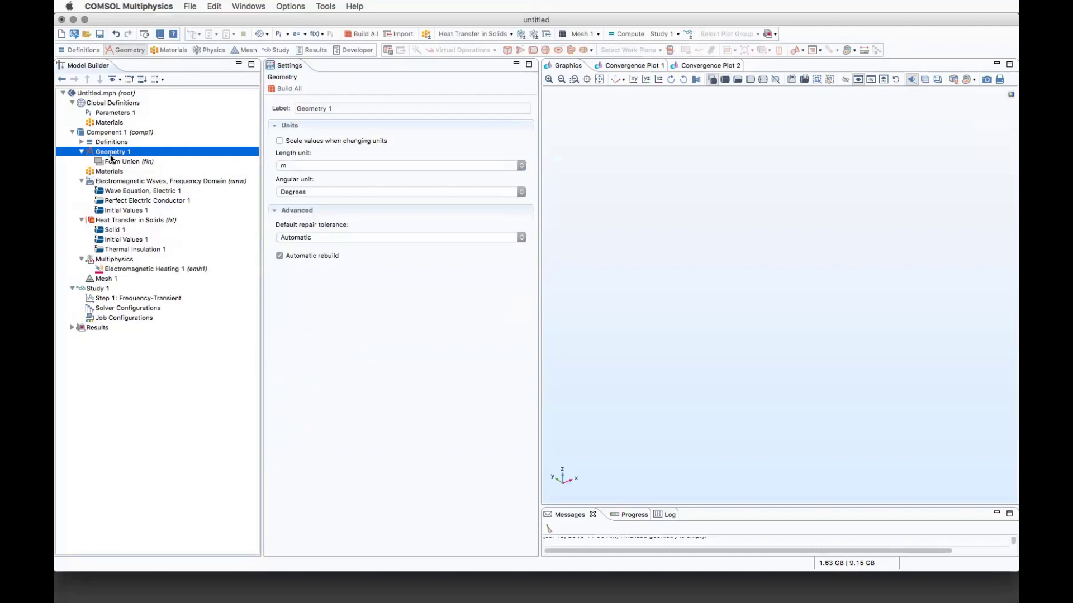
{"action": "right_click", "coordinate": [111, 155]}
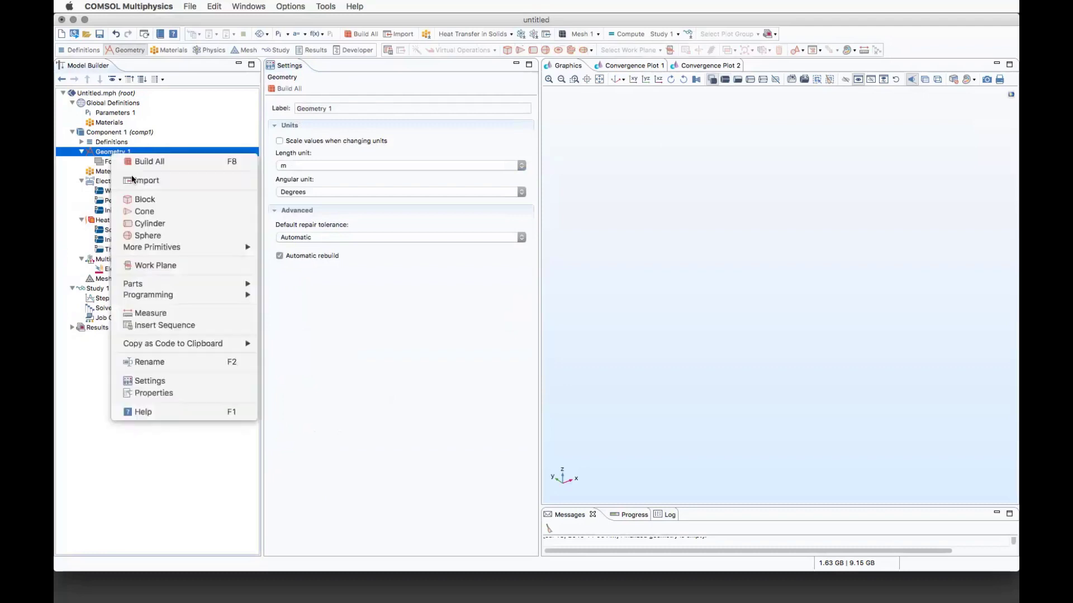
{"action": "left_click", "coordinate": [134, 180]}
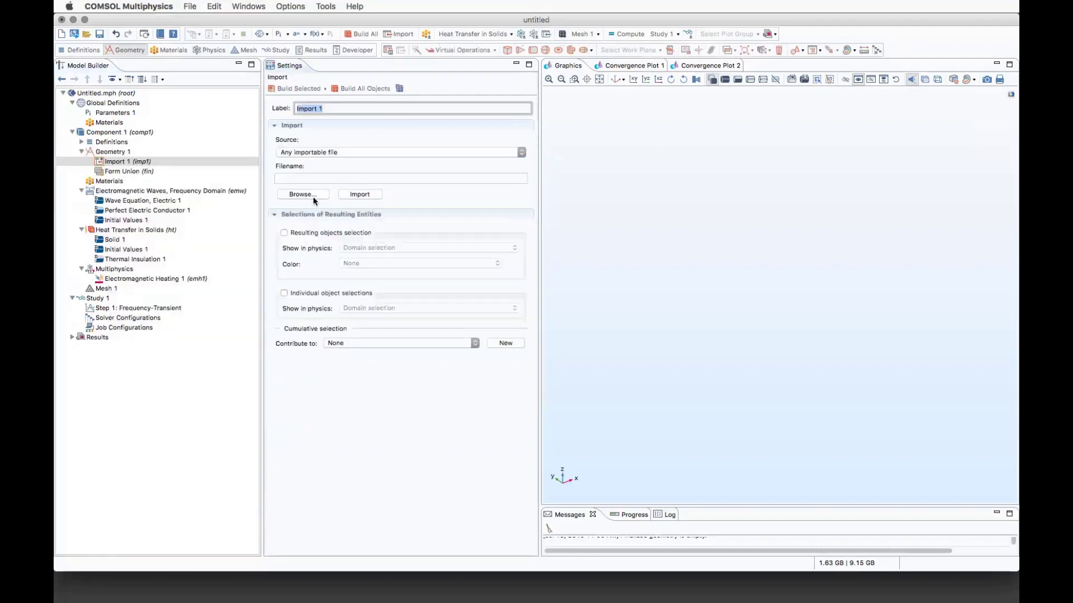
{"action": "left_click", "coordinate": [313, 196]}
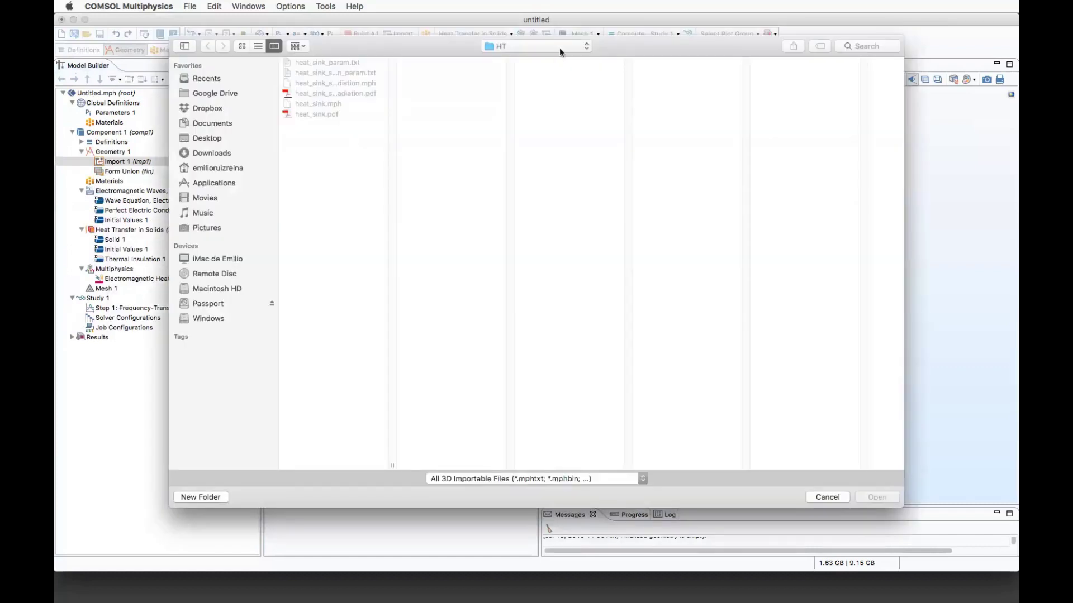
{"action": "left_click", "coordinate": [558, 48]}
{"action": "left_click", "coordinate": [546, 61]}
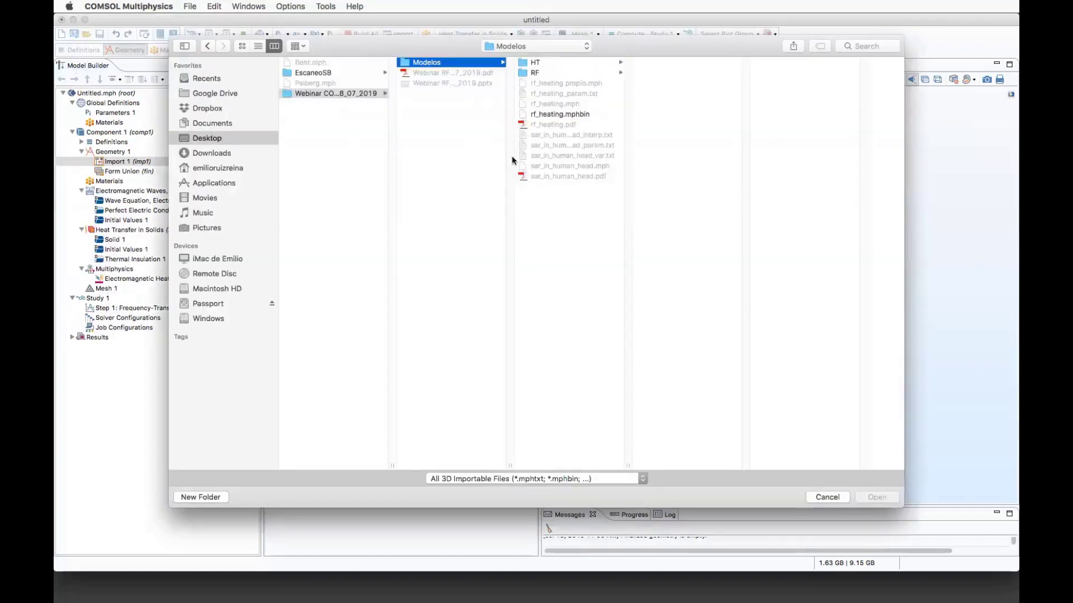
{"action": "left_click", "coordinate": [559, 114]}
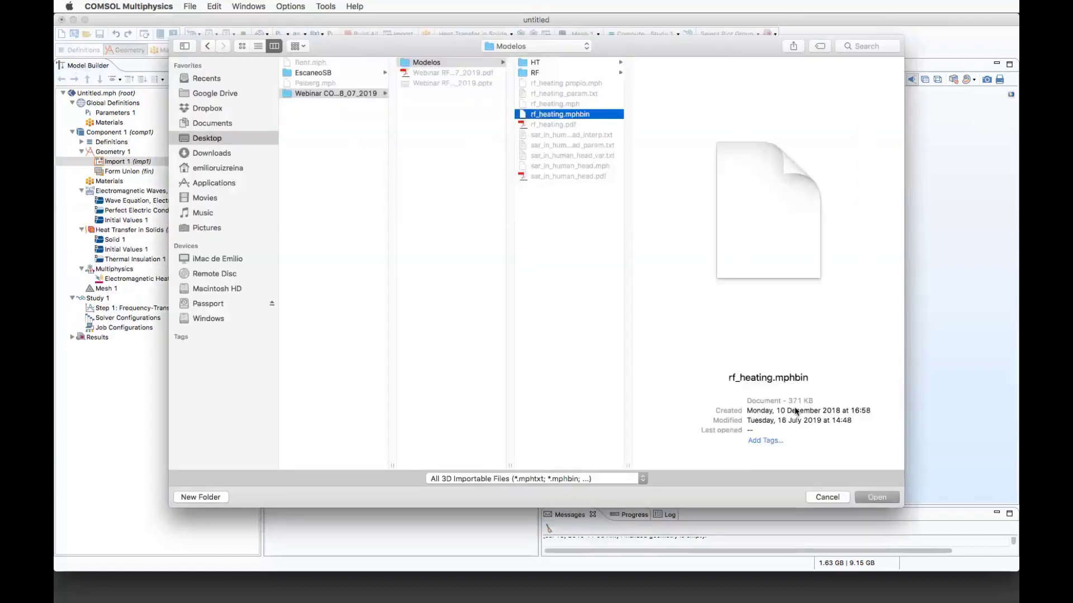
{"action": "left_click", "coordinate": [874, 497]}
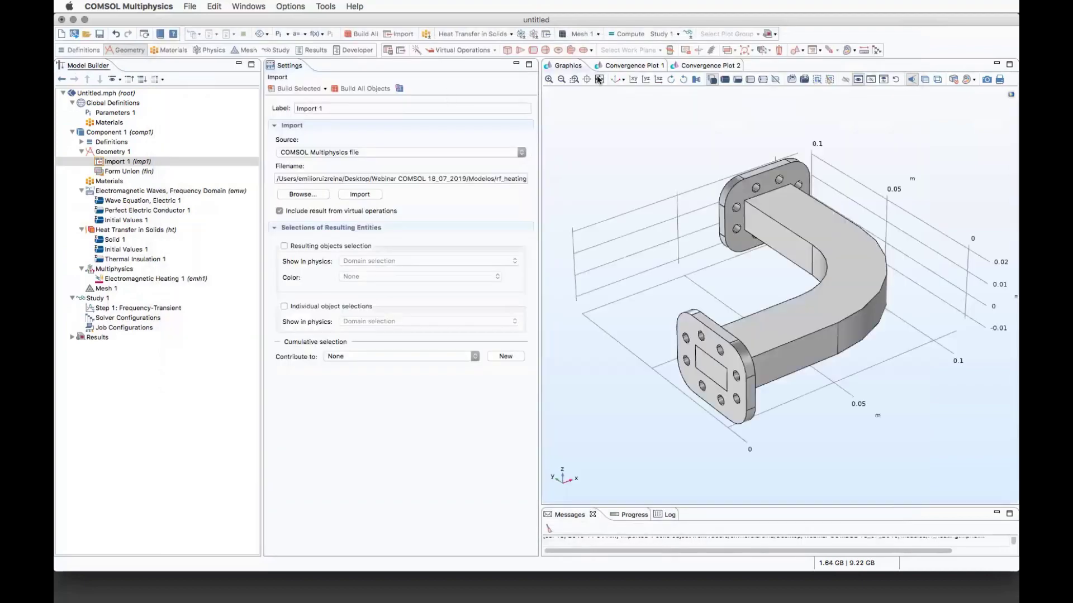
Turn on transparency for the imported waveguide and compare it with wireframe rendering to examine the interior
{"action": "left_click", "coordinate": [924, 81]}
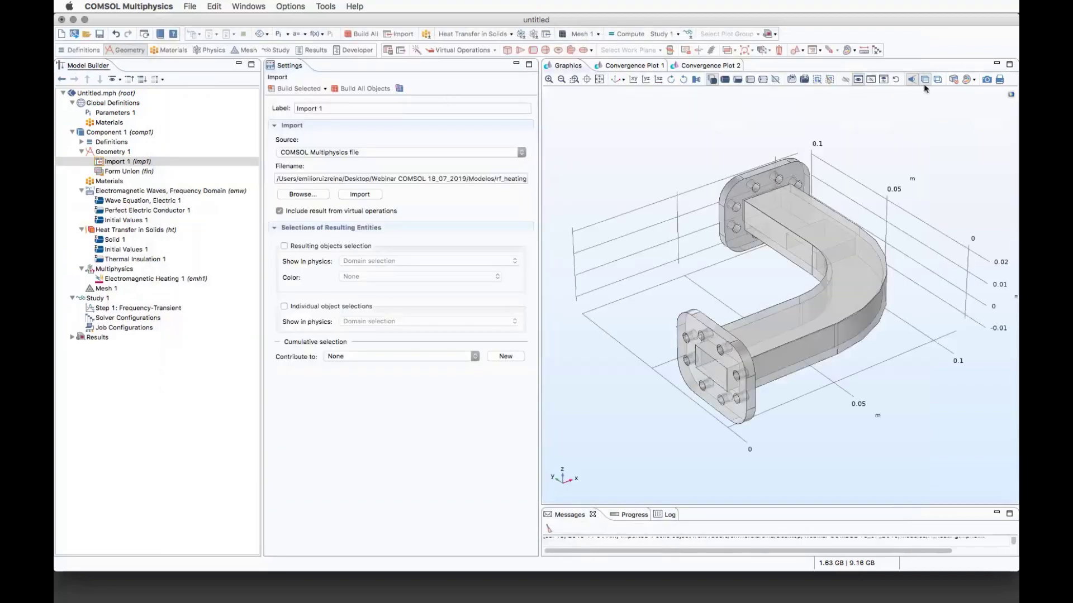
{"action": "left_click_drag", "start_coordinate": [928, 160], "coordinate": [941, 331]}
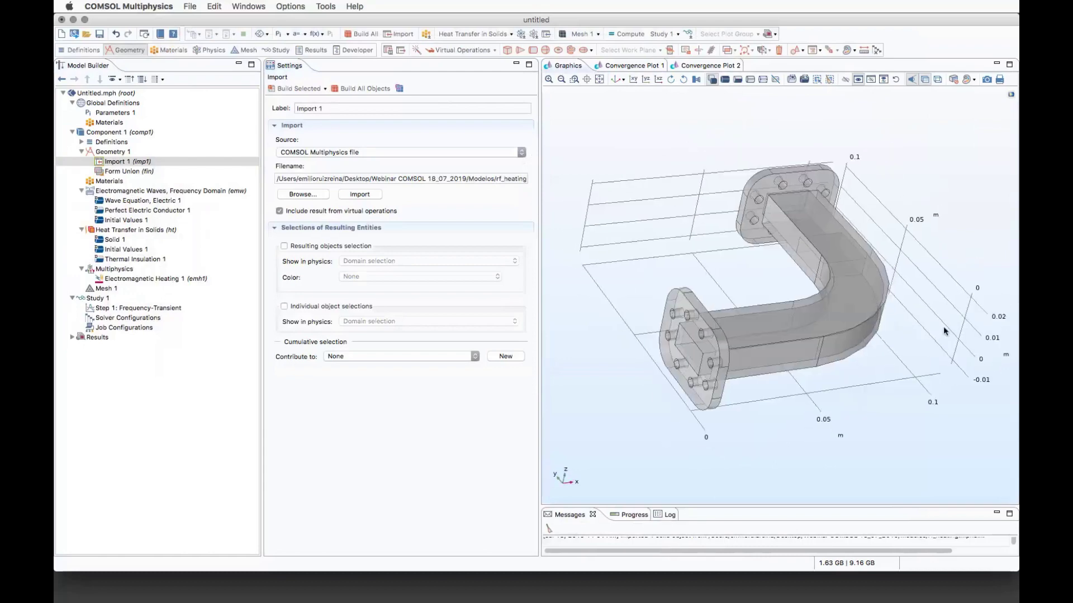
{"action": "left_click_drag", "start_coordinate": [945, 326], "coordinate": [930, 257]}
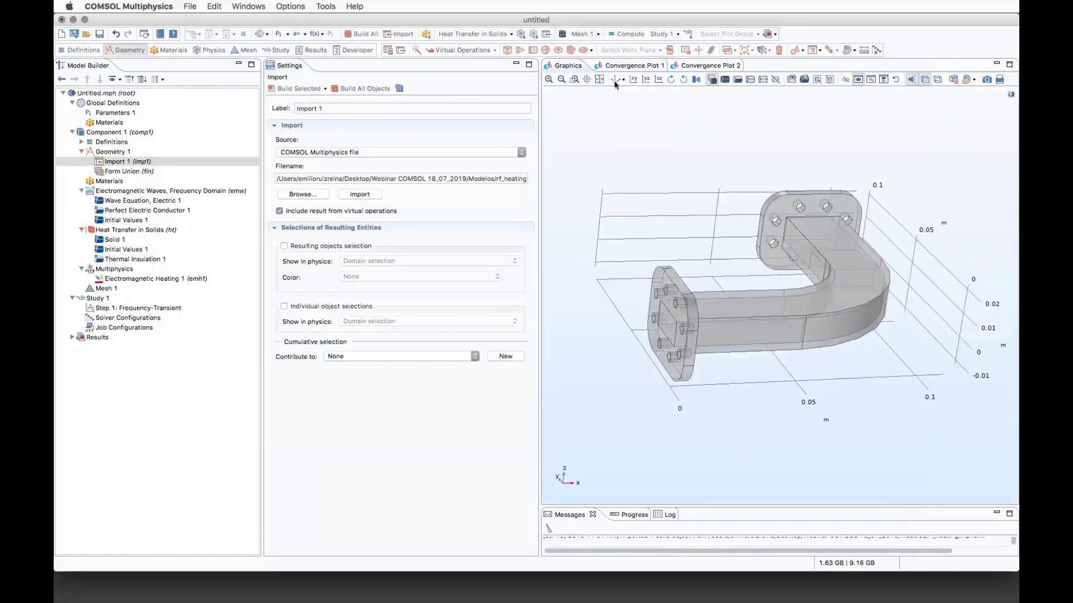
{"action": "left_click_drag", "start_coordinate": [782, 212], "coordinate": [846, 230]}
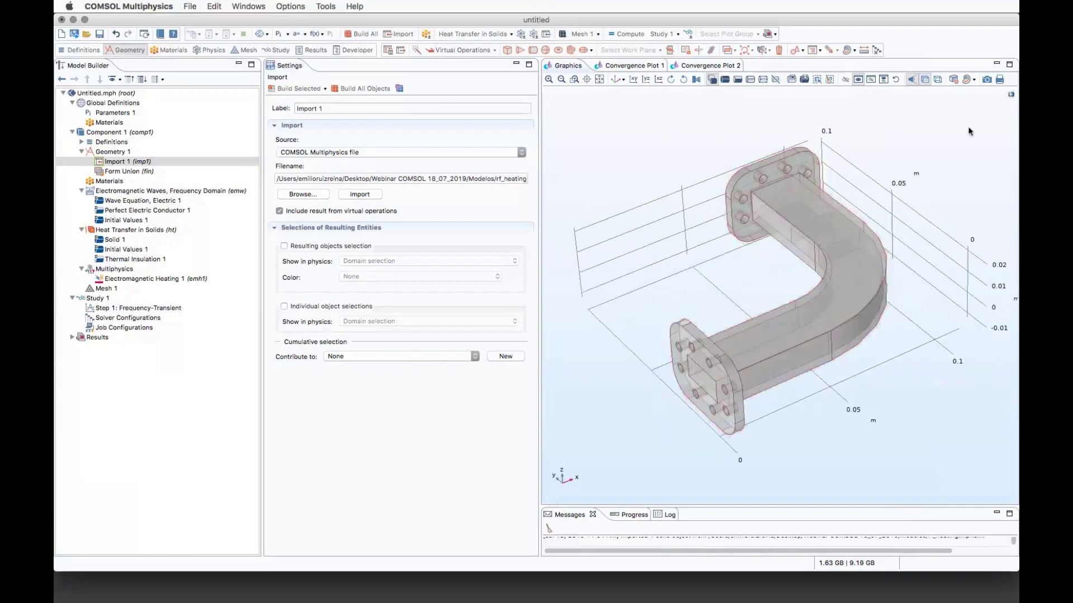
{"action": "left_click", "coordinate": [938, 78]}
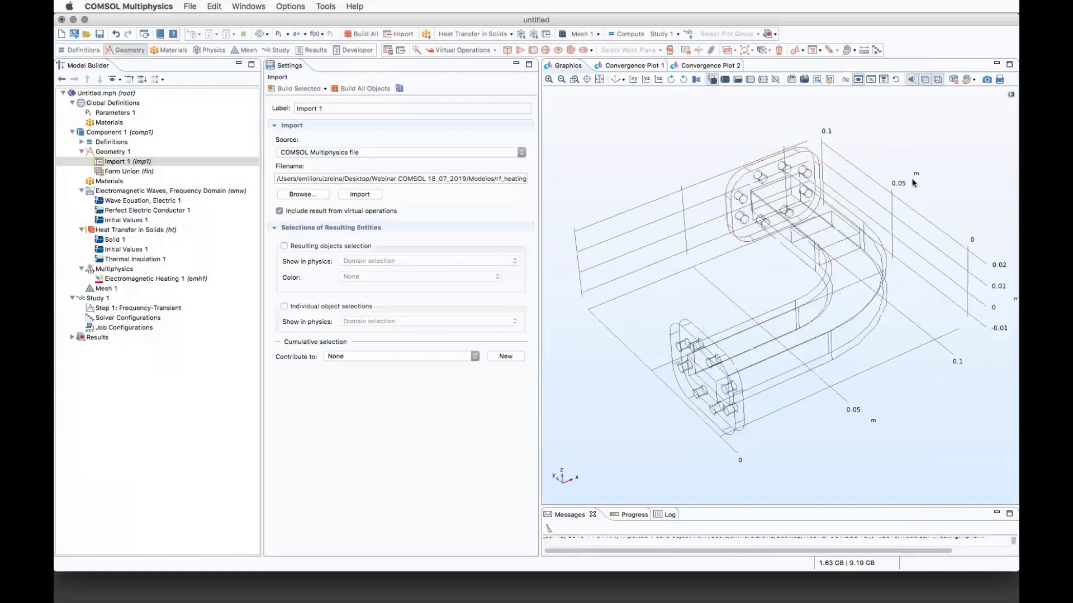
{"action": "left_click", "coordinate": [549, 80]}
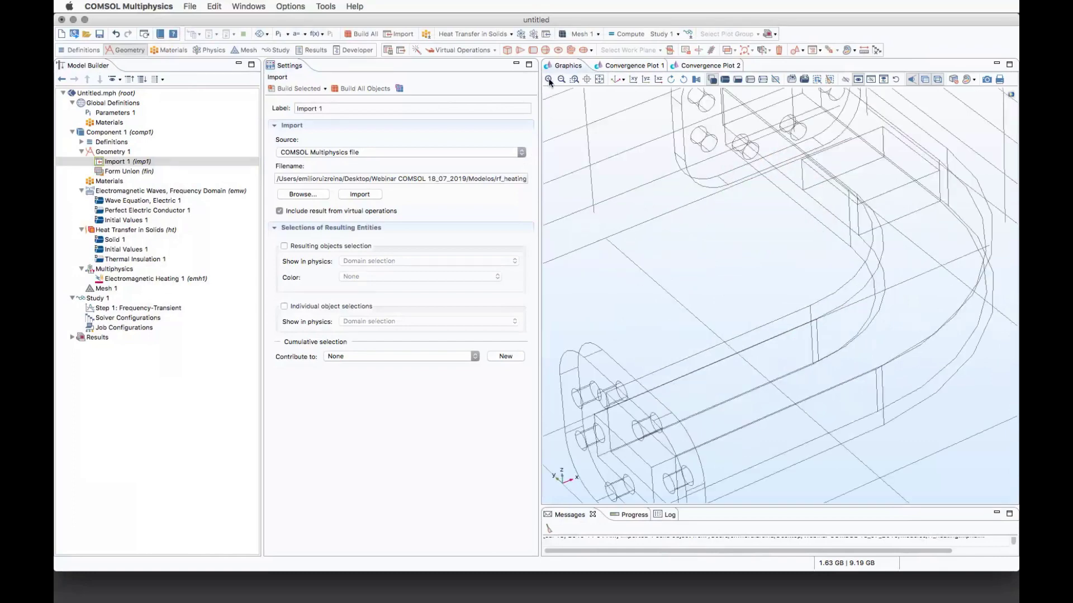
{"action": "left_click", "coordinate": [925, 80]}
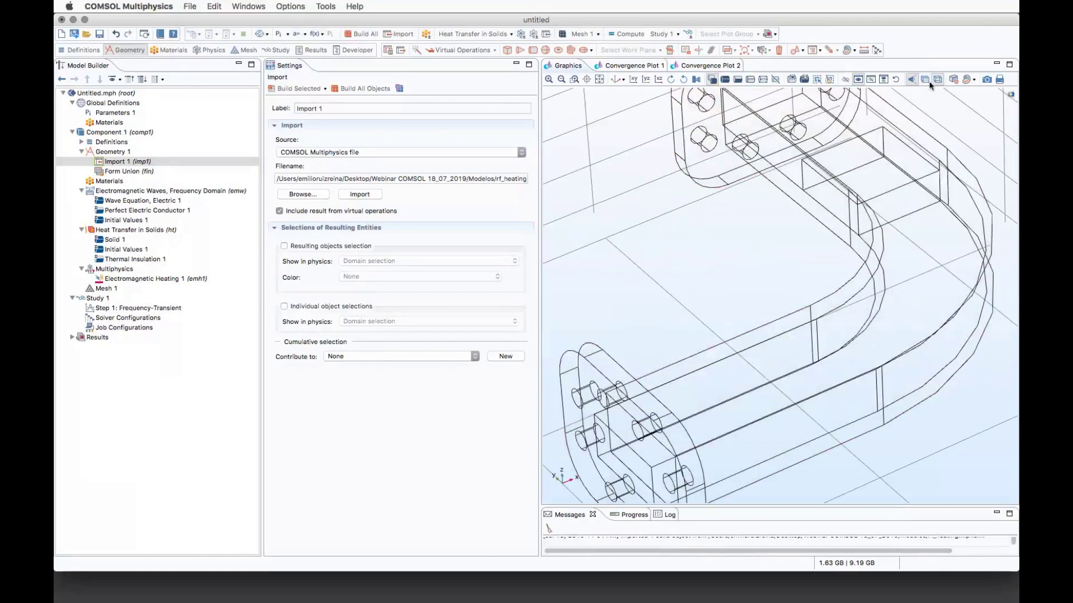
{"action": "left_click", "coordinate": [937, 79]}
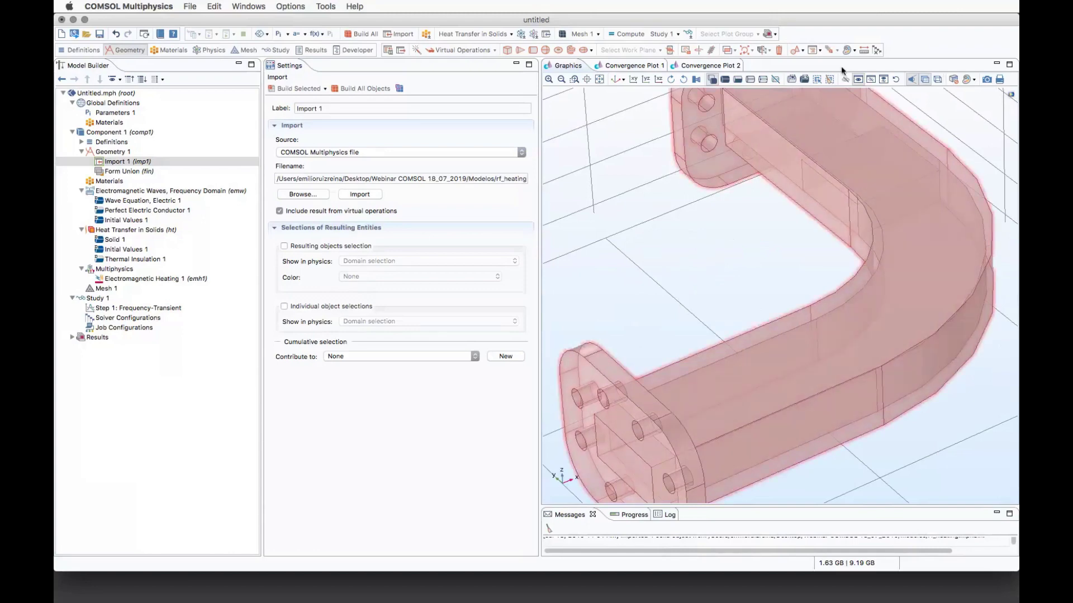
Examine the transparent waveguide from several angles and restore the default 3D view
{"action": "left_click", "coordinate": [615, 80]}
{"action": "mouse_move", "coordinate": [619, 274]}
{"action": "left_mouse_down"}
{"action": "mouse_move", "coordinate": [669, 253]}
{"action": "mouse_move", "coordinate": [698, 287]}
{"action": "mouse_move", "coordinate": [609, 277]}
{"action": "mouse_move", "coordinate": [608, 288]}
{"action": "left_mouse_up"}
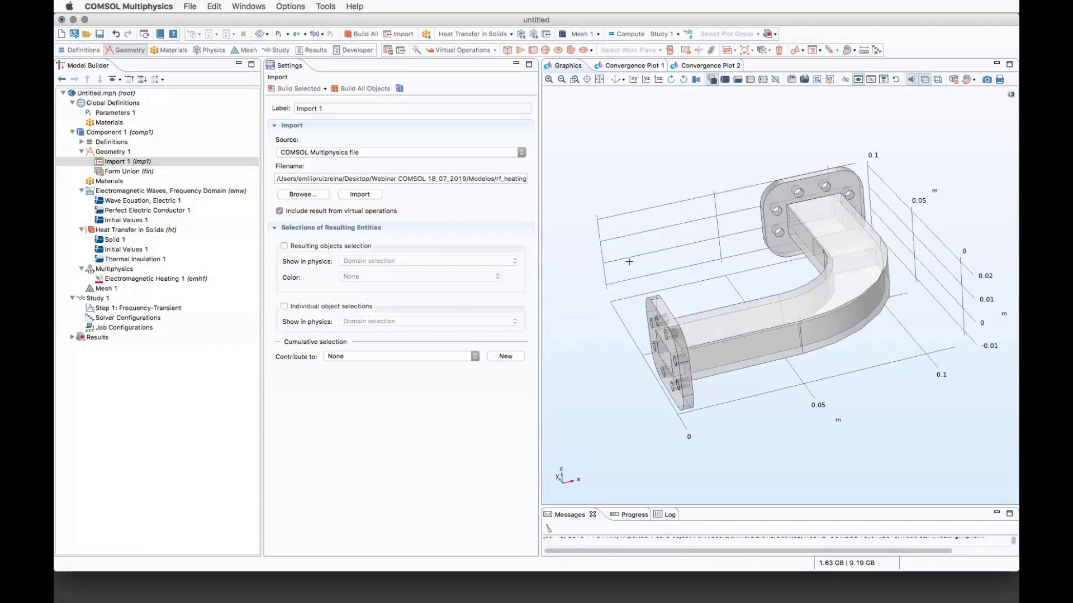
{"action": "left_click_drag", "start_coordinate": [629, 262], "coordinate": [615, 380]}
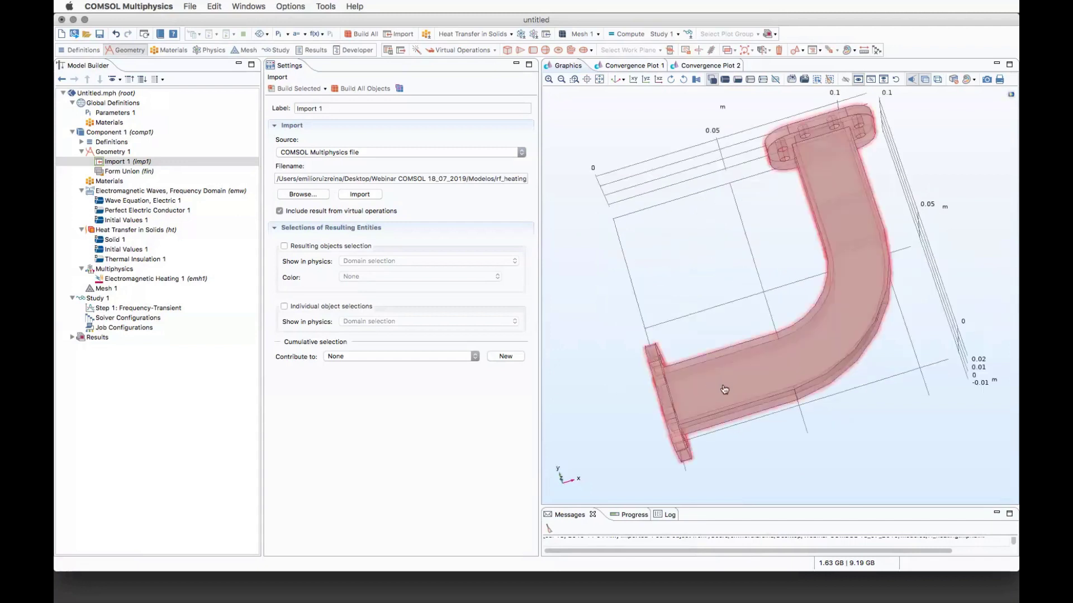
{"action": "left_click_drag", "start_coordinate": [703, 209], "coordinate": [594, 297]}
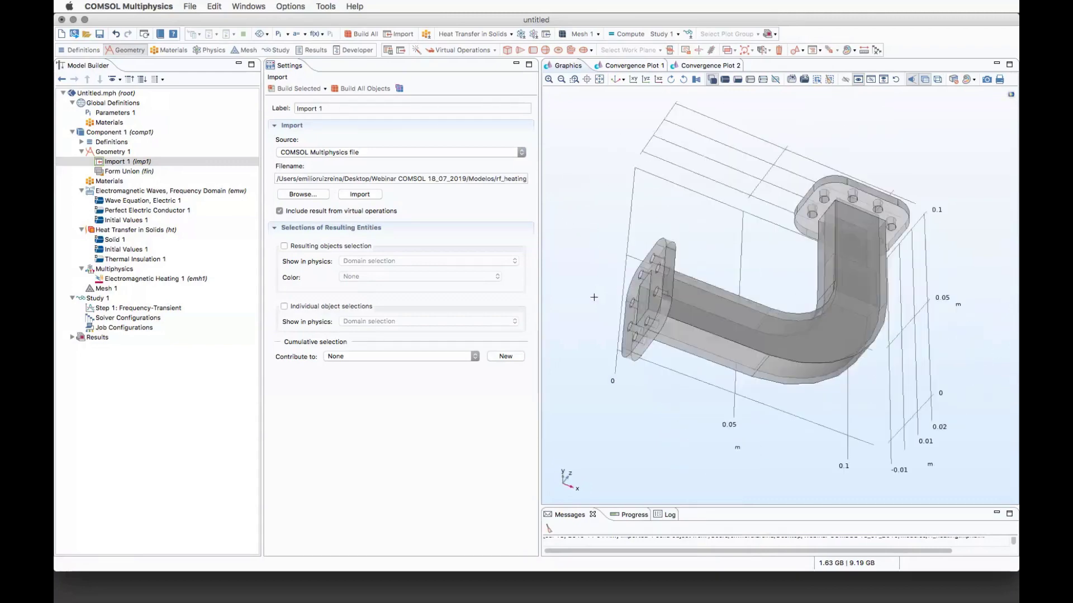
{"action": "left_click", "coordinate": [615, 78]}
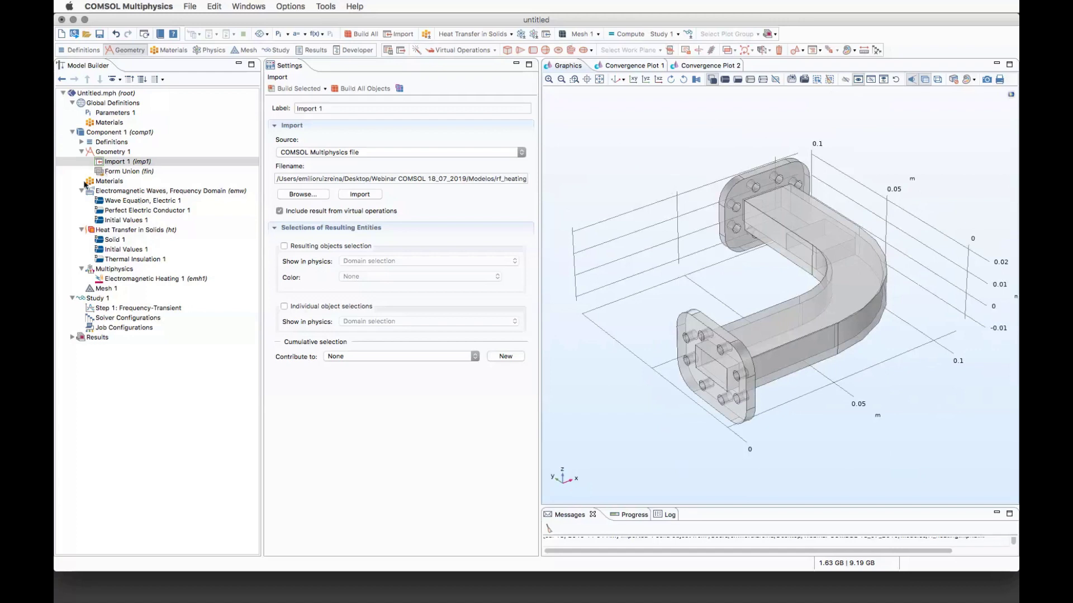
{"action": "left_click", "coordinate": [80, 143]}
{"action": "left_click", "coordinate": [102, 143]}
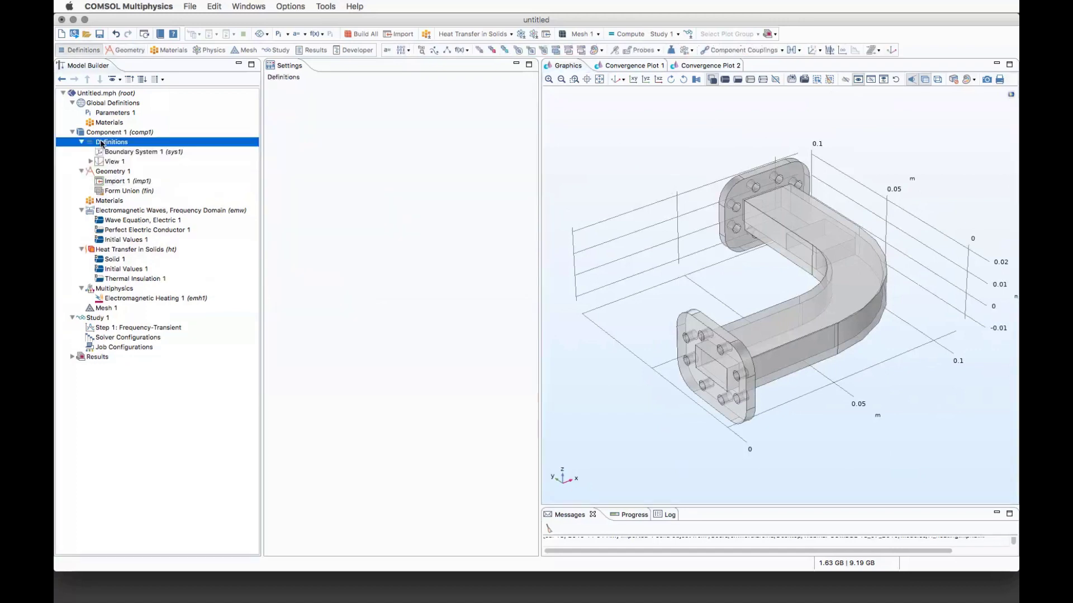
{"action": "right_click", "coordinate": [101, 144]}
{"action": "left_click", "coordinate": [91, 145]}
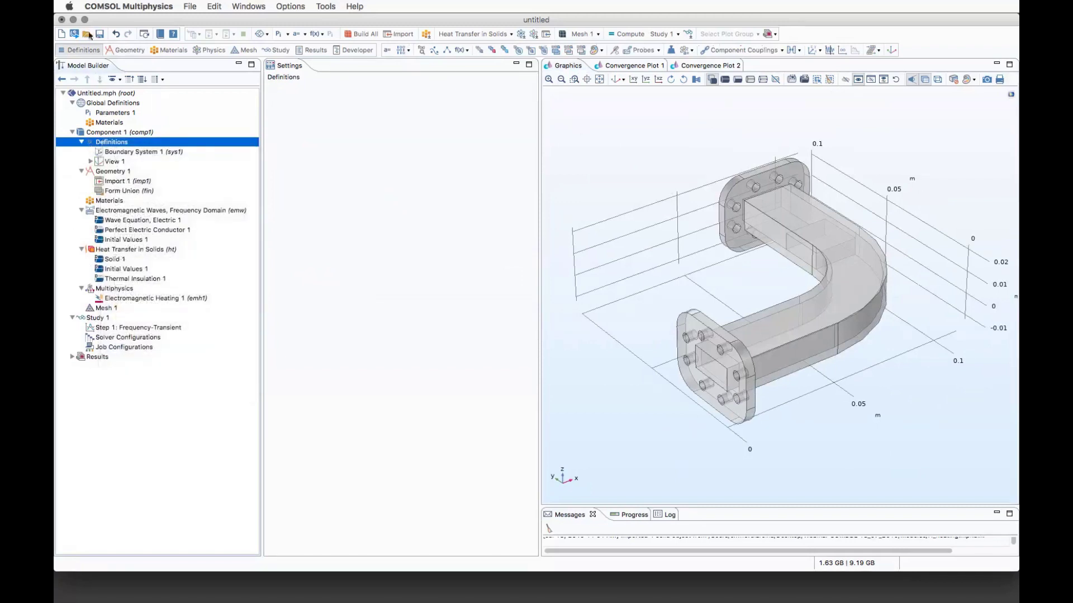
Open the prepared model rf_heating.mph from the Modelos folder in place of the untitled model
{"action": "left_click", "coordinate": [86, 34]}
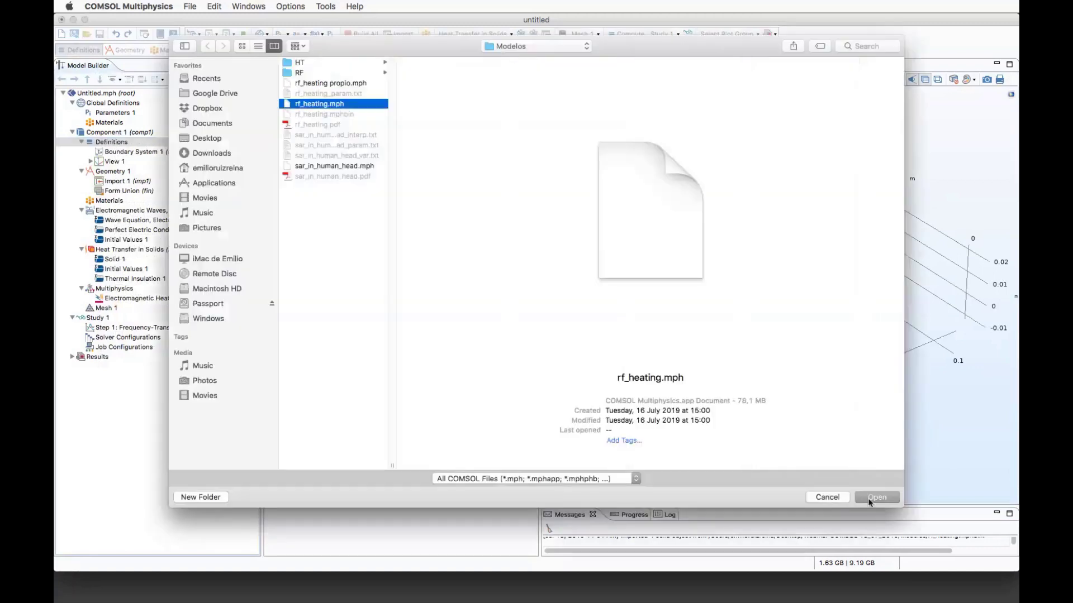
{"action": "left_click", "coordinate": [869, 499]}
{"action": "left_click", "coordinate": [713, 199]}
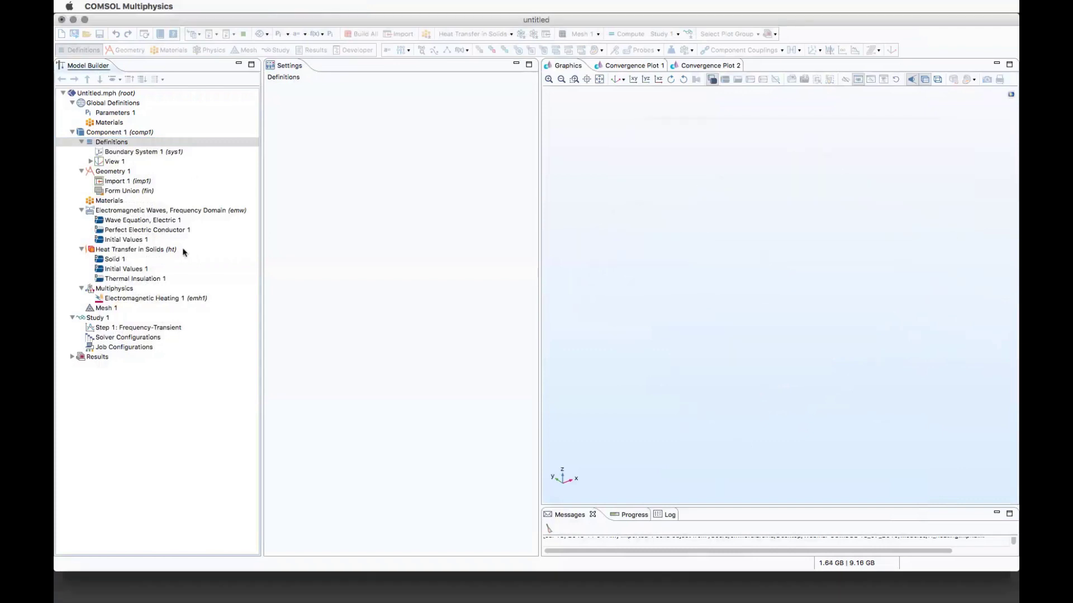
Review the materials list and the geometry sequence under Component 1 of the rf_heating model
{"action": "left_click", "coordinate": [72, 141]}
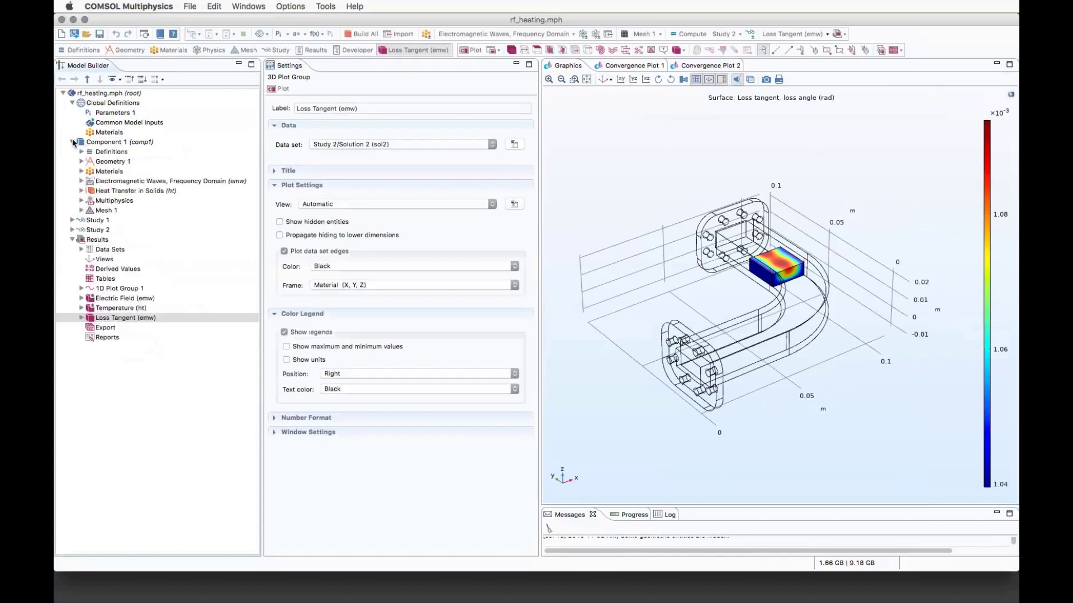
{"action": "left_click", "coordinate": [81, 171]}
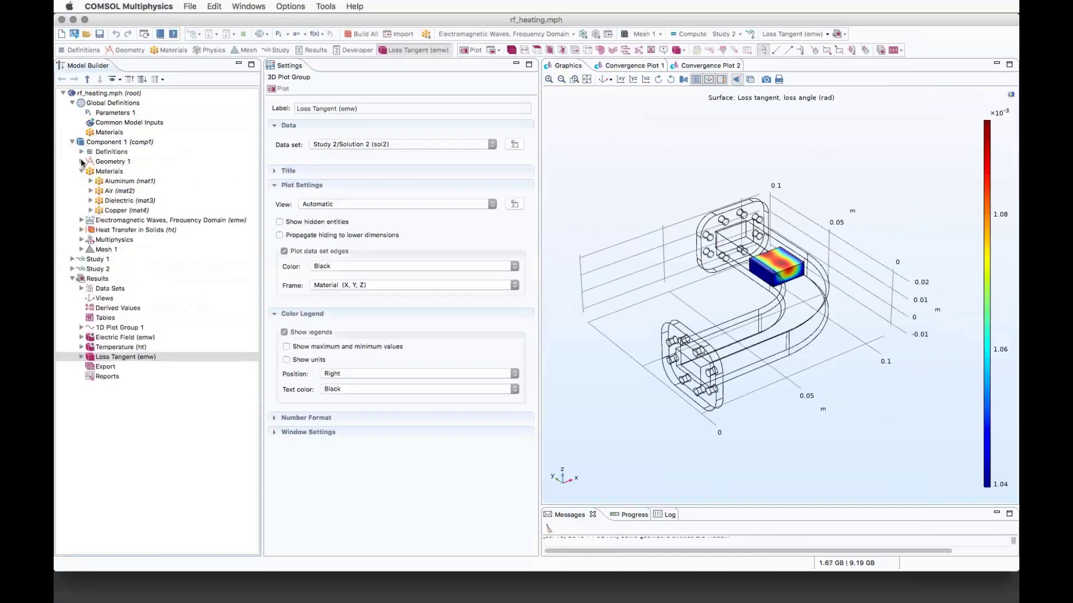
{"action": "left_click", "coordinate": [82, 161]}
{"action": "left_click", "coordinate": [112, 162]}
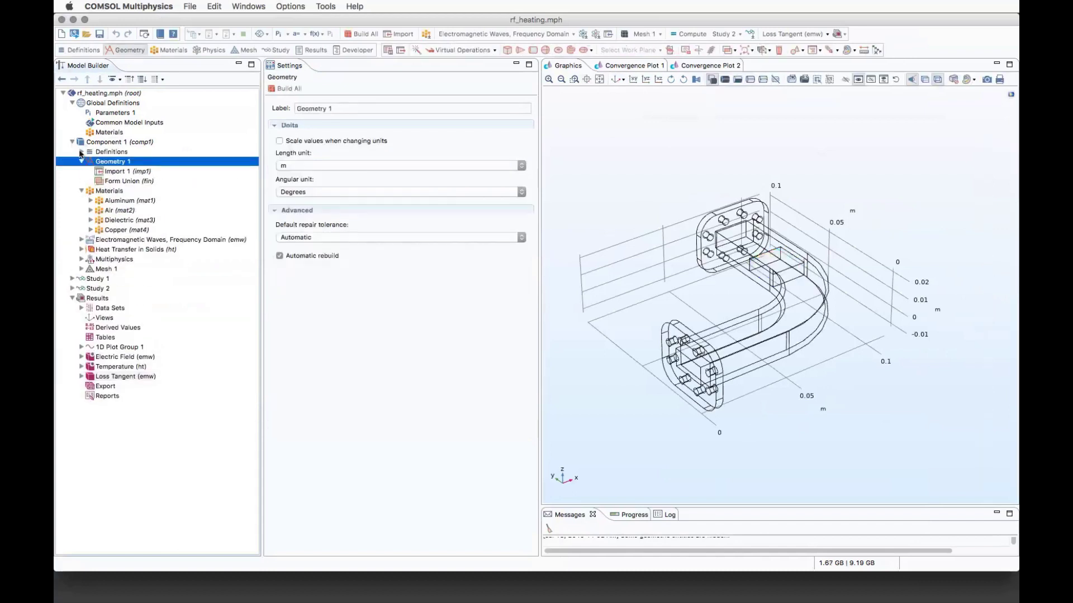
Examine the explicit selections Dielectric, Air, Waveguide, Waveguide inside surfaces and Waveguide outside surfaces on the geometry
{"action": "left_click", "coordinate": [81, 152]}
{"action": "left_click", "coordinate": [118, 162]}
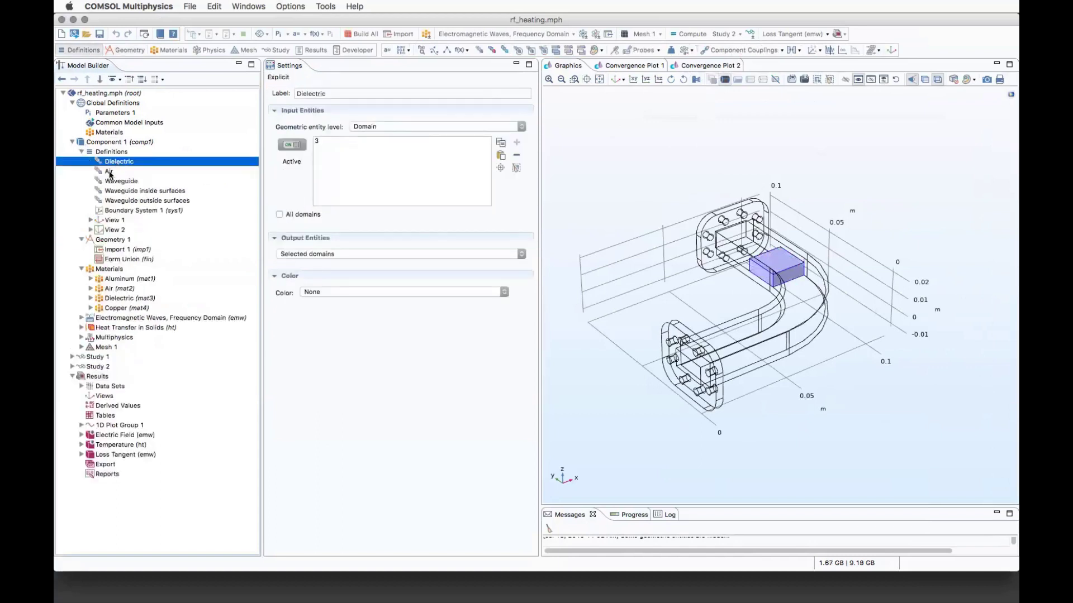
{"action": "left_click", "coordinate": [110, 172]}
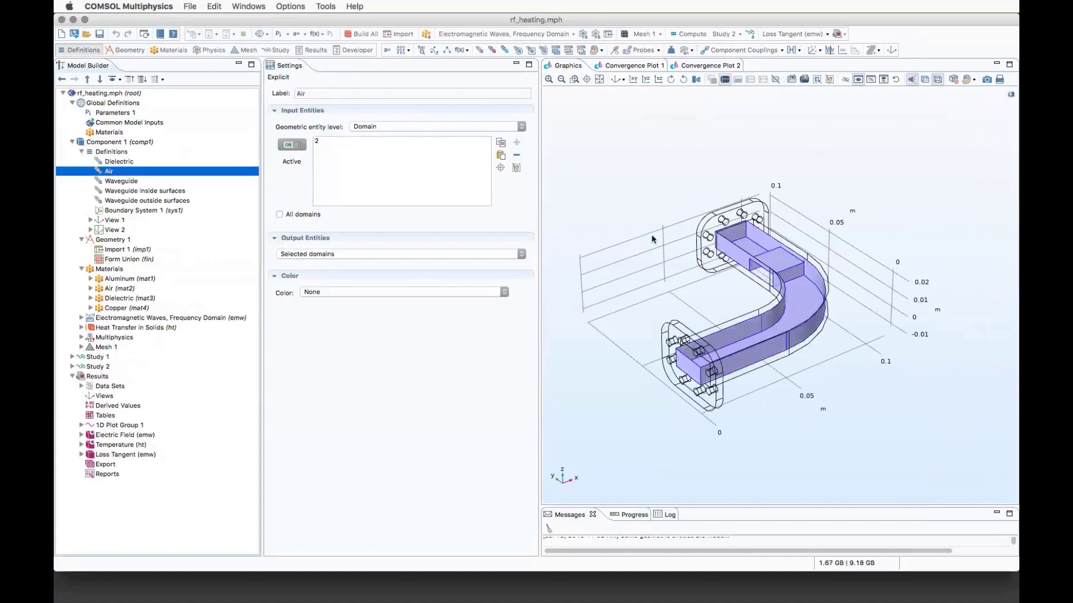
{"action": "left_click_drag", "start_coordinate": [652, 239], "coordinate": [760, 268]}
{"action": "left_click", "coordinate": [131, 182]}
{"action": "left_click", "coordinate": [152, 192]}
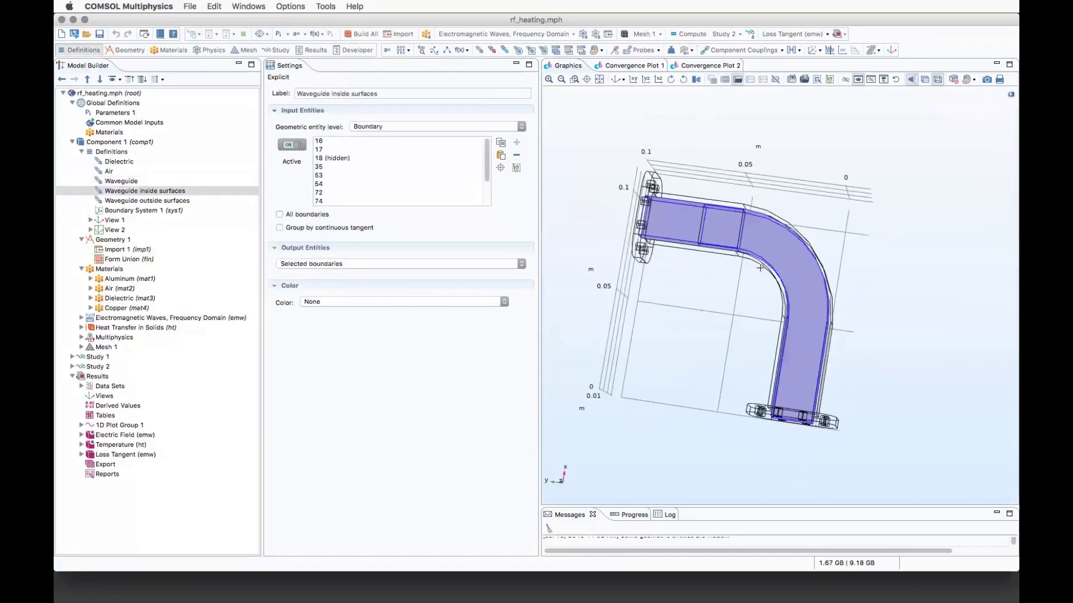
{"action": "left_click", "coordinate": [133, 201]}
{"action": "left_click_drag", "start_coordinate": [788, 393], "coordinate": [763, 328]}
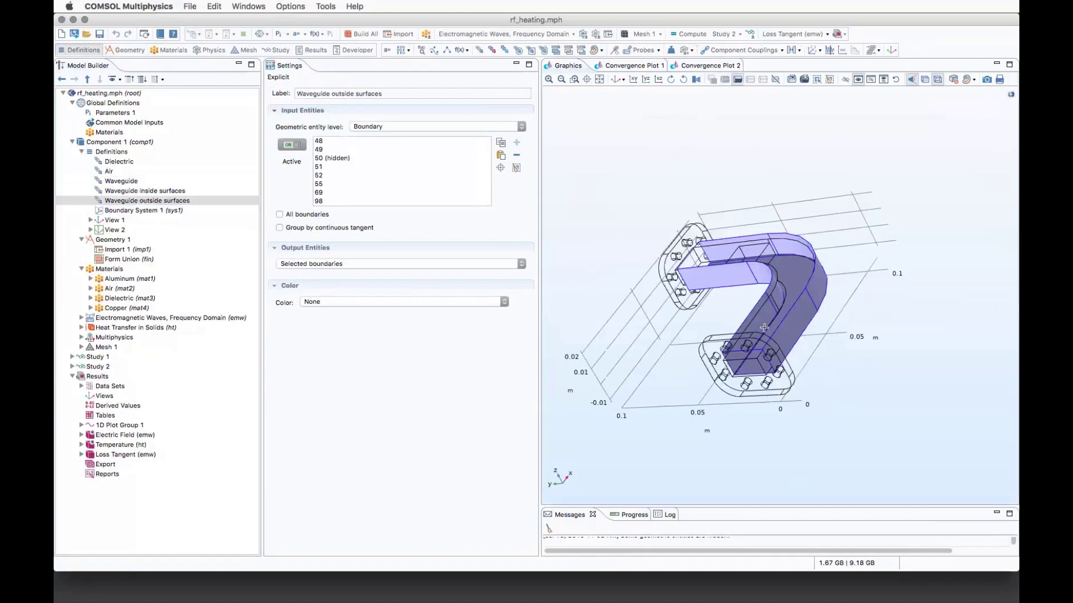
Revisit the dielectric and waveguide selections, and look at the View 1 and View 2 definitions
{"action": "left_click", "coordinate": [119, 162]}
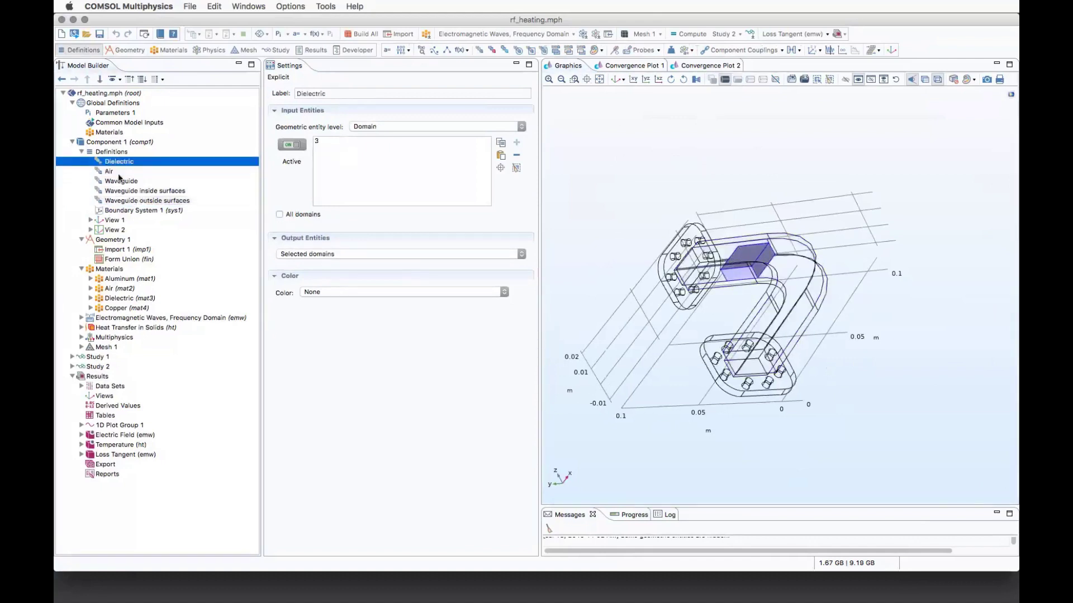
{"action": "left_click", "coordinate": [121, 180]}
{"action": "left_click", "coordinate": [129, 191]}
{"action": "left_click", "coordinate": [137, 201]}
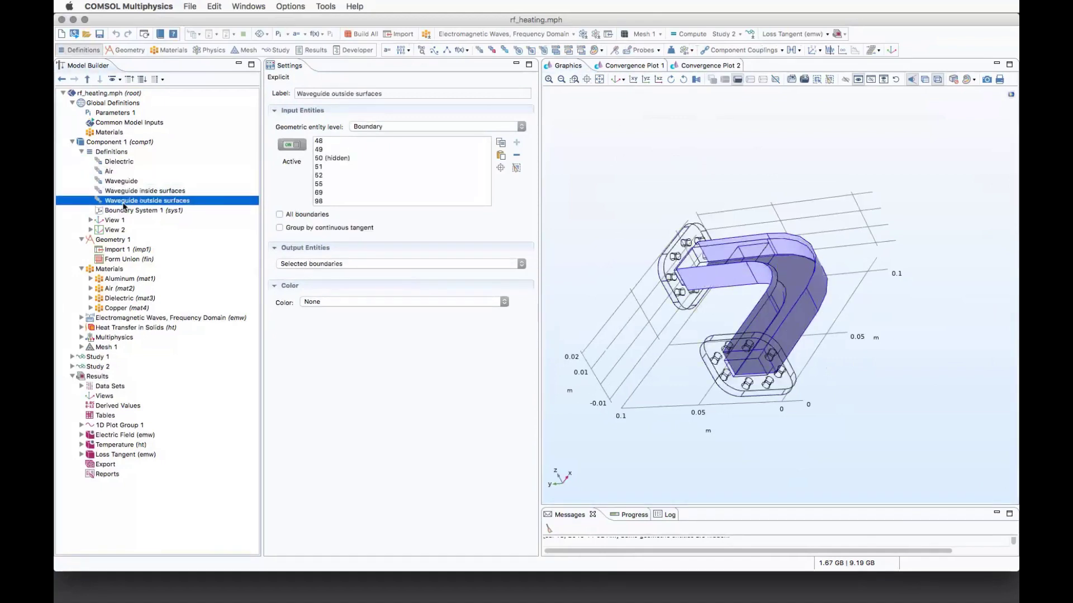
{"action": "left_click", "coordinate": [113, 229]}
{"action": "left_click", "coordinate": [113, 221]}
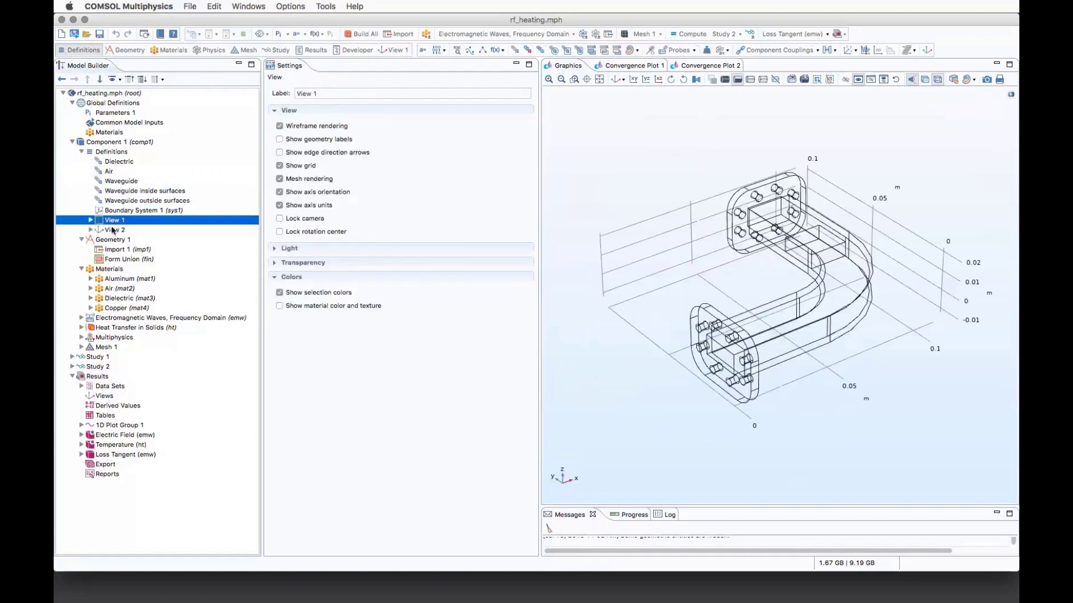
Inspect the Air and Dielectric materials, widening the value column to read the dielectric's thermal conductivity and loss tangent expressions in full
{"action": "left_click", "coordinate": [82, 153]}
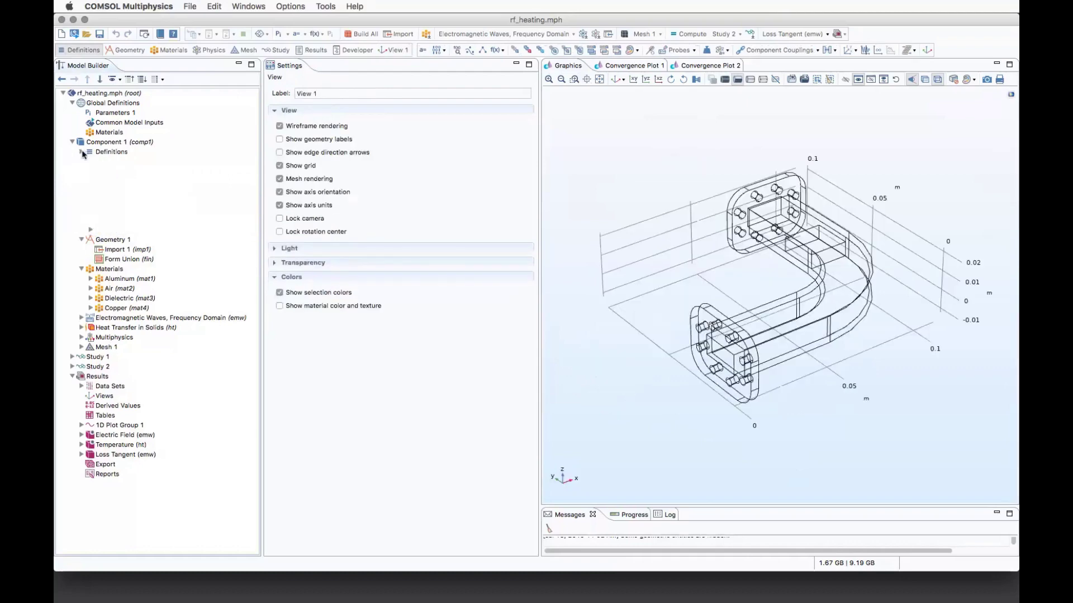
{"action": "left_click", "coordinate": [118, 201]}
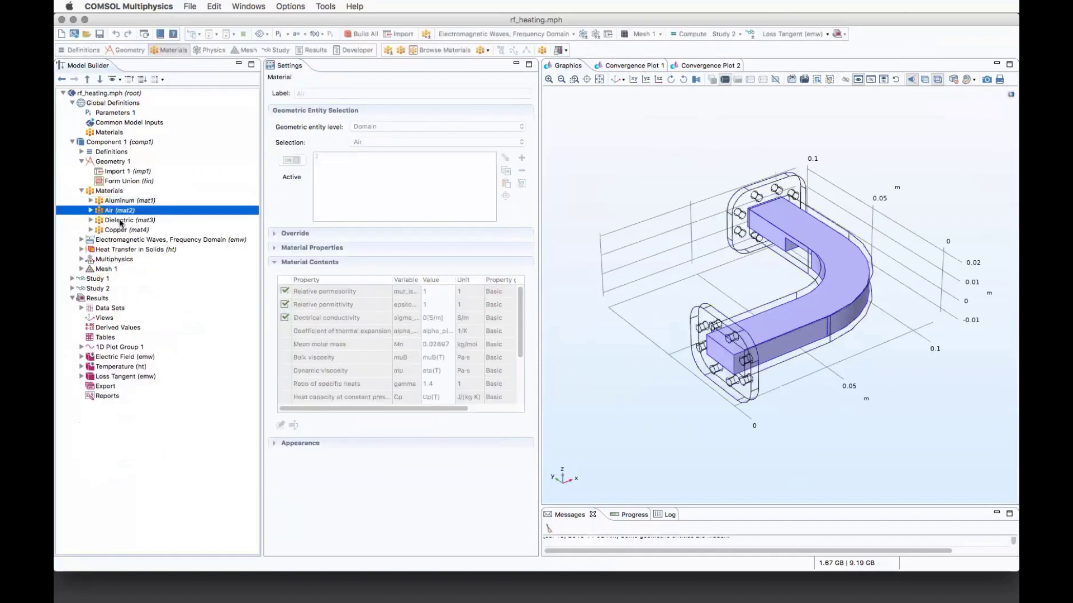
{"action": "left_click", "coordinate": [121, 221]}
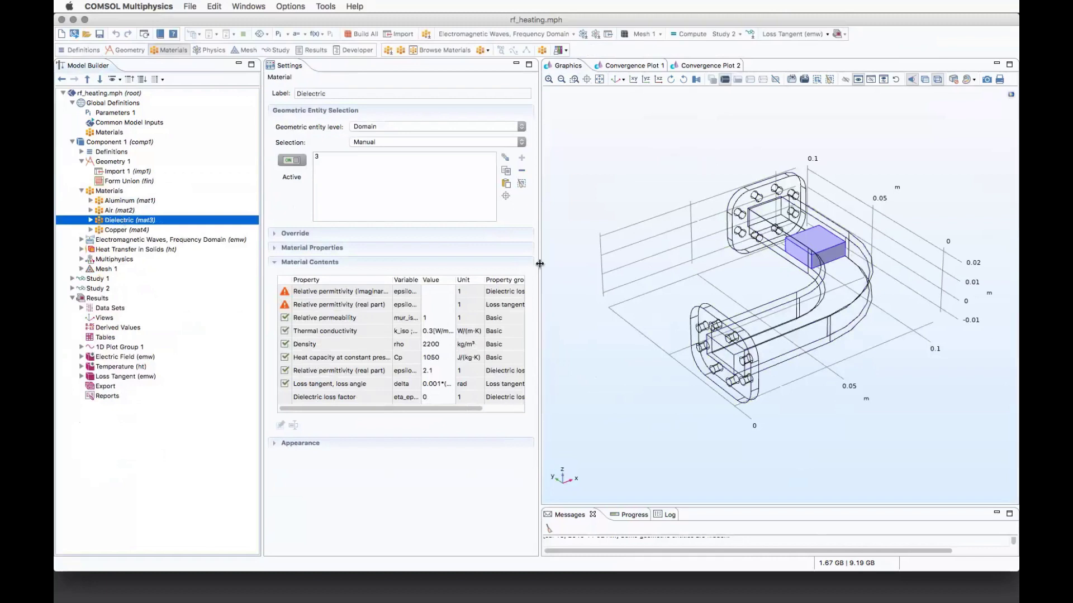
{"action": "left_click_drag", "start_coordinate": [540, 264], "coordinate": [565, 263]}
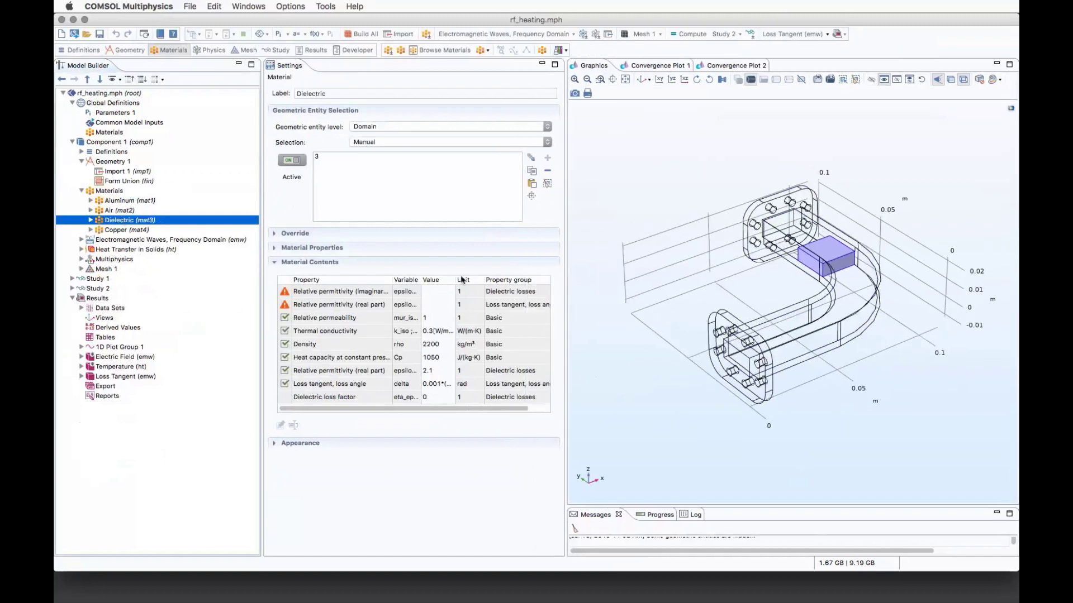
{"action": "left_click_drag", "start_coordinate": [455, 280], "coordinate": [502, 280]}
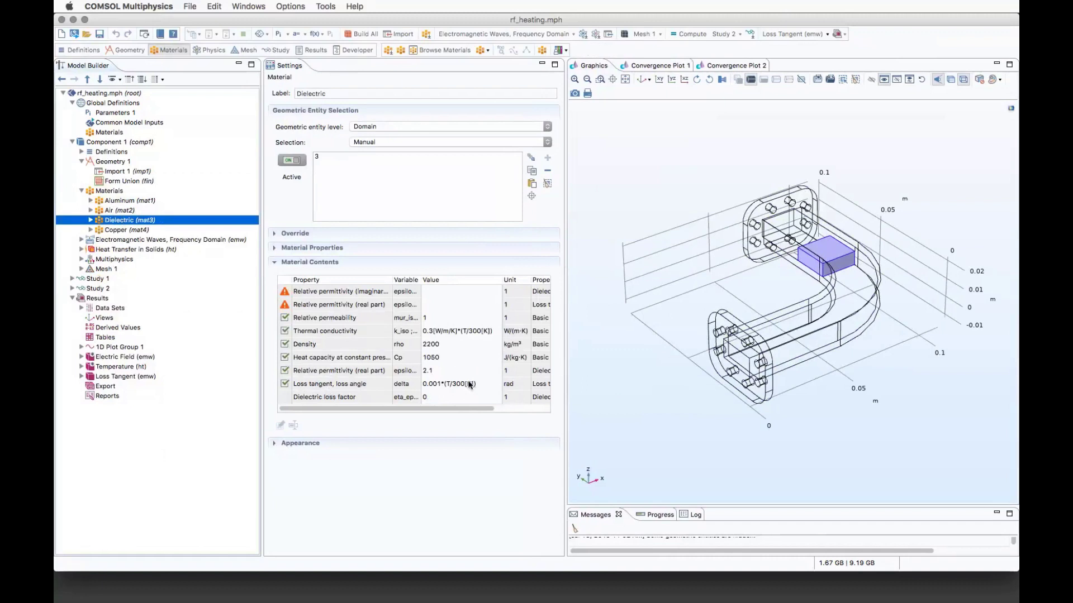
{"action": "double_click", "coordinate": [456, 330]}
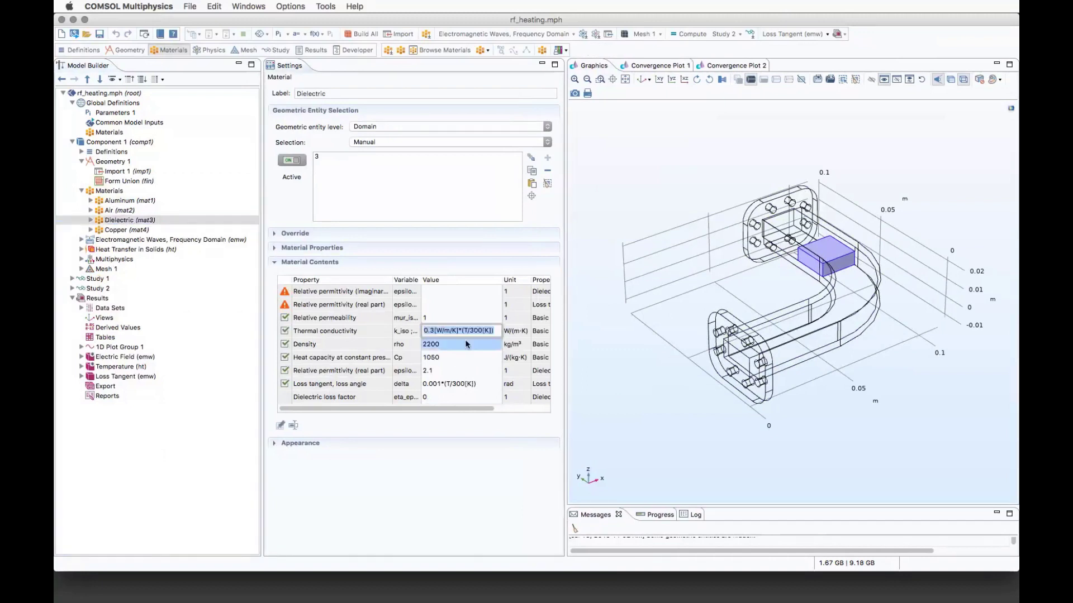
{"action": "left_click", "coordinate": [468, 332]}
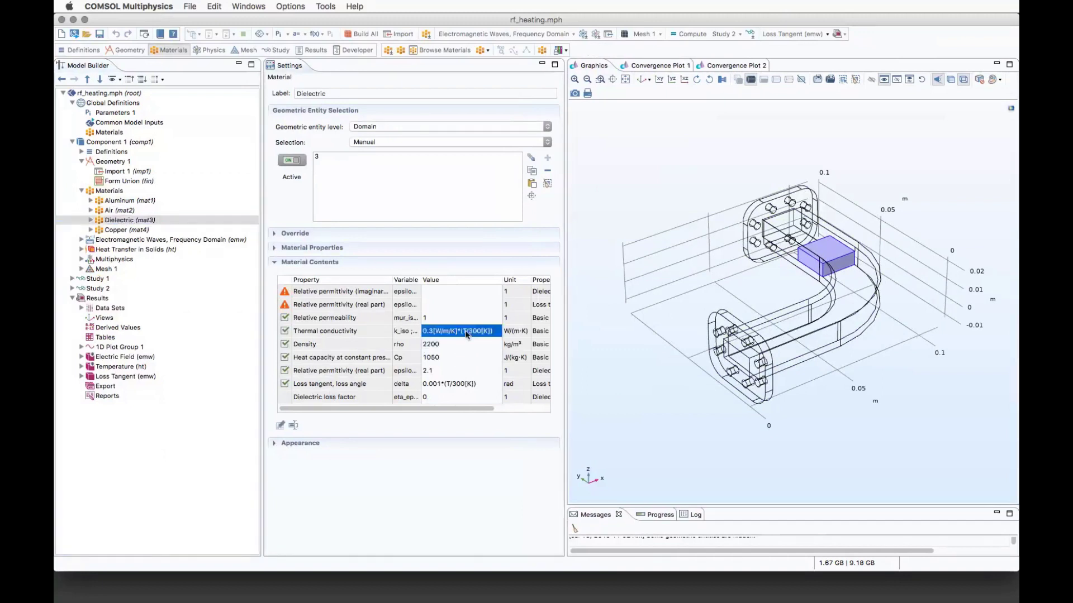
{"action": "key", "text": "Down"}
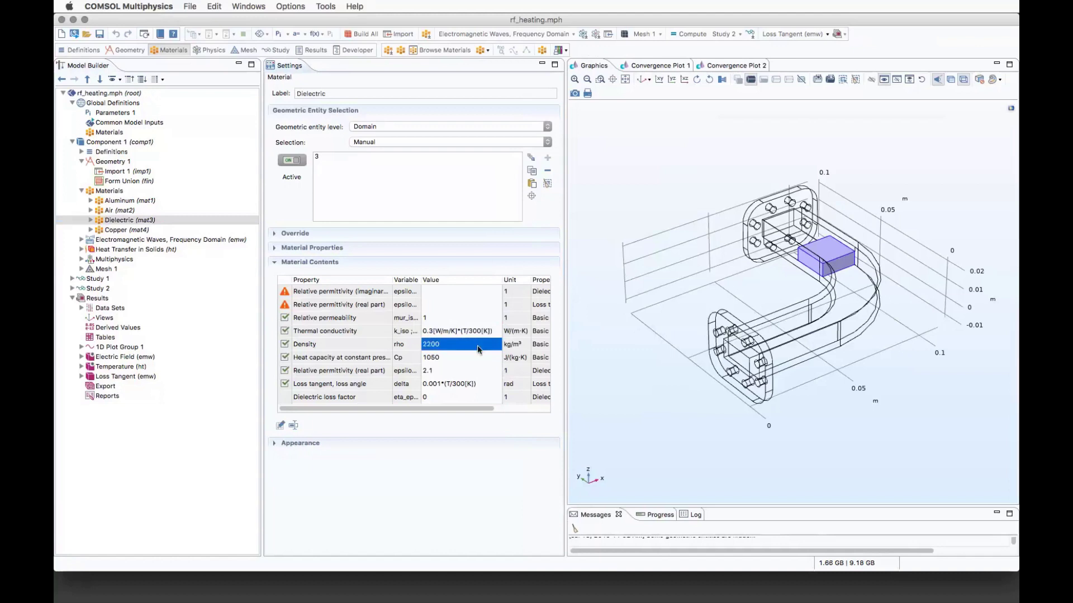
{"action": "left_click", "coordinate": [483, 332]}
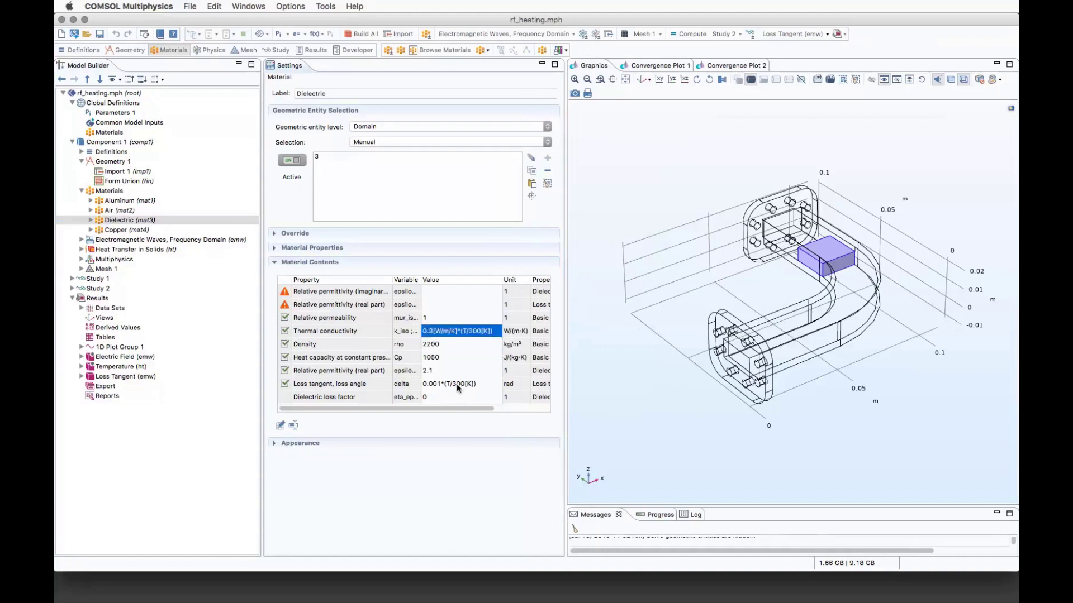
Examine the Electromagnetic Heating 1 coupling with its equation, and the Electromagnetic Waves, Frequency Domain interface settings
{"action": "left_click", "coordinate": [81, 240]}
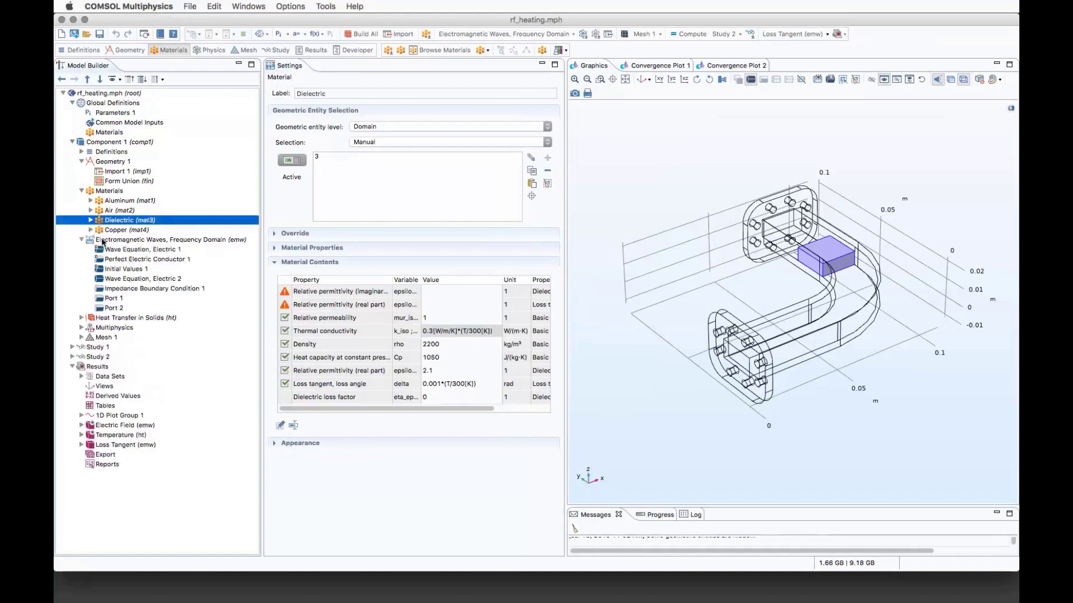
{"action": "left_click", "coordinate": [82, 328]}
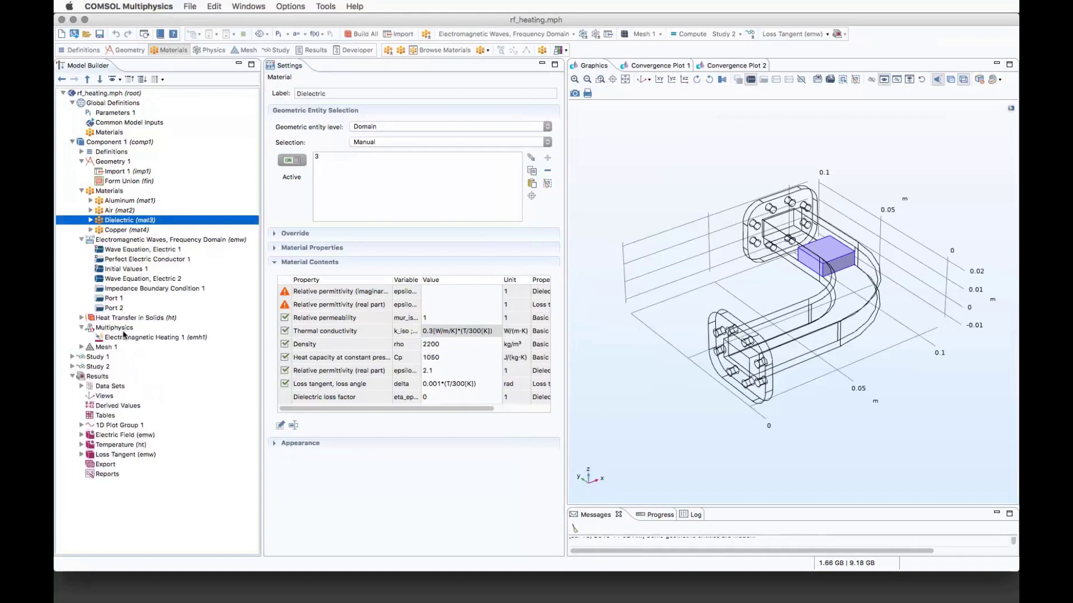
{"action": "left_click", "coordinate": [129, 338]}
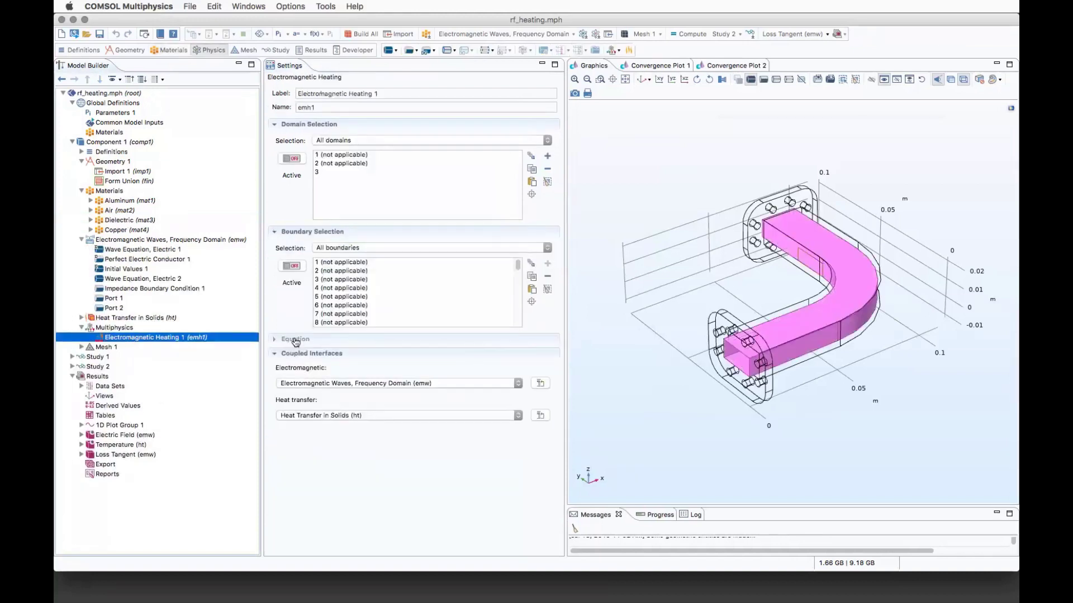
{"action": "left_click", "coordinate": [350, 339]}
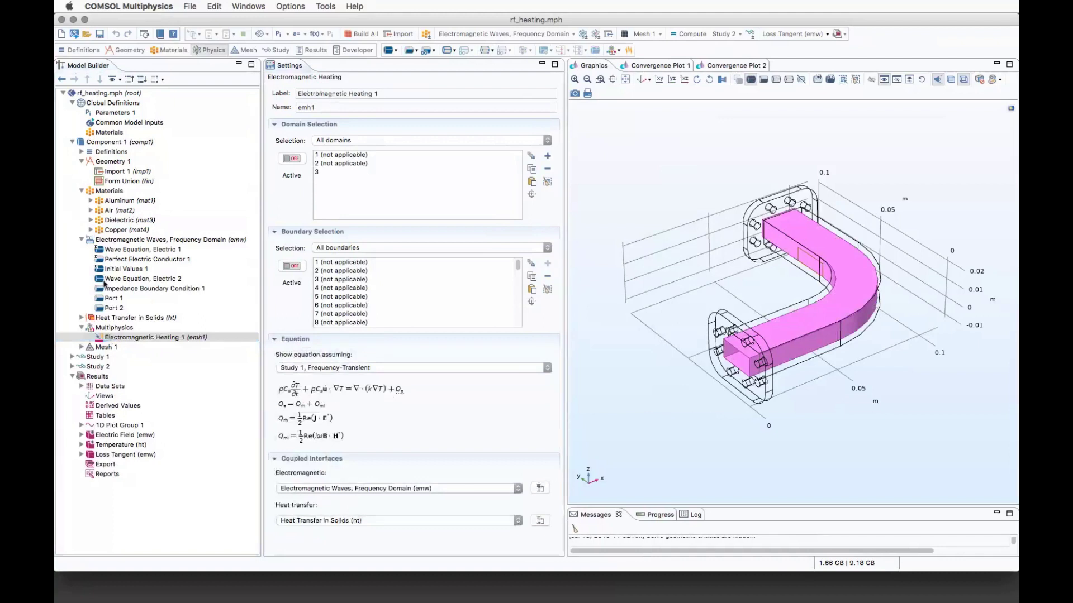
{"action": "left_click", "coordinate": [122, 240]}
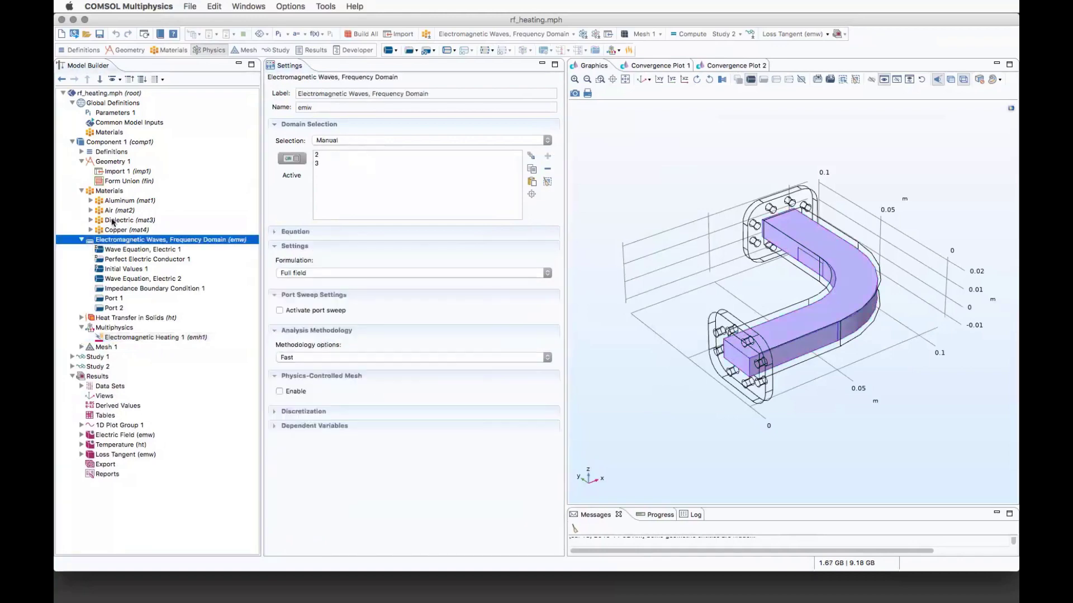
Return to the Dielectric material and review its thermal conductivity and loss tangent, loss angle values
{"action": "left_click", "coordinate": [113, 221]}
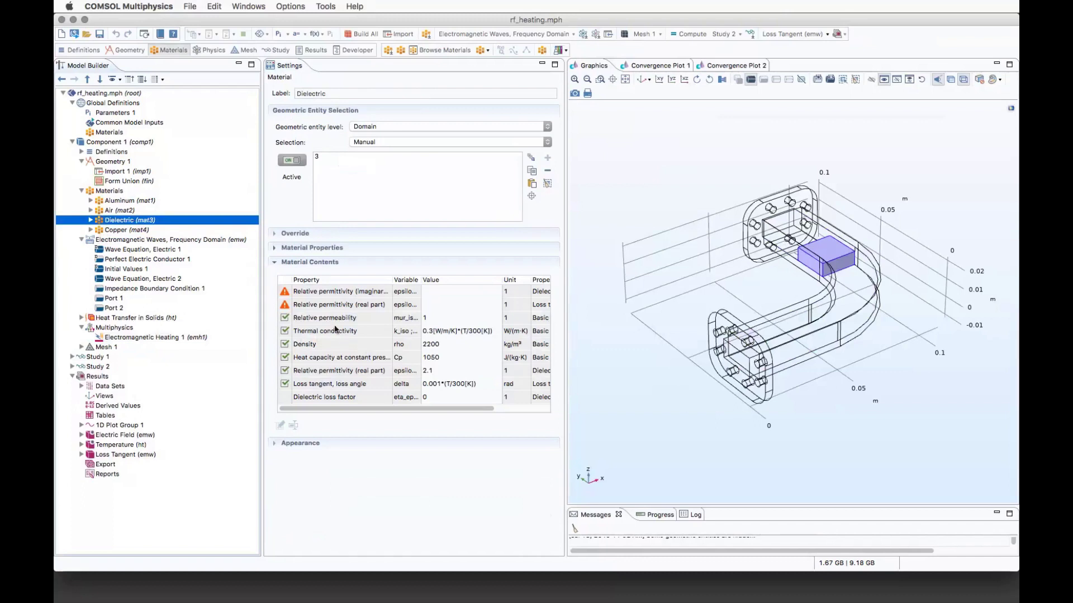
{"action": "left_click", "coordinate": [477, 333]}
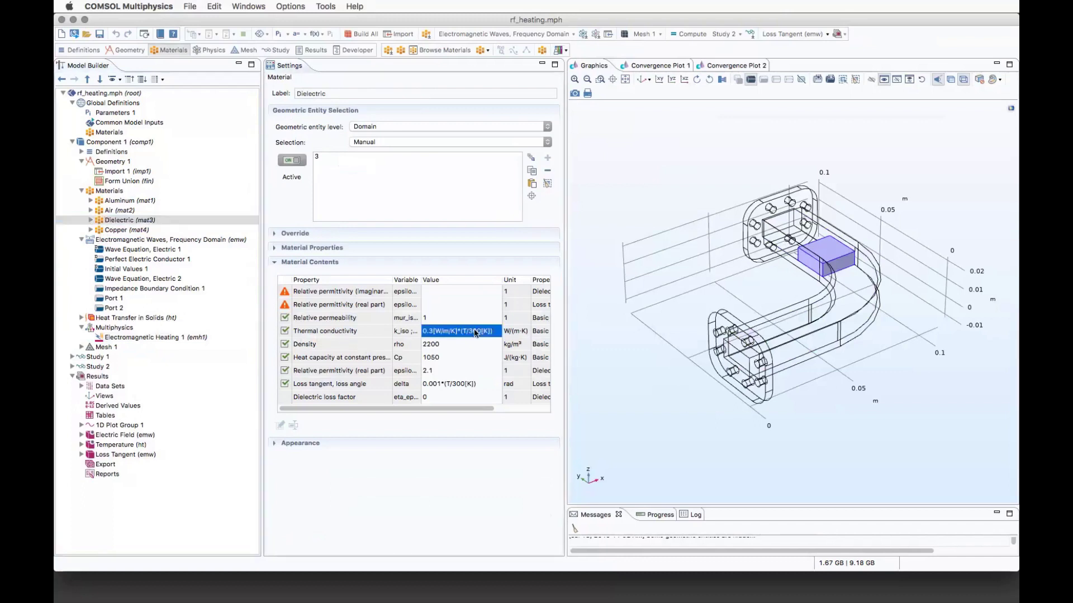
{"action": "left_click", "coordinate": [347, 385]}
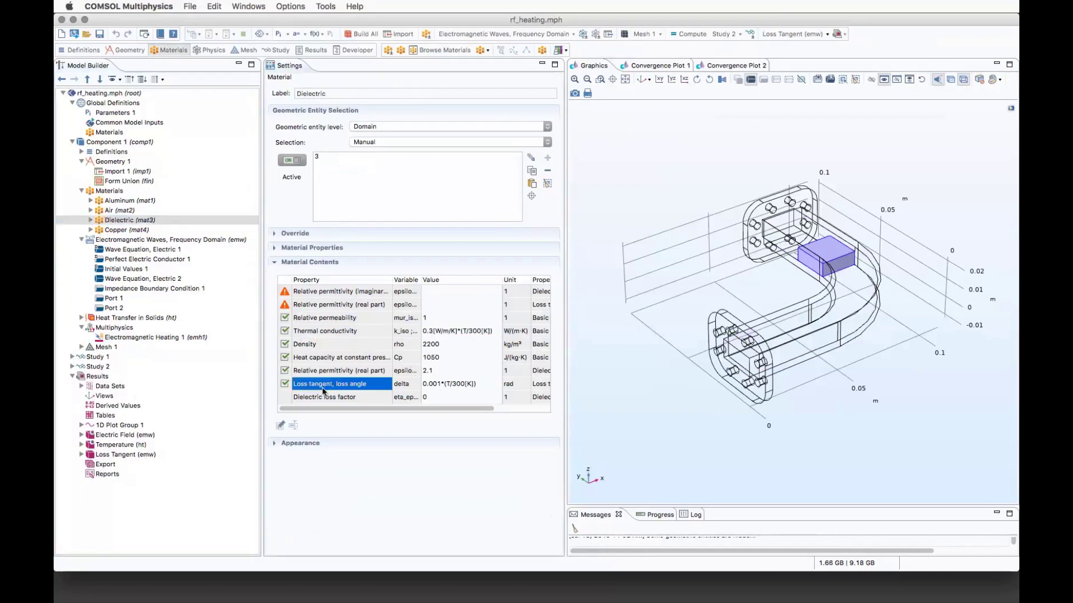
{"action": "left_click", "coordinate": [447, 384]}
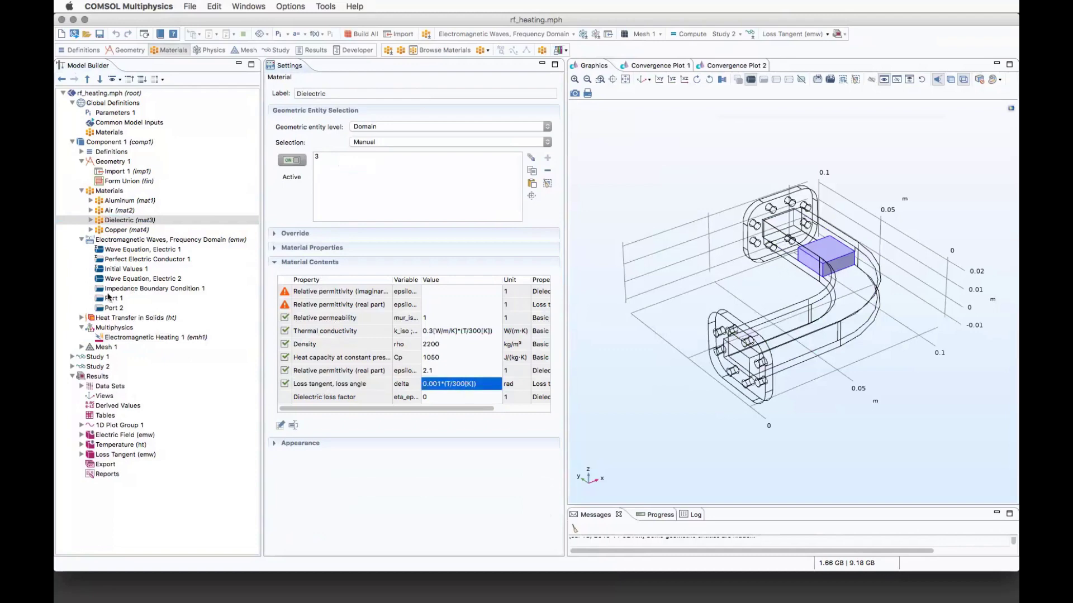
Review the boundary, excitation and mode settings of Port 1 and Port 2 at the waveguide ends
{"action": "left_click", "coordinate": [110, 298]}
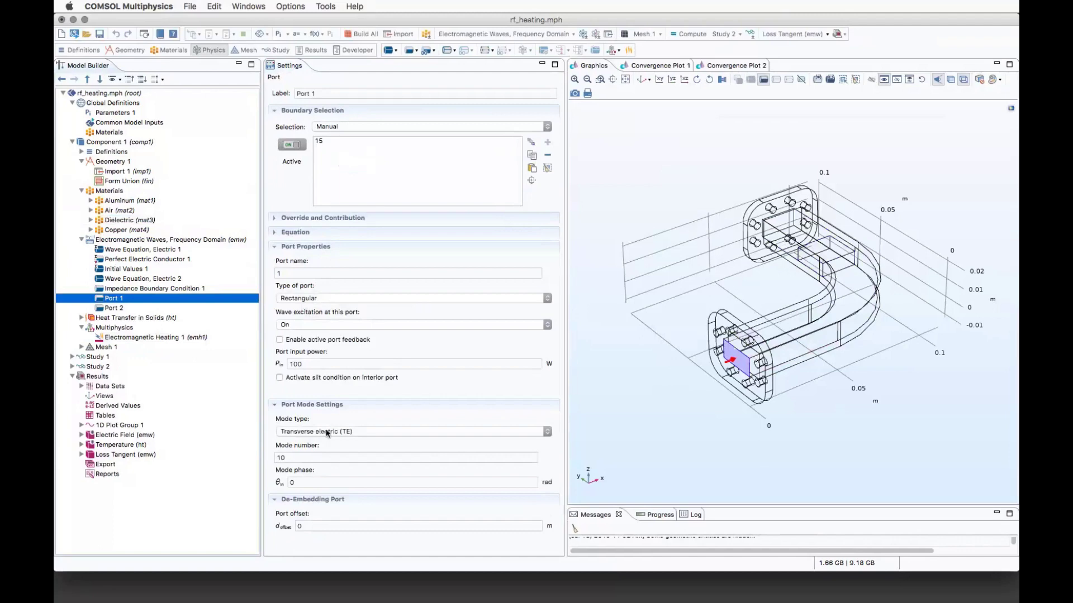
{"action": "left_click", "coordinate": [114, 308]}
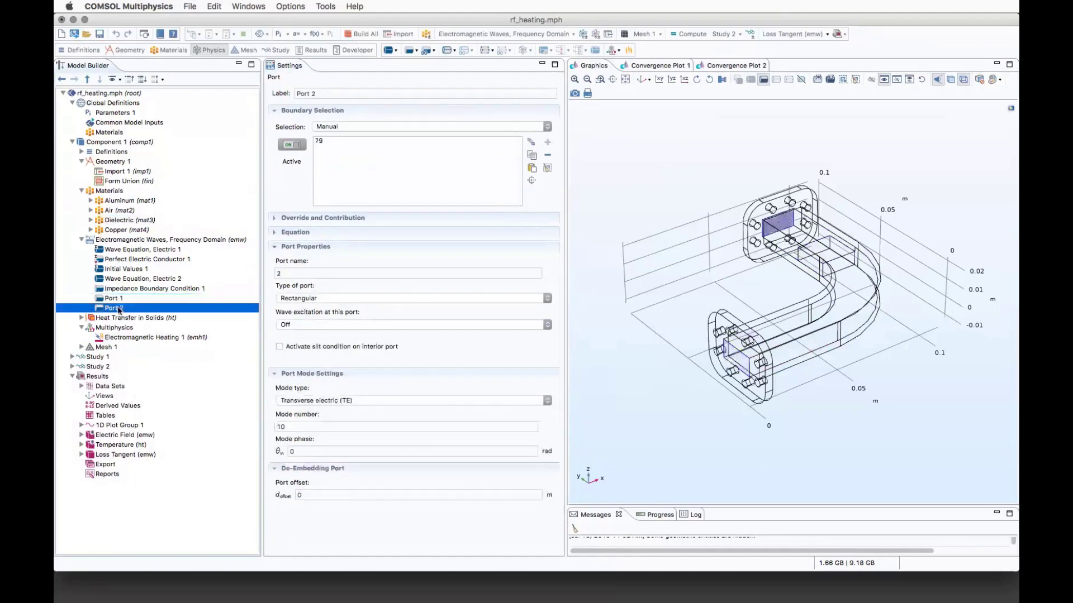
{"action": "mouse_move", "coordinate": [634, 217]}
{"action": "left_mouse_down"}
{"action": "mouse_move", "coordinate": [687, 246]}
{"action": "mouse_move", "coordinate": [638, 204]}
{"action": "left_mouse_up"}
Examine Impedance Boundary Condition 1 on the waveguide inside surfaces and the properties of the Copper material assigned there
{"action": "left_click", "coordinate": [119, 289]}
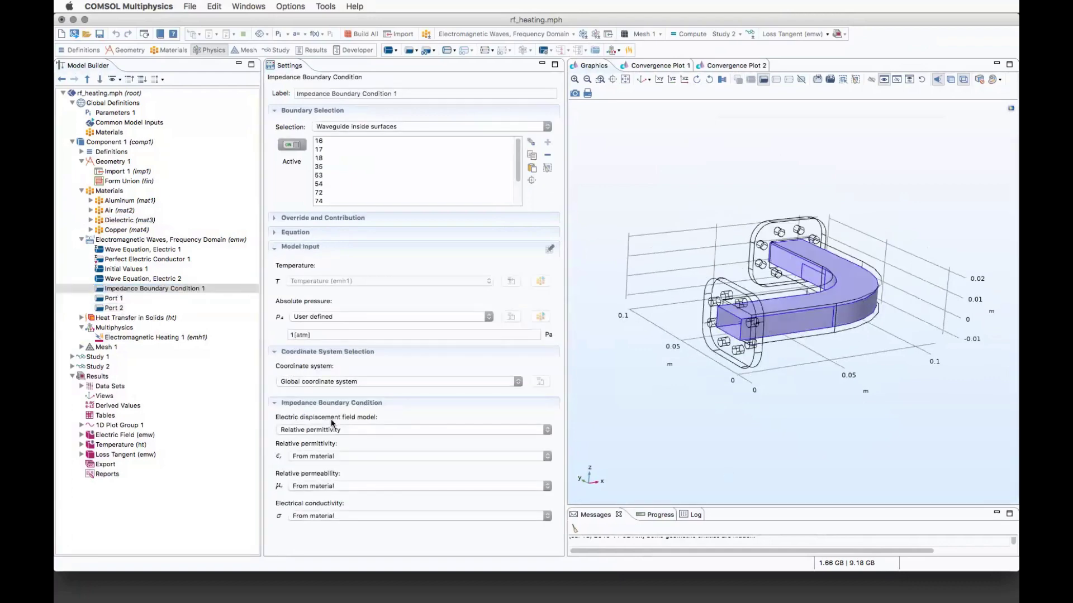
{"action": "left_click_drag", "start_coordinate": [606, 387], "coordinate": [783, 412]}
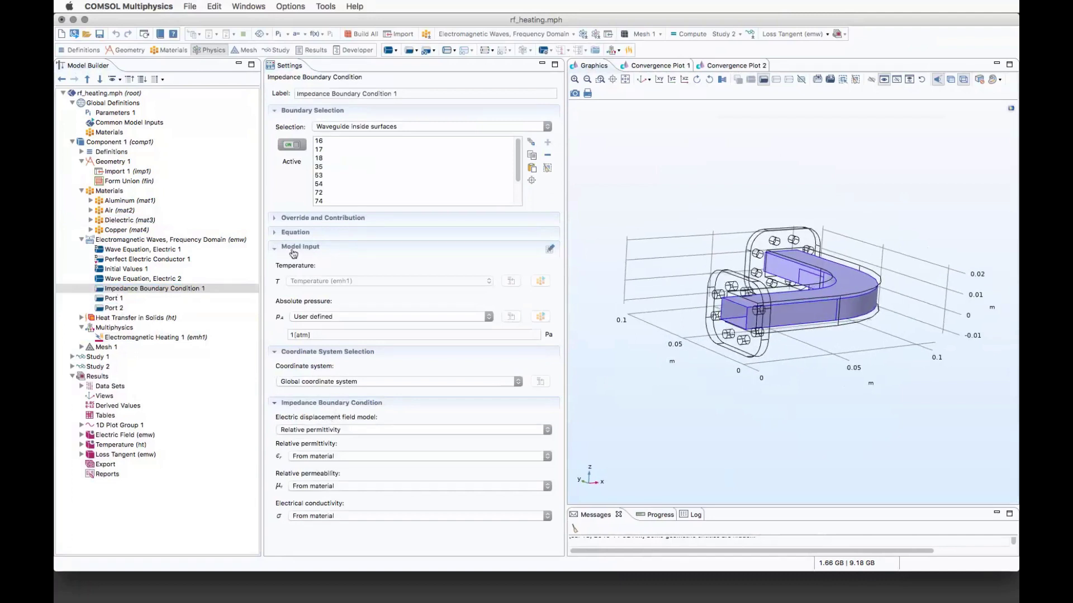
{"action": "left_click_drag", "start_coordinate": [757, 361], "coordinate": [707, 448]}
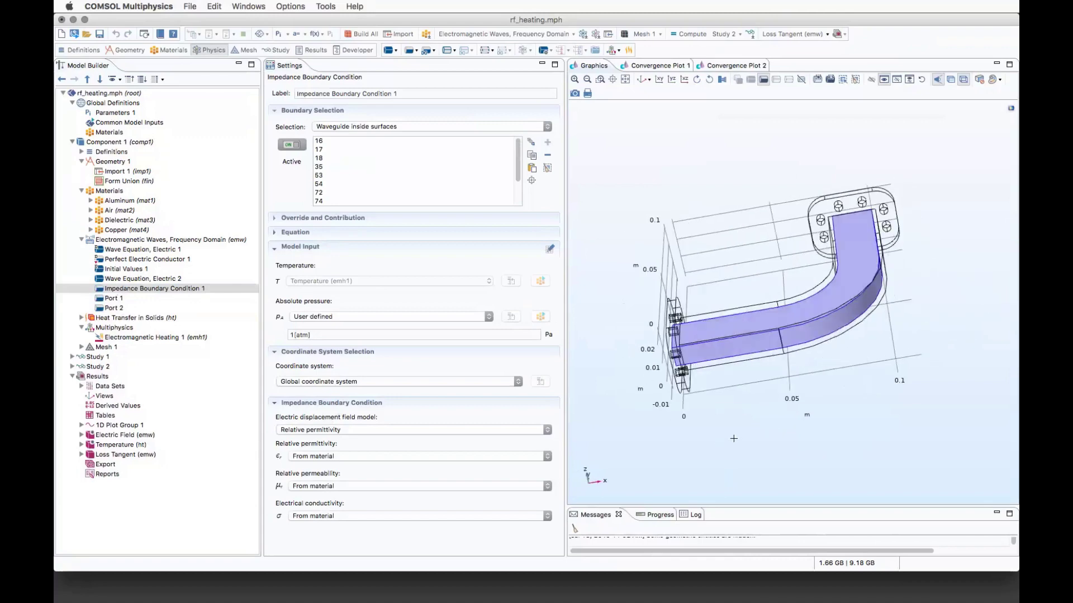
{"action": "left_click", "coordinate": [122, 231]}
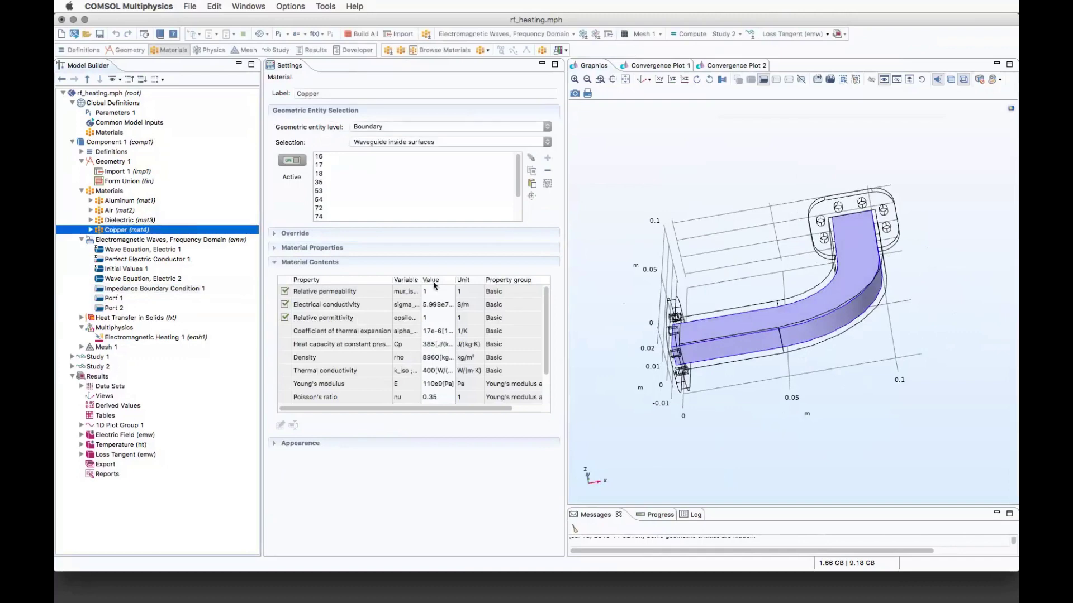
{"action": "left_click_drag", "start_coordinate": [445, 280], "coordinate": [427, 279]}
Compare the Wave Equation, Electric 2, Perfect Electric Conductor 1 and Wave Equation, Electric 1 nodes, including the latter's electric displacement field model
{"action": "left_click", "coordinate": [127, 280]}
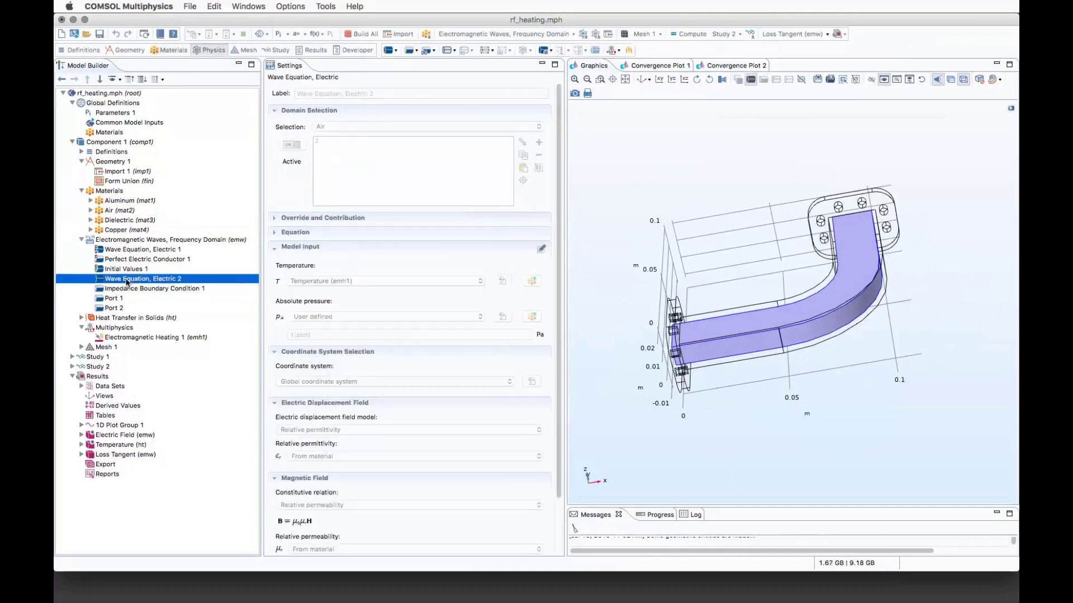
{"action": "left_click", "coordinate": [130, 260]}
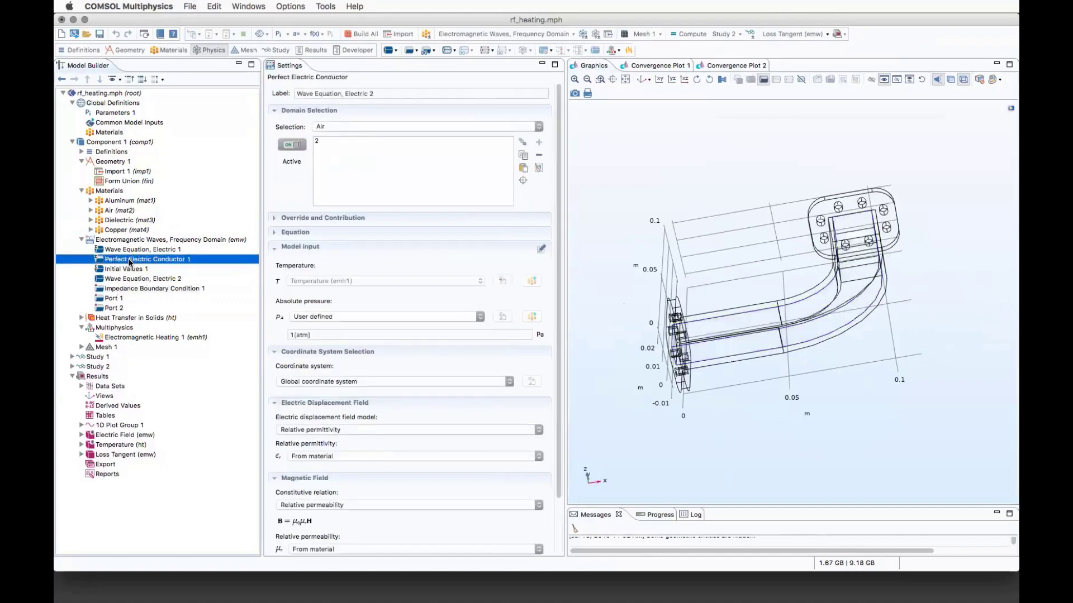
{"action": "left_click", "coordinate": [135, 250]}
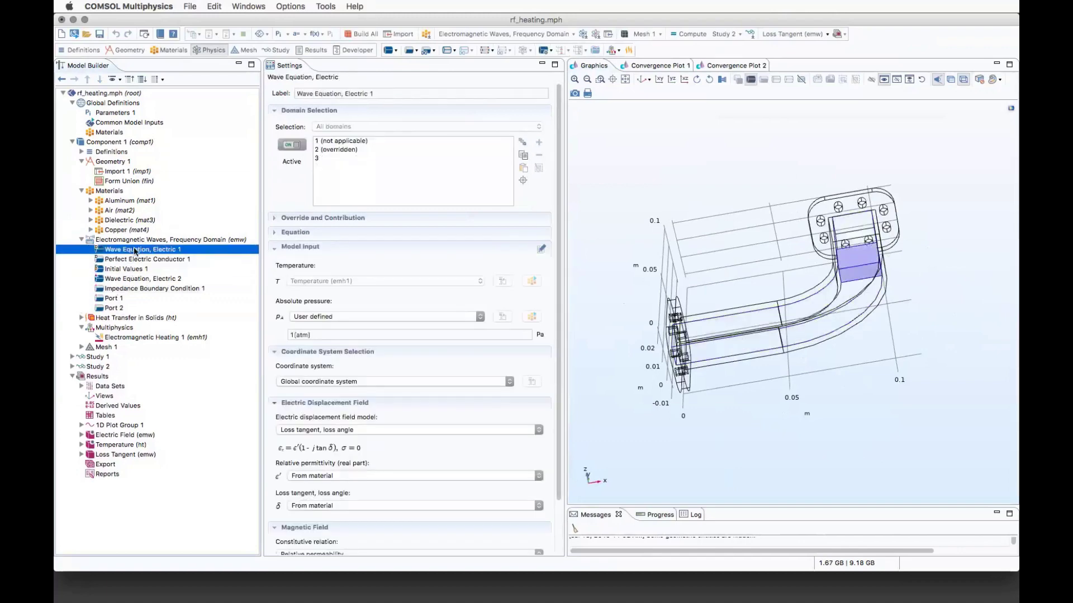
{"action": "scroll", "coordinate": [417, 400], "scroll_direction": "down", "scroll_amount": 2}
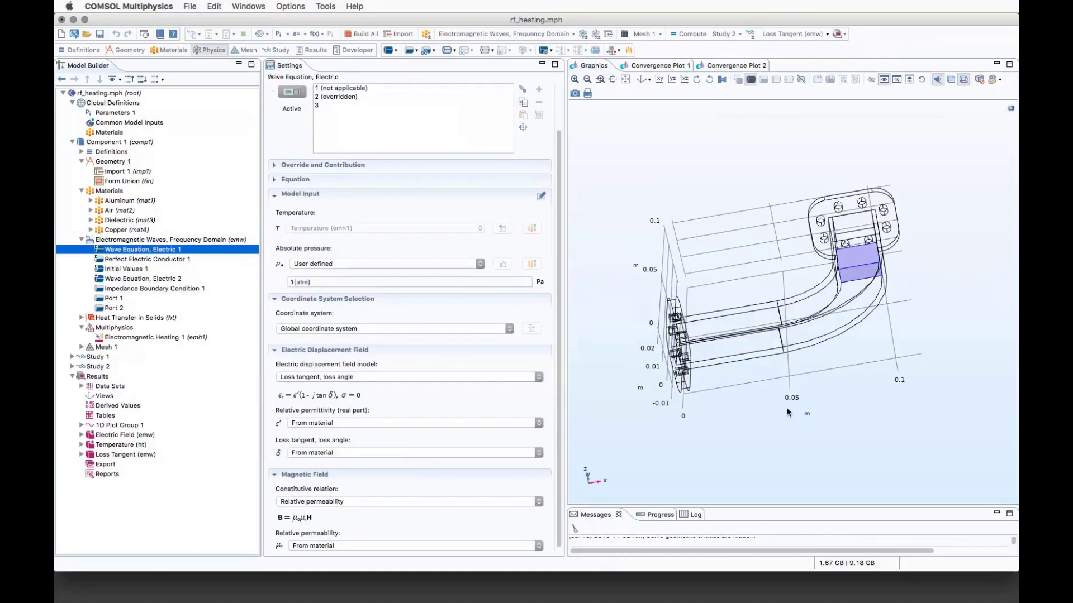
{"action": "left_click_drag", "start_coordinate": [788, 413], "coordinate": [699, 380]}
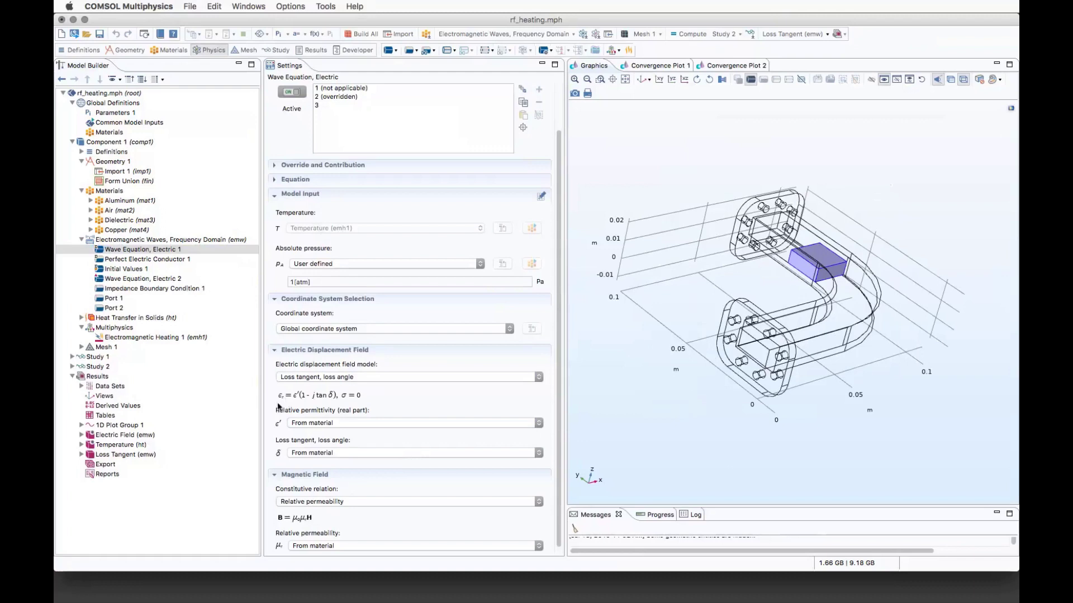
Review the Heat Transfer in Solids domains and the convective Heat Flux 1 condition on the waveguide outside surfaces, including its heat transfer coefficient
{"action": "left_click", "coordinate": [82, 312]}
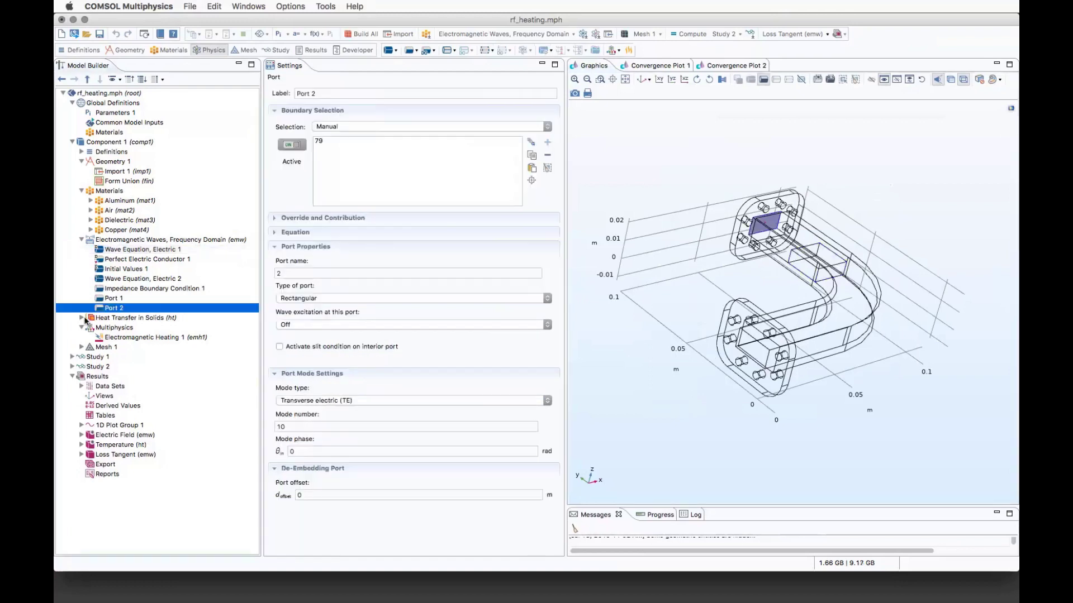
{"action": "left_click", "coordinate": [82, 318]}
{"action": "left_click", "coordinate": [102, 318]}
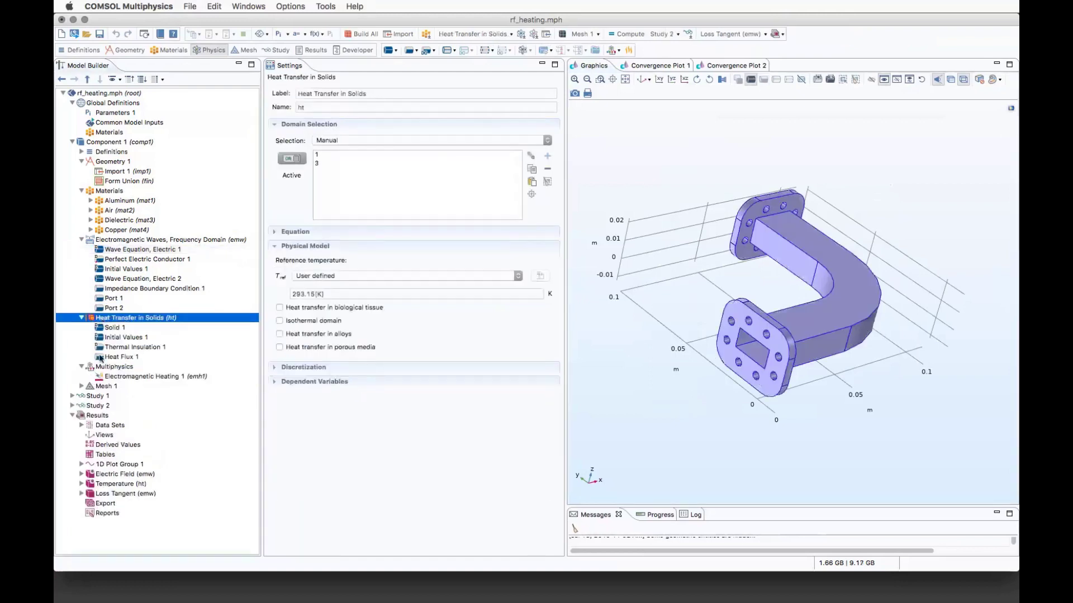
{"action": "left_click", "coordinate": [117, 358]}
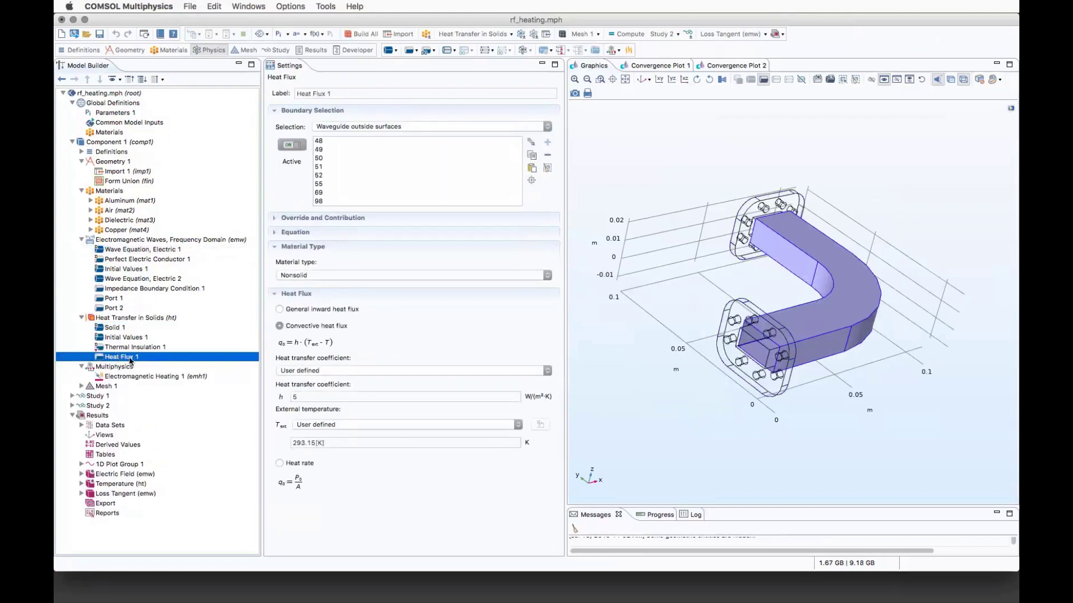
{"action": "left_click_drag", "start_coordinate": [750, 443], "coordinate": [729, 364]}
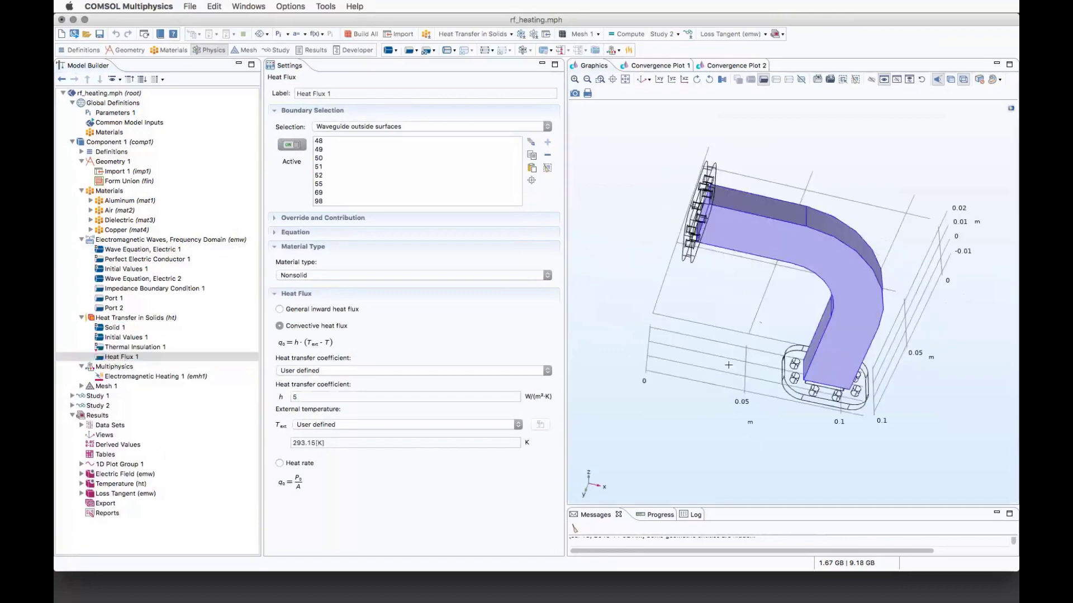
{"action": "left_click", "coordinate": [312, 399]}
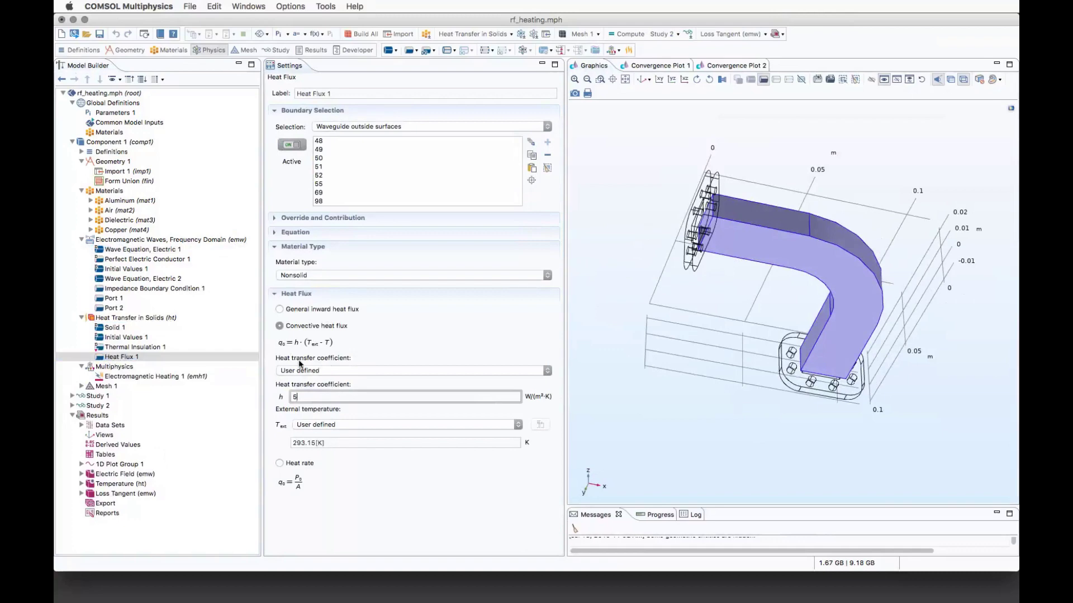
{"action": "left_click_drag", "start_coordinate": [685, 392], "coordinate": [704, 413]}
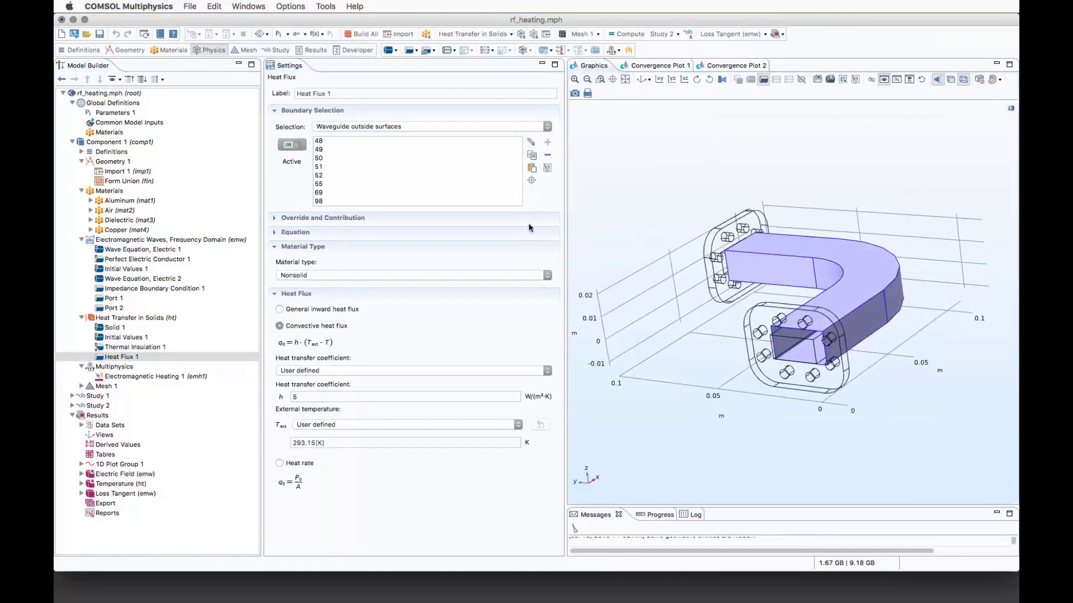
Review the waveguide mesh and the Electromagnetic Heating 1 coupling between the electromagnetic waves and heat transfer interfaces
{"action": "left_click", "coordinate": [110, 387]}
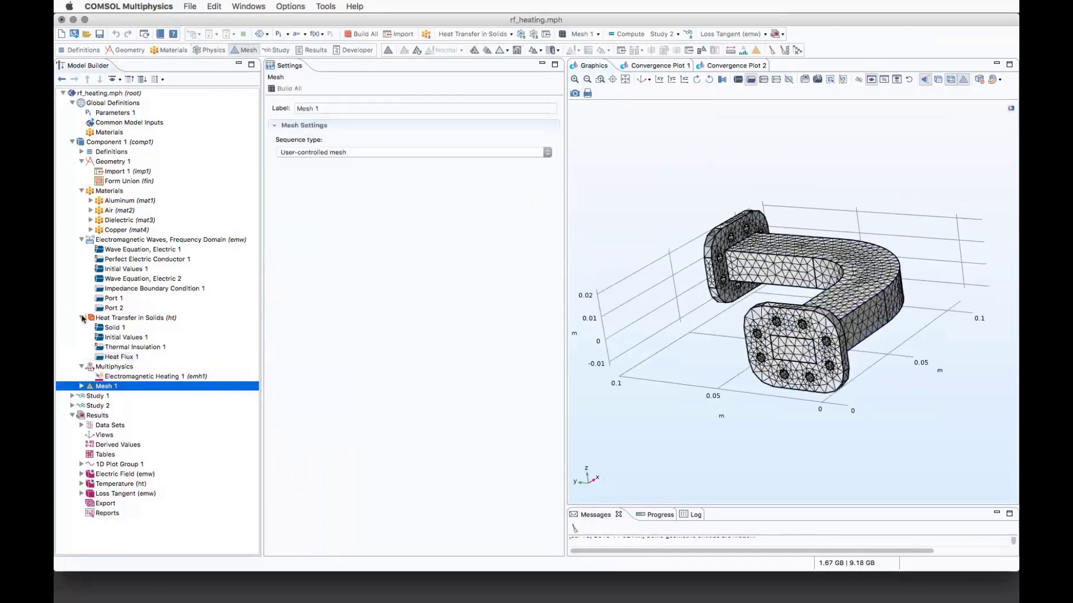
{"action": "left_click", "coordinate": [119, 377]}
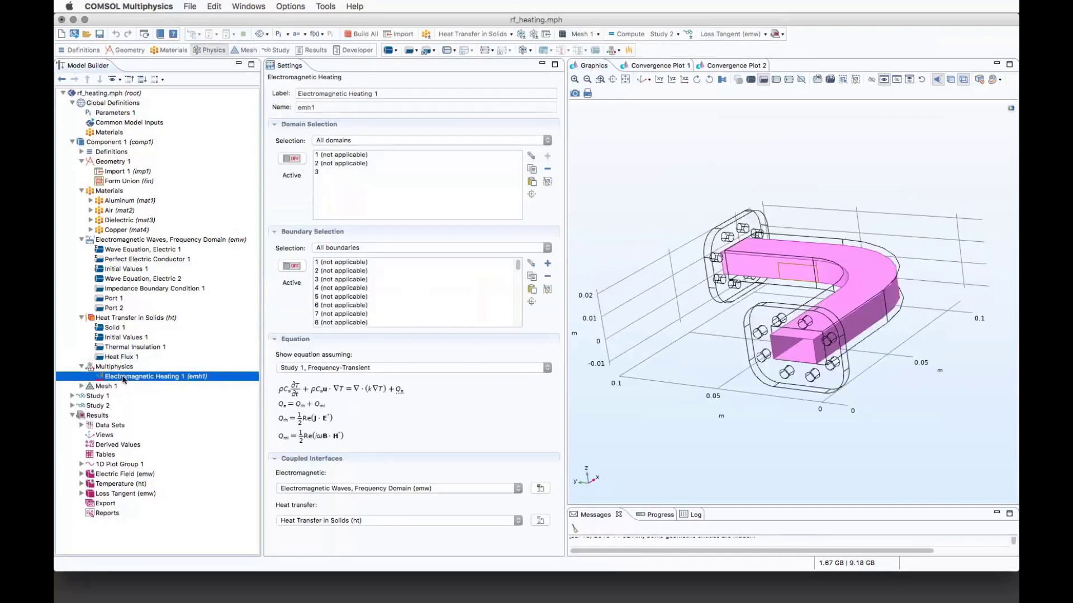
Examine the Dielectric material's temperature-dependent thermal conductivity and loss tangent expressions
{"action": "left_click", "coordinate": [132, 231]}
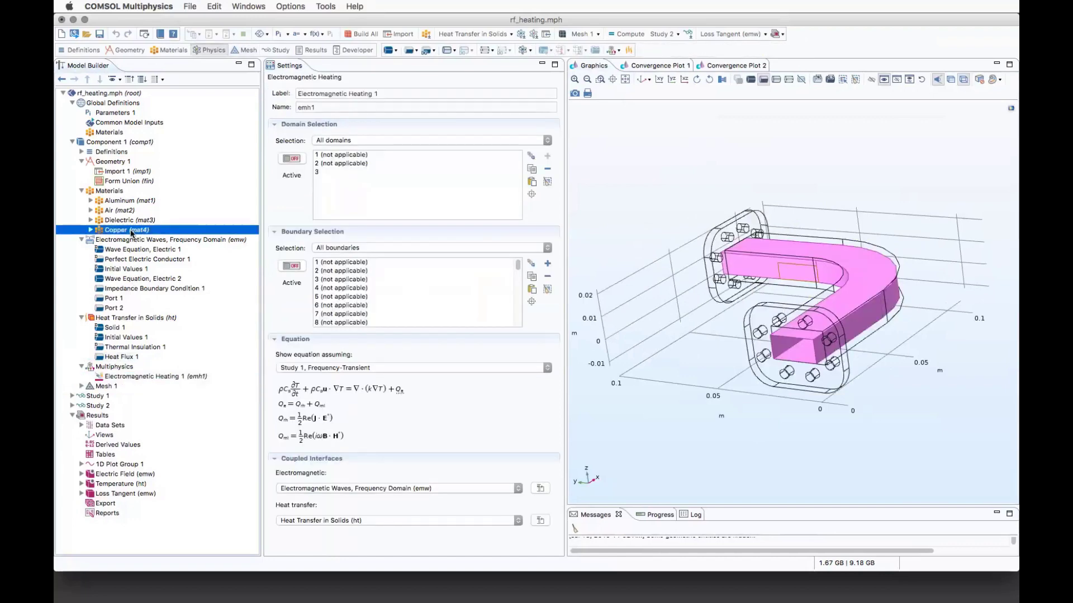
{"action": "left_click", "coordinate": [129, 220]}
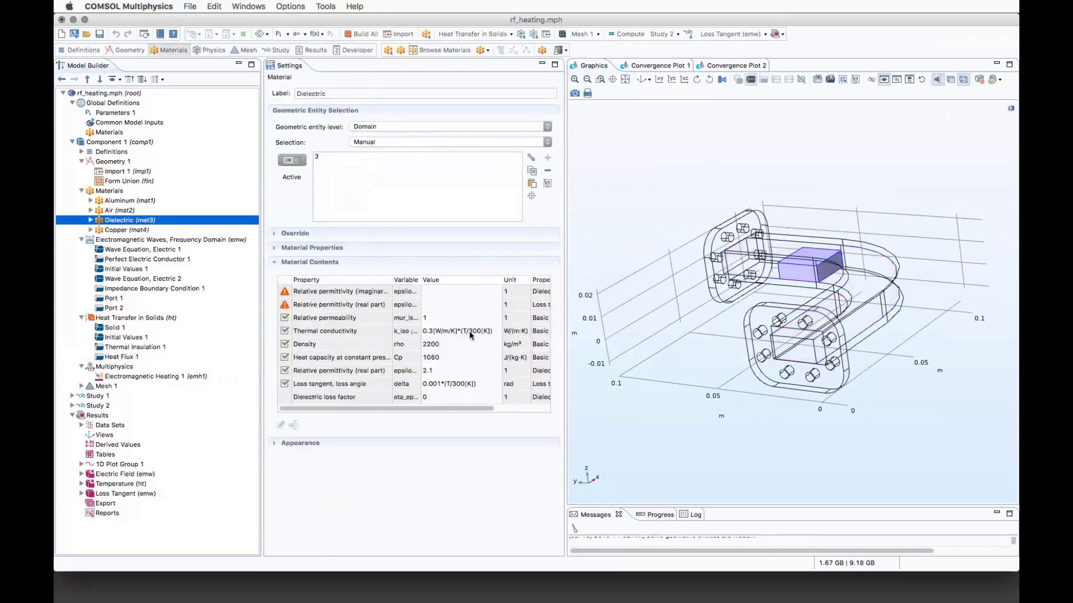
{"action": "left_click", "coordinate": [468, 332]}
{"action": "left_click", "coordinate": [459, 384]}
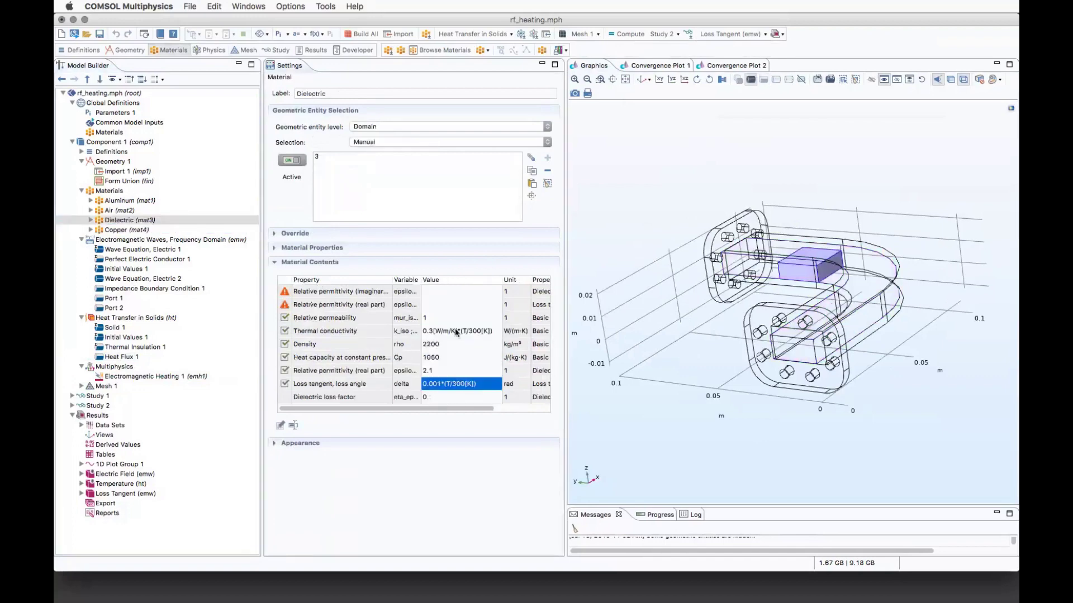
{"action": "left_click", "coordinate": [456, 332]}
{"action": "left_click", "coordinate": [450, 382]}
Inspect the Electric Field (emw) multislice plot along the waveguide from several angles
{"action": "left_click", "coordinate": [101, 476]}
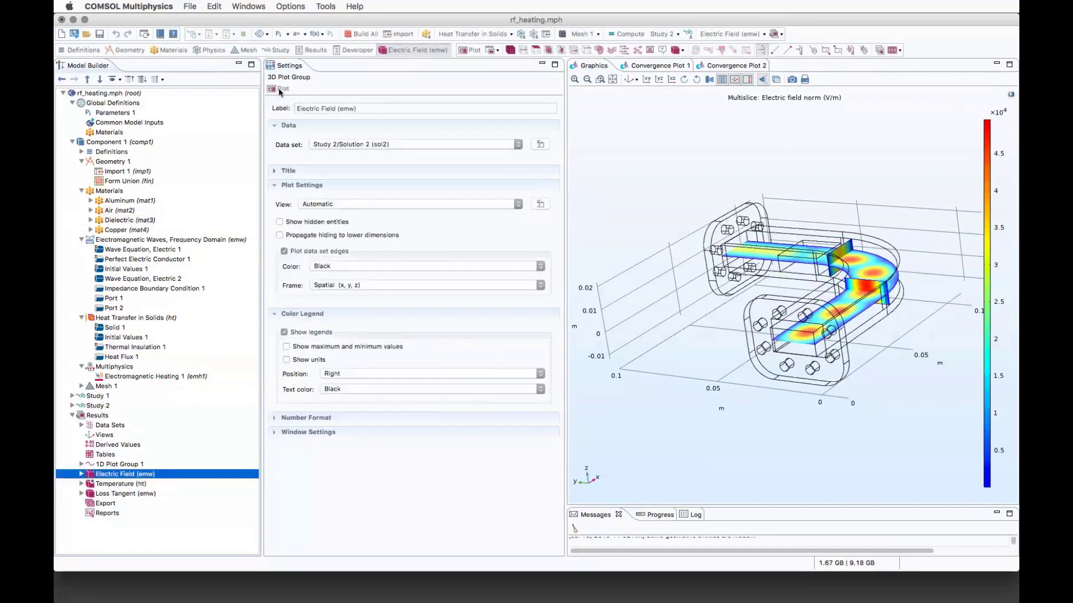
{"action": "left_click", "coordinate": [629, 81]}
{"action": "left_click_drag", "start_coordinate": [669, 244], "coordinate": [754, 325]}
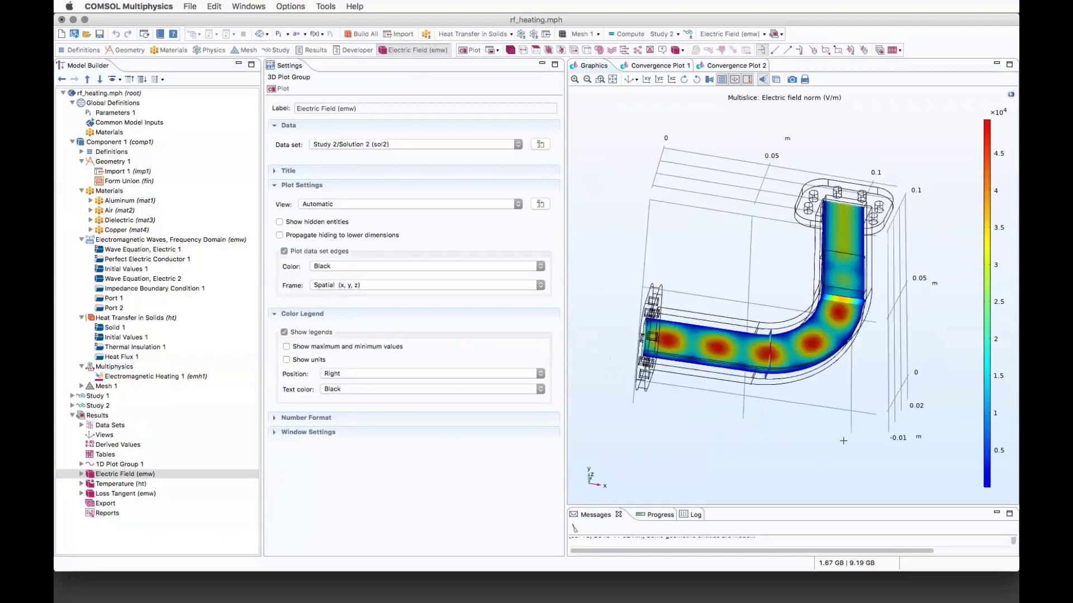
{"action": "left_click_drag", "start_coordinate": [813, 461], "coordinate": [890, 312]}
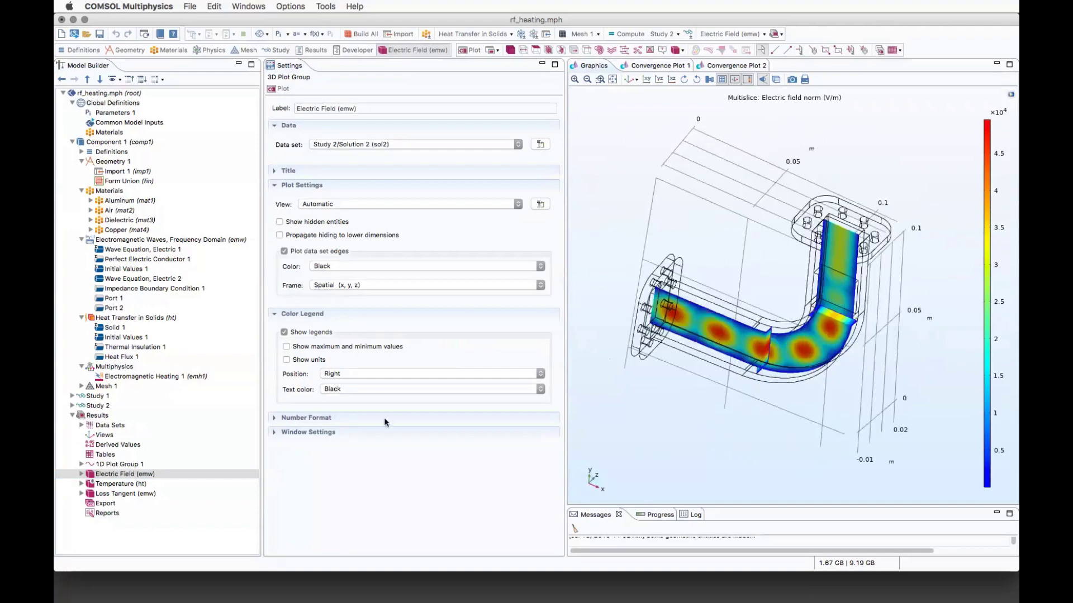
View the Temperature (ht) surface plot of the whole waveguide from several directions
{"action": "left_click", "coordinate": [122, 484]}
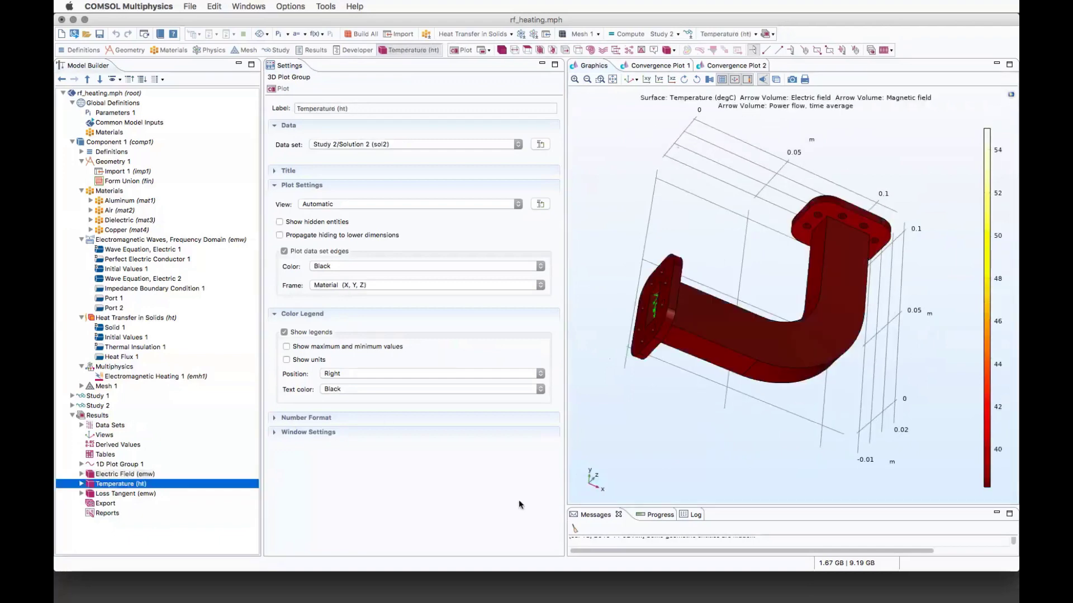
{"action": "left_click_drag", "start_coordinate": [715, 203], "coordinate": [720, 204]}
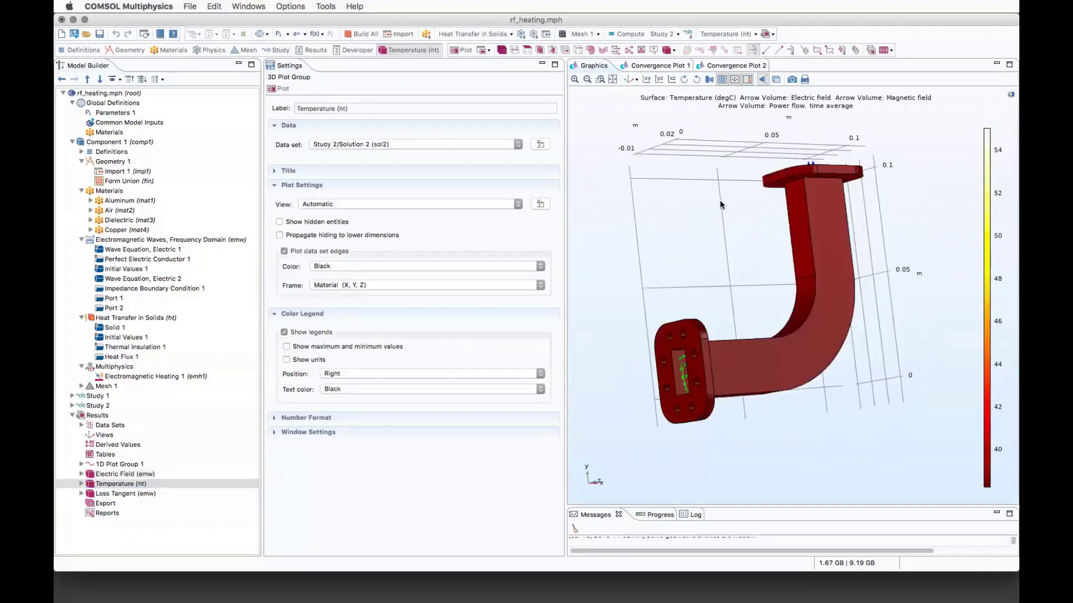
{"action": "left_click", "coordinate": [636, 80]}
{"action": "left_click", "coordinate": [641, 105]}
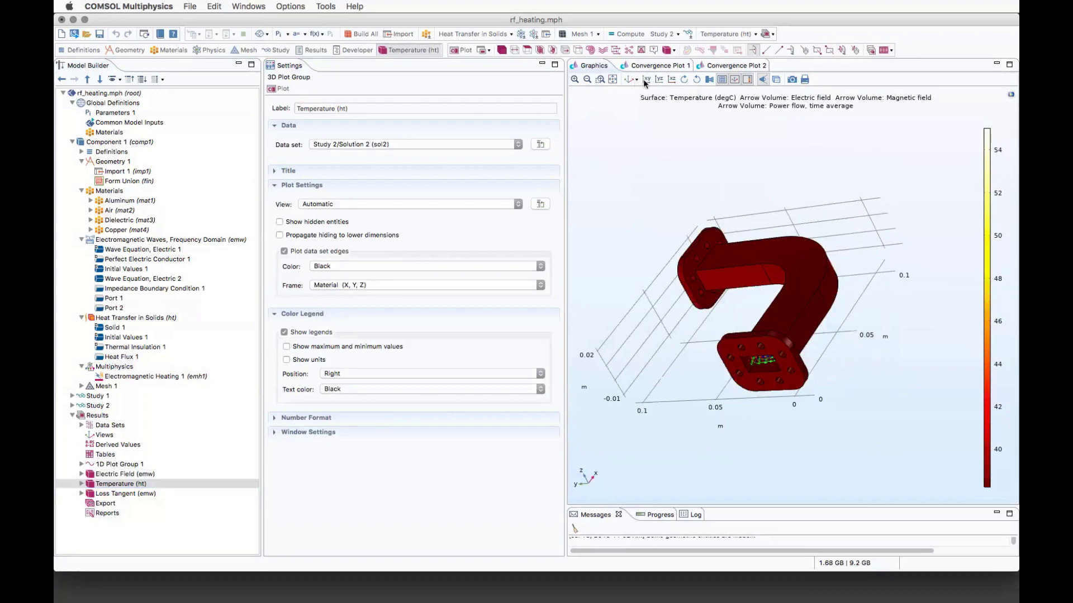
{"action": "left_click_drag", "start_coordinate": [673, 224], "coordinate": [811, 263]}
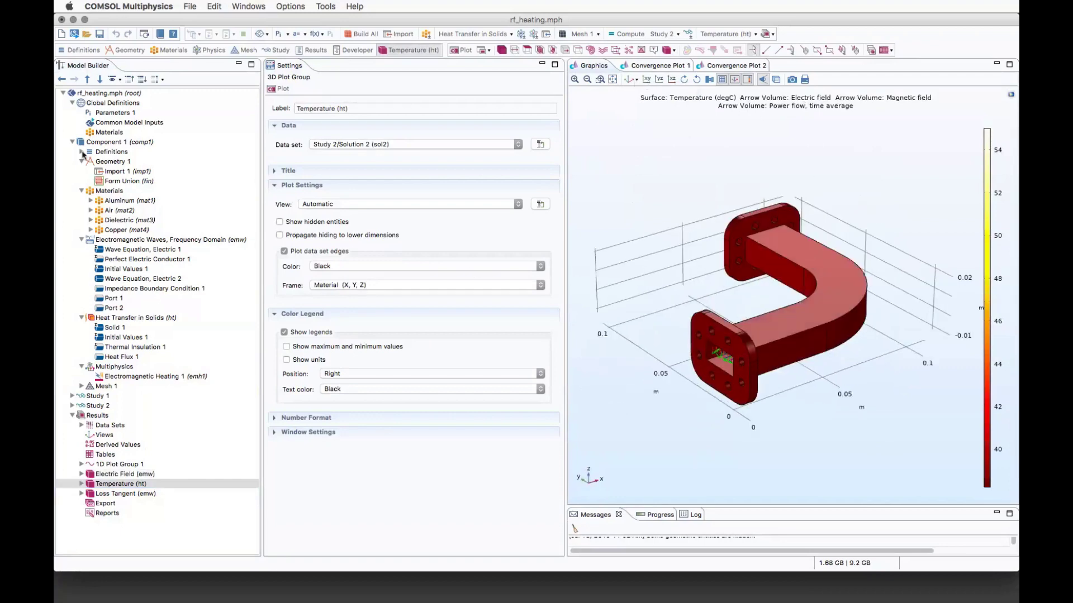
Inspect the Loss Tangent (emw) distribution on the dielectric block up close, and the temperature-versus-time graph in 1D Plot Group 1
{"action": "left_click", "coordinate": [126, 495]}
{"action": "left_click_drag", "start_coordinate": [961, 335], "coordinate": [942, 258]}
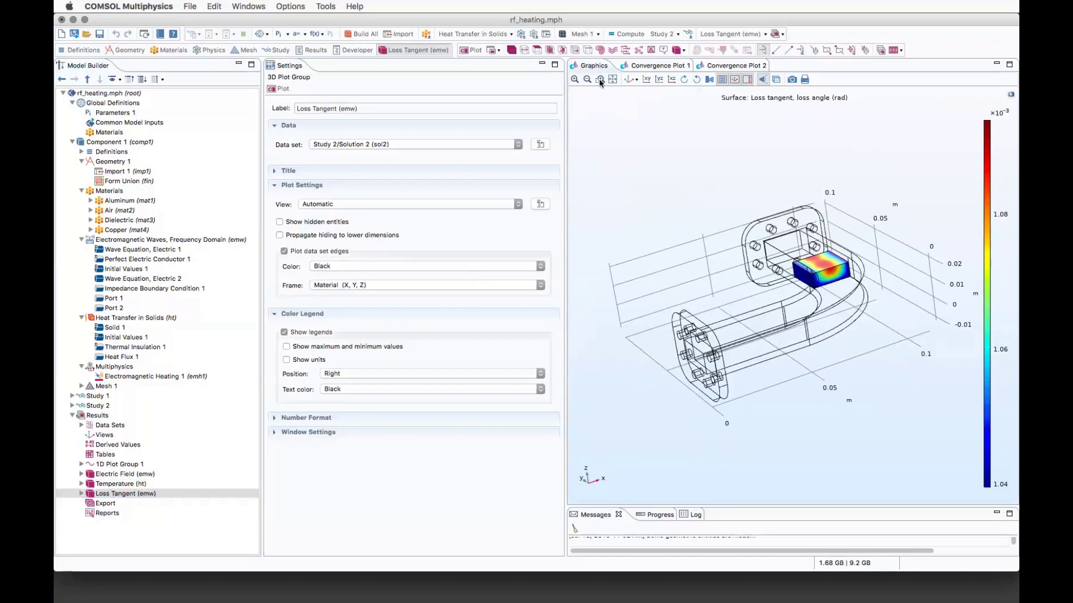
{"action": "left_click", "coordinate": [578, 79]}
{"action": "left_click", "coordinate": [578, 79]}
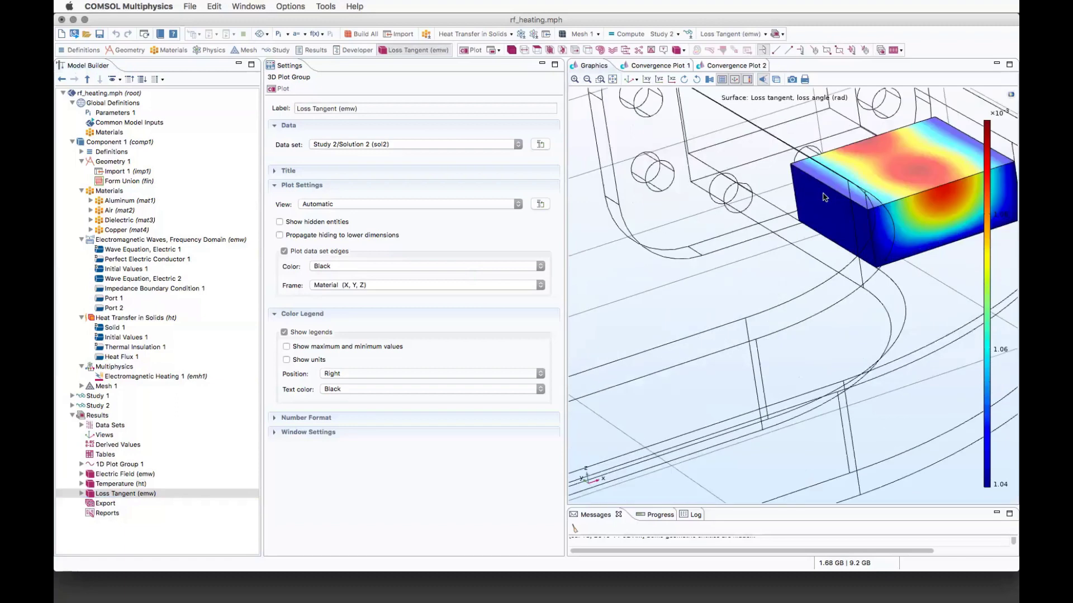
{"action": "right_click_drag", "start_coordinate": [946, 192], "coordinate": [777, 296]}
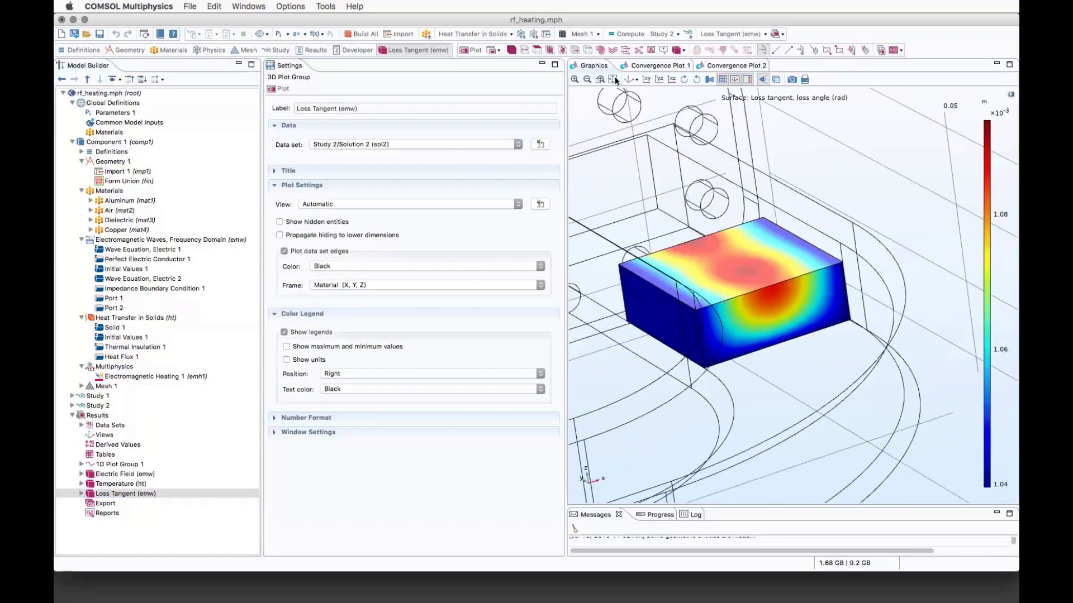
{"action": "left_click", "coordinate": [128, 466]}
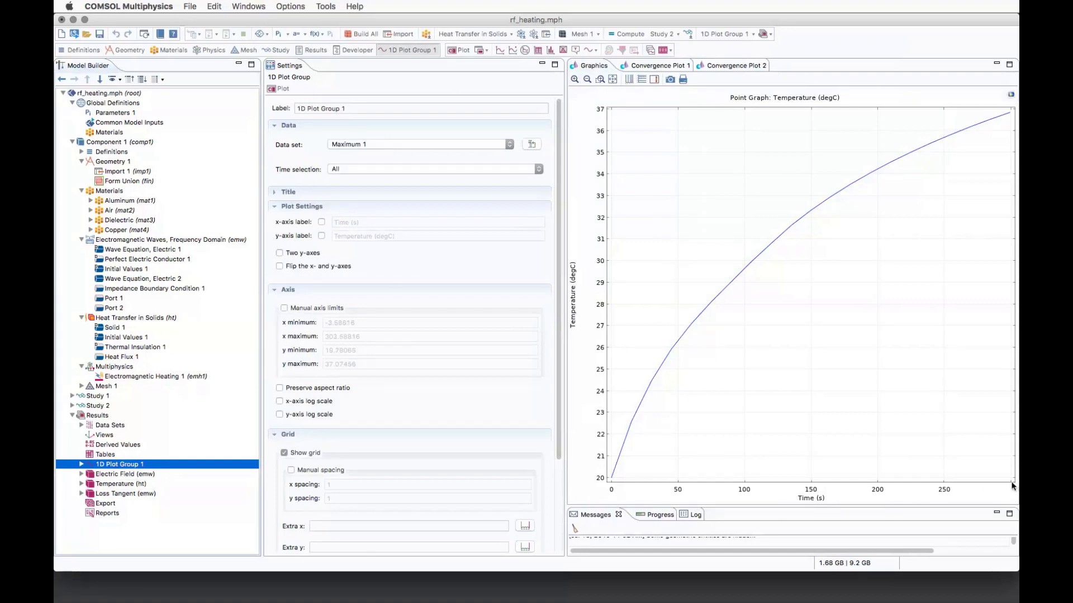
Examine the Temperature (ht) plot's electric field, magnetic field and power flow arrows inside the waveguide from above
{"action": "left_click", "coordinate": [104, 484]}
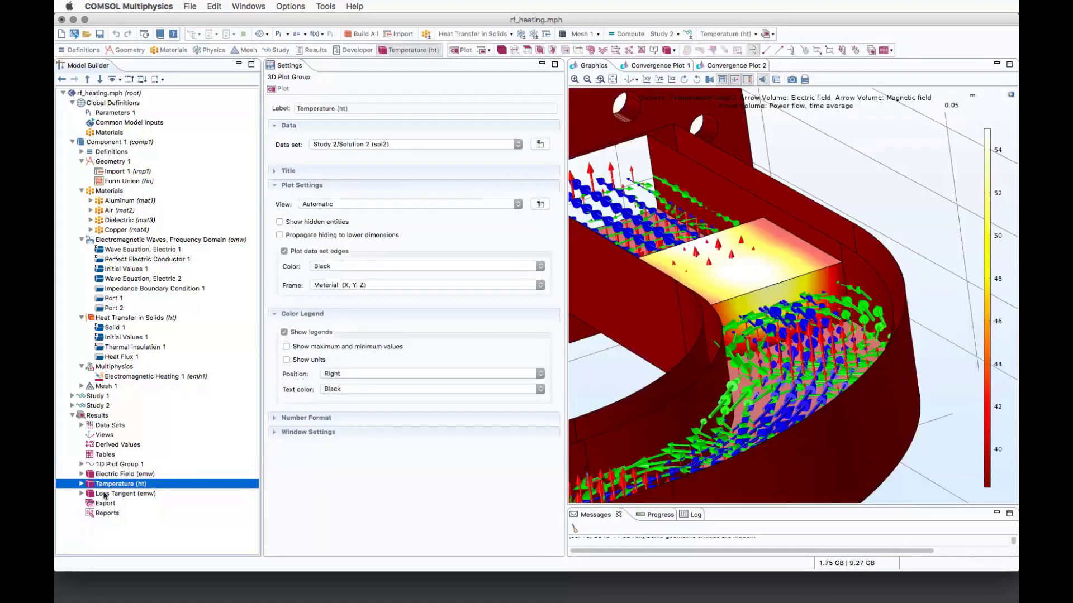
{"action": "left_click", "coordinate": [629, 80]}
{"action": "left_click_drag", "start_coordinate": [641, 283], "coordinate": [633, 320]}
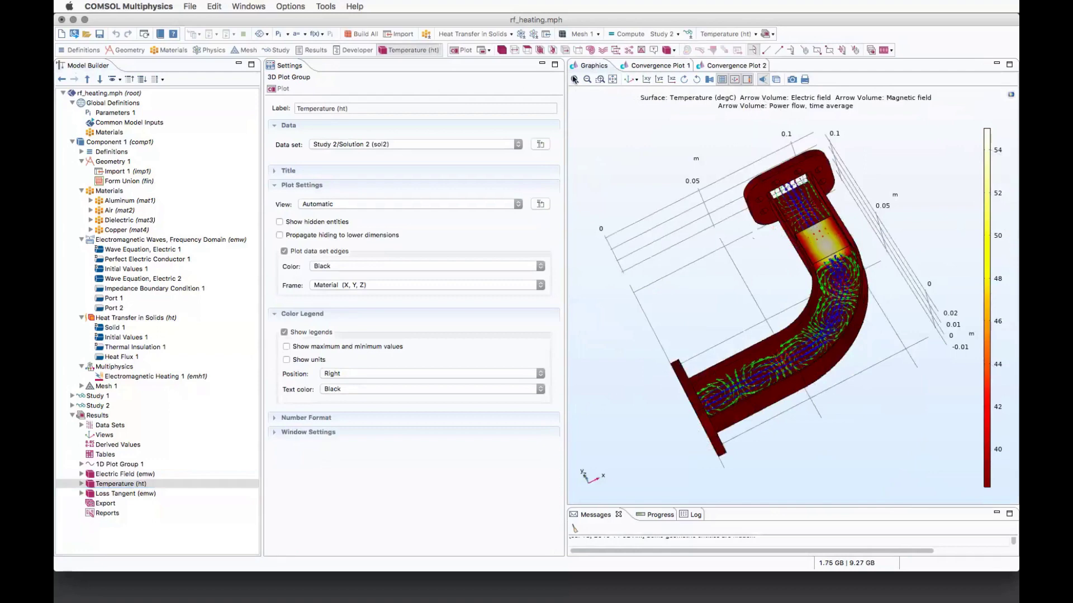
{"action": "left_click", "coordinate": [573, 79]}
{"action": "left_click_drag", "start_coordinate": [661, 242], "coordinate": [567, 398]}
{"action": "right_click_drag", "start_coordinate": [567, 398], "coordinate": [723, 293]}
{"action": "left_click_drag", "start_coordinate": [723, 293], "coordinate": [783, 336]}
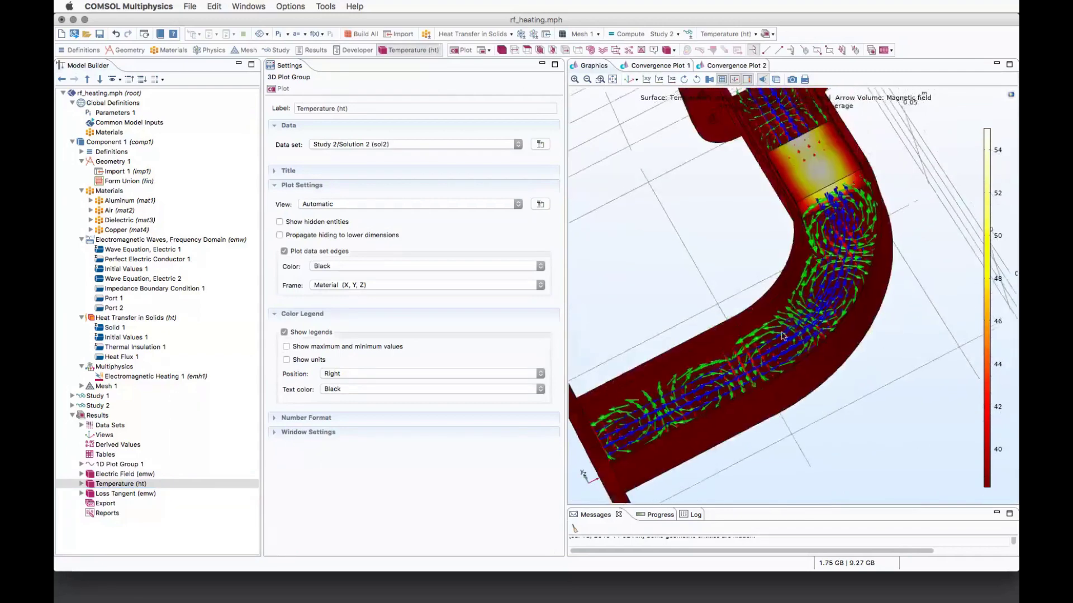
Inspect the temperature distribution and field arrows around the dielectric block up close
{"action": "left_click", "coordinate": [575, 81]}
{"action": "right_click_drag", "start_coordinate": [706, 205], "coordinate": [726, 262]}
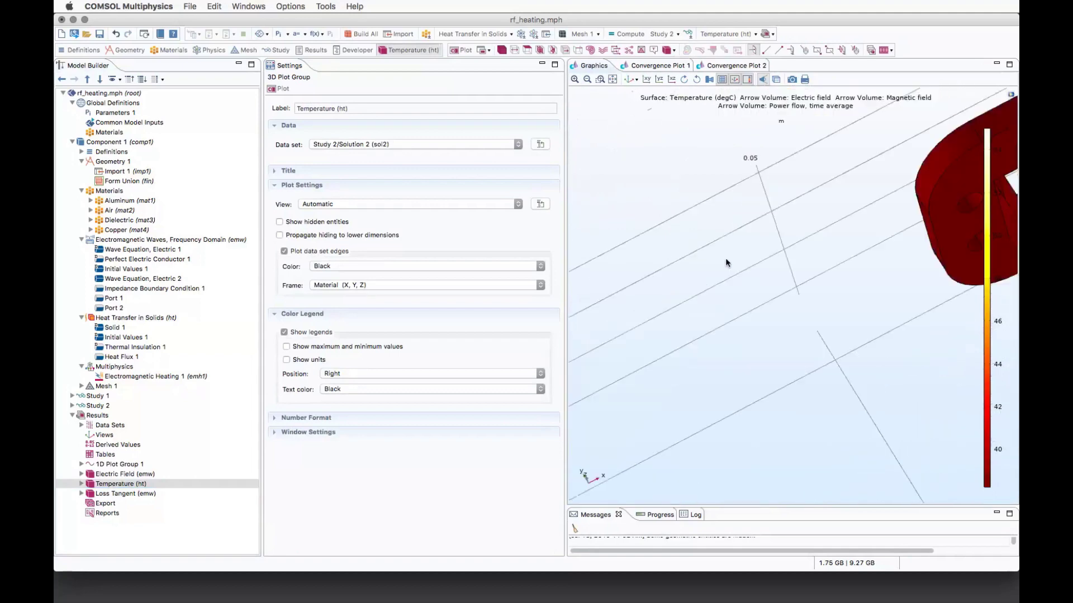
{"action": "right_click_drag", "start_coordinate": [803, 273], "coordinate": [692, 213]}
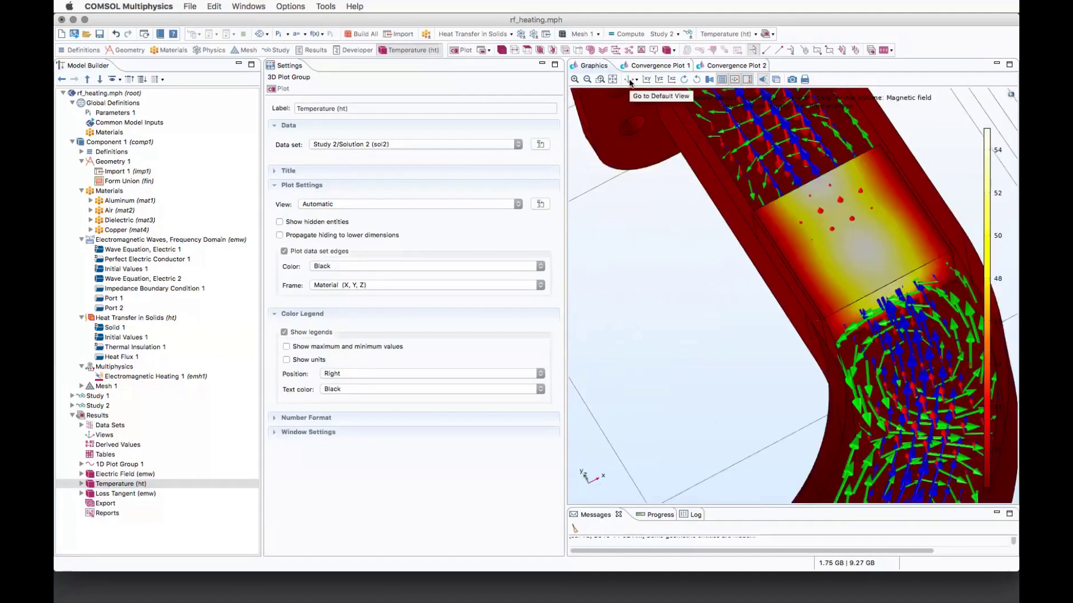
{"action": "left_click", "coordinate": [630, 83]}
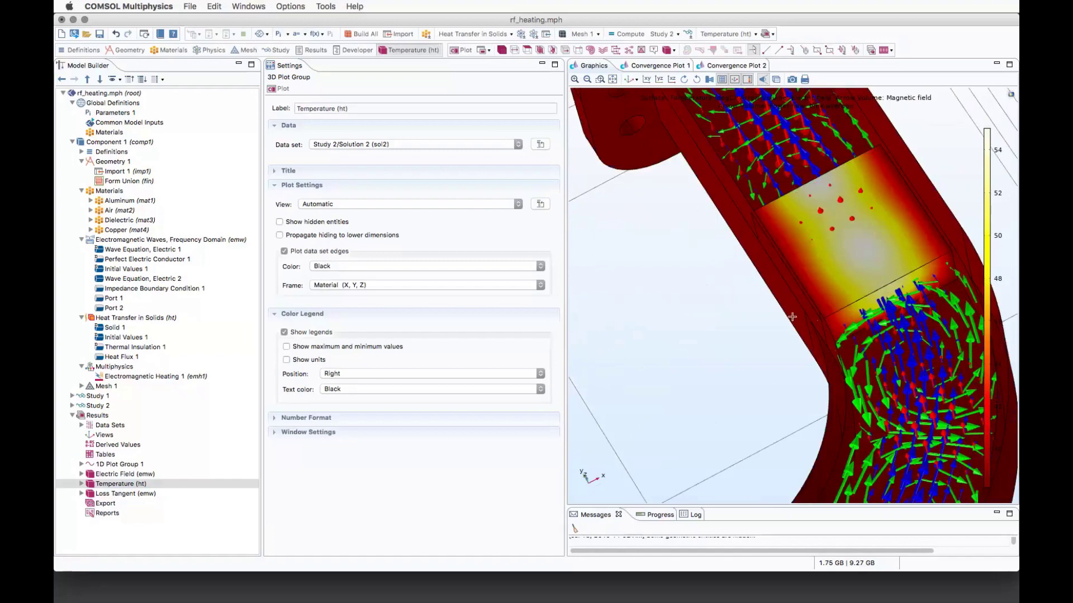
{"action": "left_click_drag", "start_coordinate": [793, 317], "coordinate": [799, 310]}
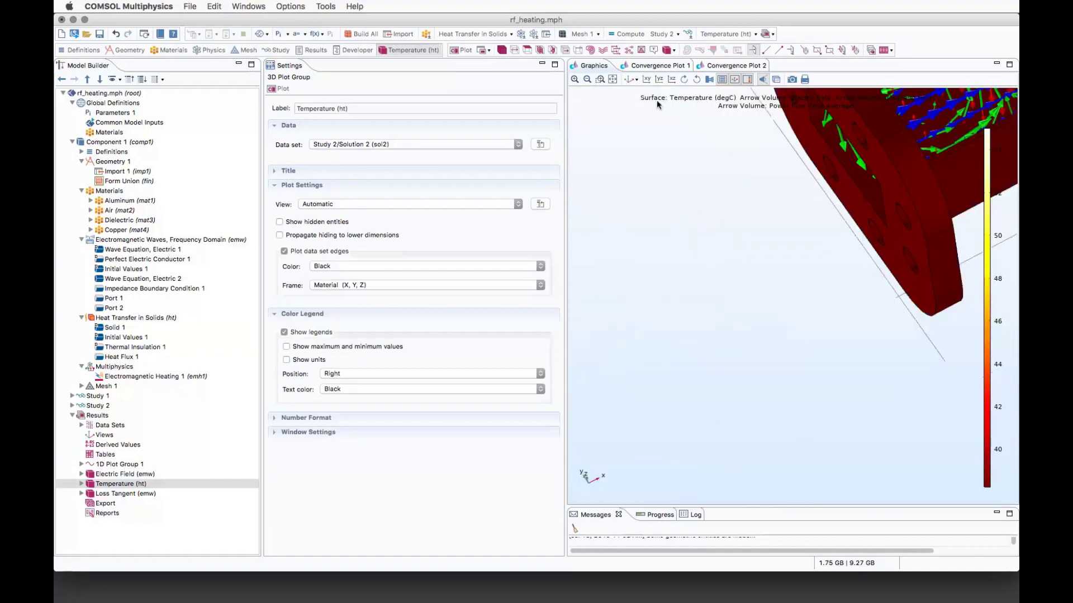
Examine the temperature and field arrows along the waveguide bend from an oblique angle
{"action": "left_click", "coordinate": [629, 82]}
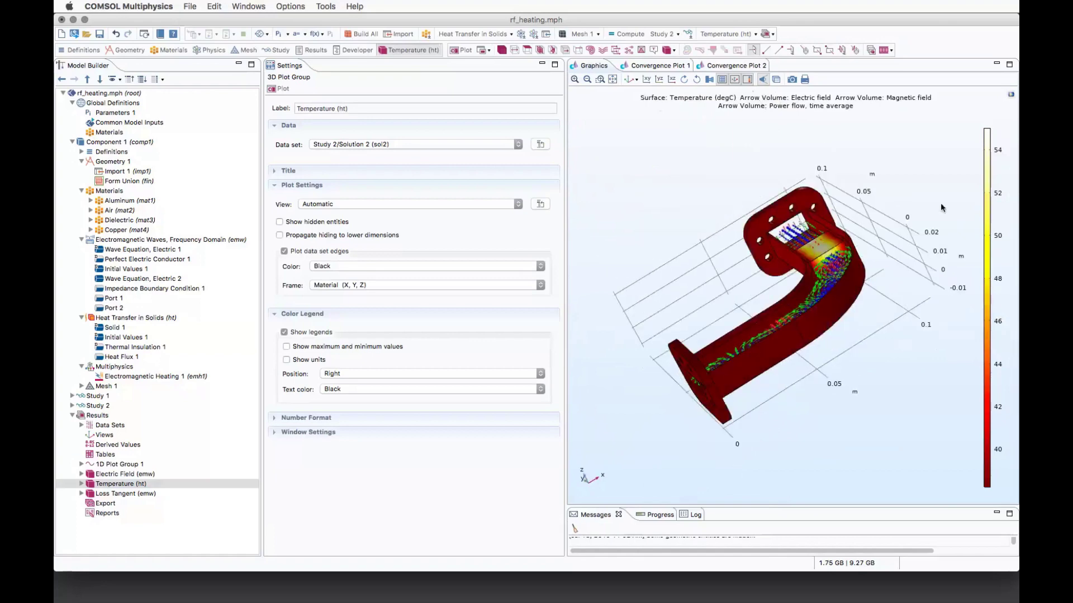
{"action": "left_click", "coordinate": [575, 80]}
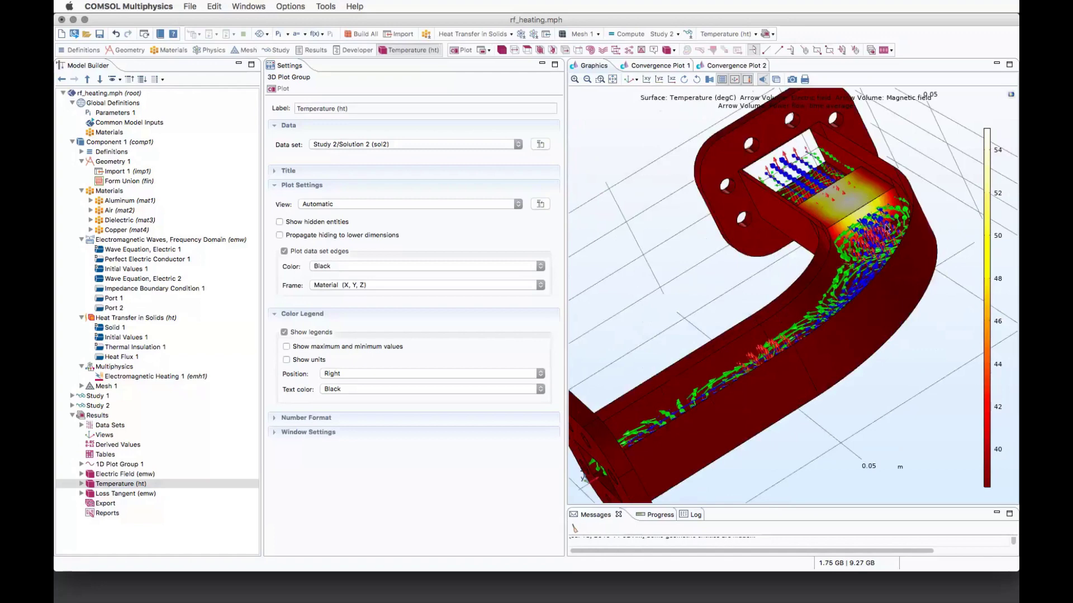
{"action": "mouse_move", "coordinate": [753, 329]}
{"action": "left_mouse_down"}
{"action": "mouse_move", "coordinate": [807, 317]}
{"action": "mouse_move", "coordinate": [750, 327]}
{"action": "left_mouse_up"}
{"action": "left_click", "coordinate": [750, 327]}
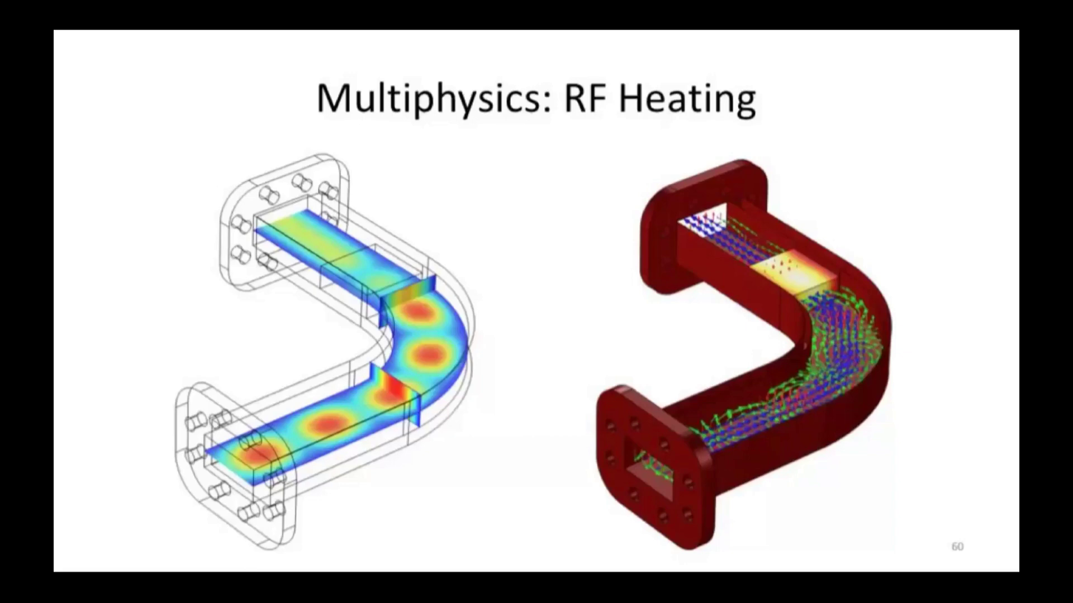
{"action": "key", "text": "Right"}
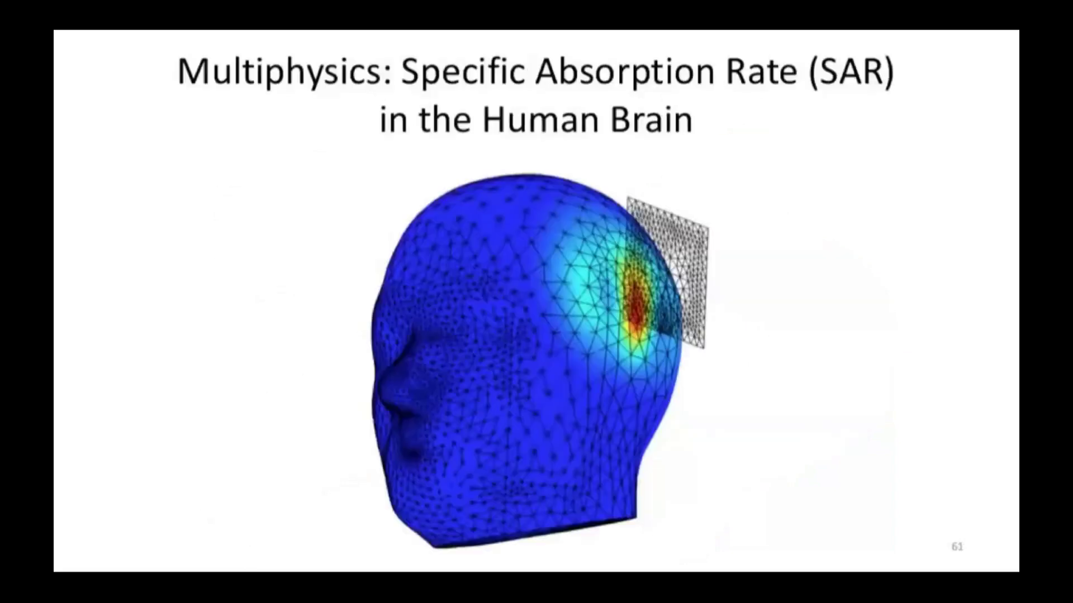